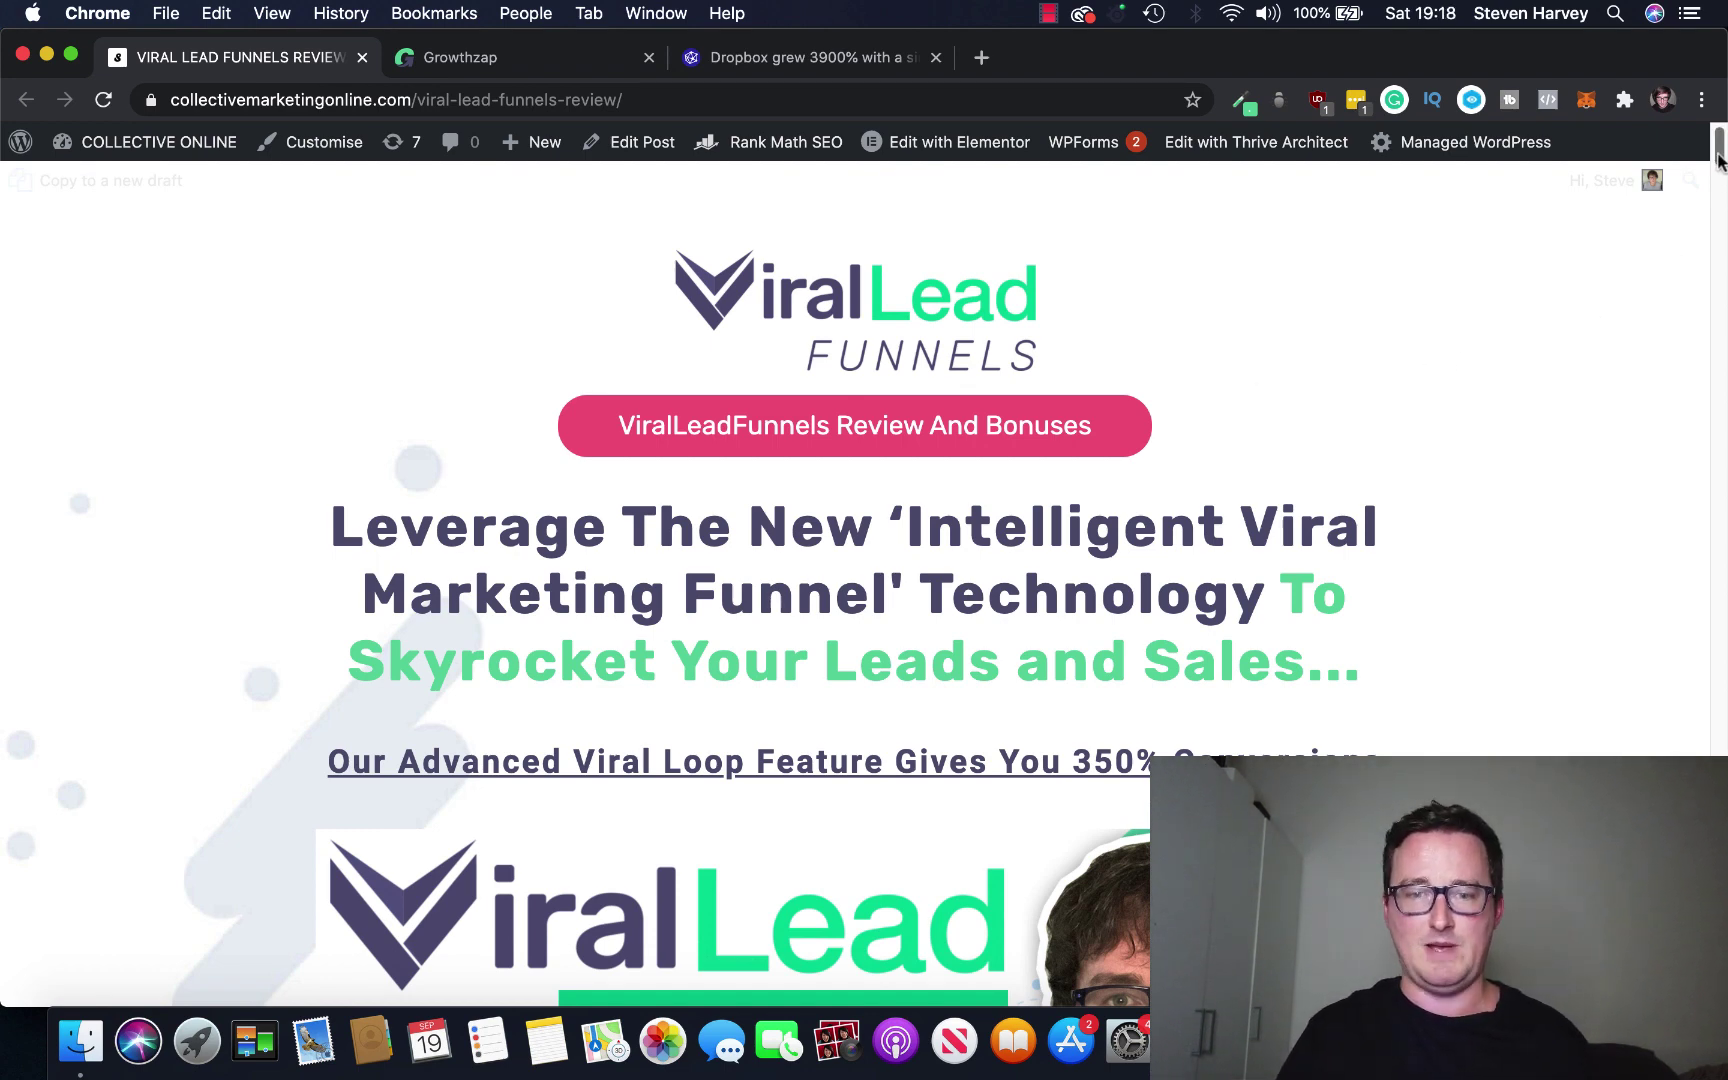
drag(1709, 150, 1706, 230)
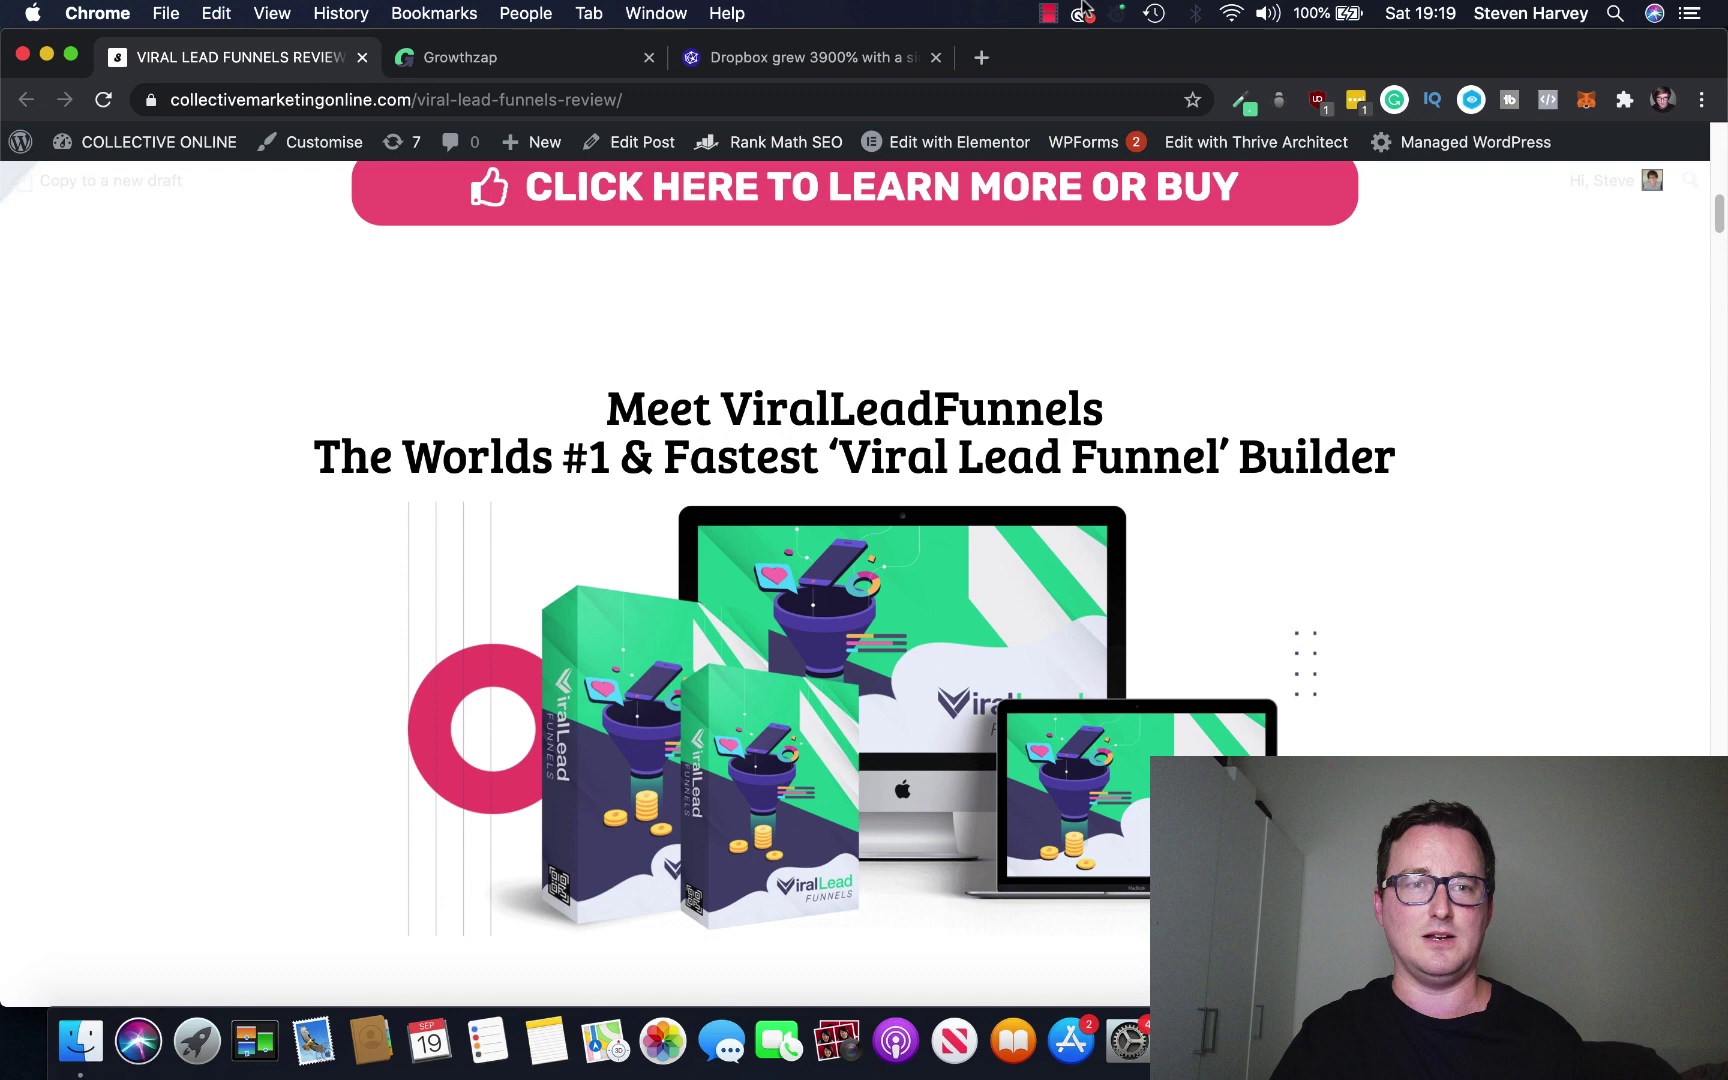
Step: In GrowthZap's campaign setup, keep the hosted landing page campaign type
click(486, 57)
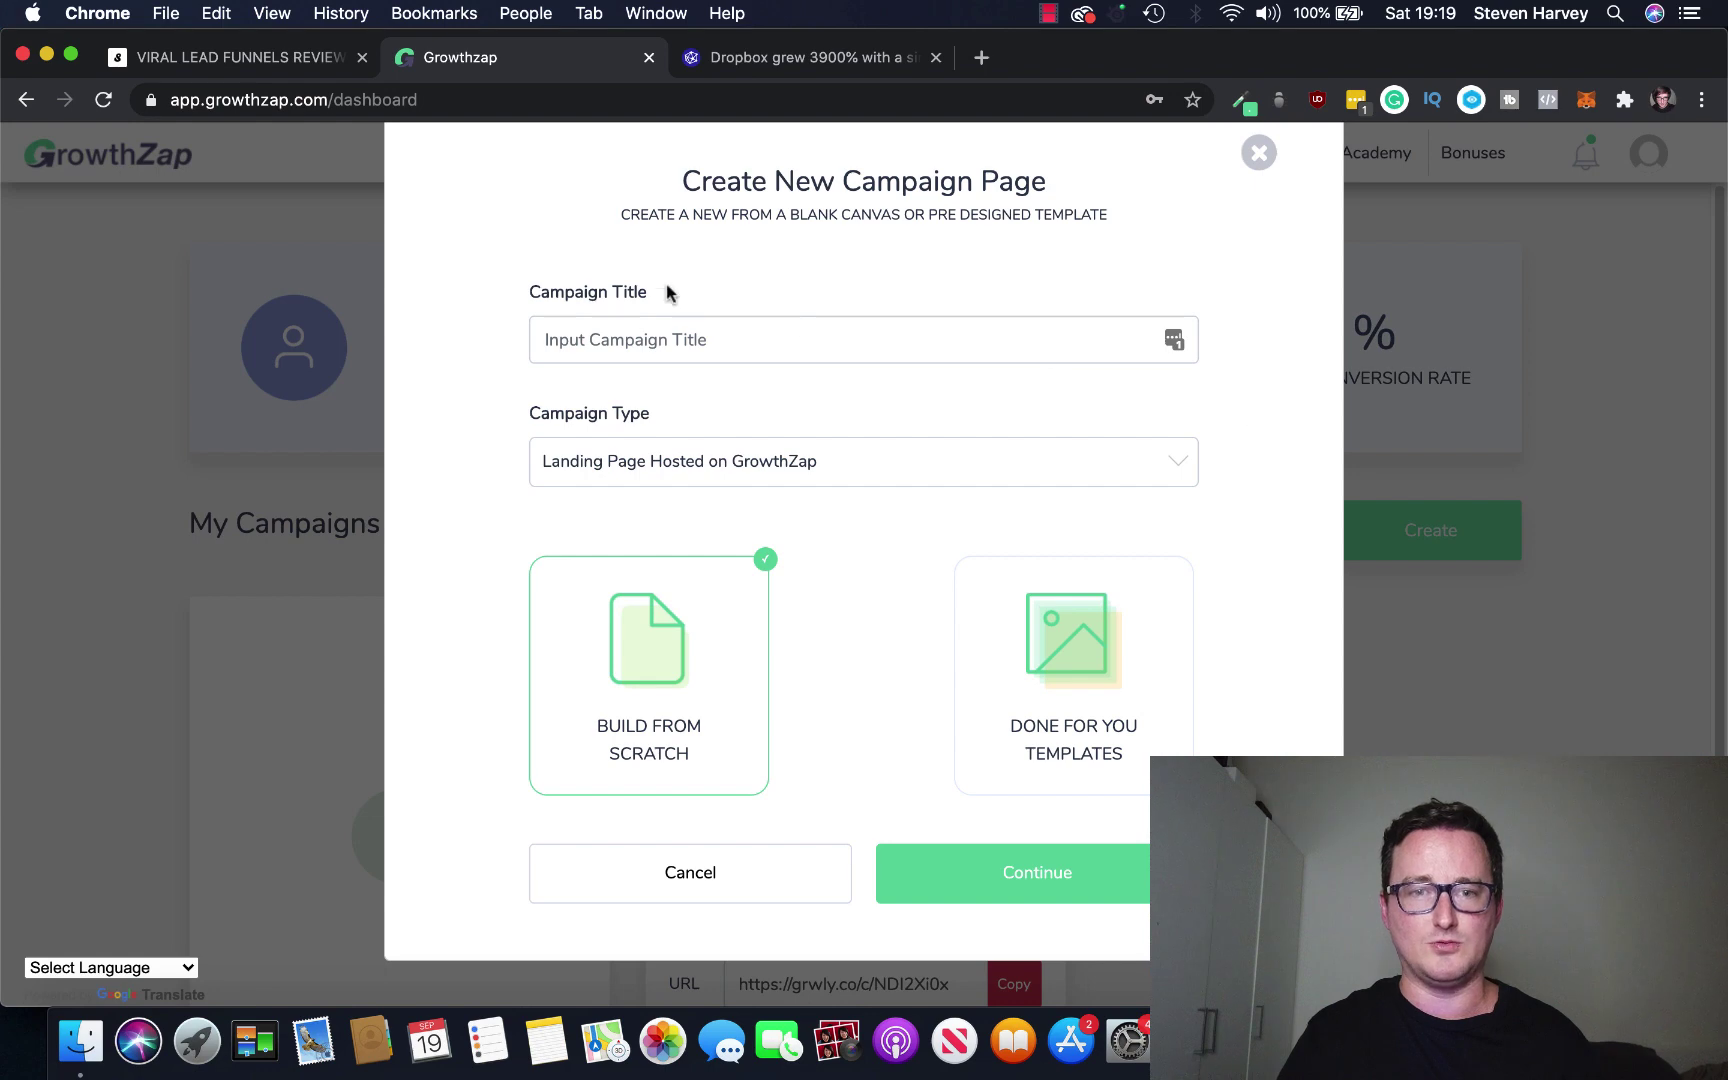
click(1123, 462)
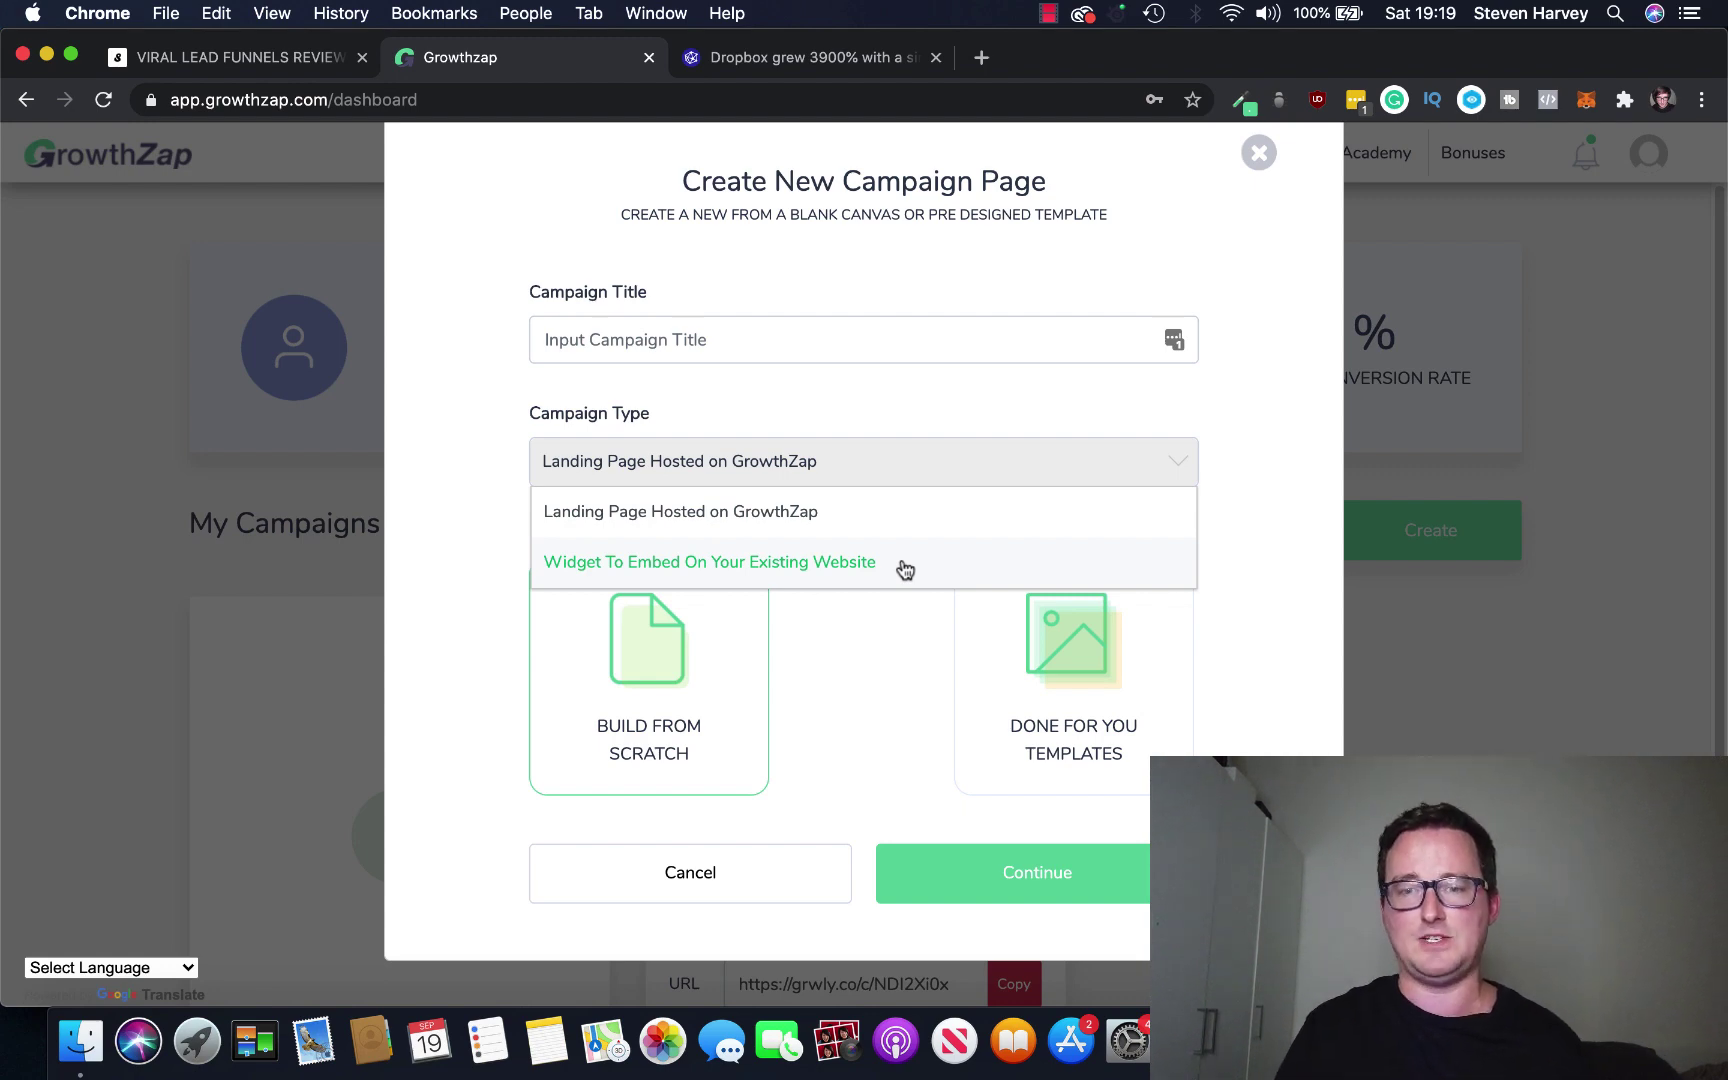
click(1284, 528)
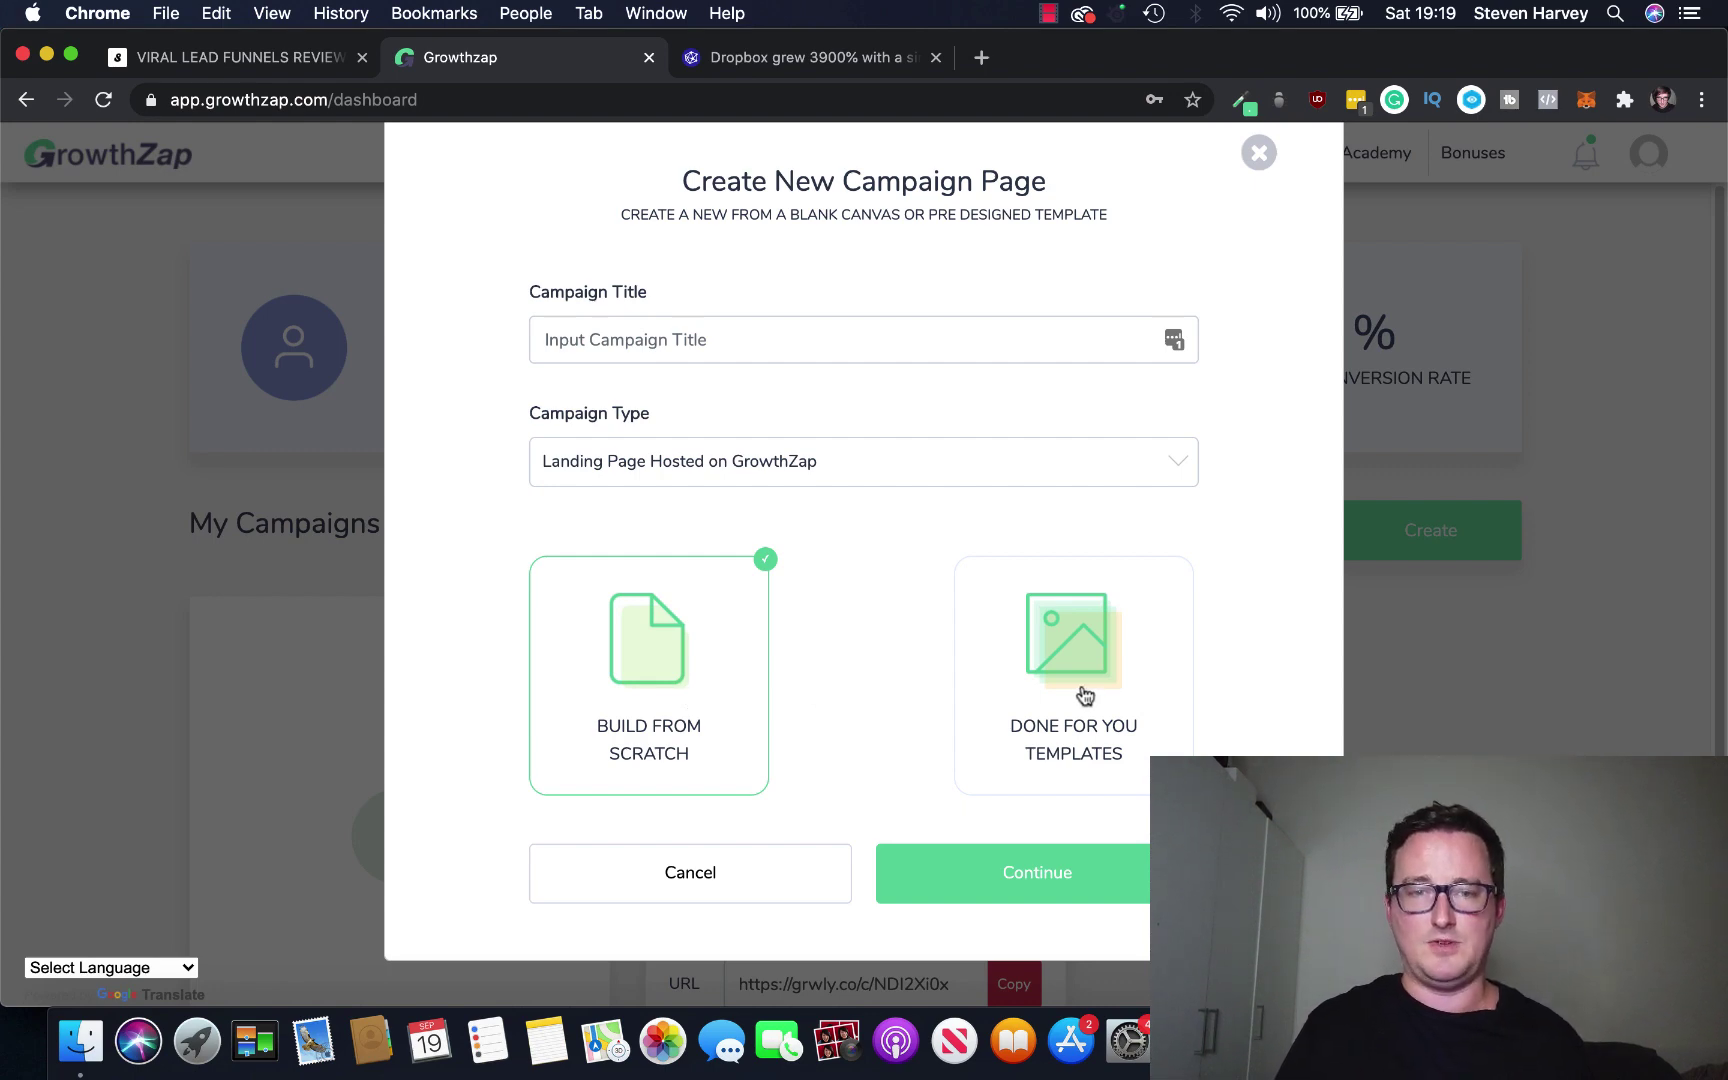
Step: Title the campaign 'Test 1', choose Done For You Templates and continue to the template gallery
click(702, 349)
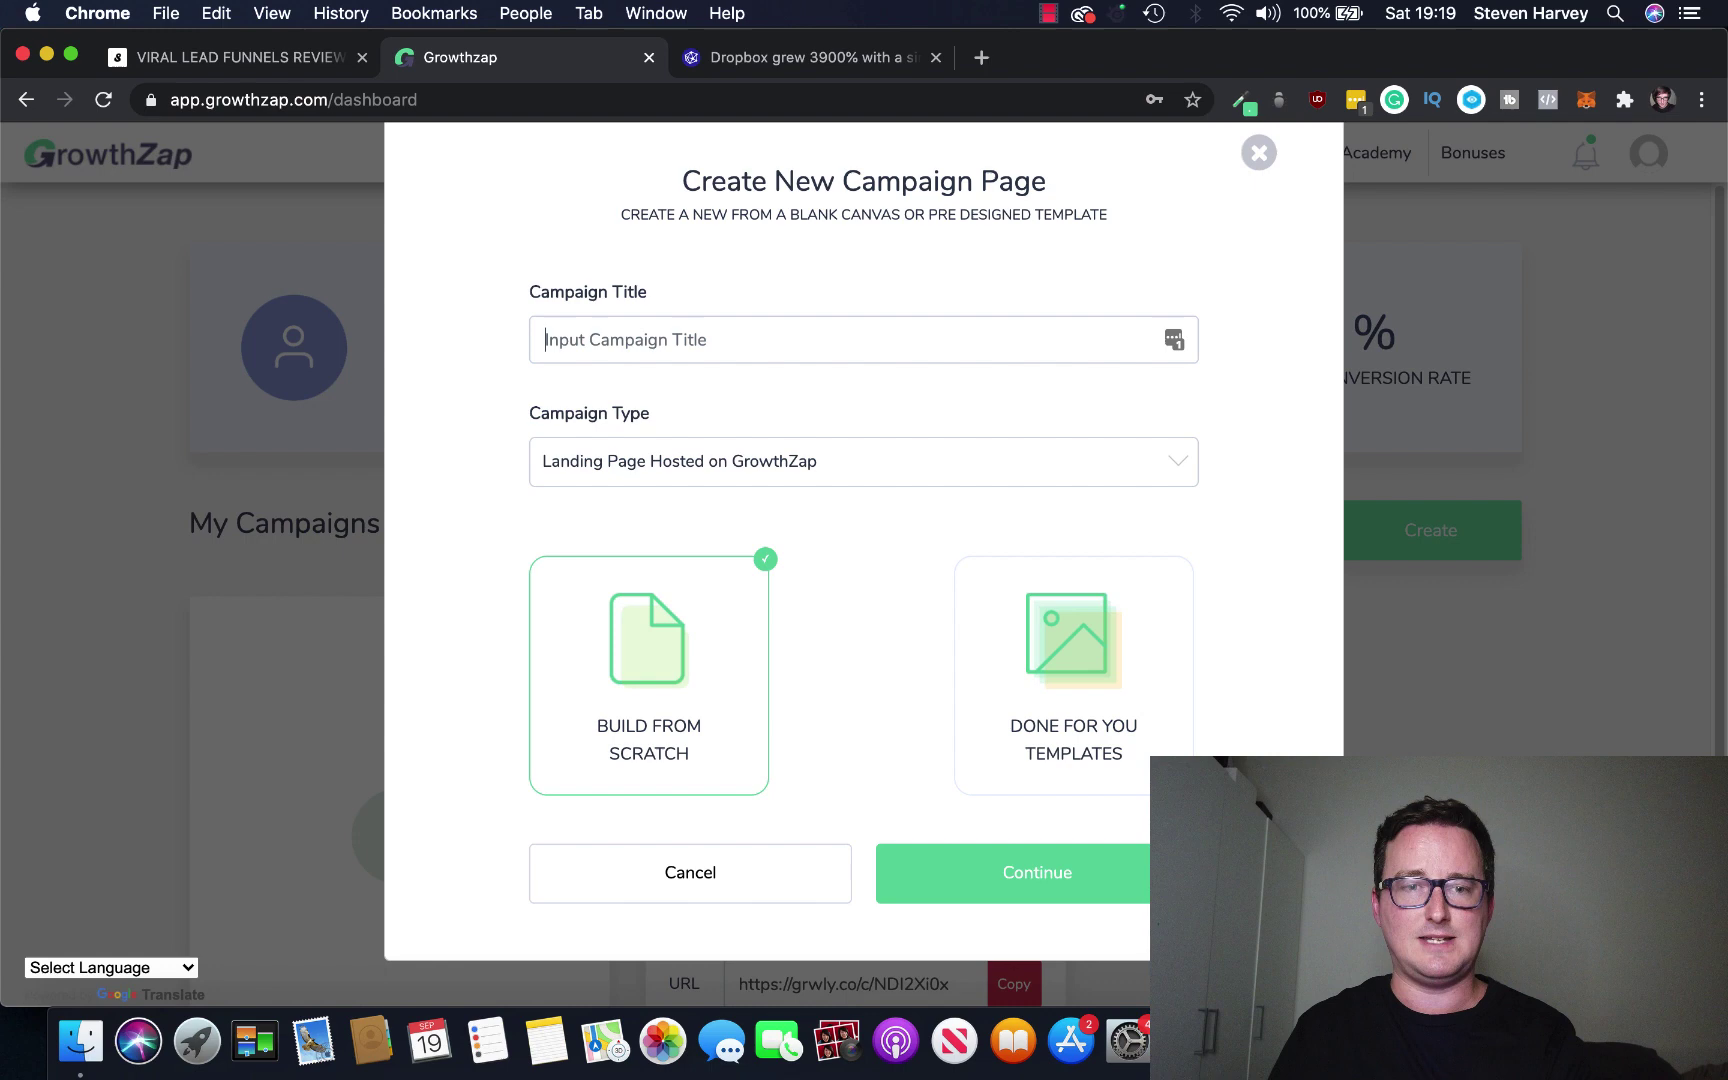
text(Test)
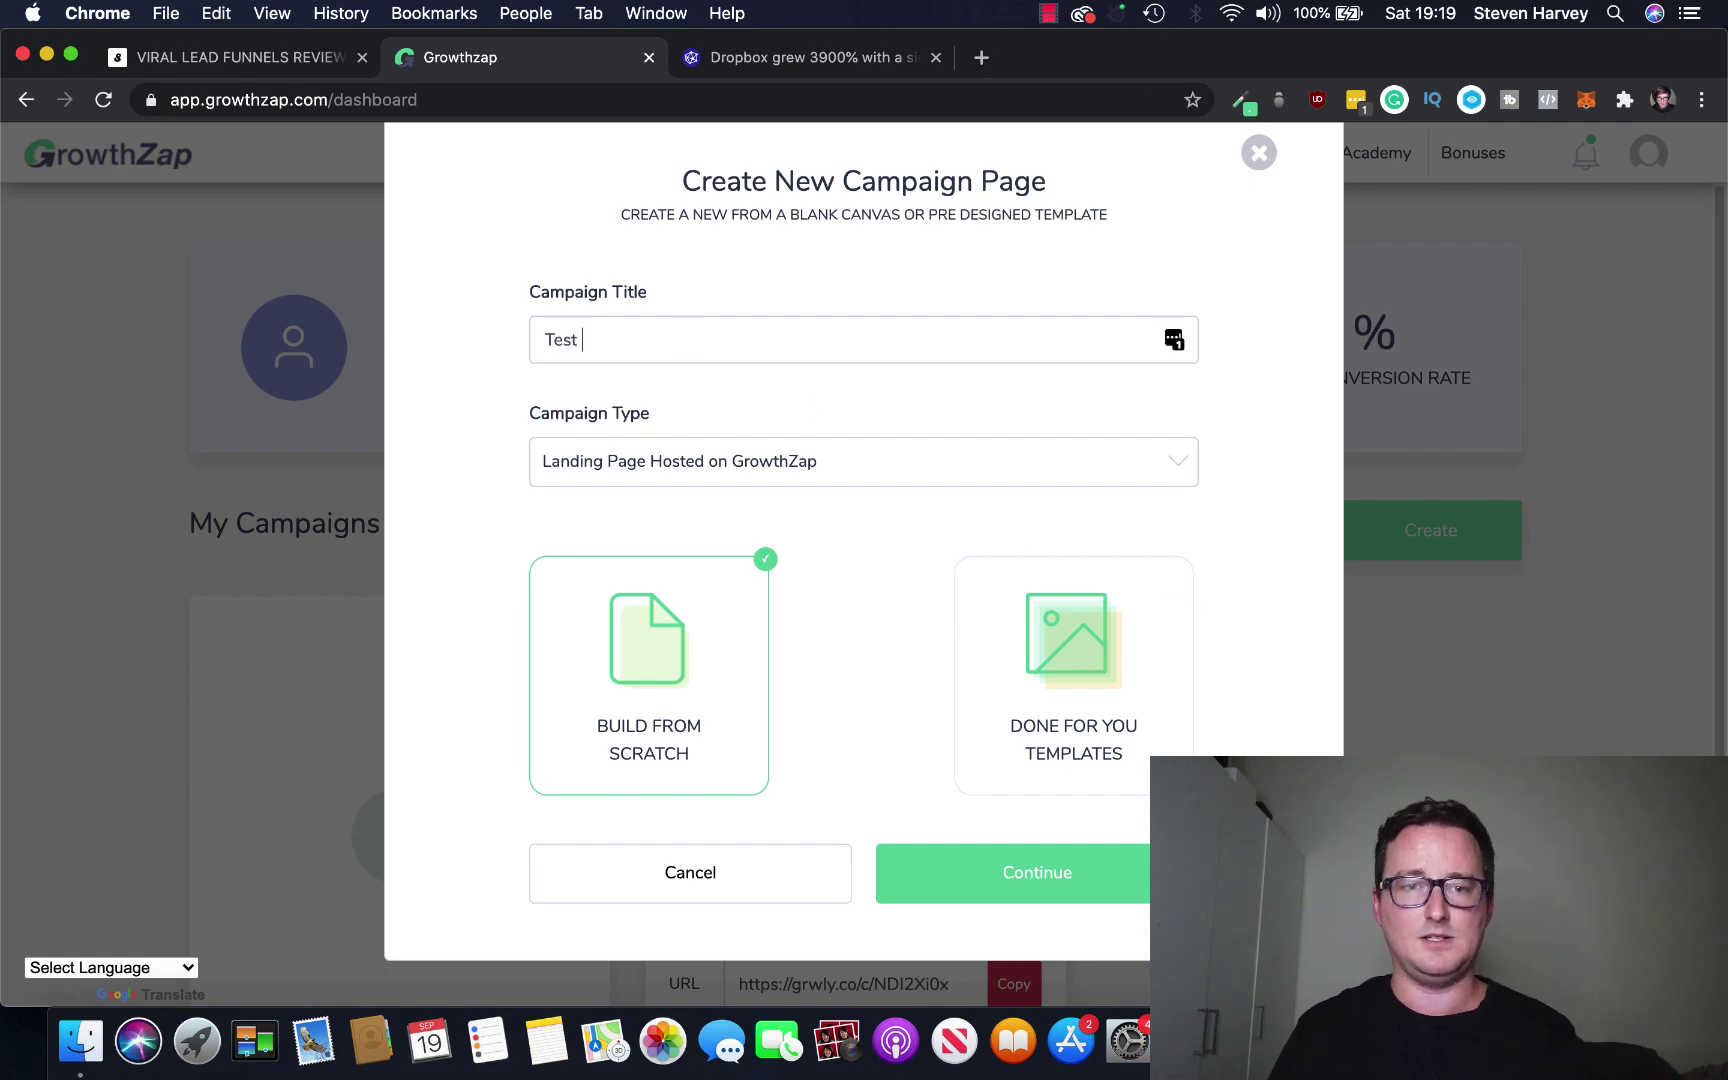
text( 1)
click(1073, 659)
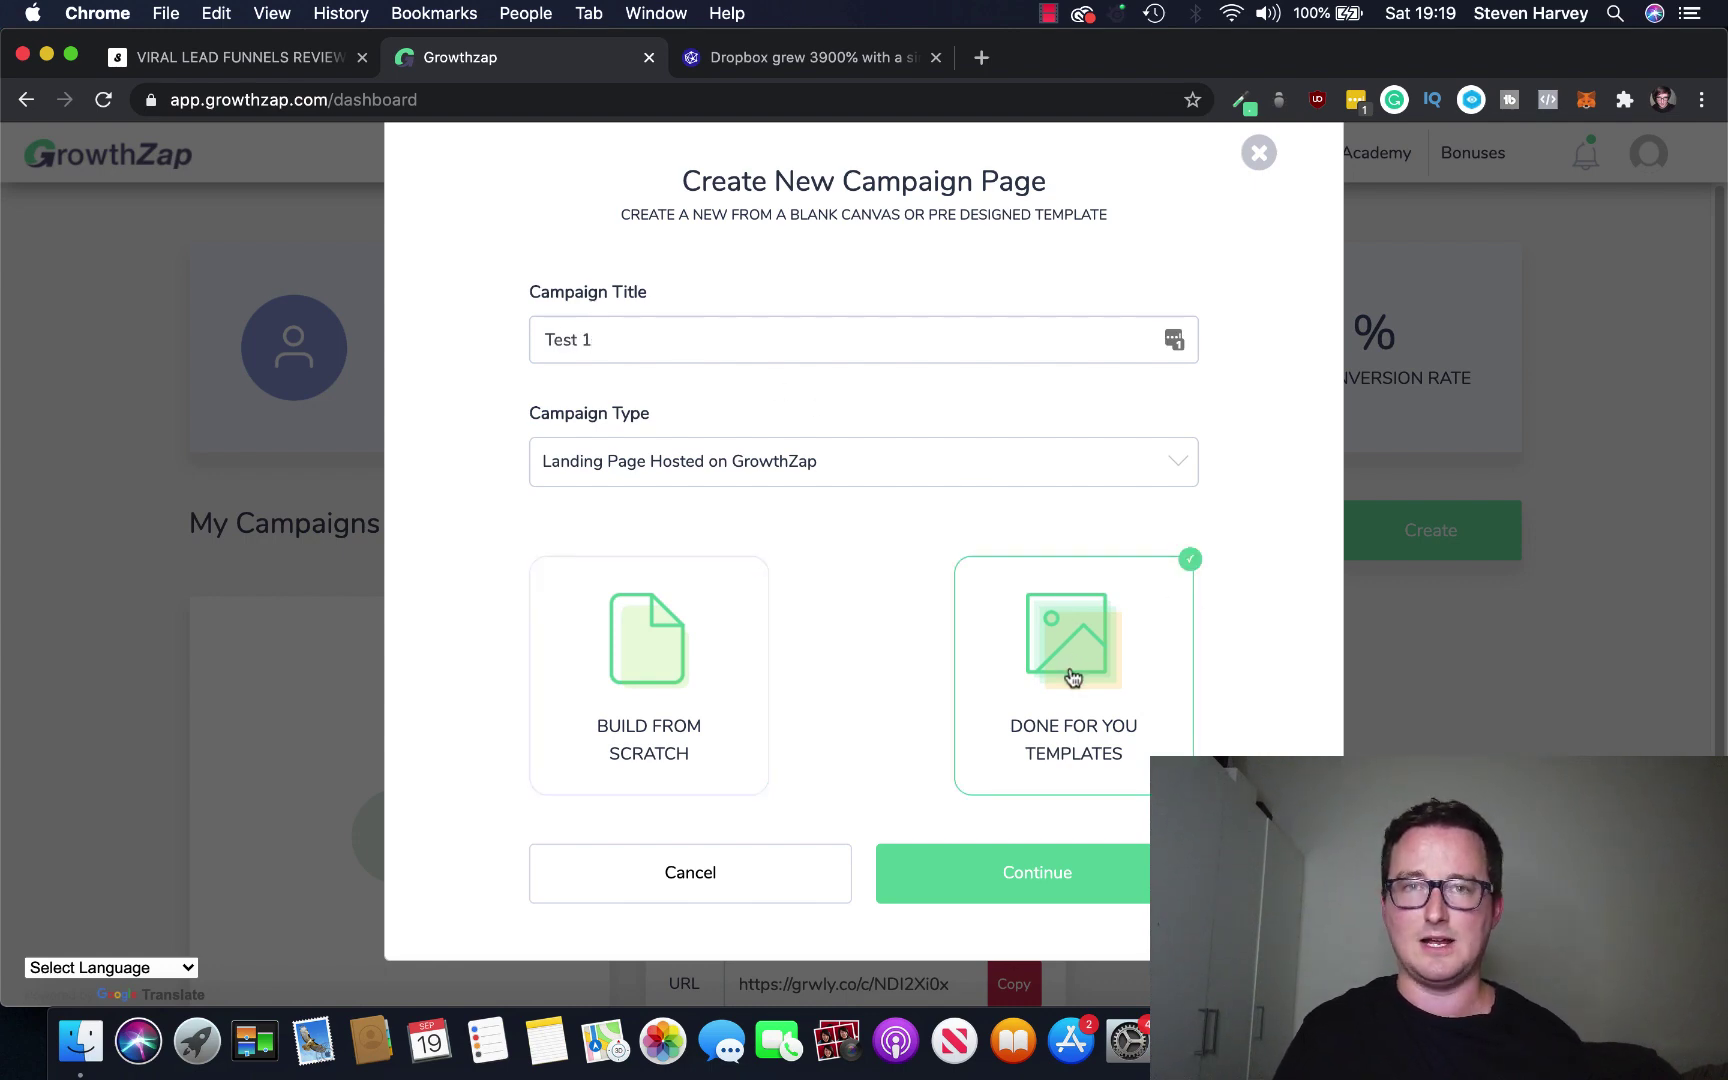
click(1038, 881)
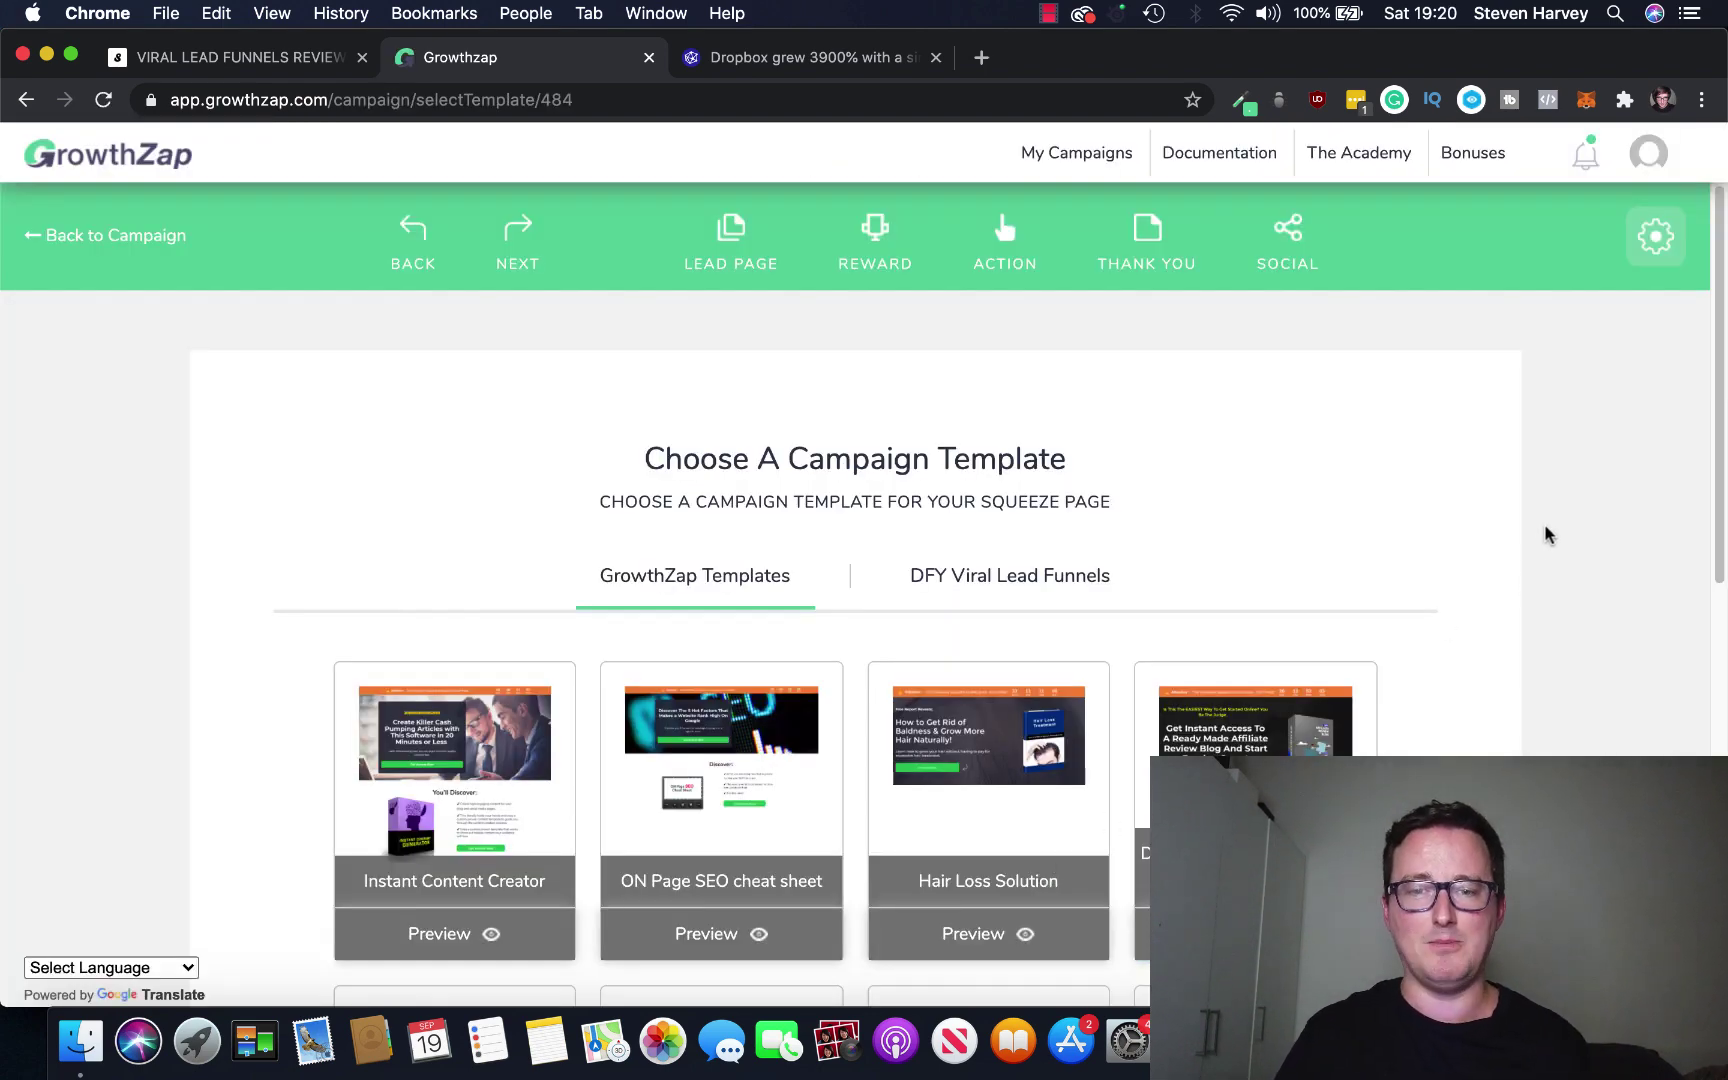
scroll(1547, 534, down, 3)
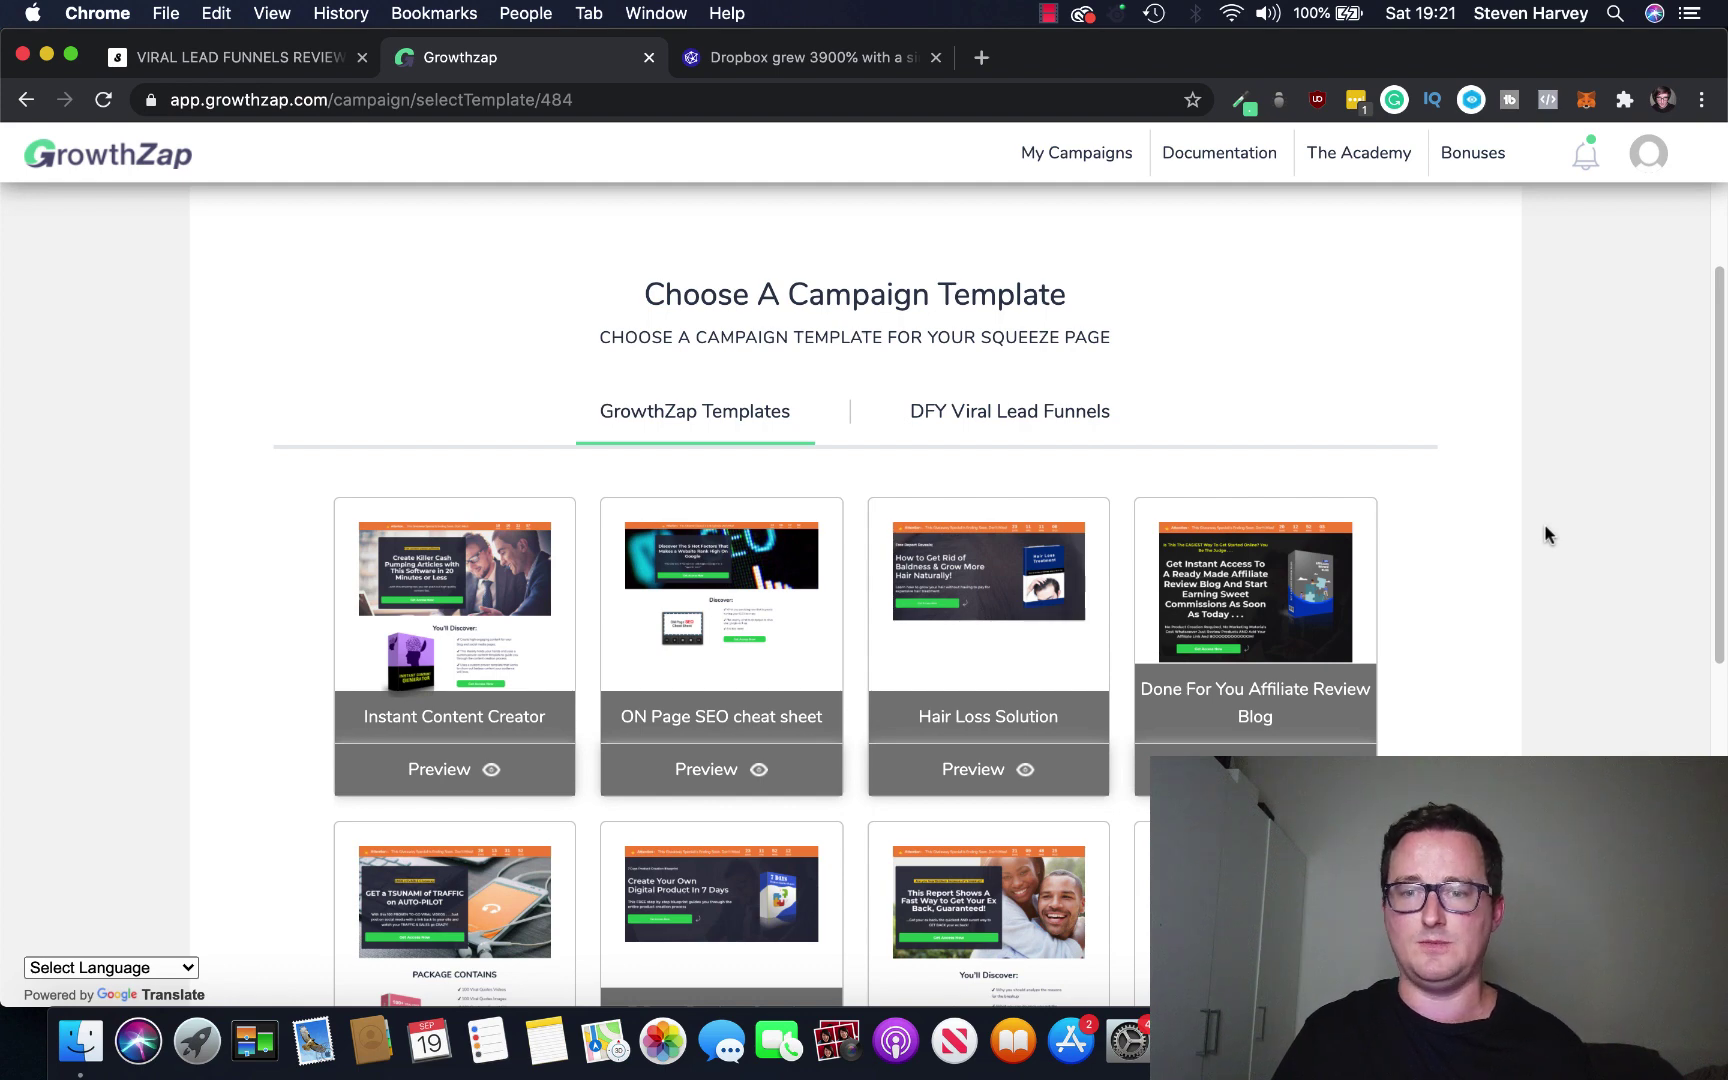
scroll(1547, 534, down, 3)
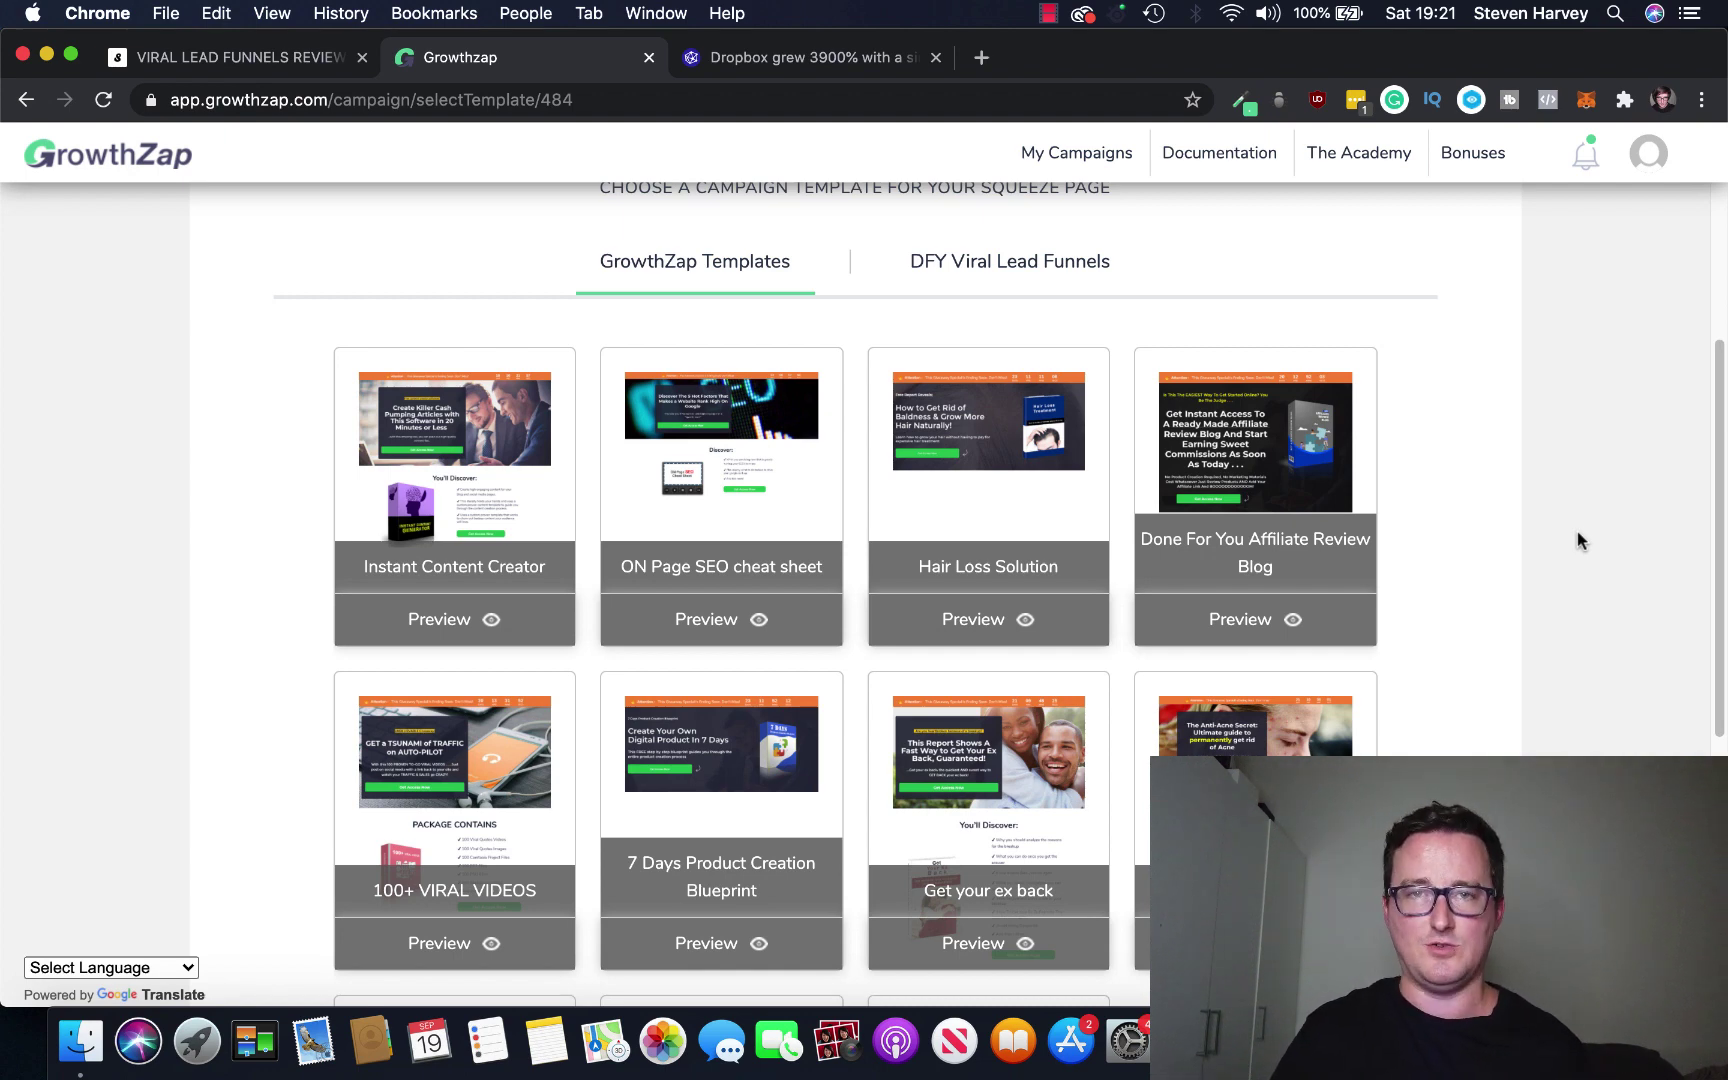
scroll(1578, 540, down, 1)
scroll(1577, 540, down, 3)
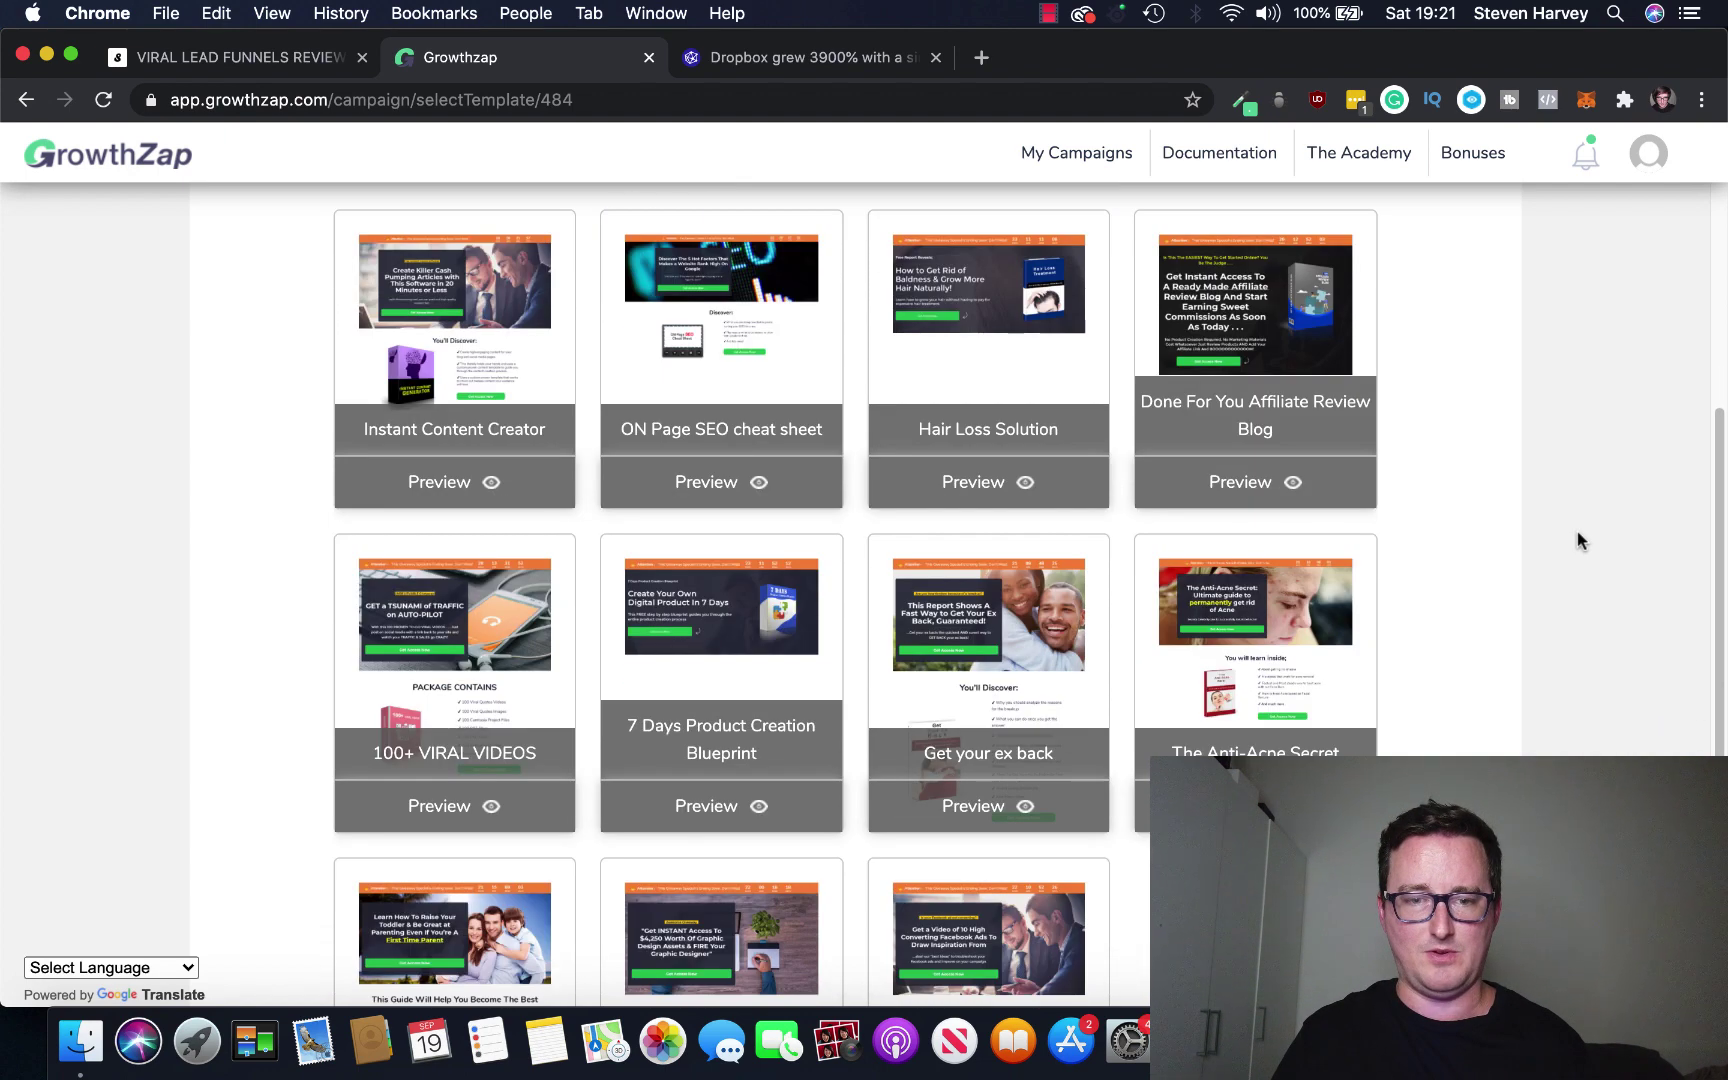
scroll(1404, 496, down, 4)
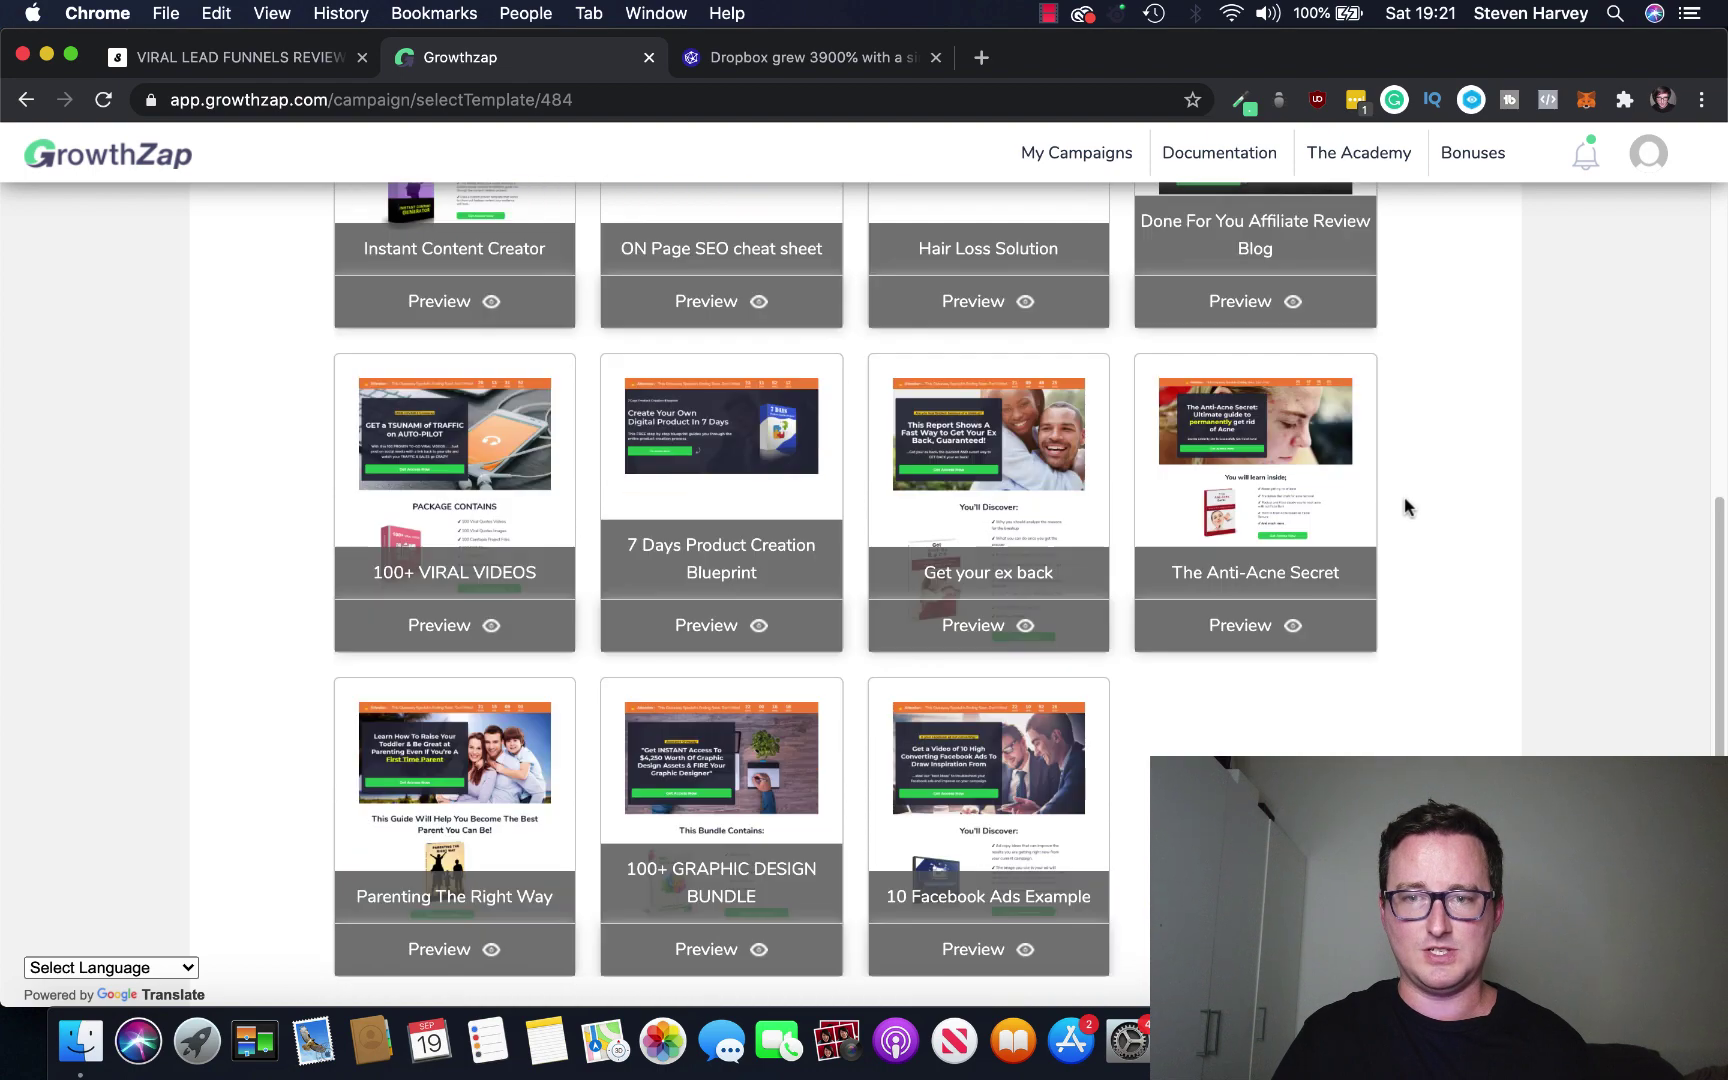
scroll(1351, 513, down, 4)
scroll(1254, 640, up, 5)
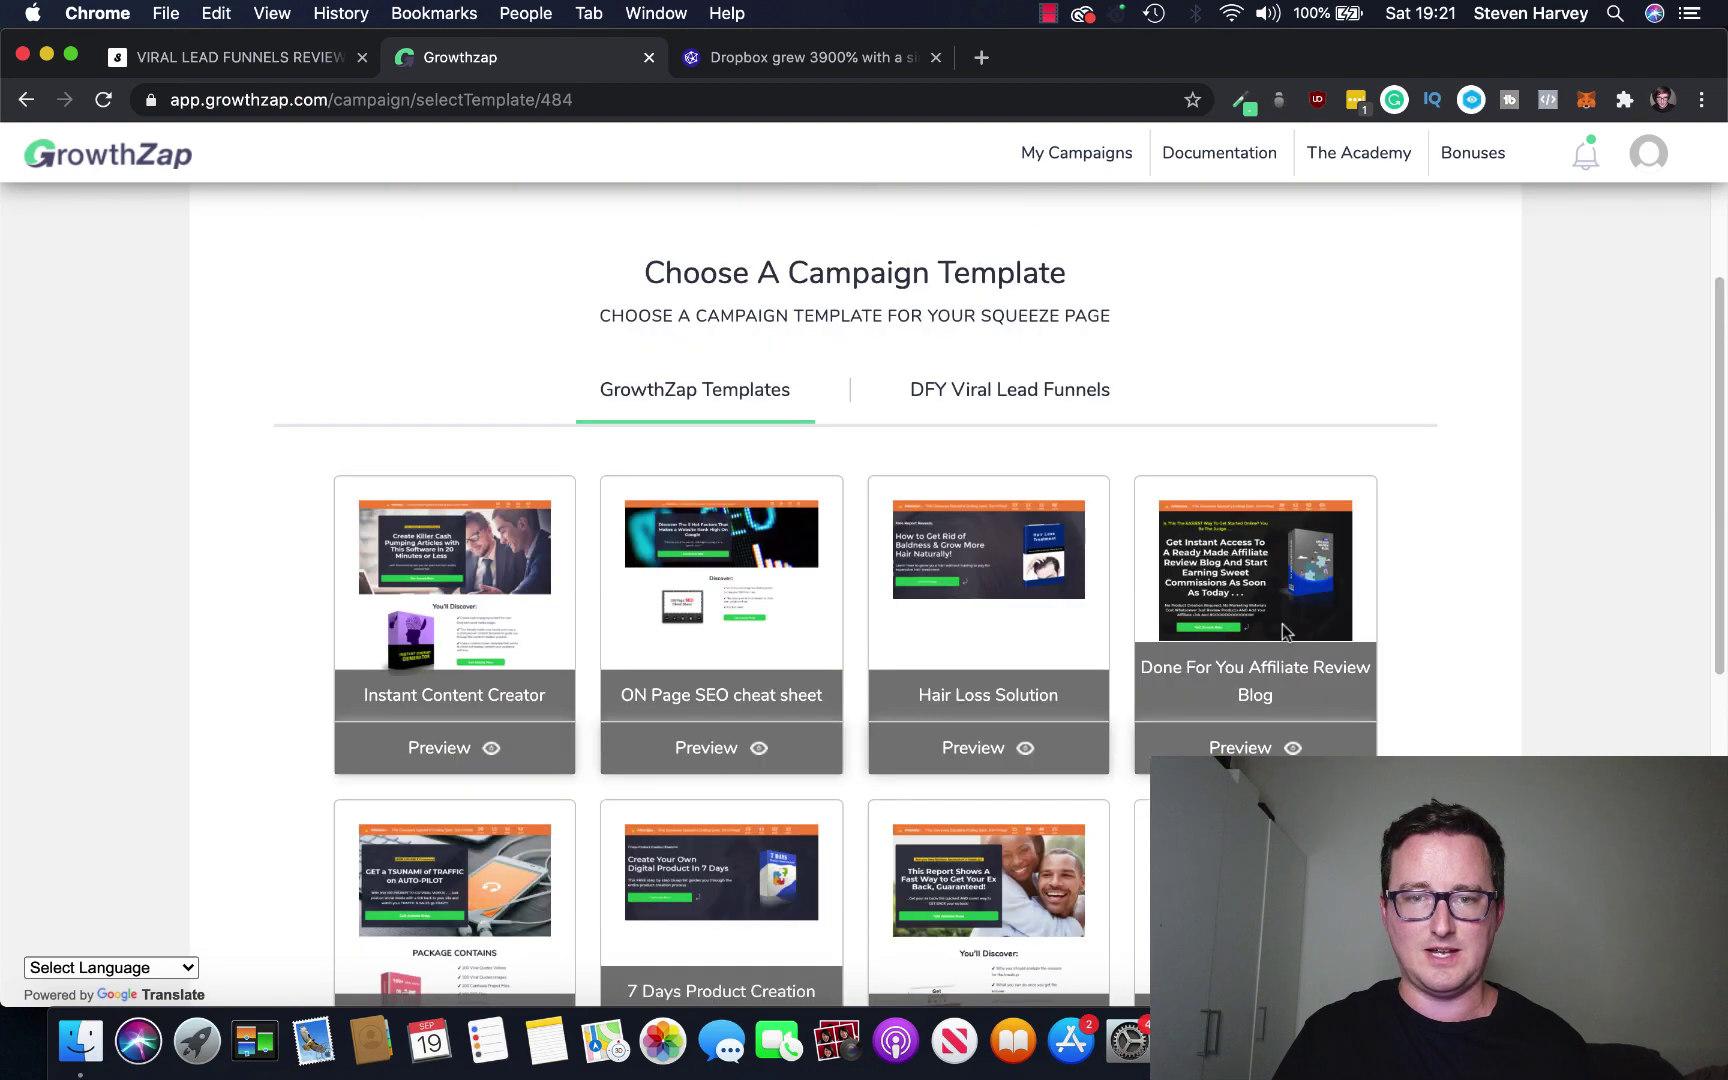
scroll(1175, 541, up, 1)
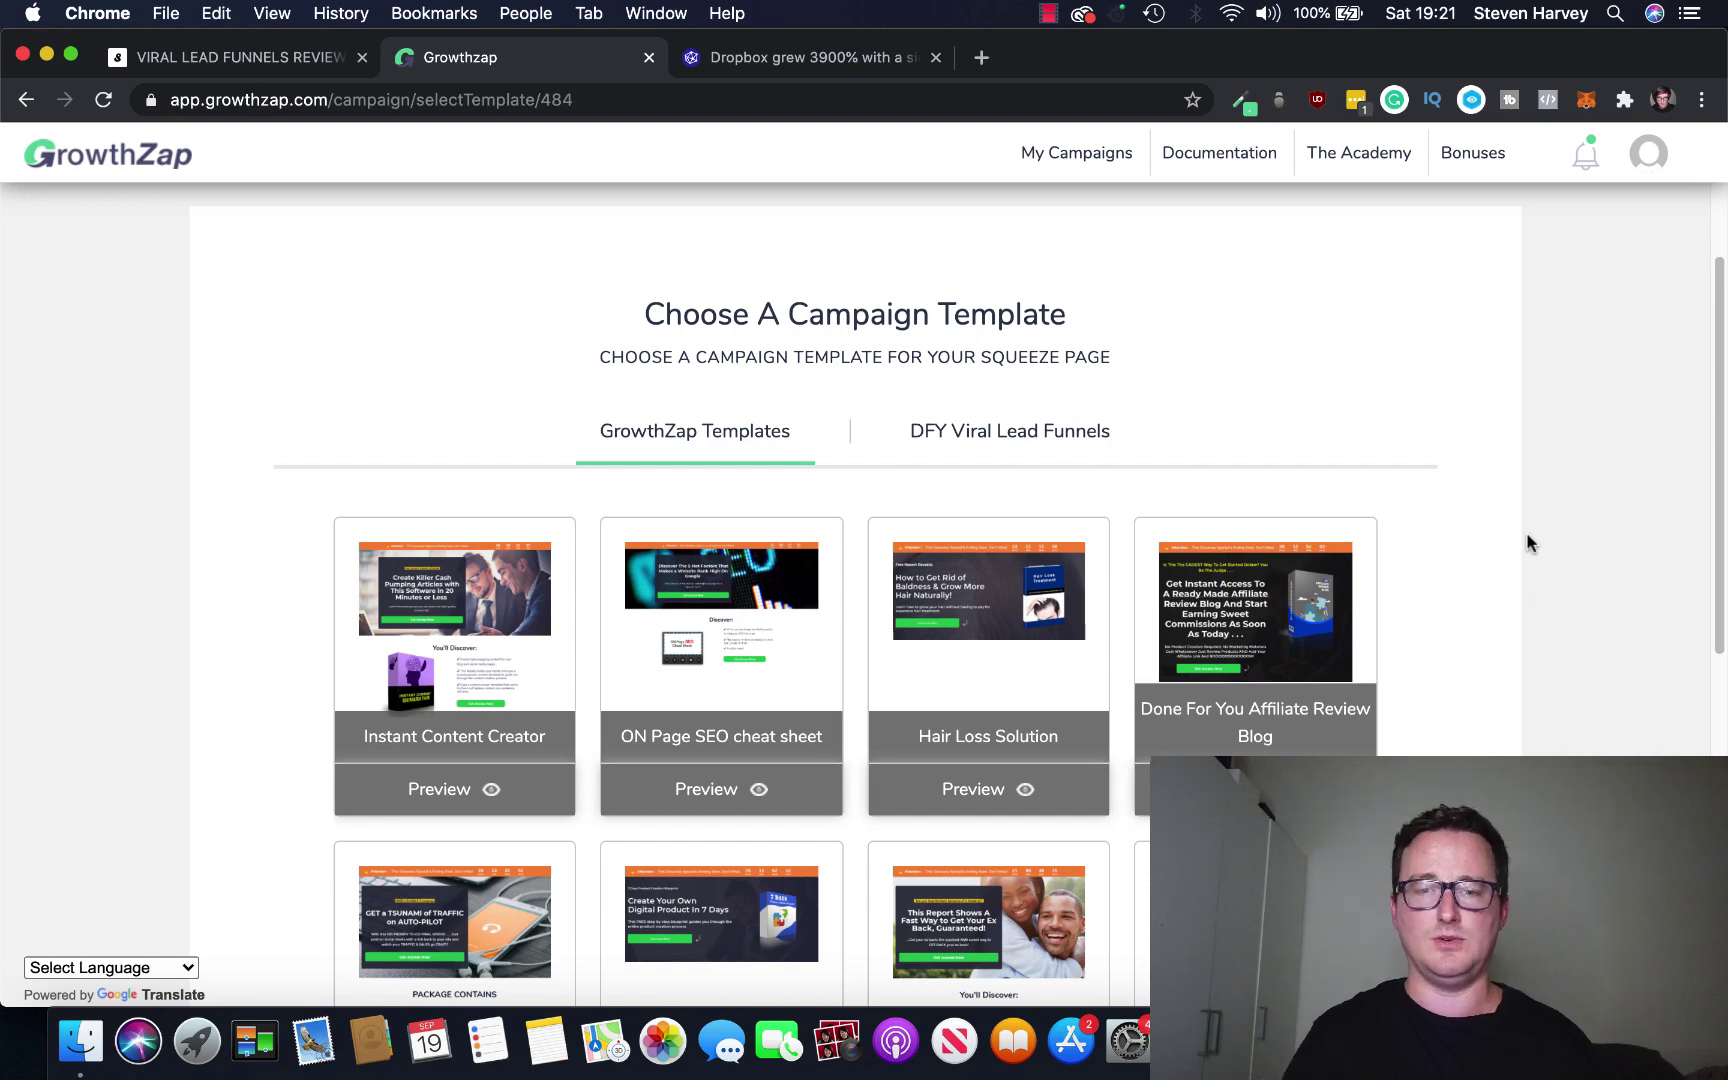
Step: Build the Test 1 landing page from the Instant Content Creator template
click(481, 725)
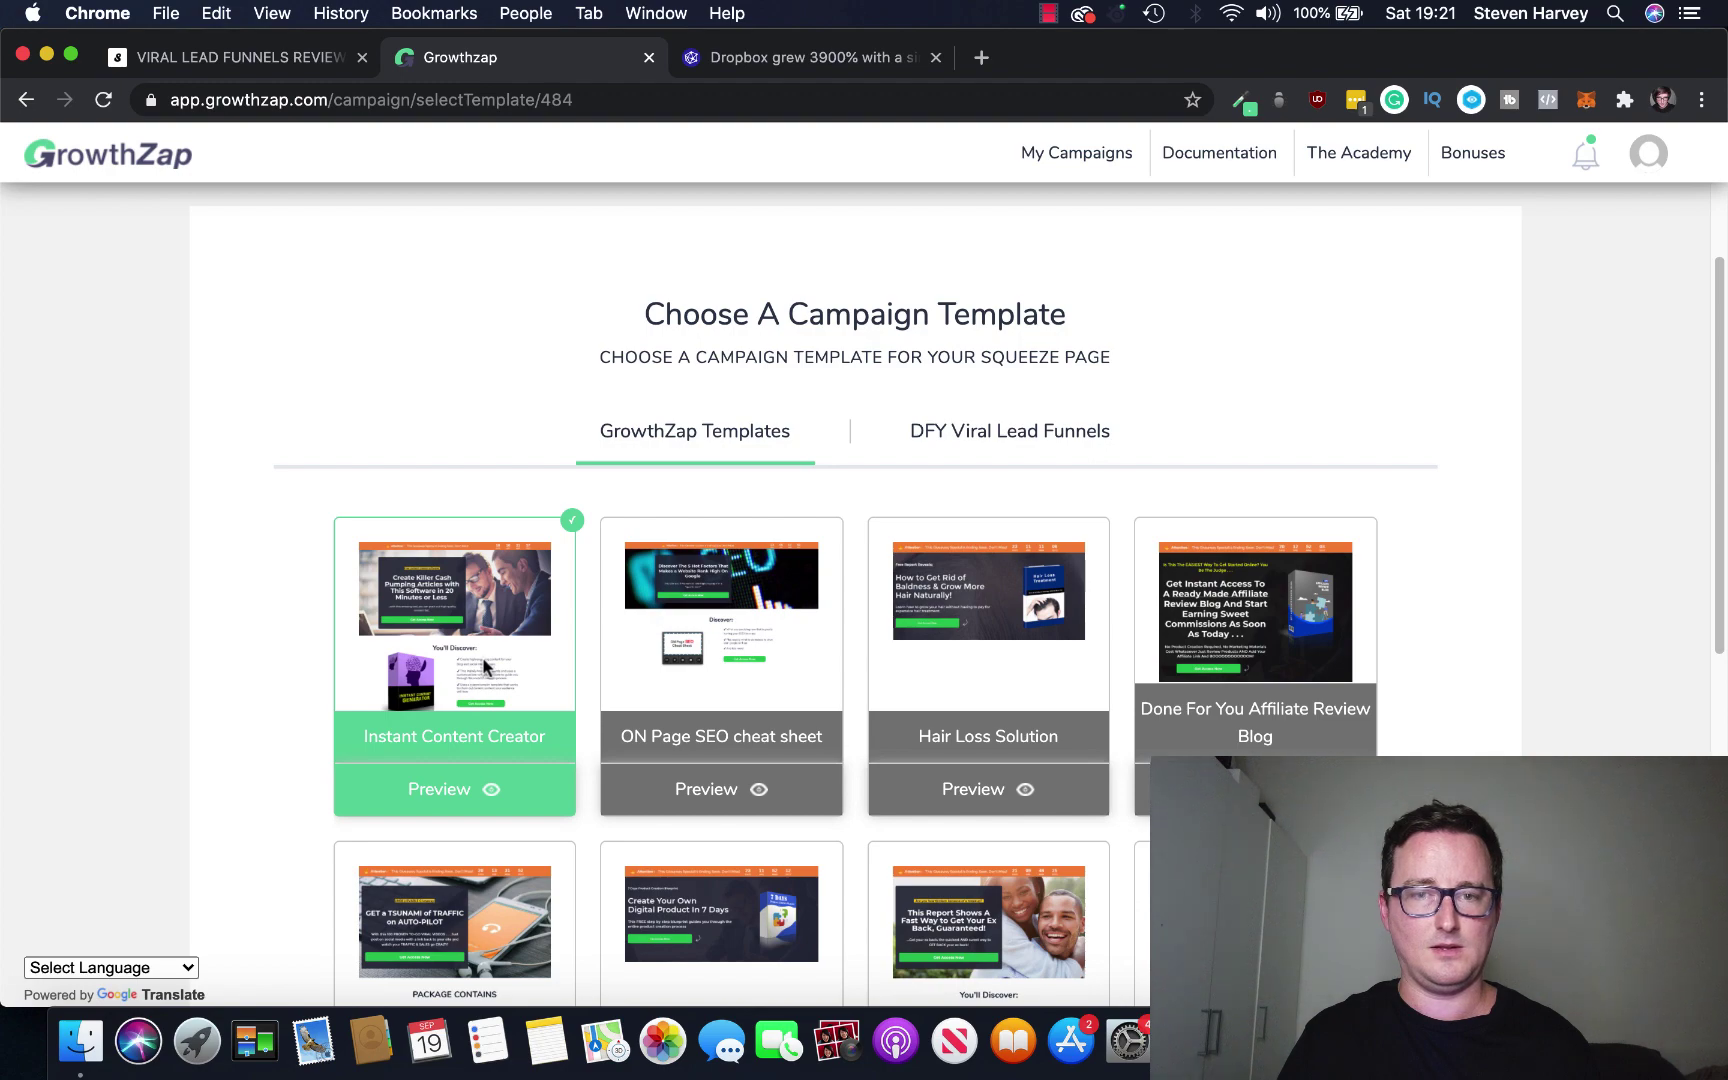
scroll(483, 666, down, 5)
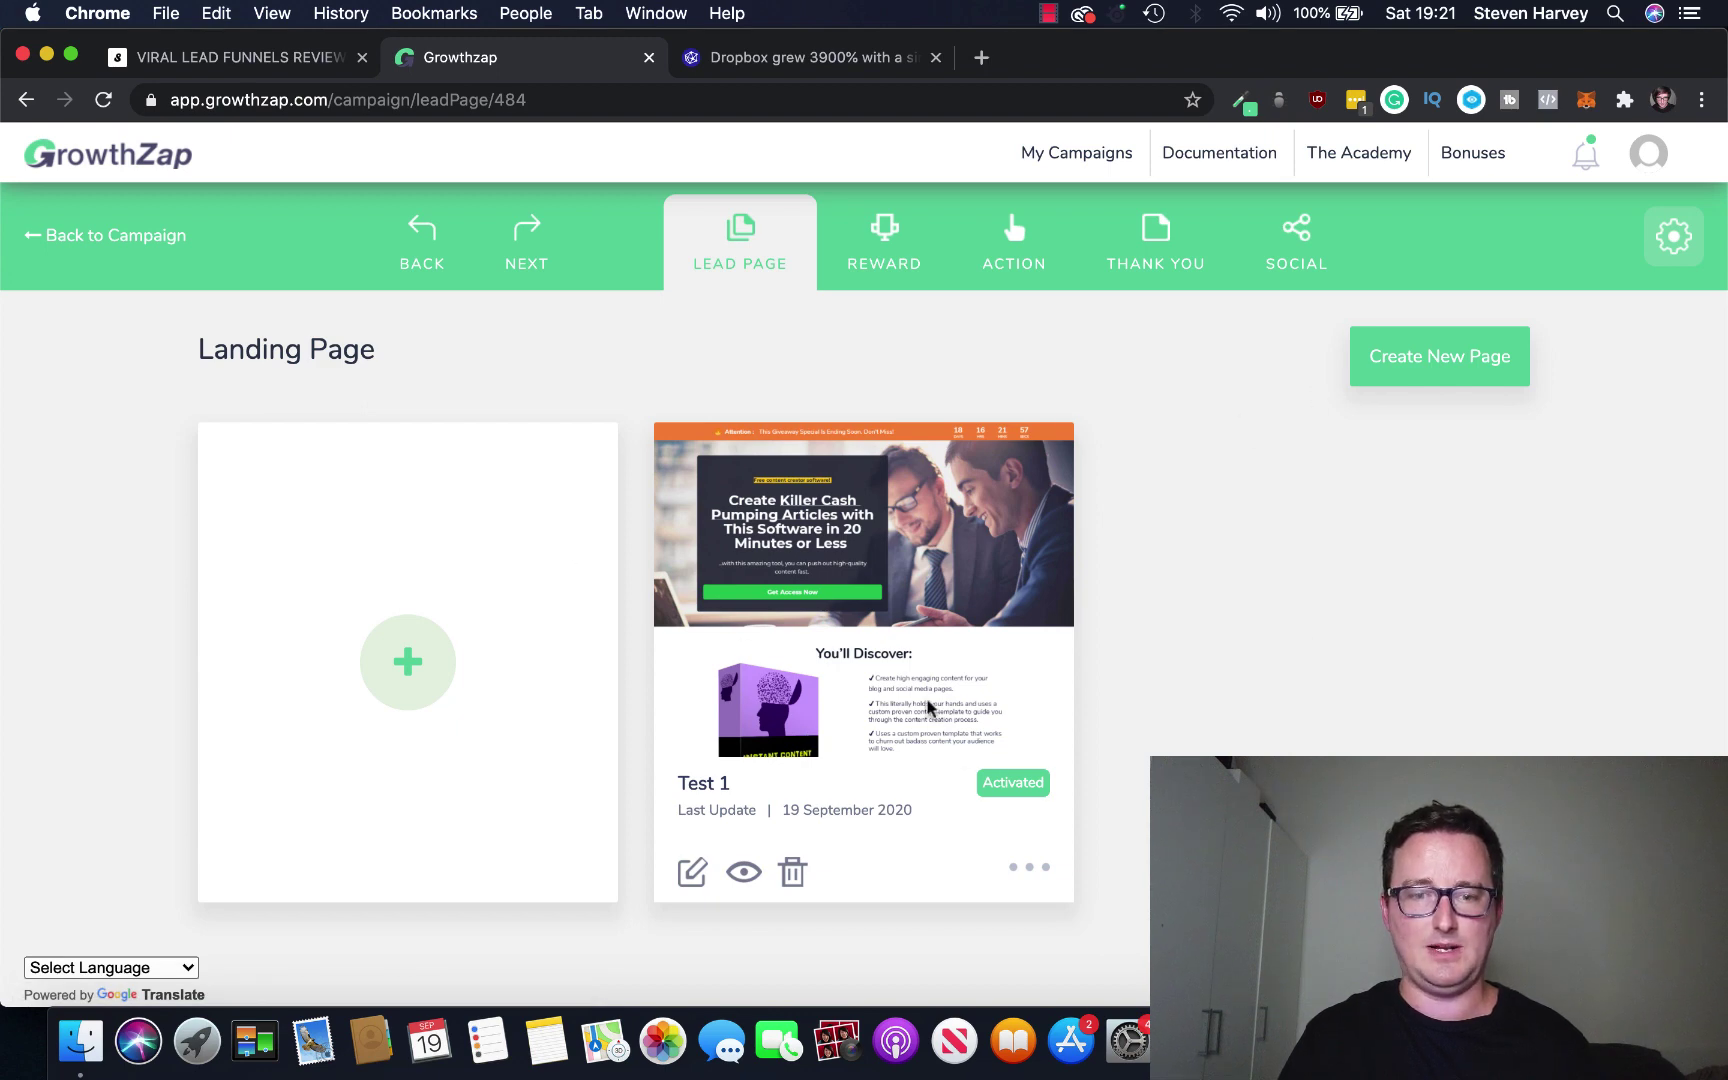
Step: Open the Test 1 landing page in the GrowthZap editor
click(691, 873)
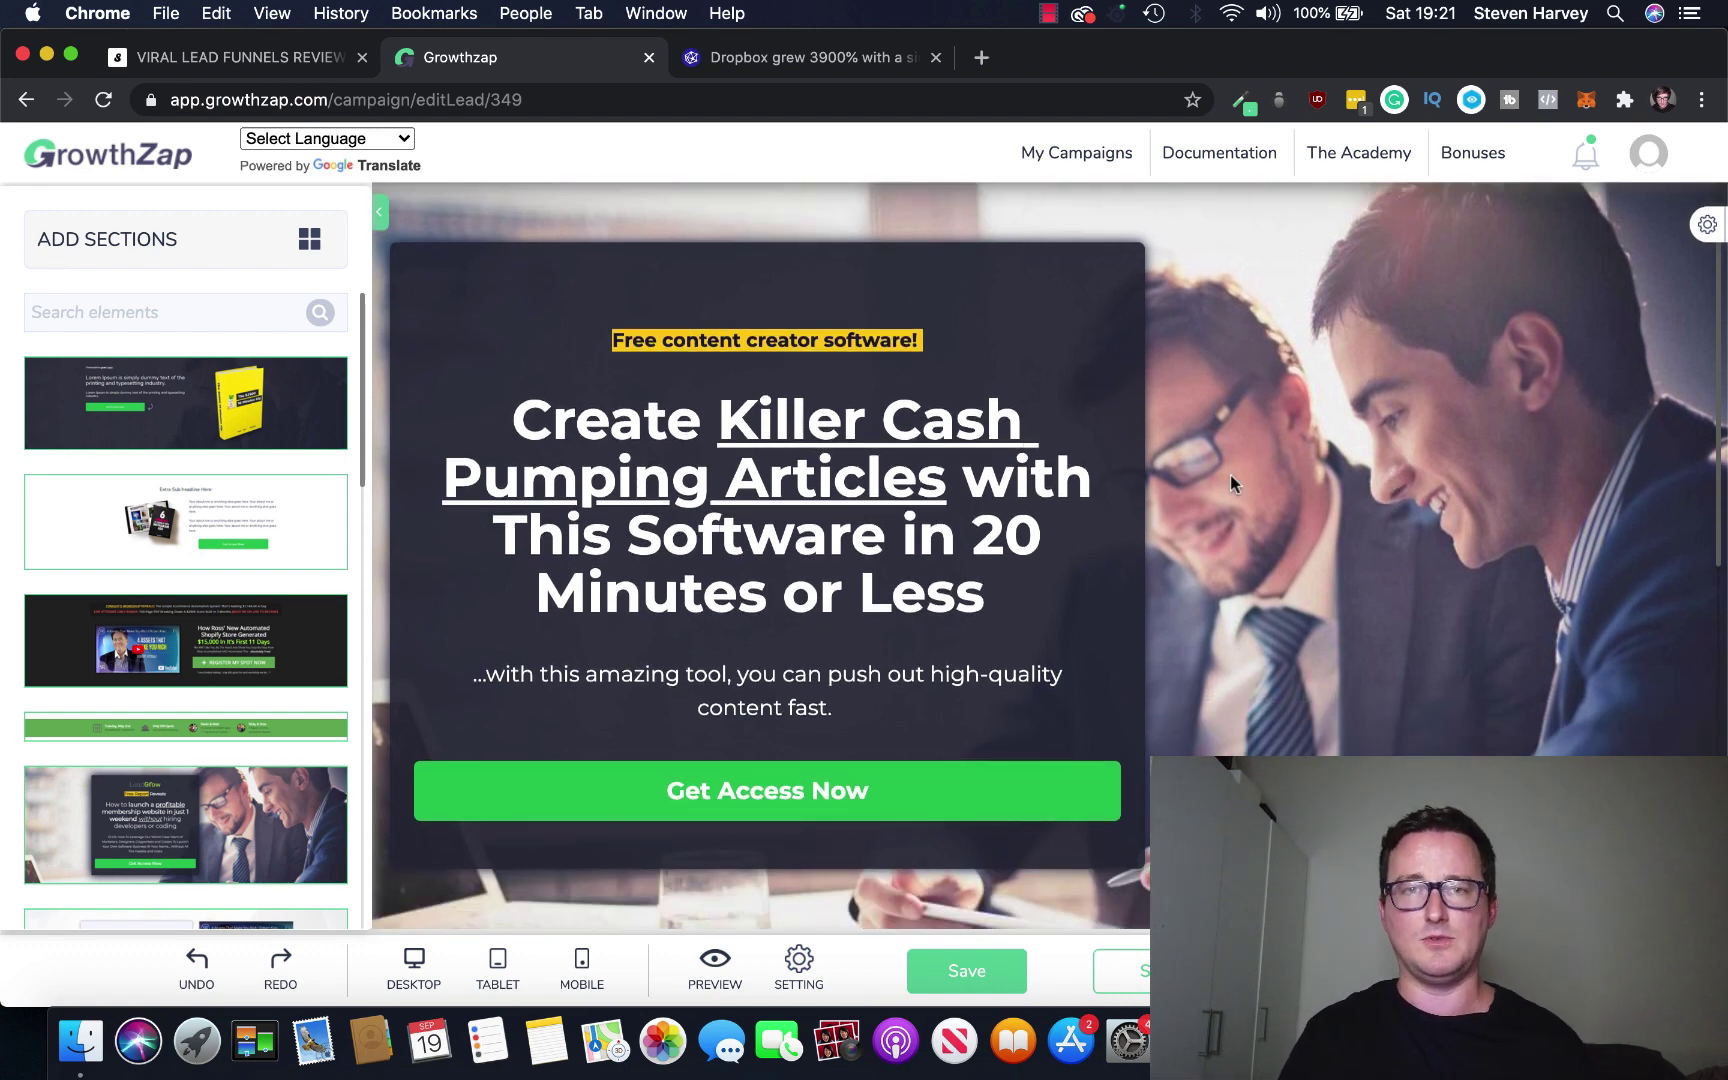
scroll(1230, 475, down, 3)
scroll(1231, 475, up, 2)
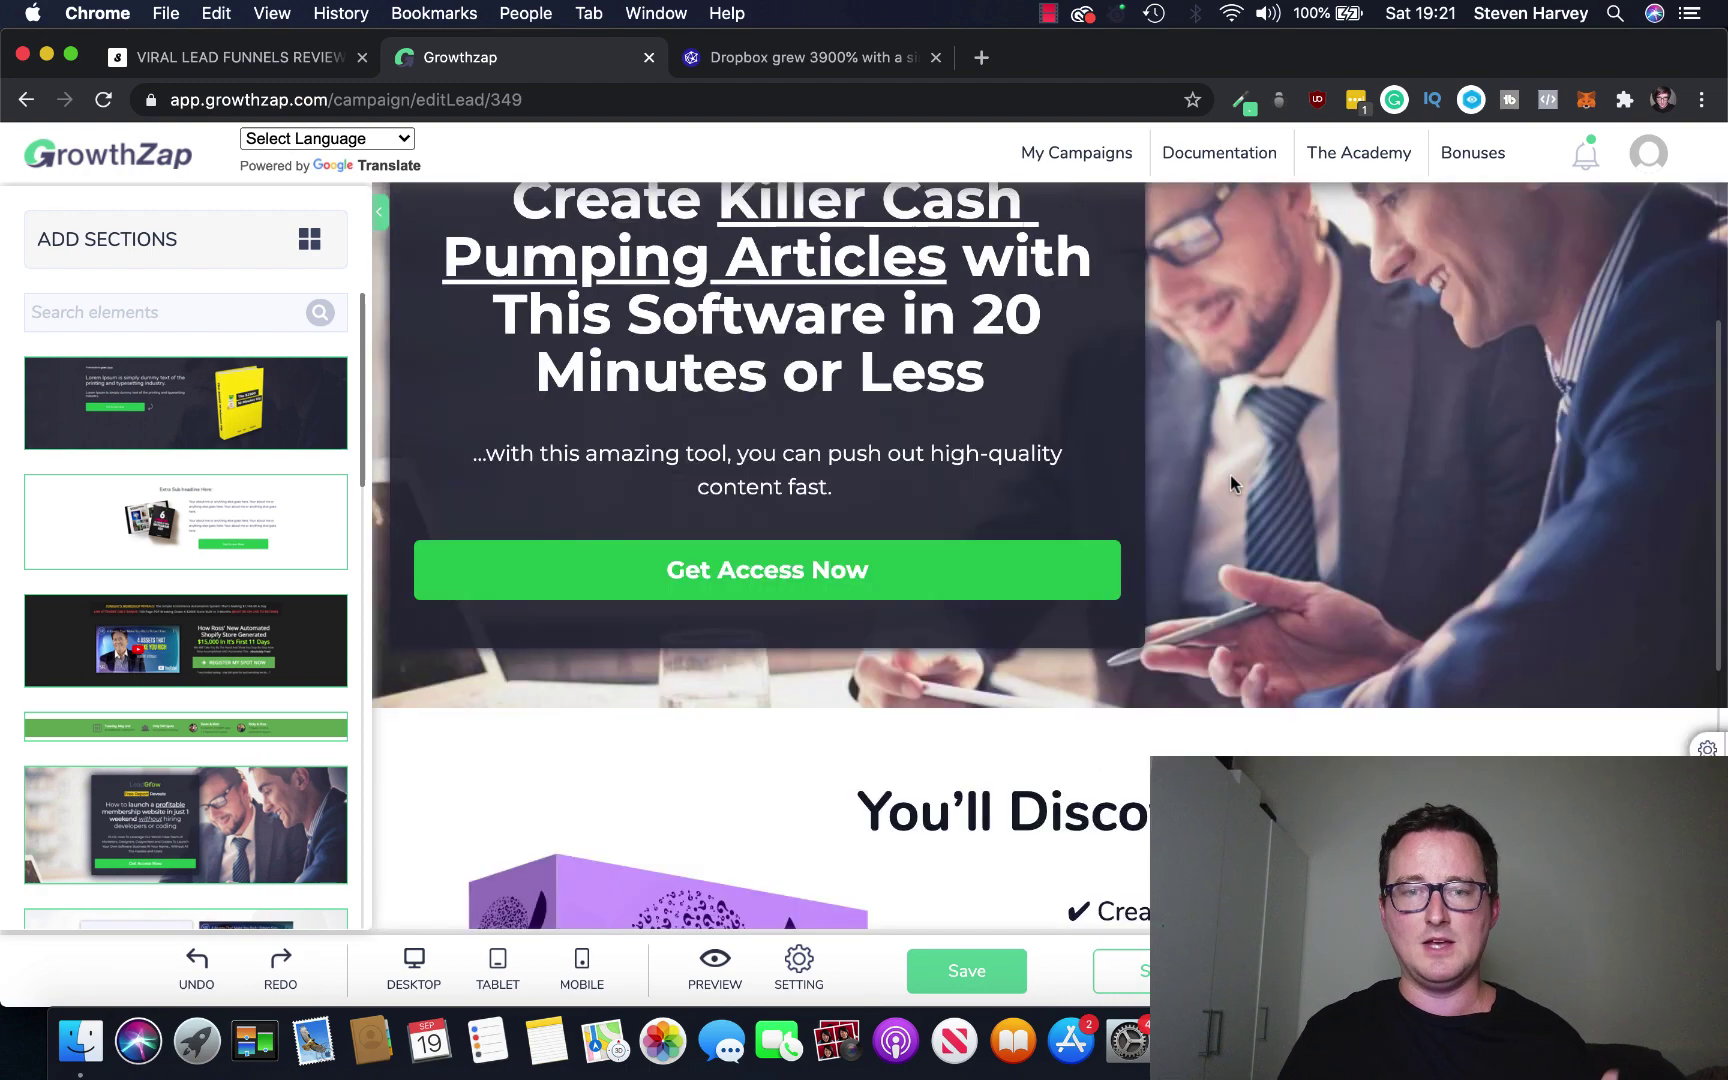
scroll(1230, 476, up, 2)
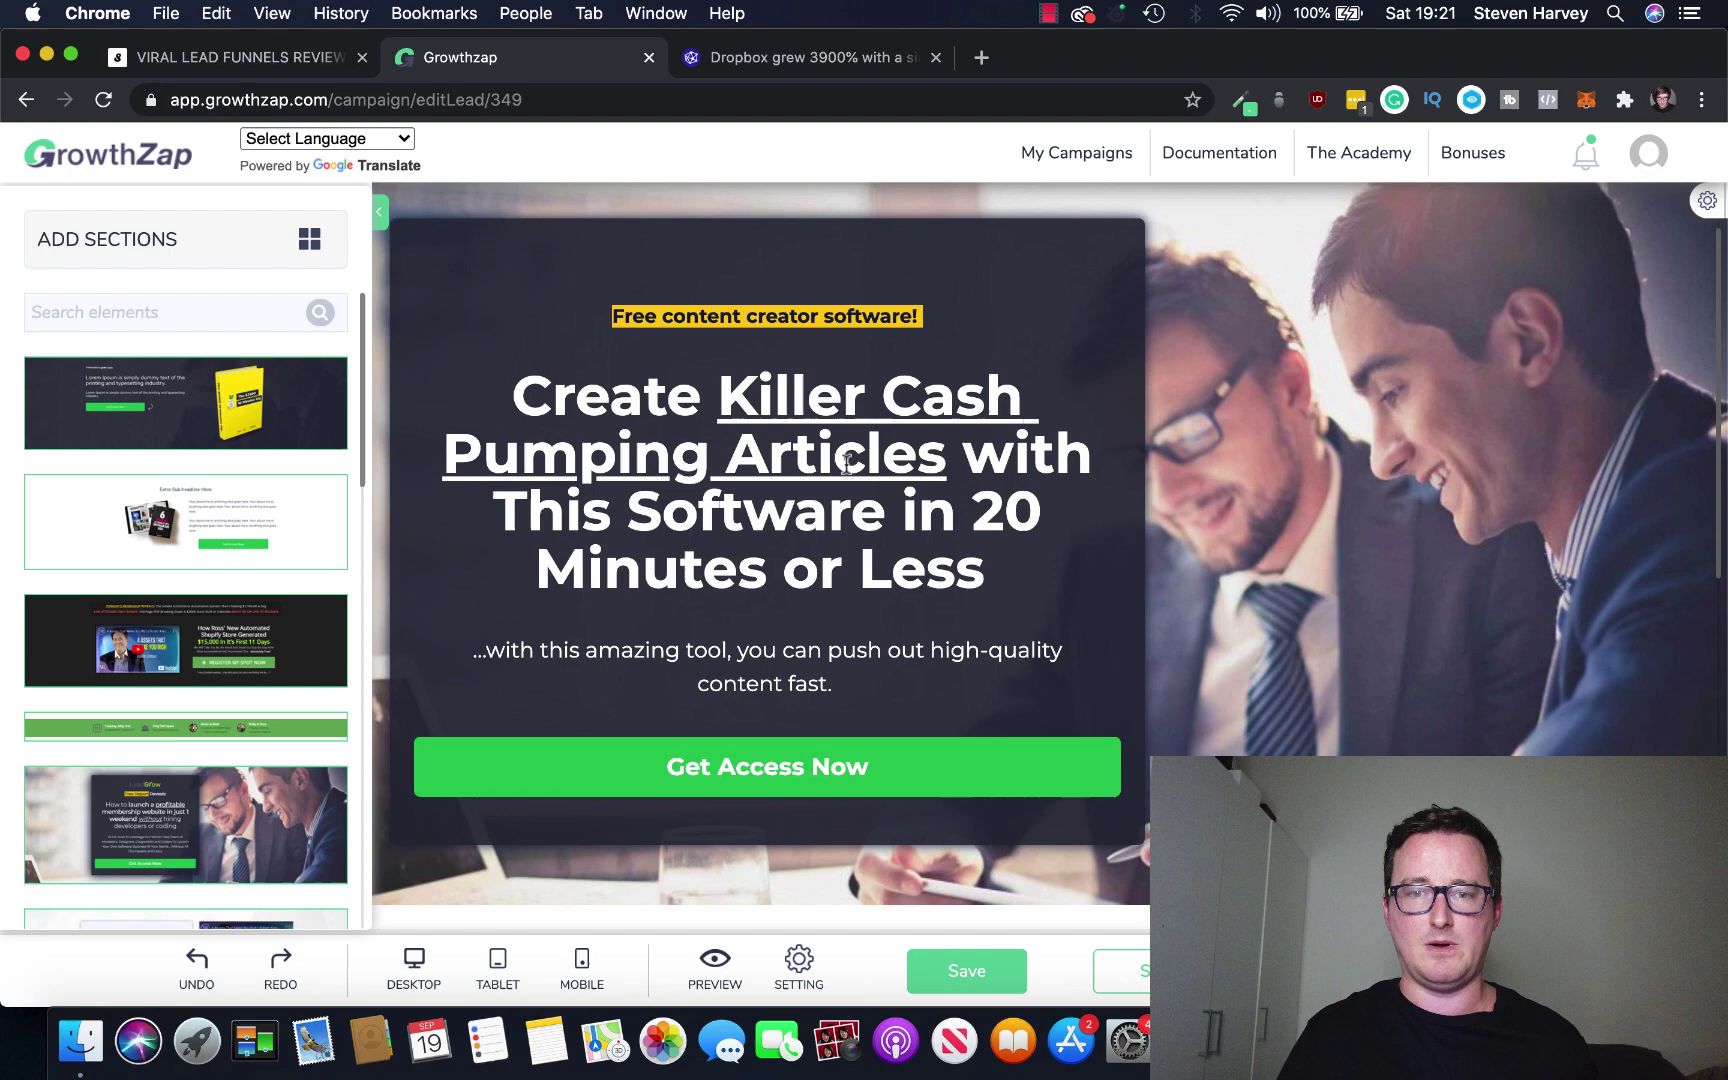
scroll(1280, 502, down, 2)
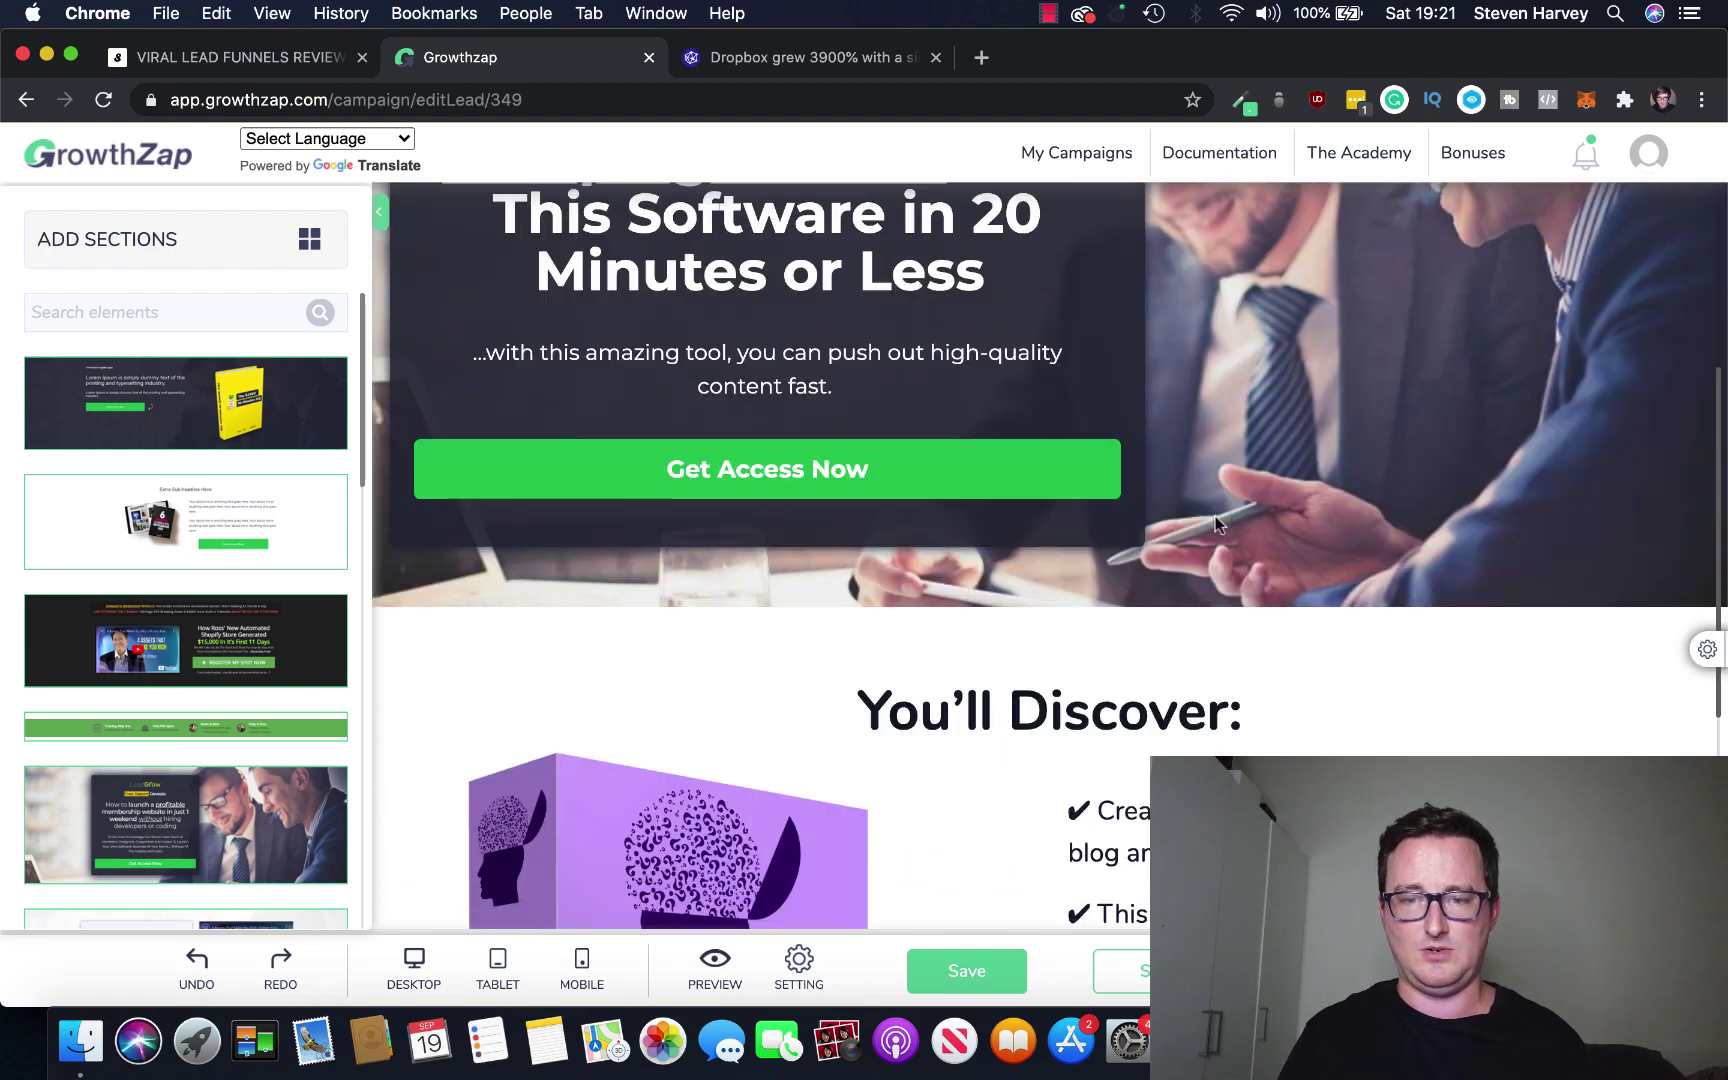
scroll(1280, 502, down, 2)
scroll(1280, 502, down, 2)
scroll(1328, 491, up, 6)
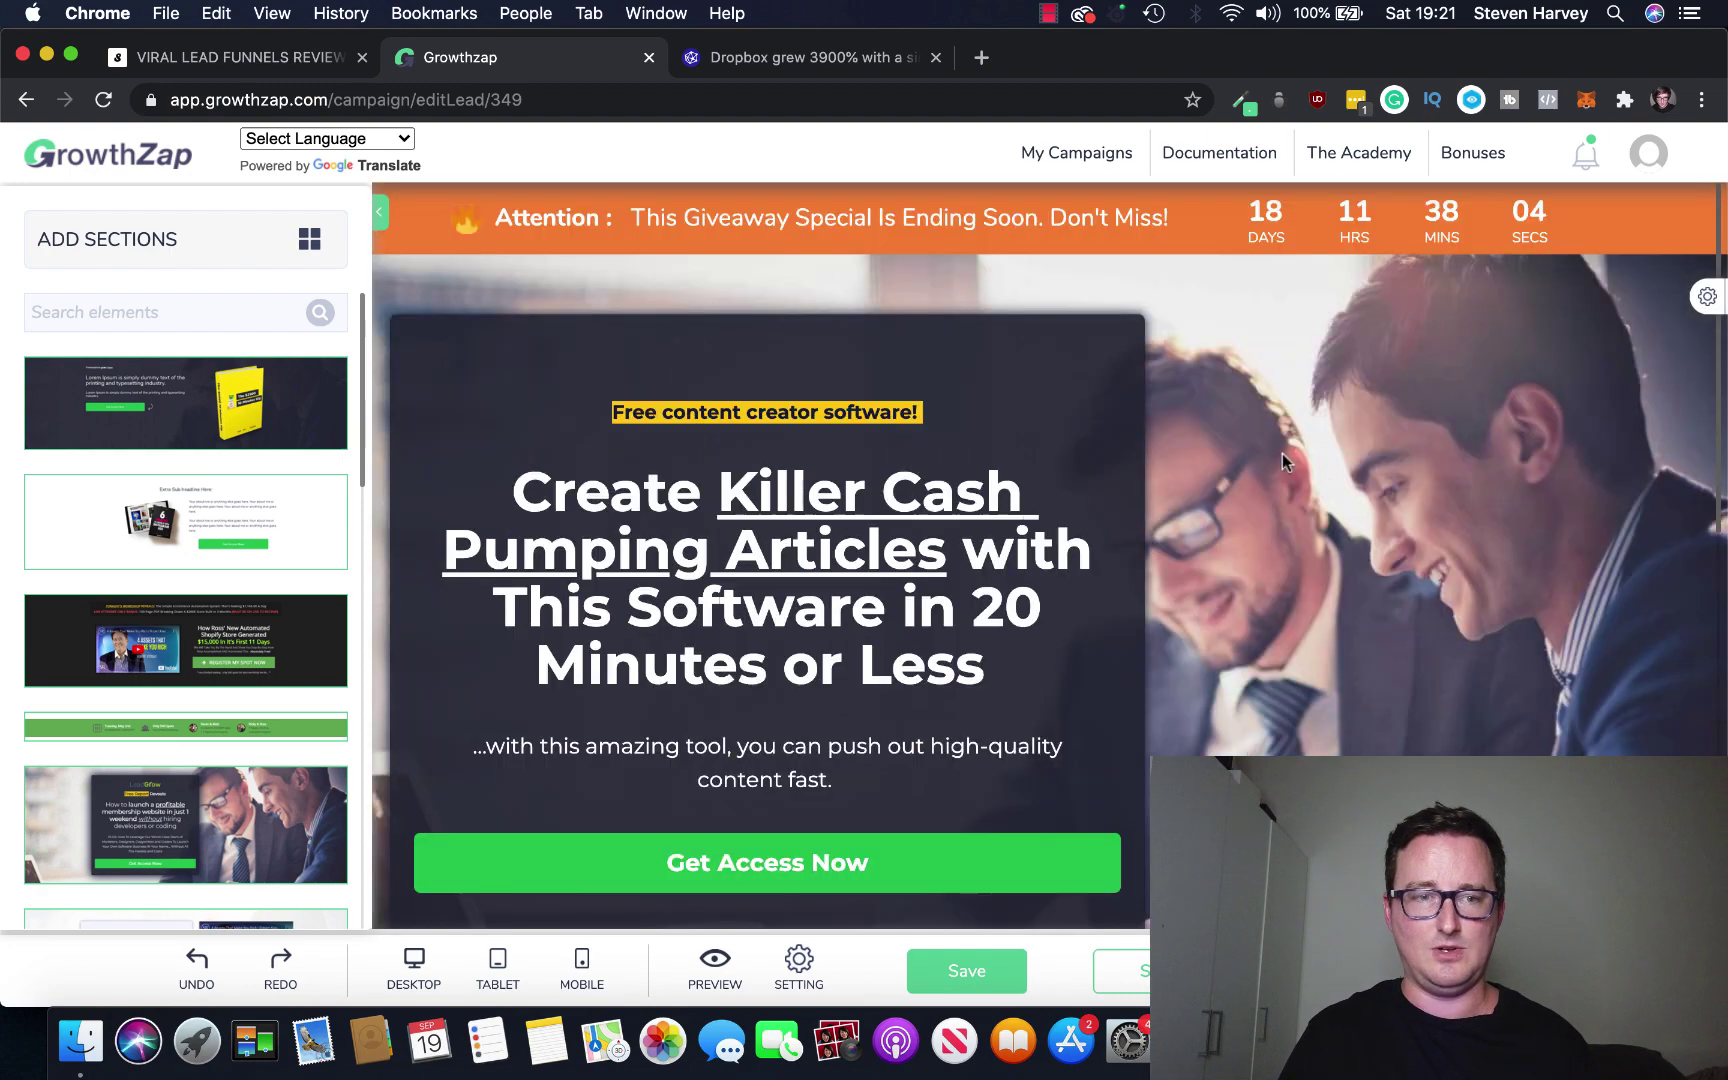
scroll(230, 541, down, 5)
scroll(270, 567, down, 5)
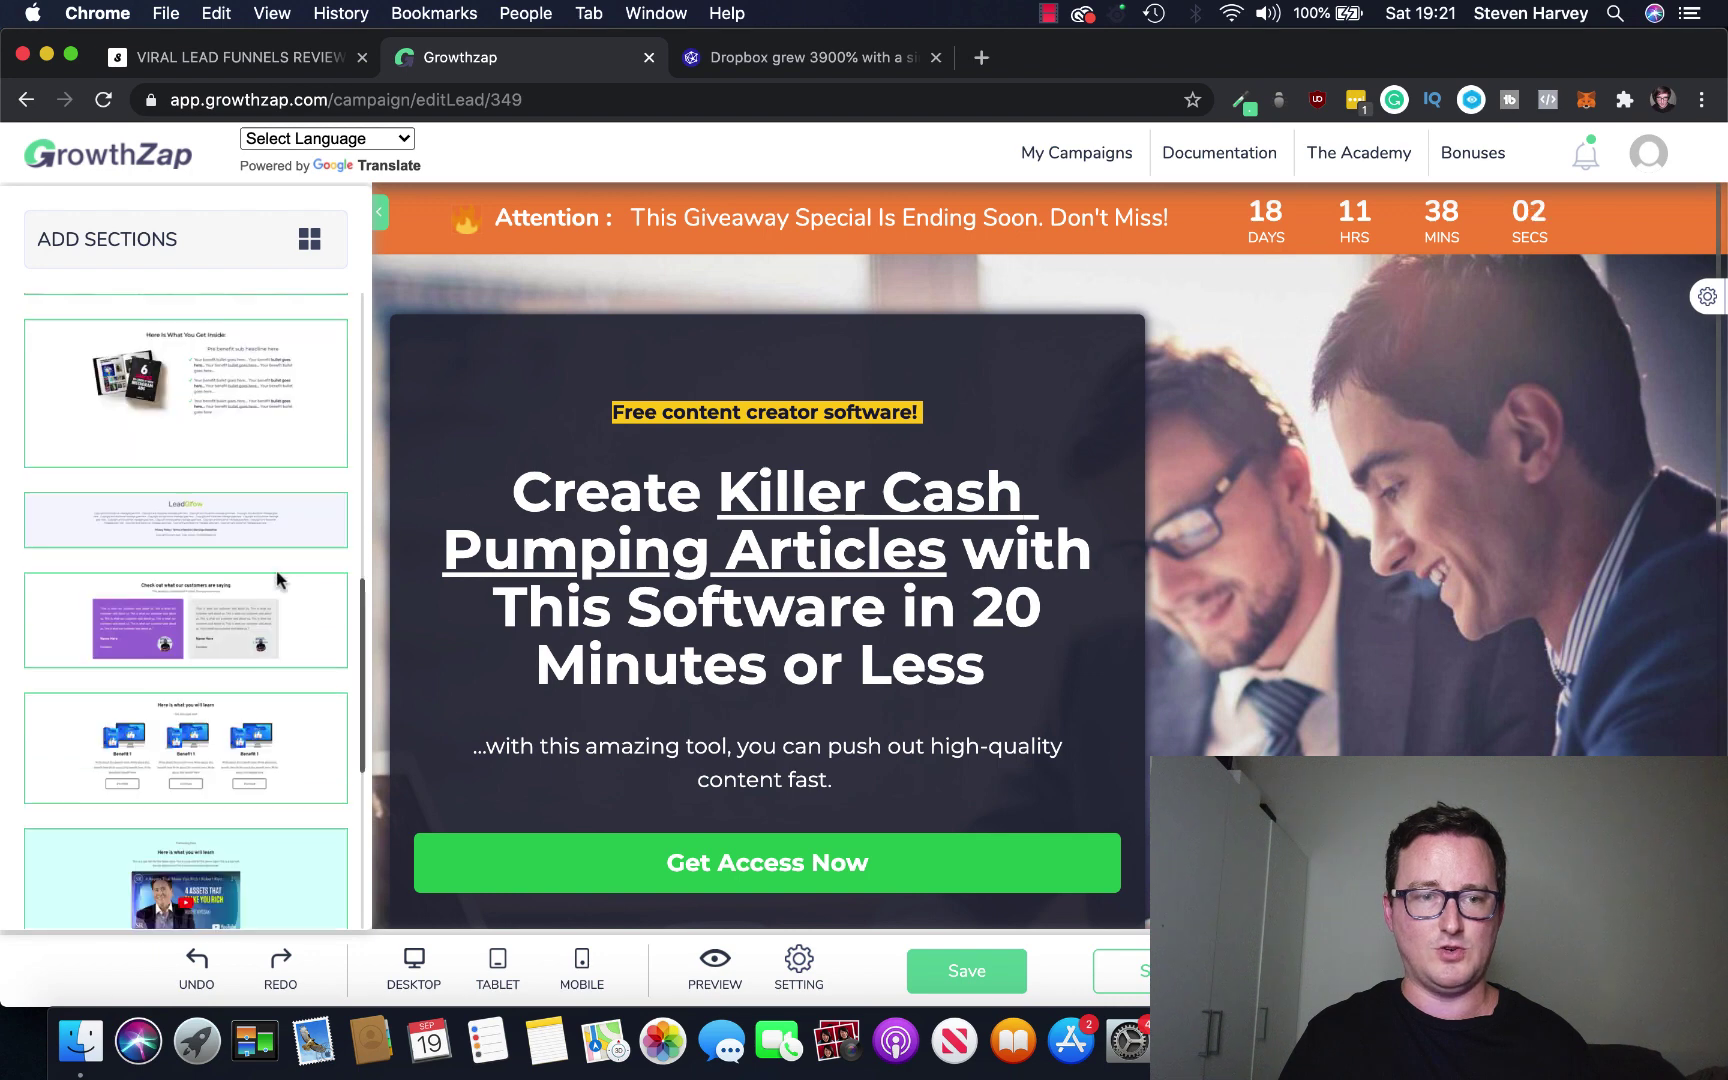
scroll(277, 576, down, 3)
scroll(277, 577, up, 3)
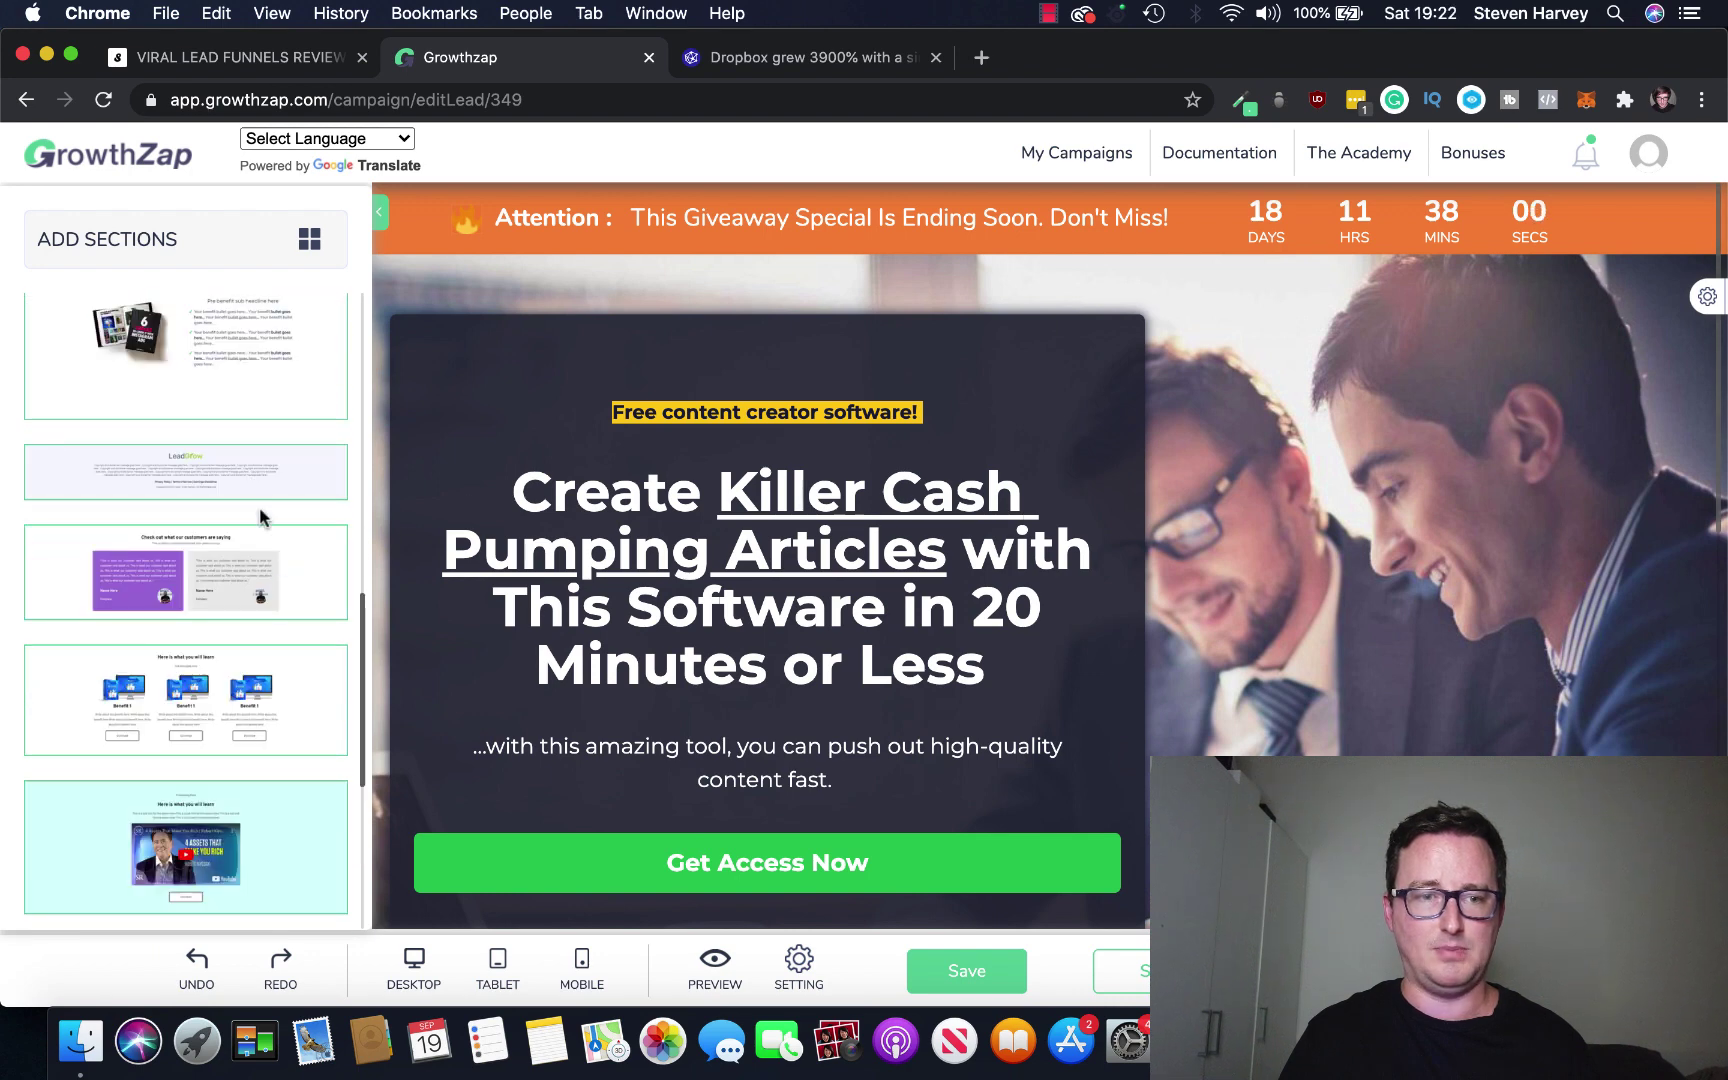
mouse_move(1121, 527)
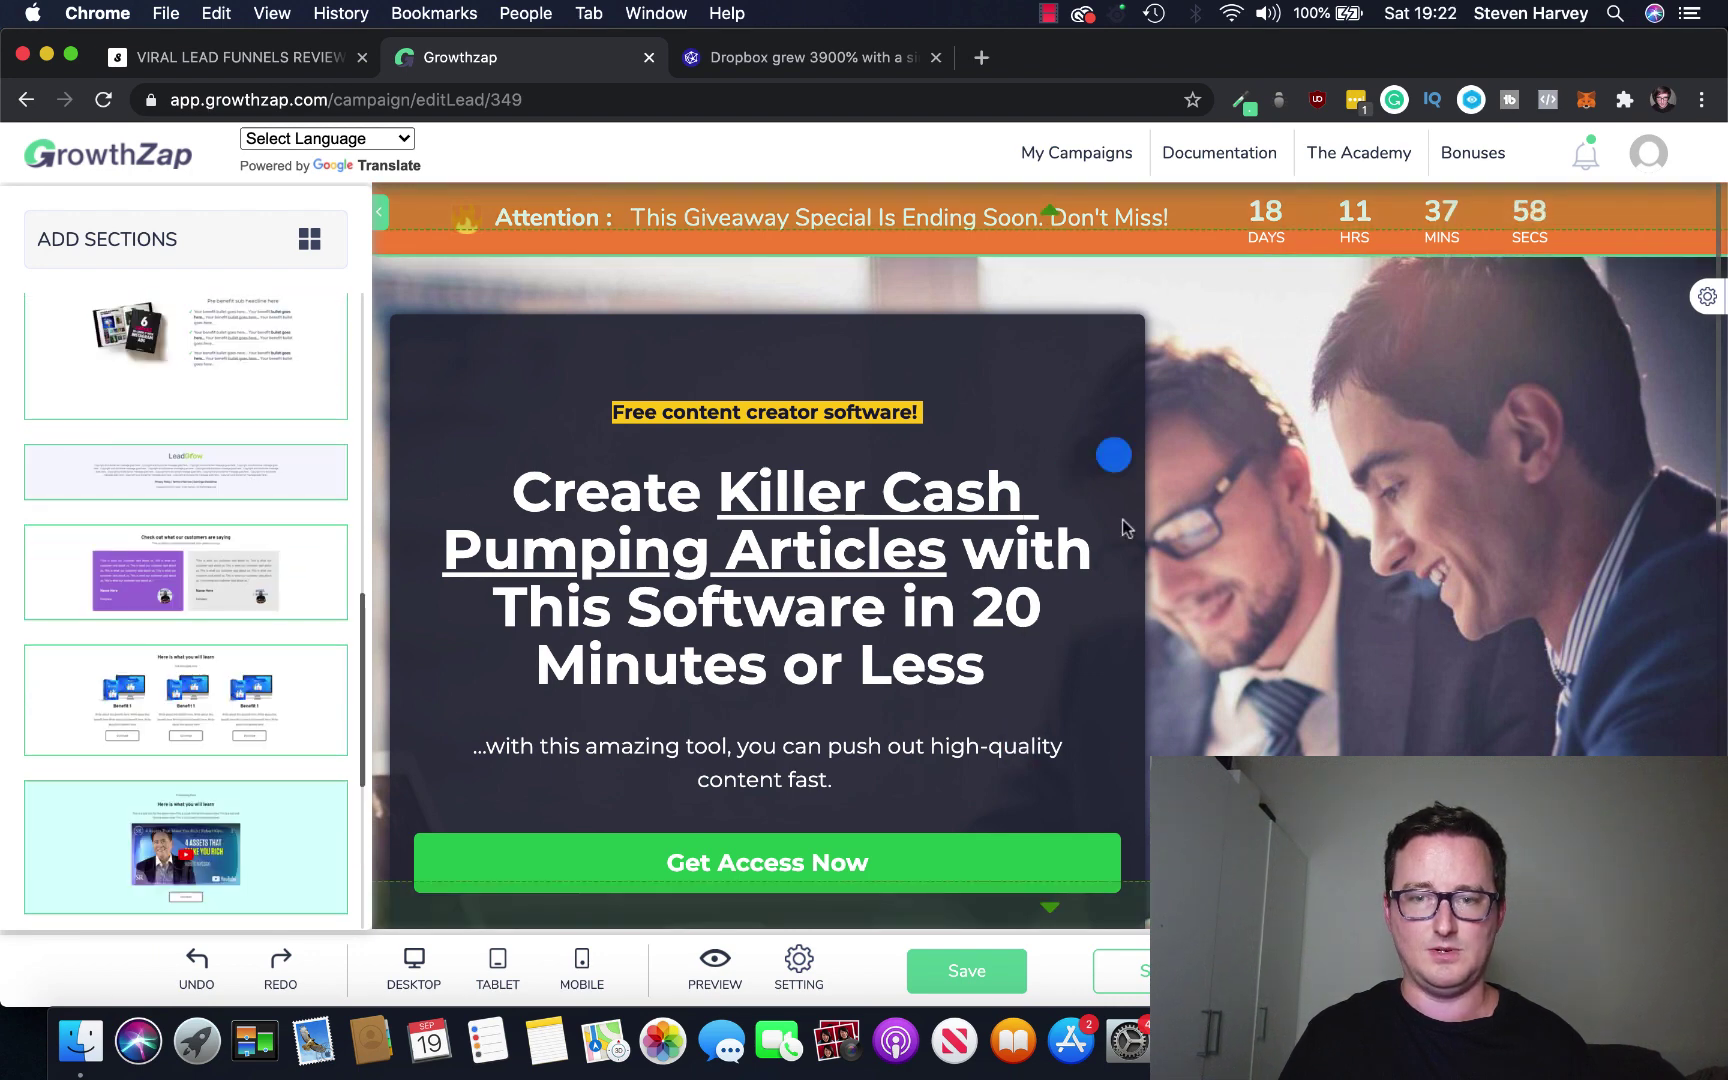
scroll(756, 540, down, 2)
scroll(756, 540, down, 2)
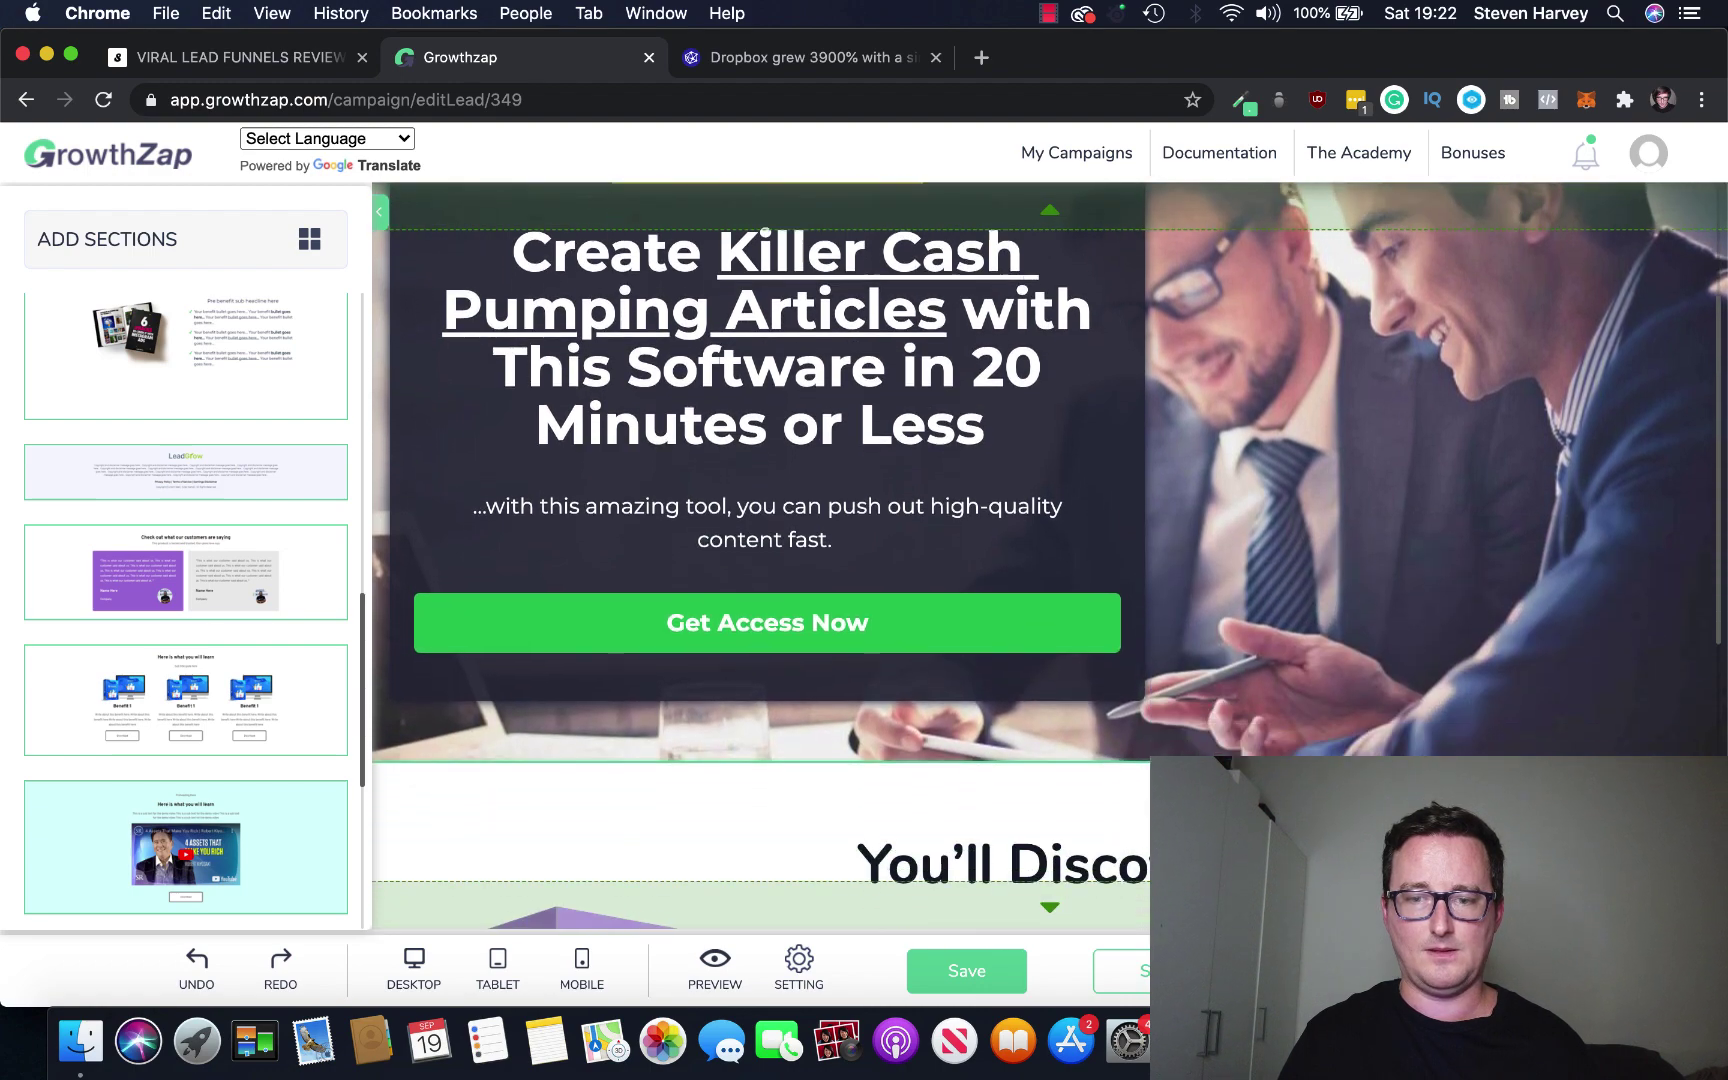
scroll(756, 540, down, 1)
scroll(1255, 721, down, 3)
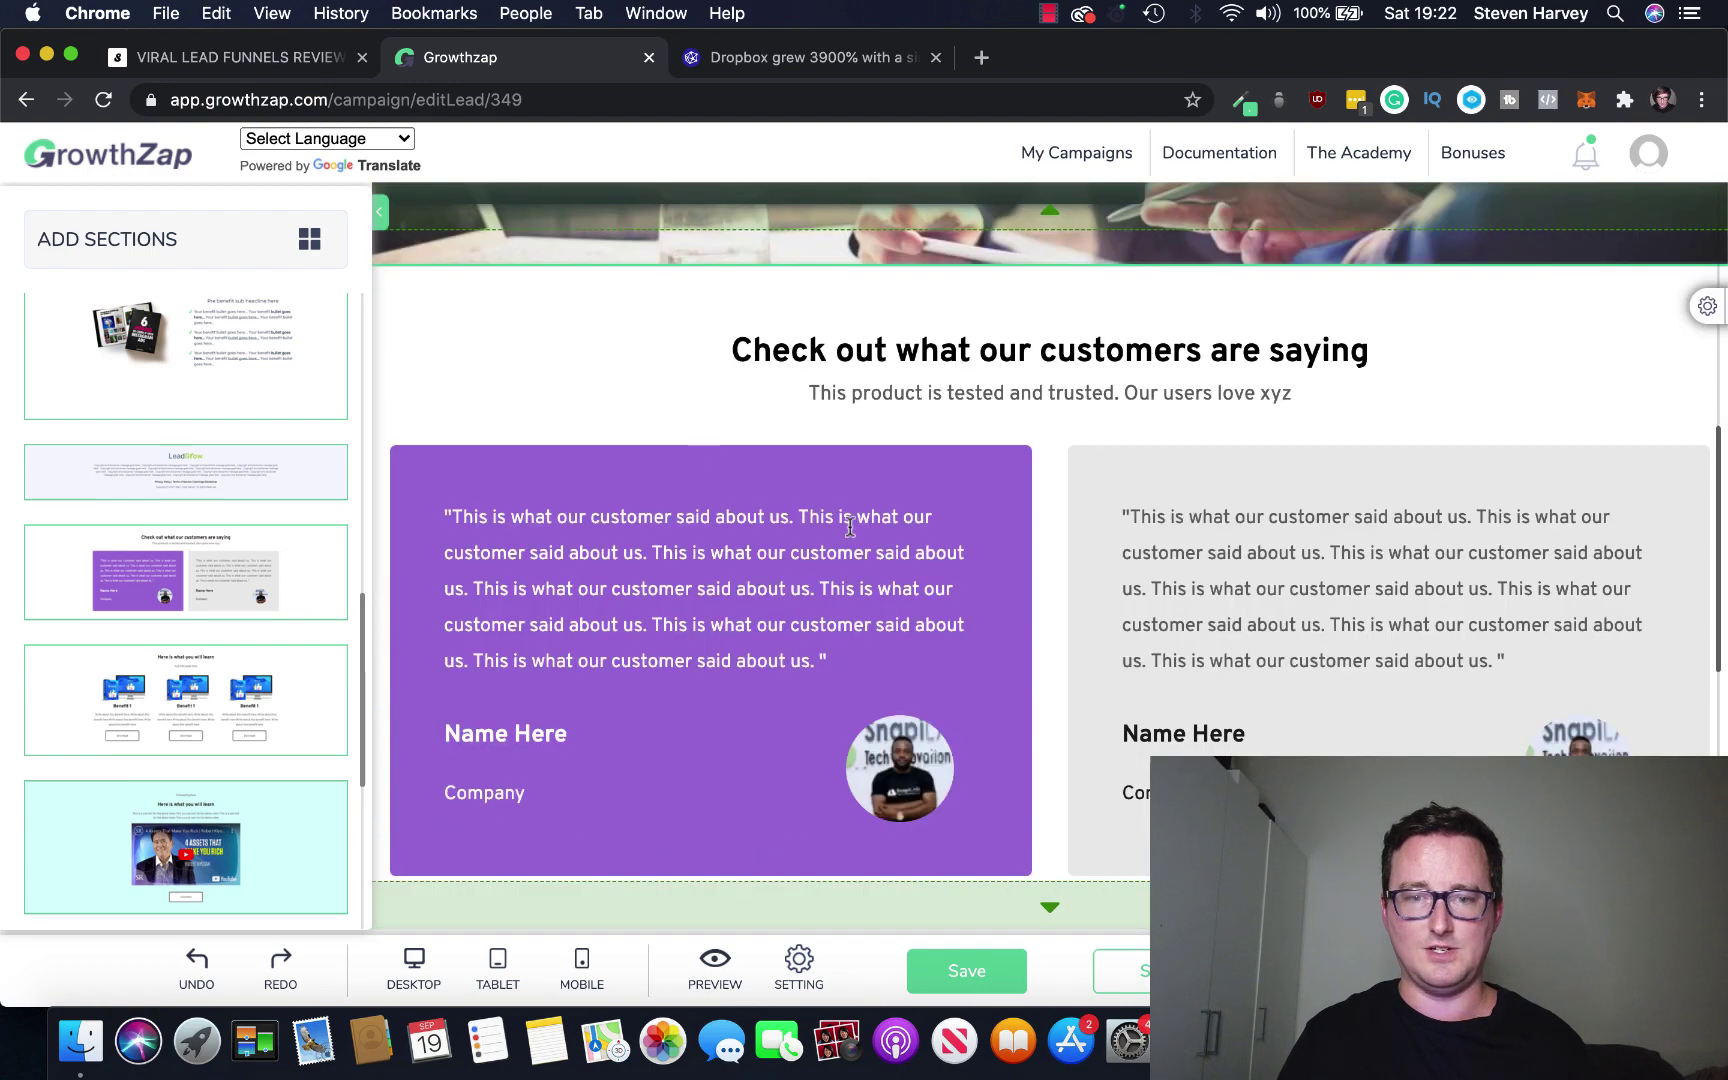
Step: Select the first testimonial's quote and the subtitle under the testimonials heading
click(799, 654)
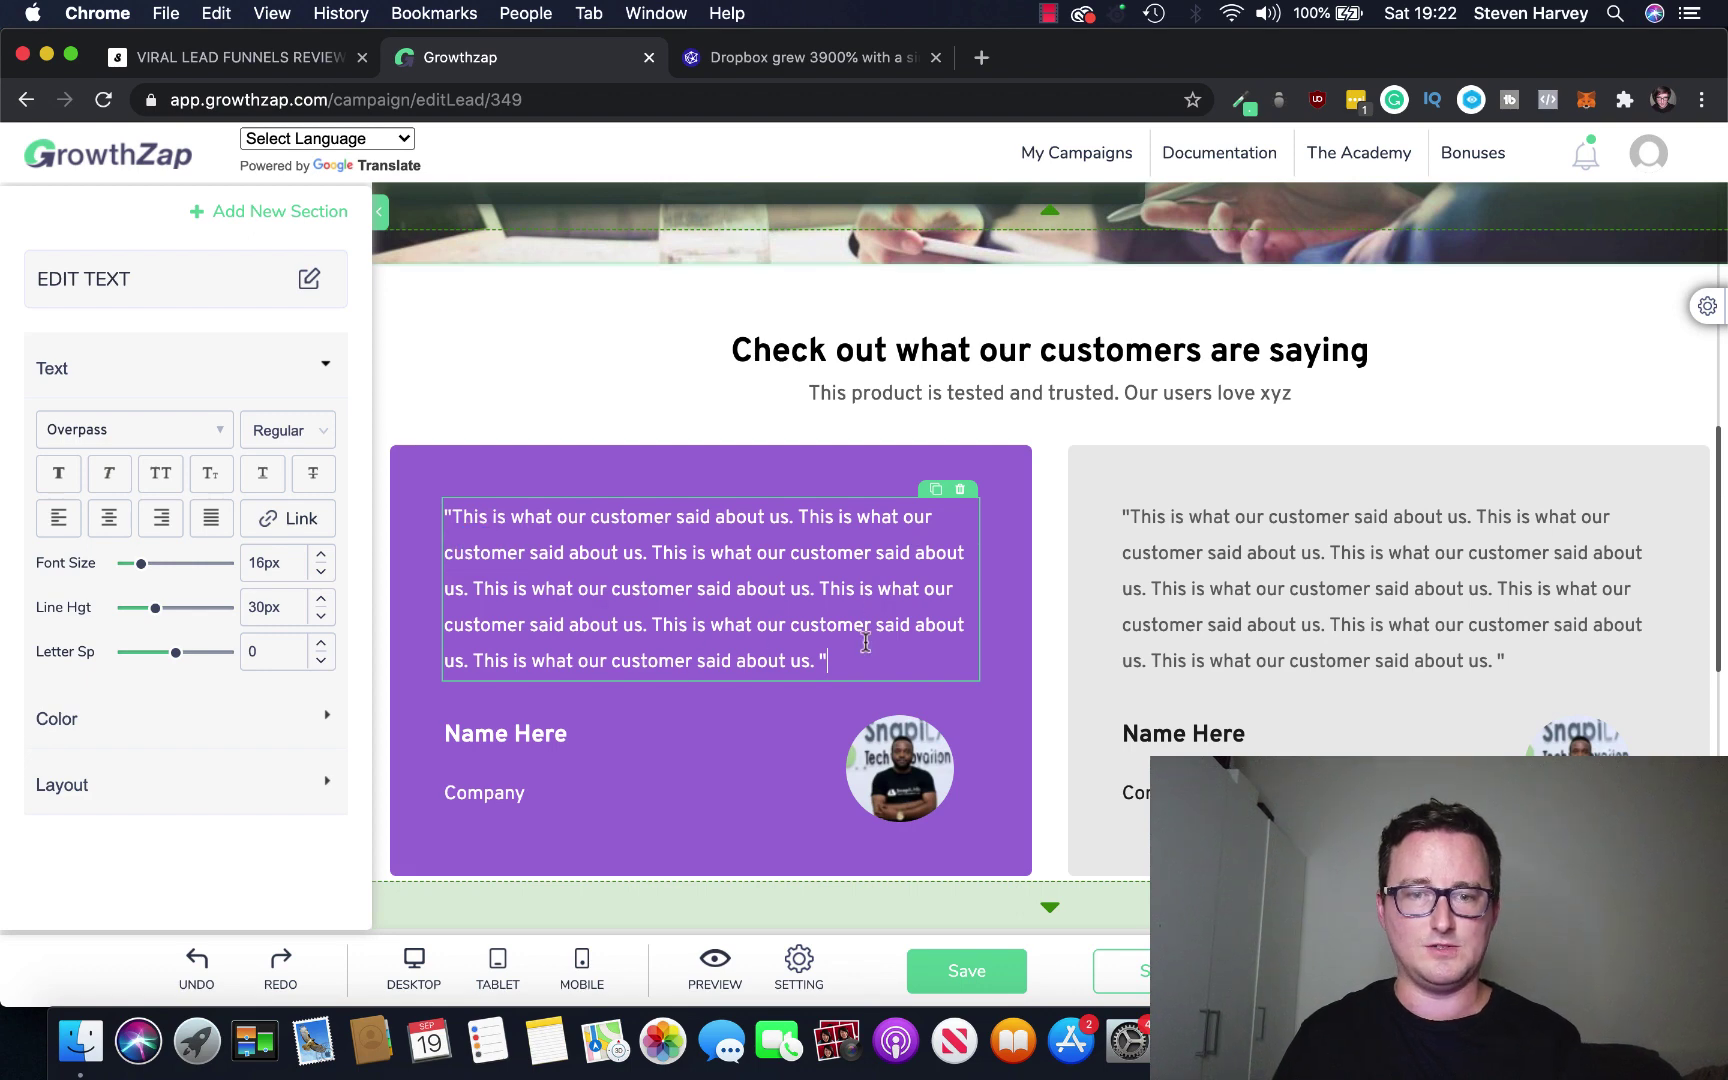
text( - BY)
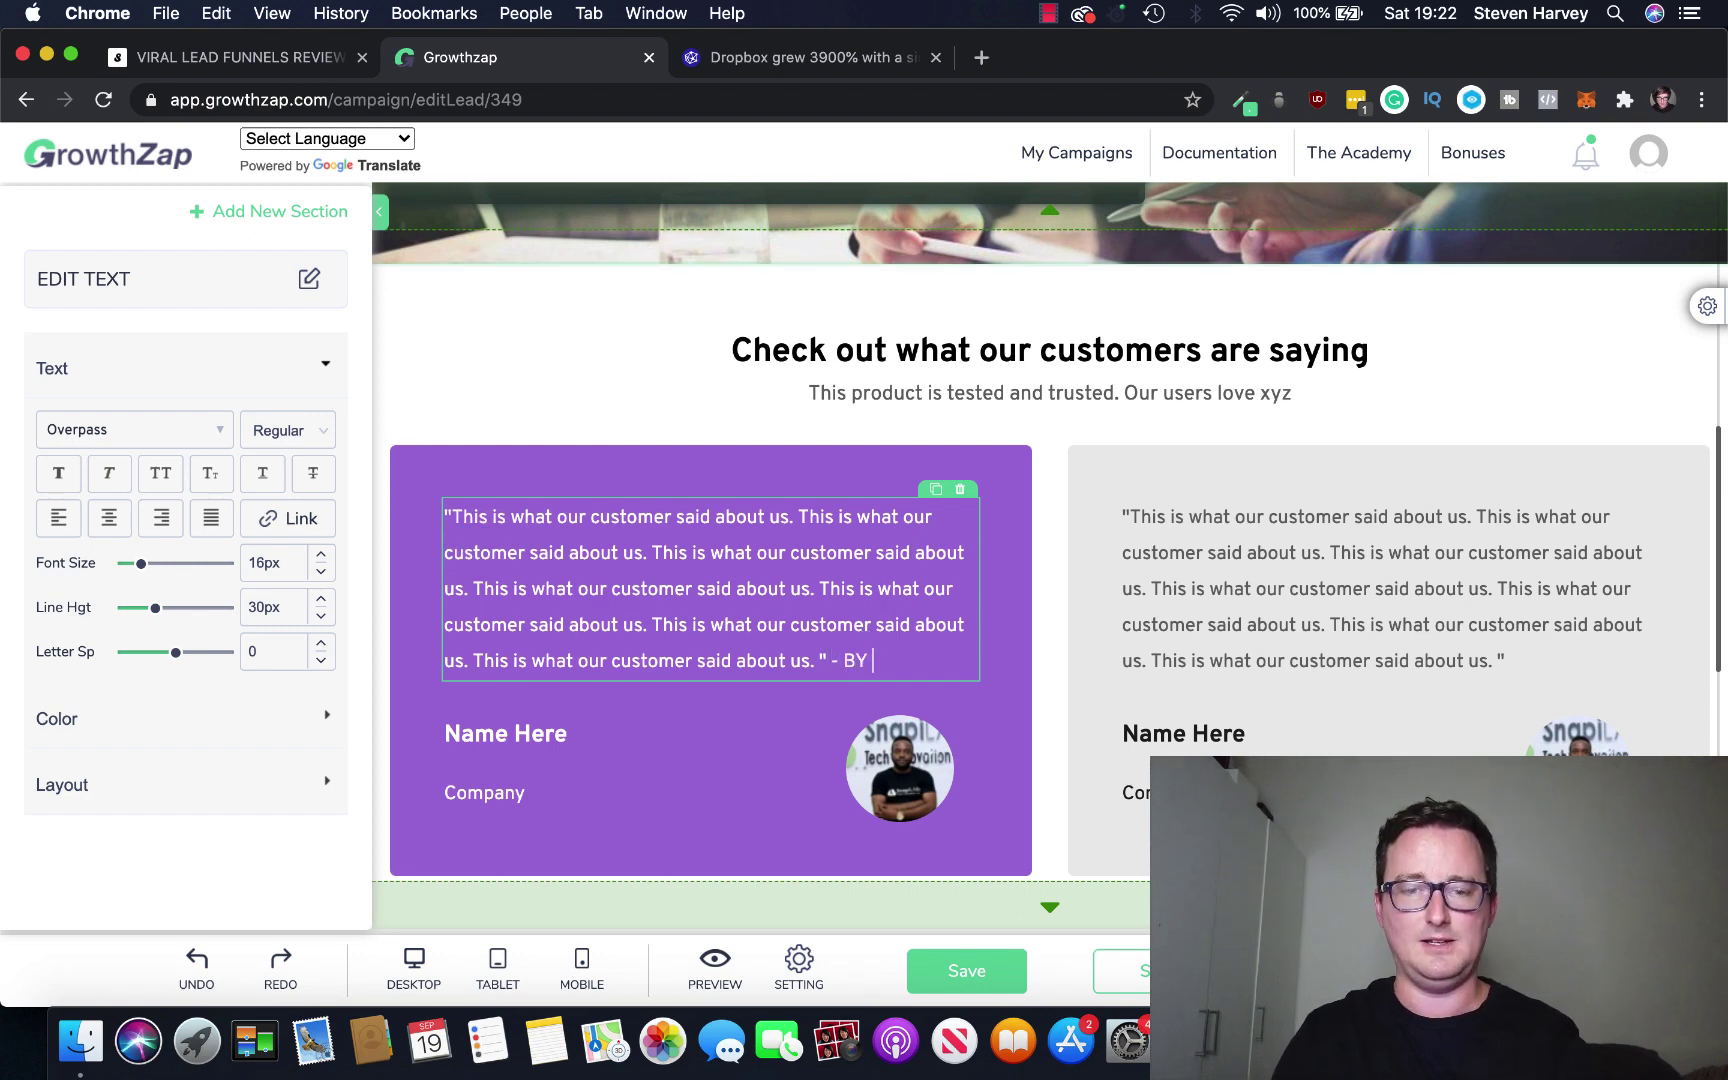
text( STEVE HARVEY)
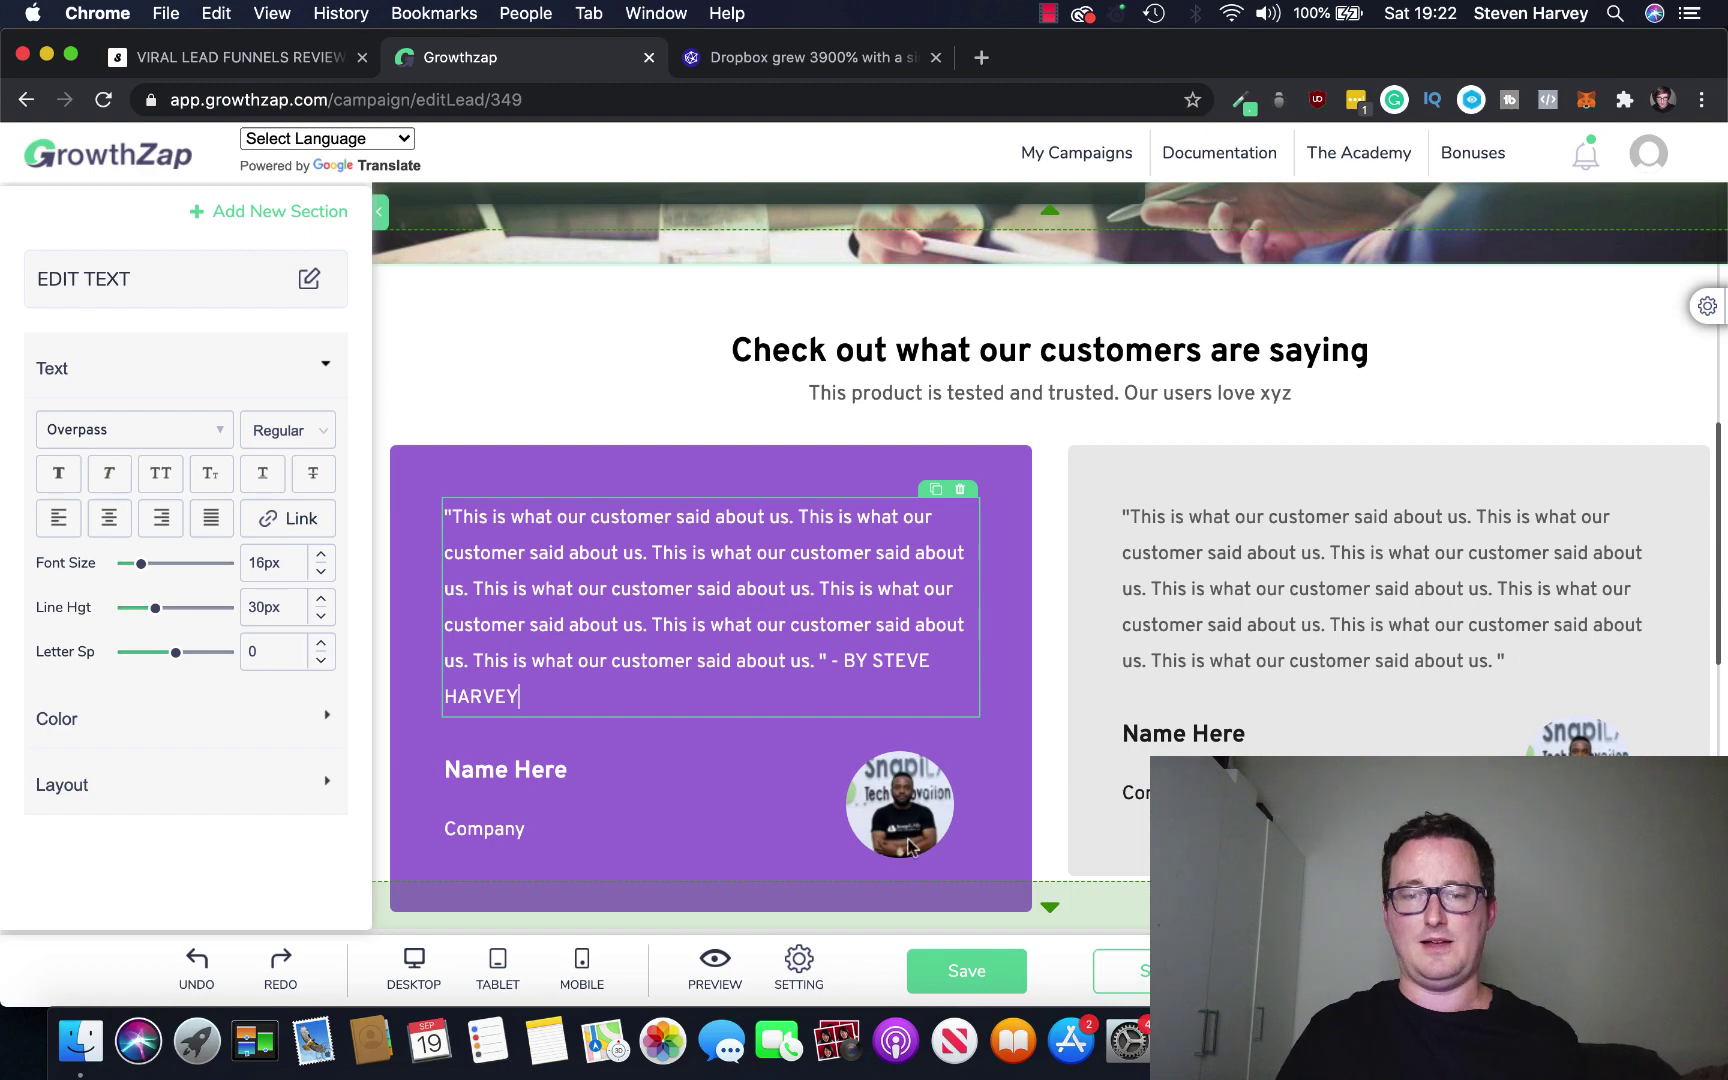
click(1328, 397)
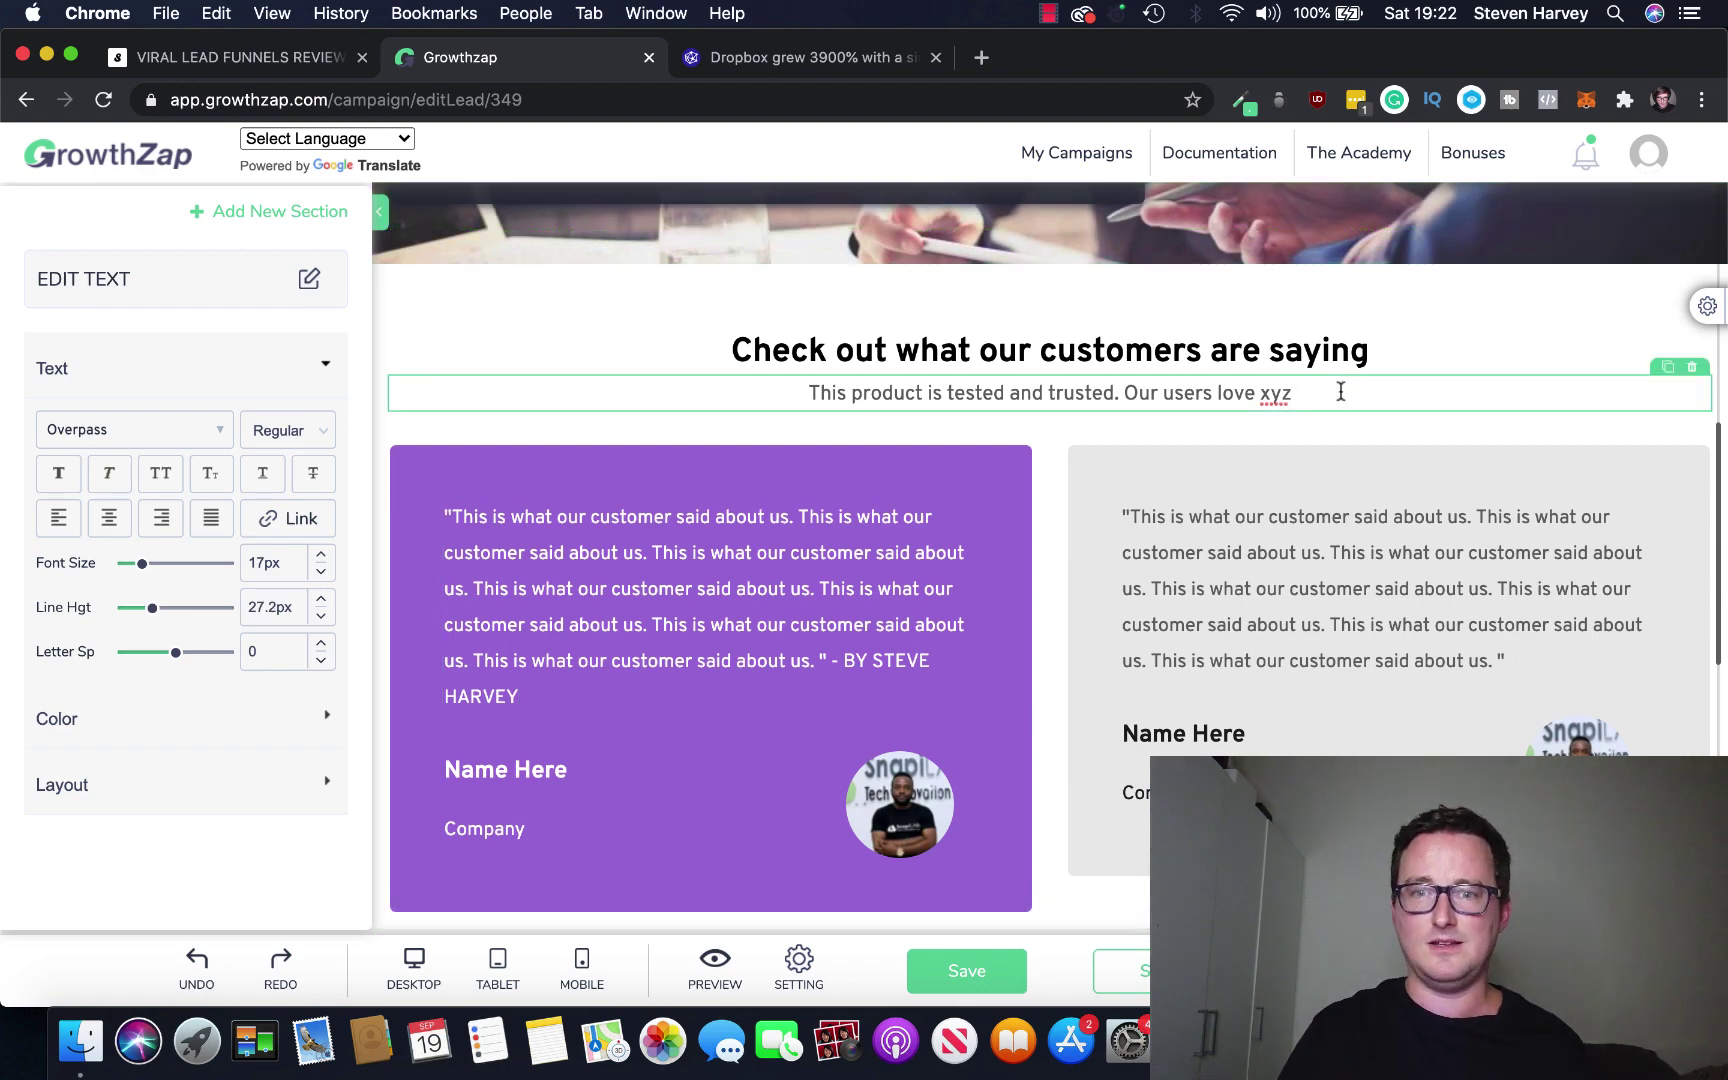
scroll(1401, 491, down, 2)
scroll(1402, 492, down, 5)
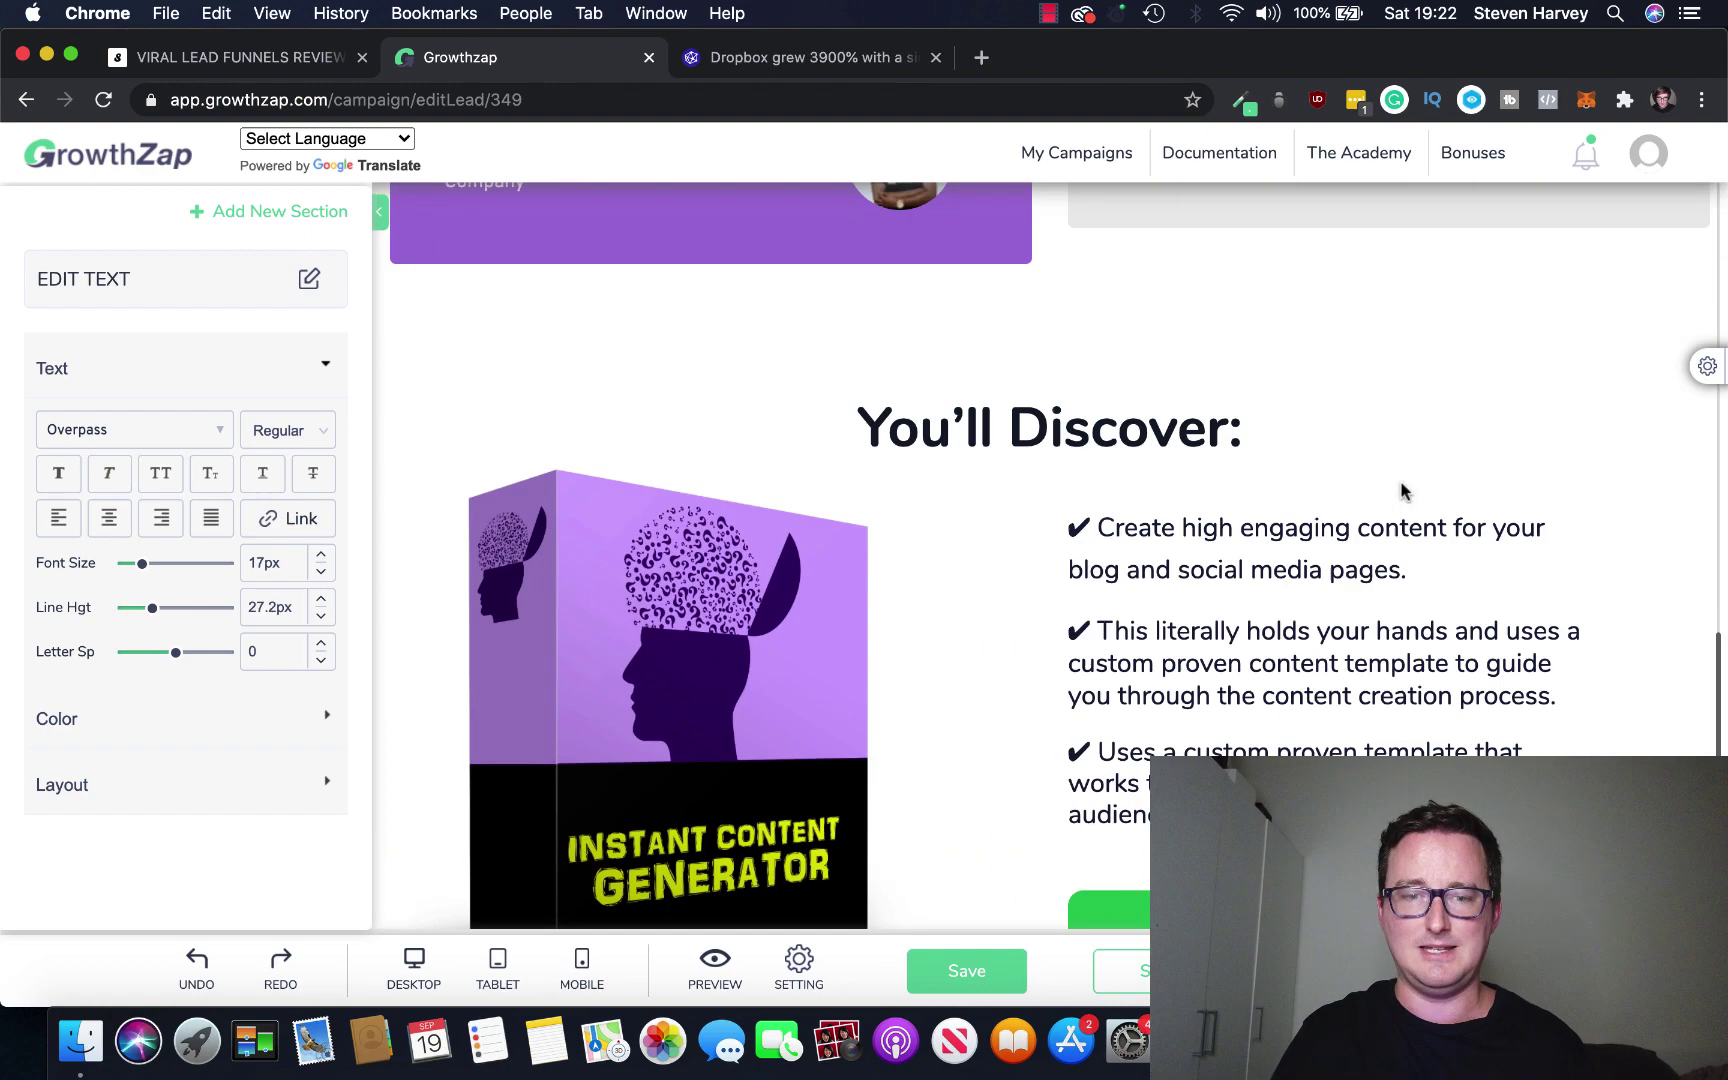
scroll(1402, 491, down, 2)
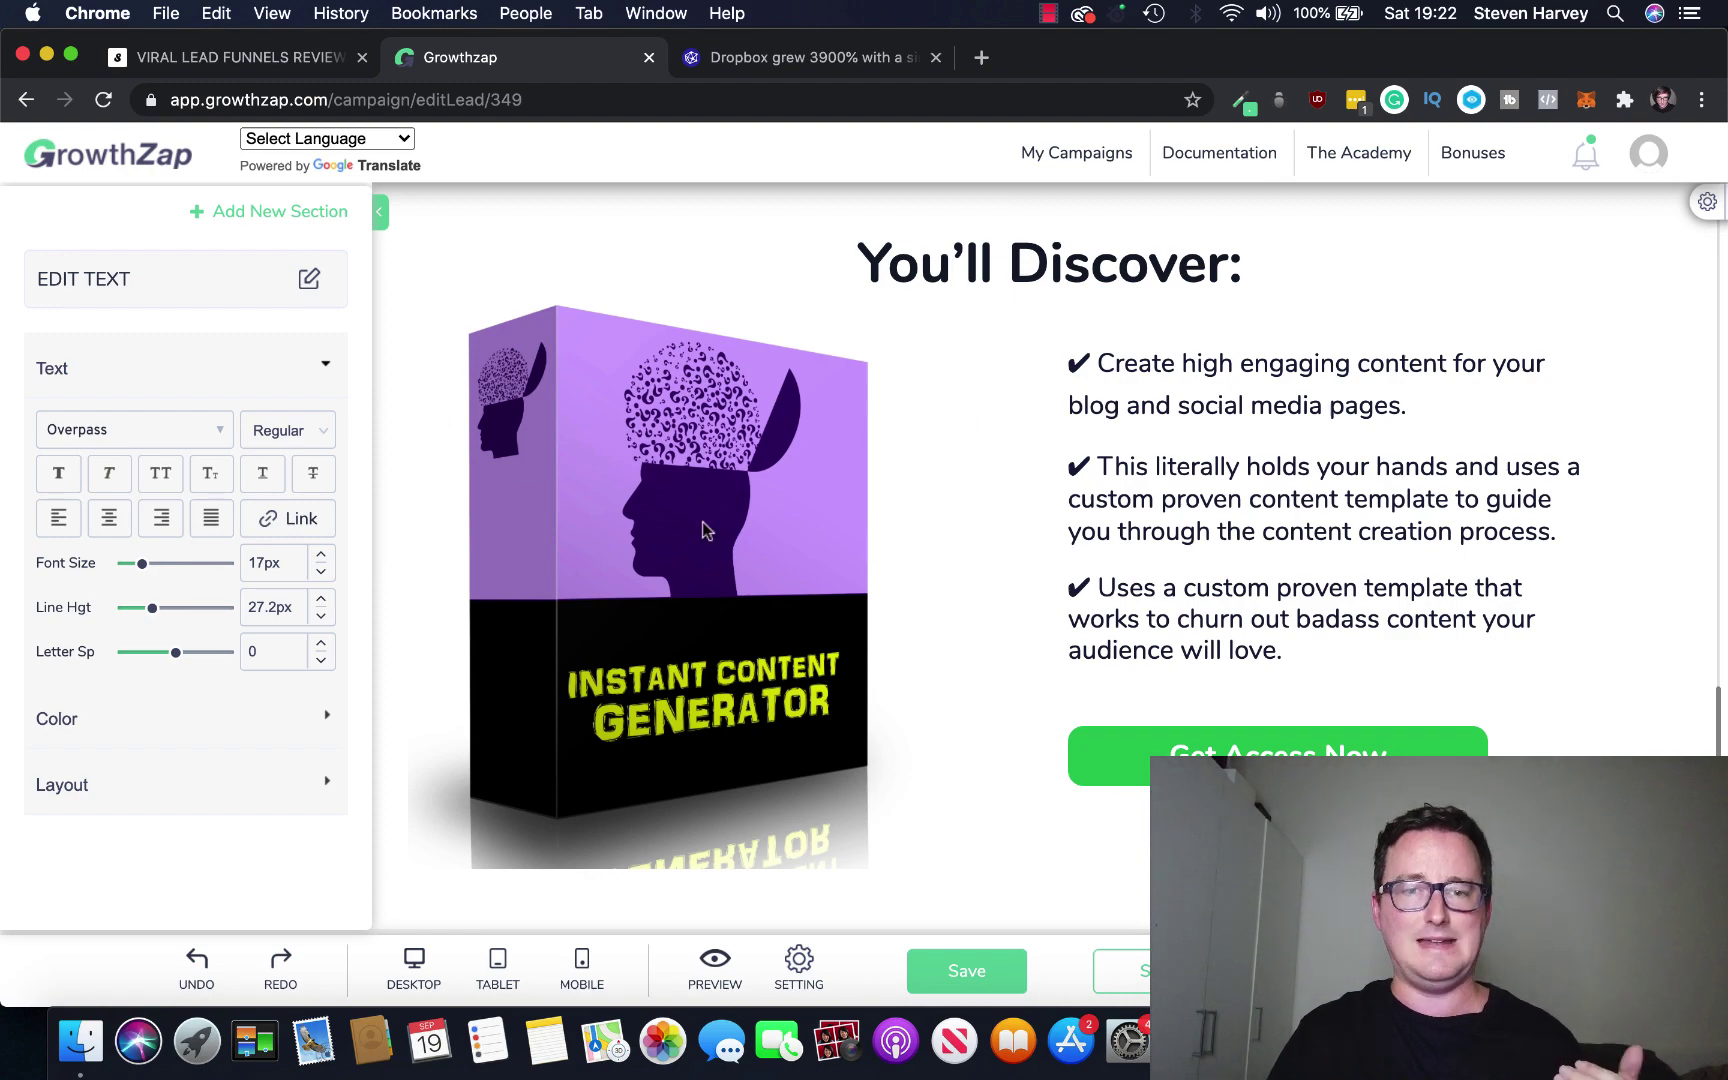
scroll(702, 514, up, 5)
scroll(934, 499, up, 10)
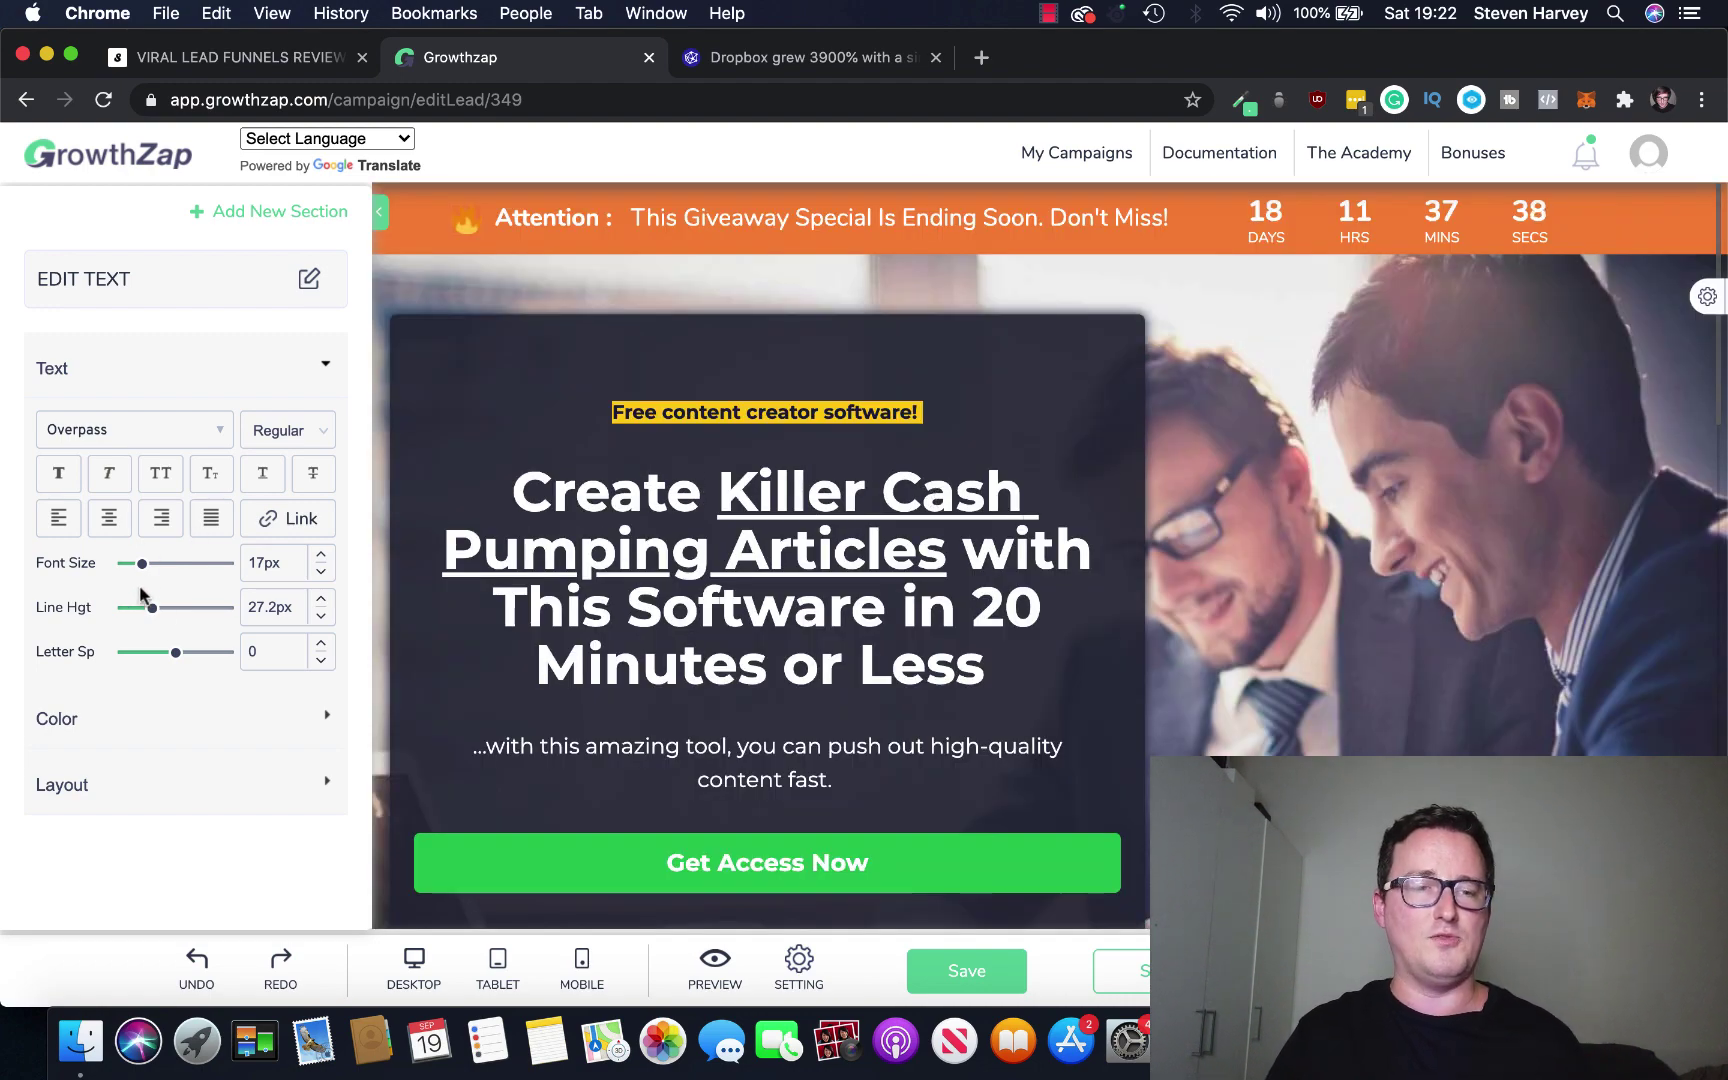
Step: Enlarge the main headline's font size considerably, then leave the editor for the landing pages list
drag(141, 577, 157, 577)
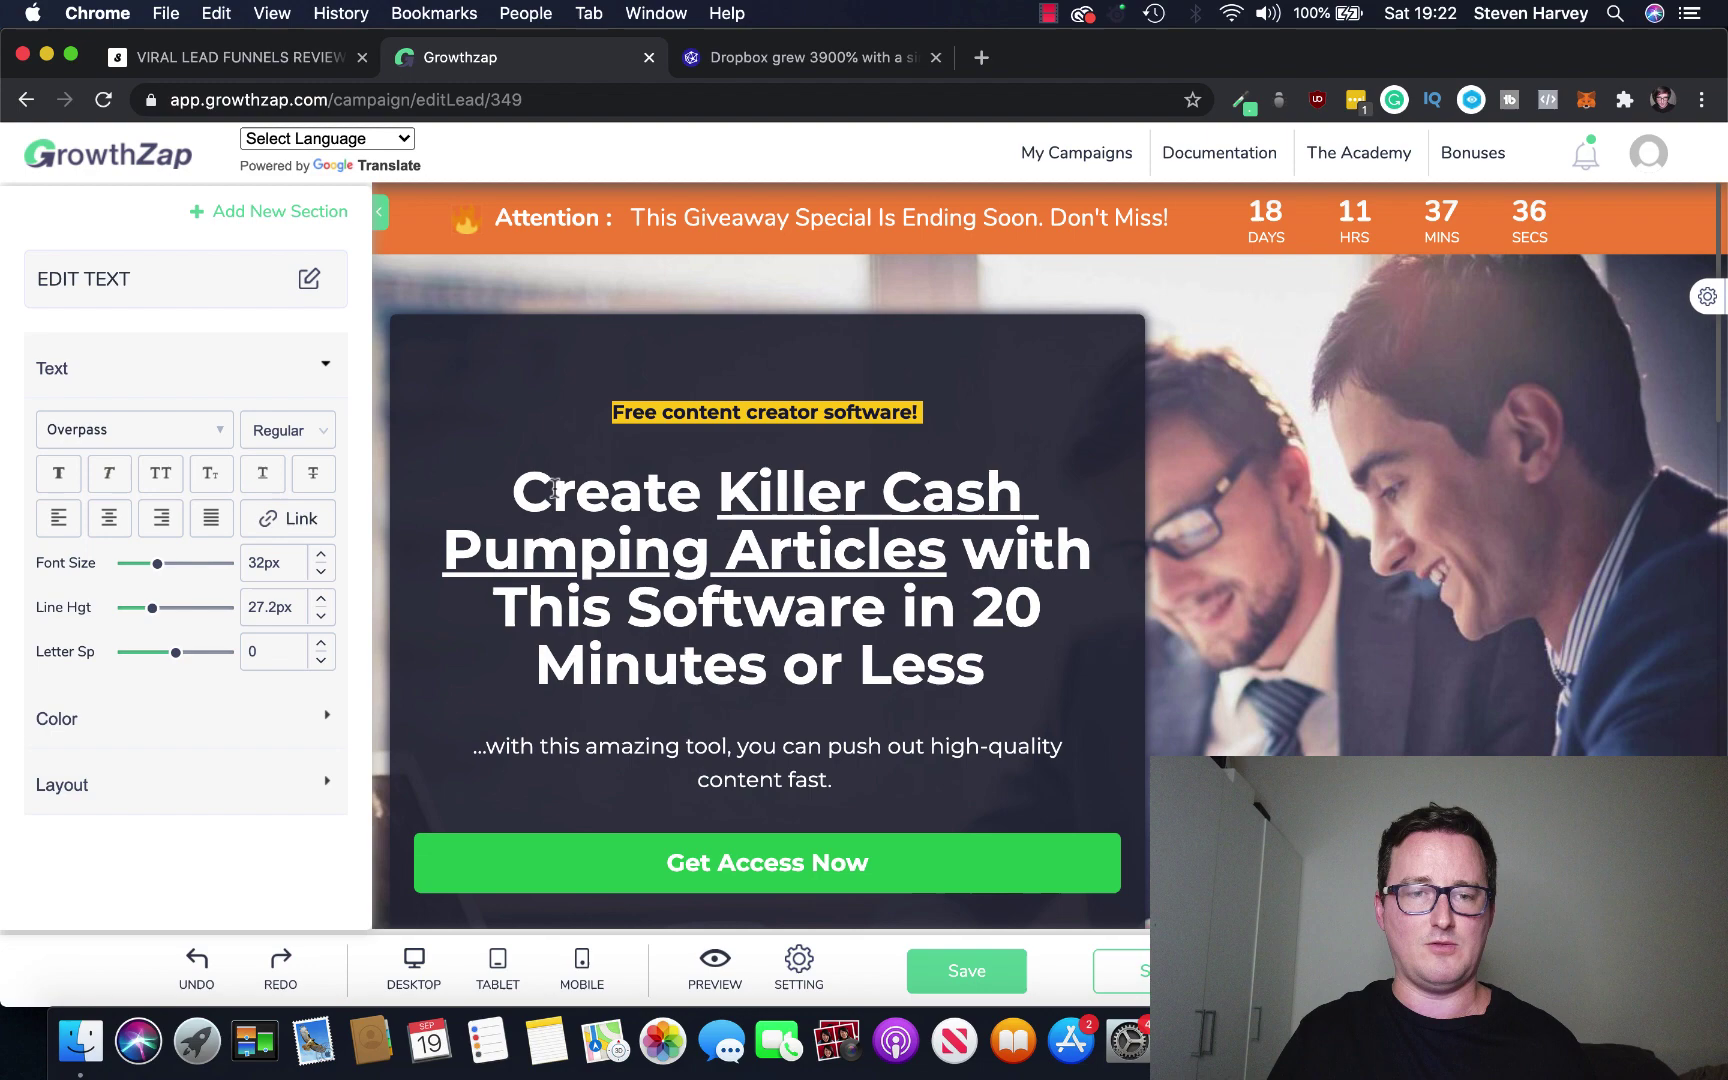
mouse_move(516, 484)
mouse_down()
mouse_move(890, 608)
mouse_move(986, 675)
mouse_up()
mouse_move(159, 567)
mouse_down()
mouse_move(208, 577)
mouse_move(171, 571)
mouse_up()
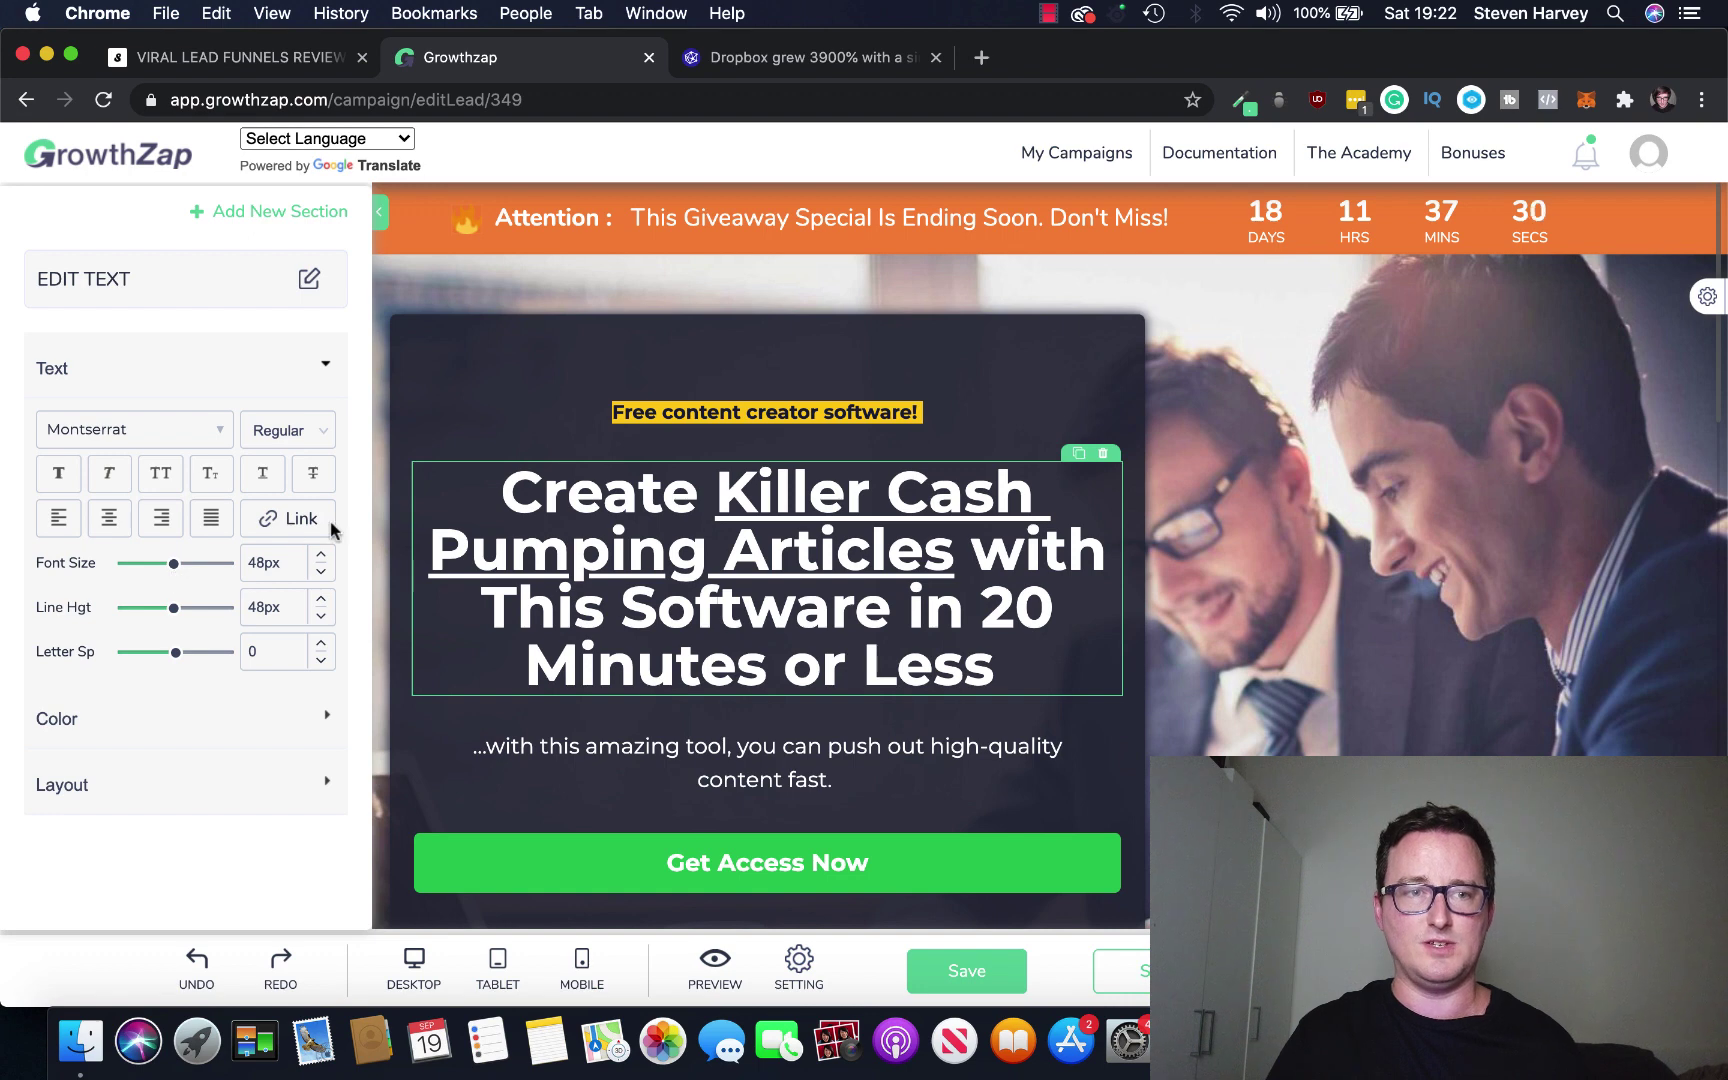
click(26, 99)
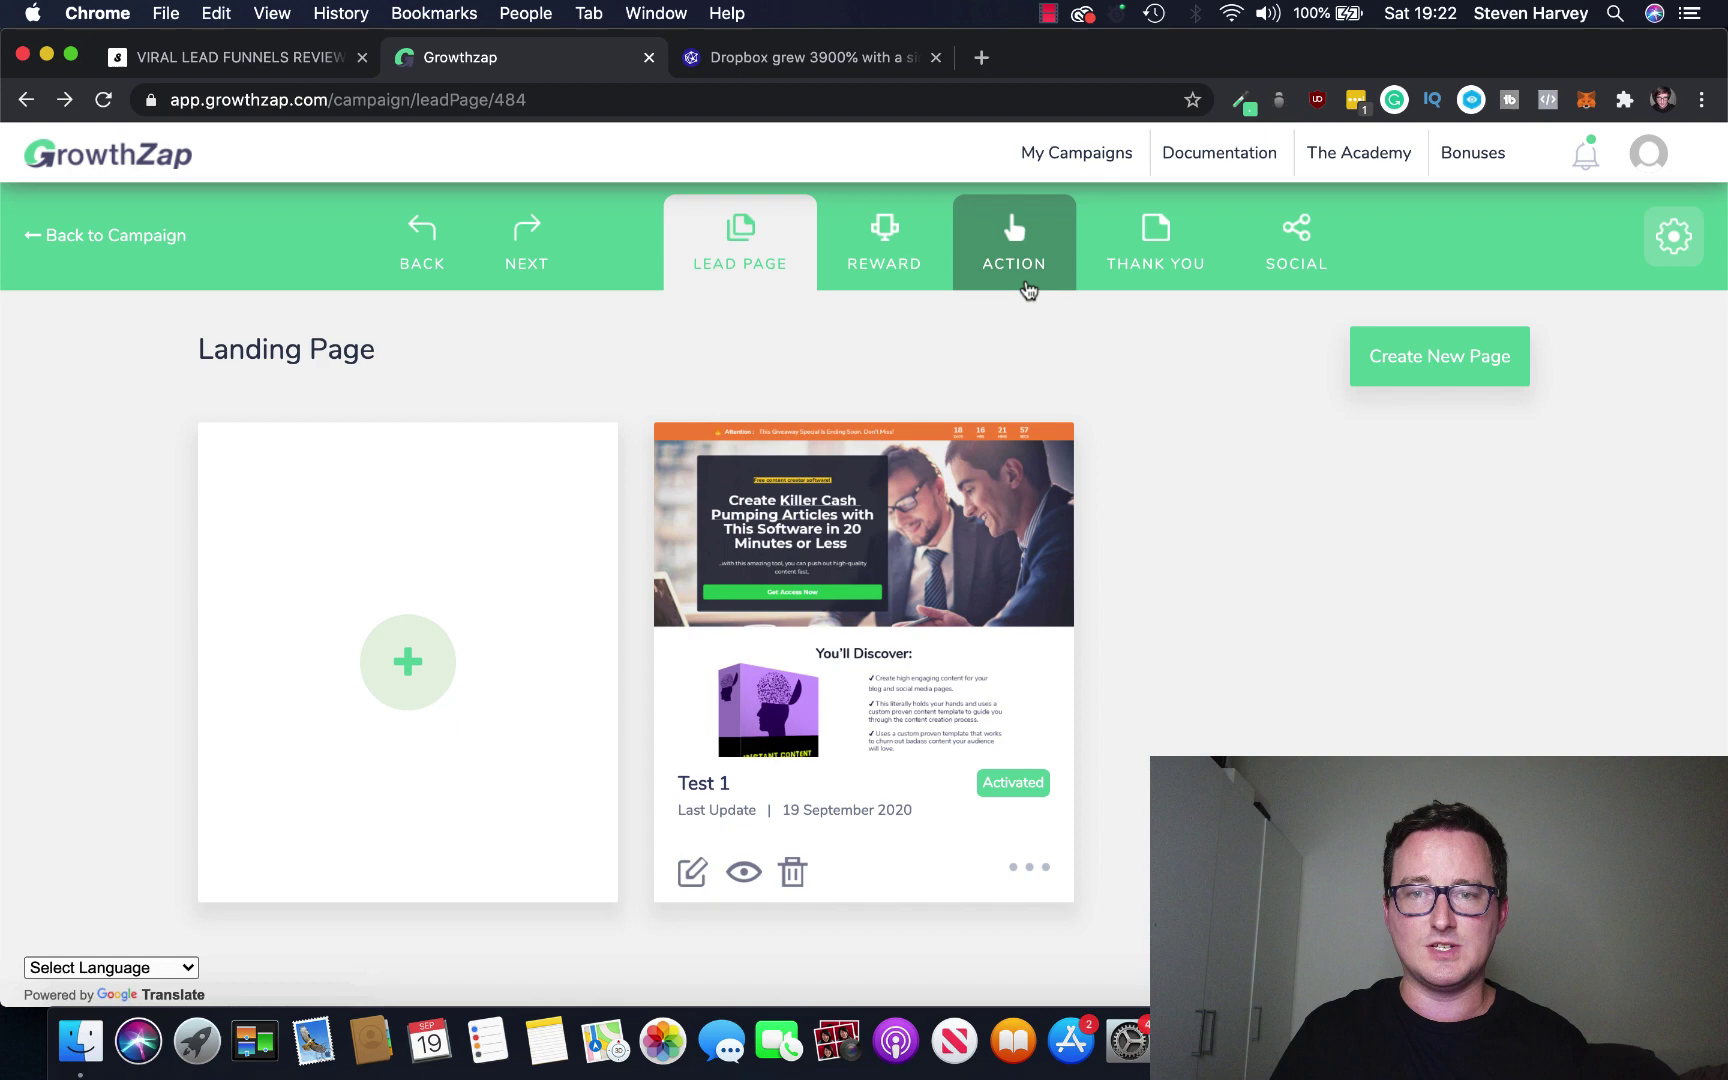
Step: Show the campaign's rewards with the existing 30 Days Content Marketing Plan reward
click(884, 277)
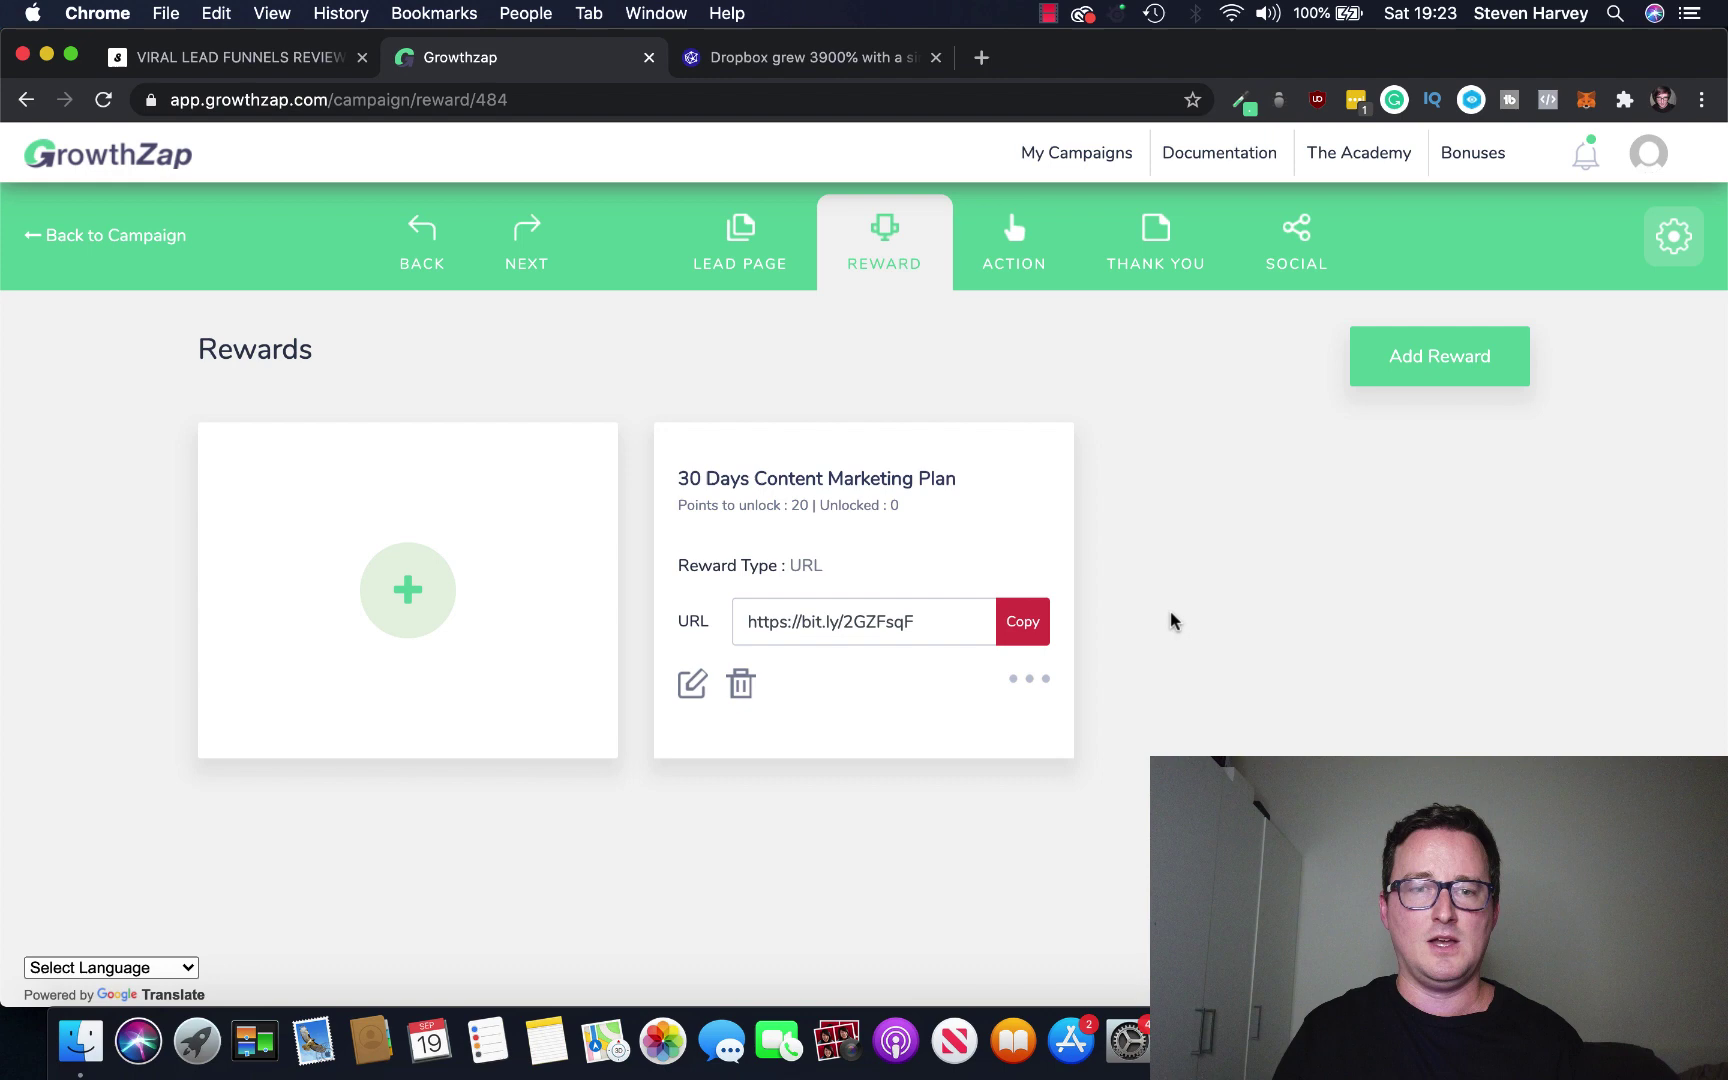
Step: Save a 'Steve MEga Bonus' reward at 50 points as a single-use coupon with its code
click(367, 583)
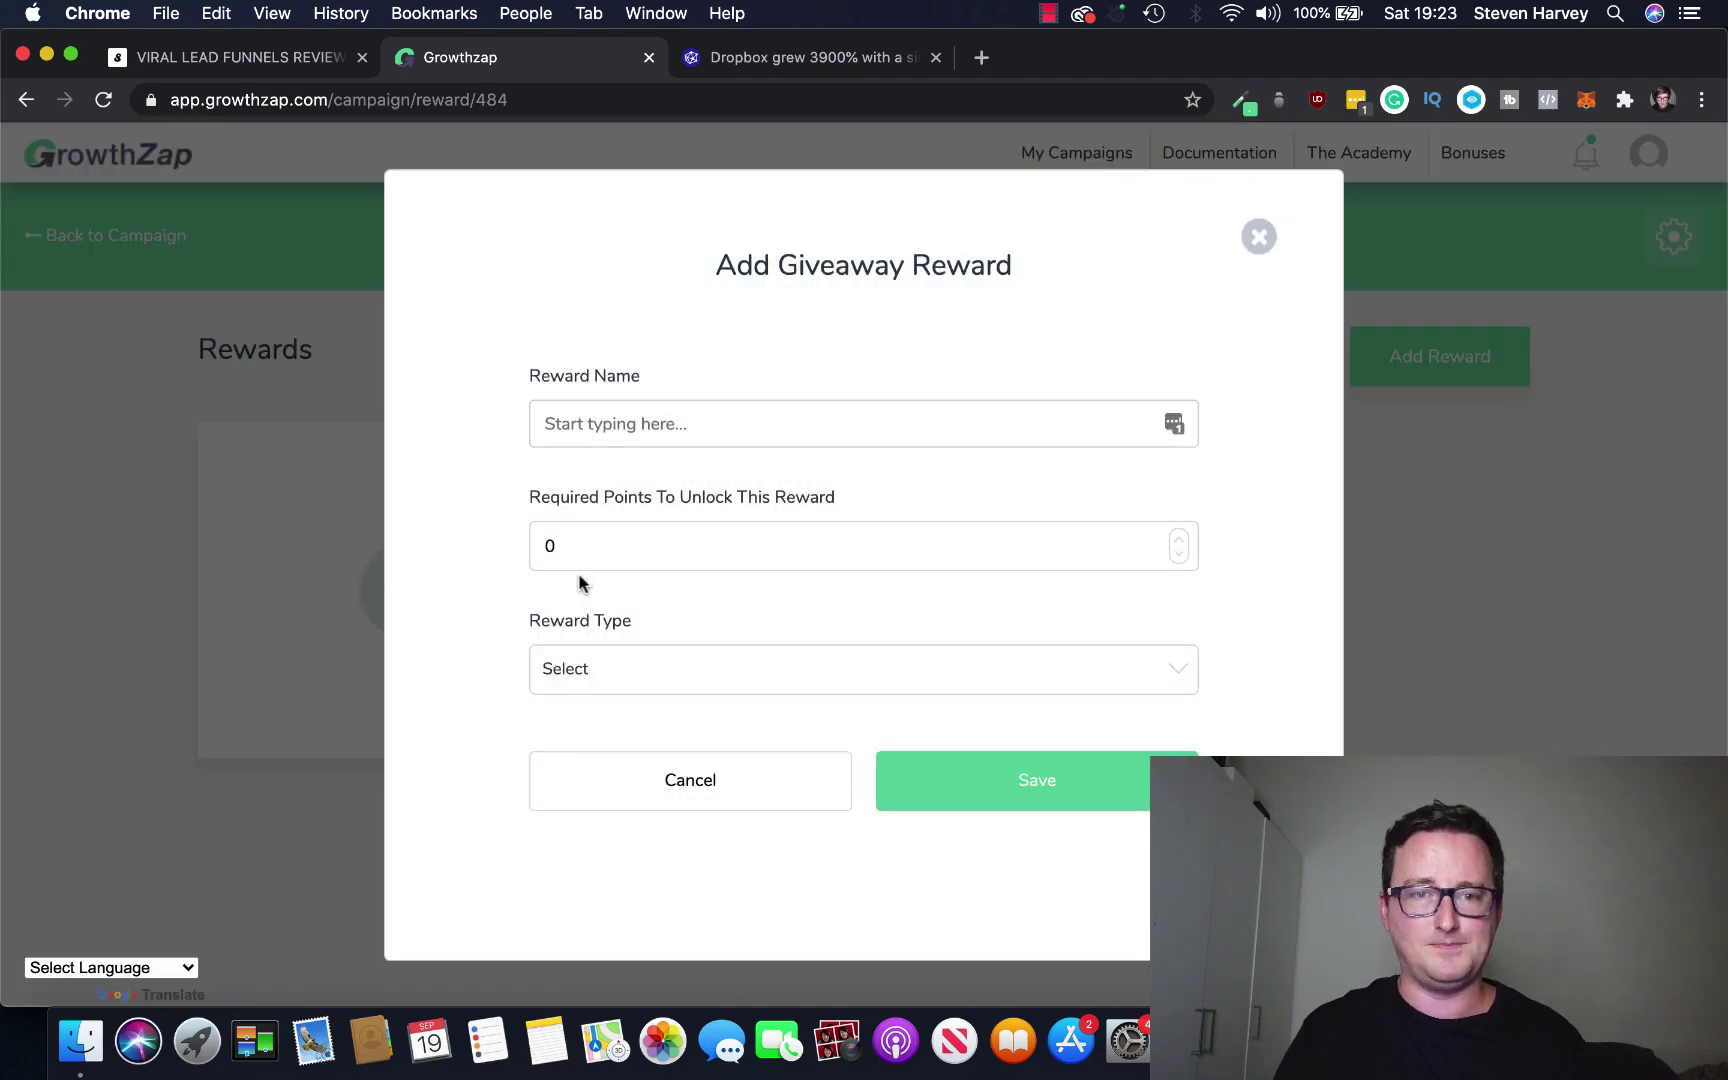
click(847, 436)
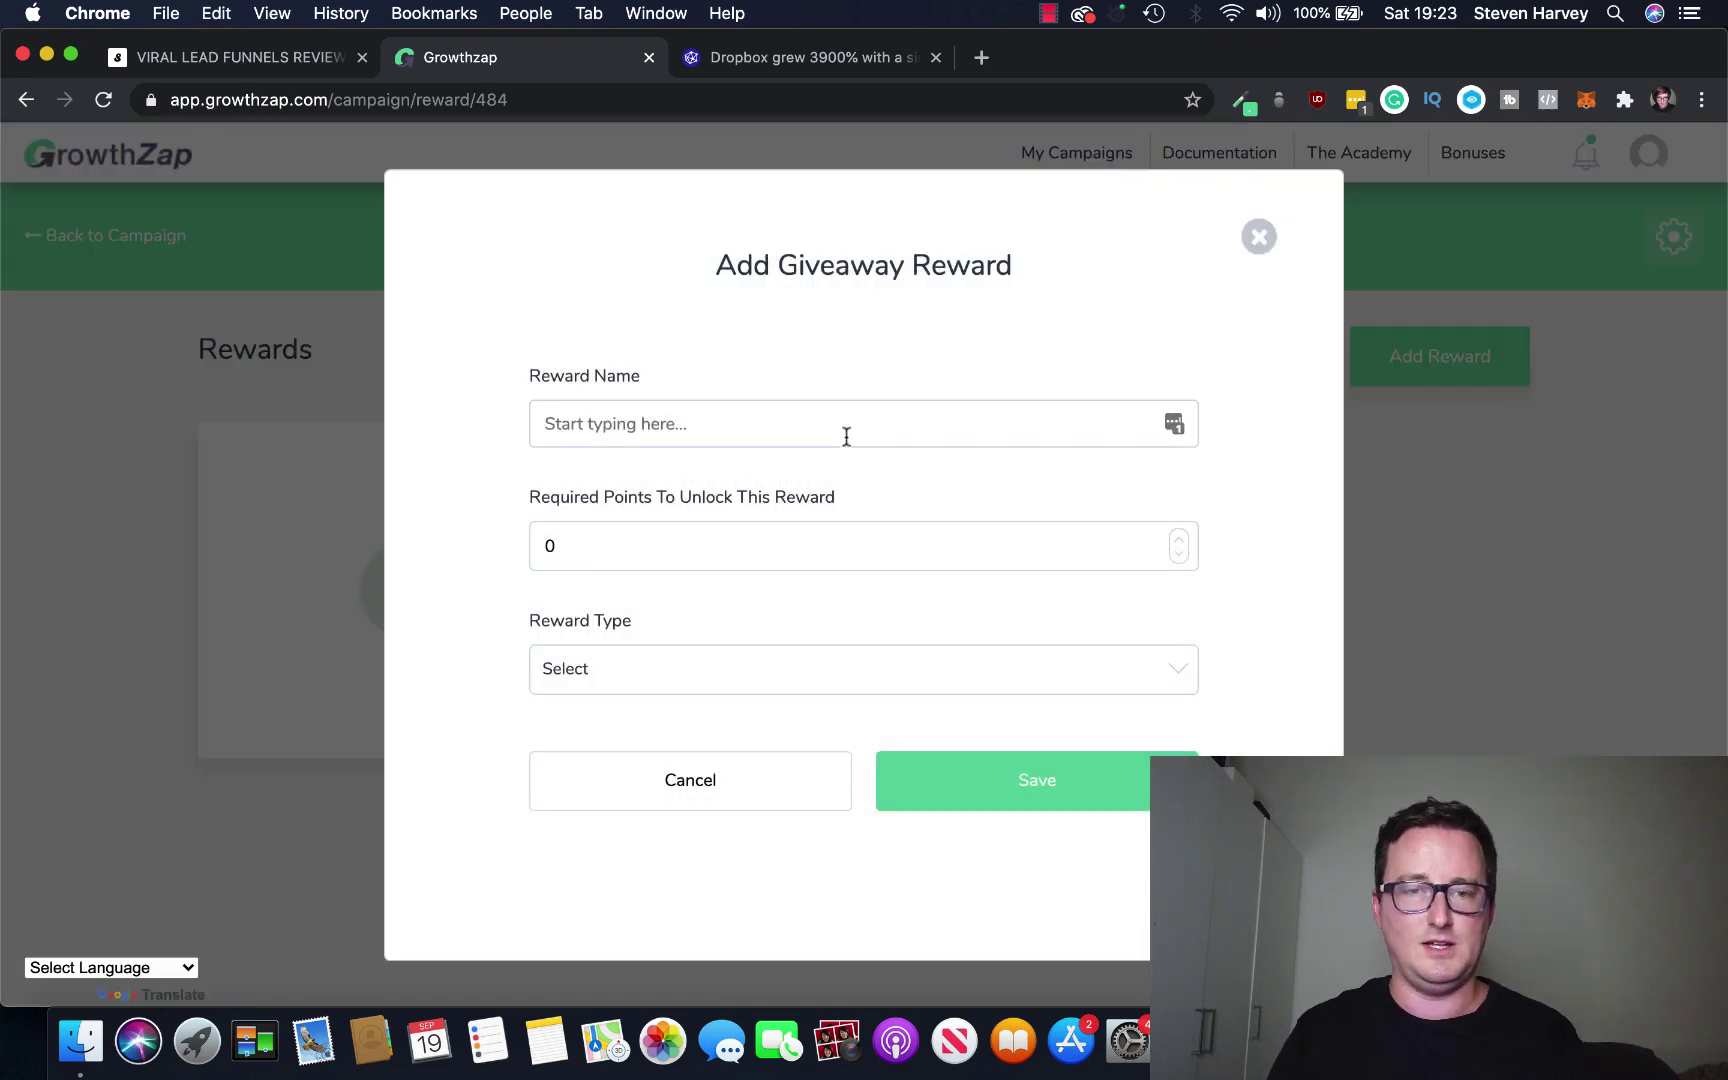
text(Steve MEga Bon)
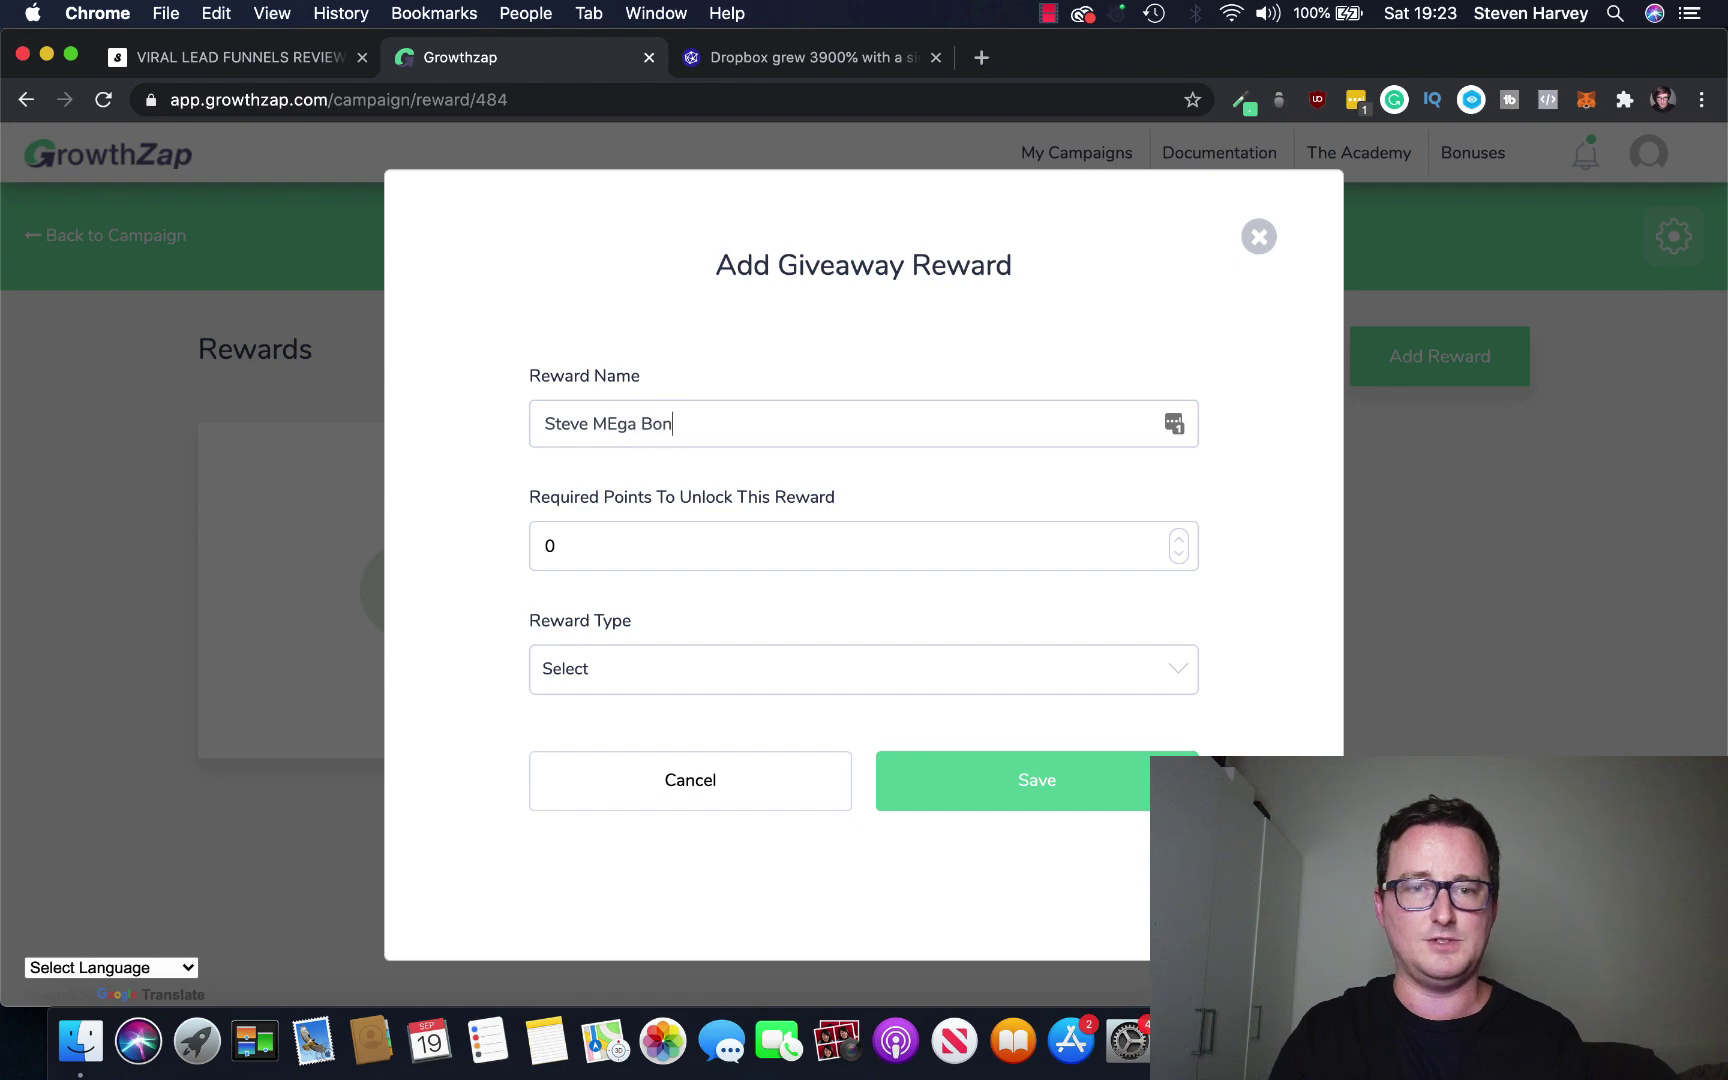
text(us)
drag(748, 540, 497, 553)
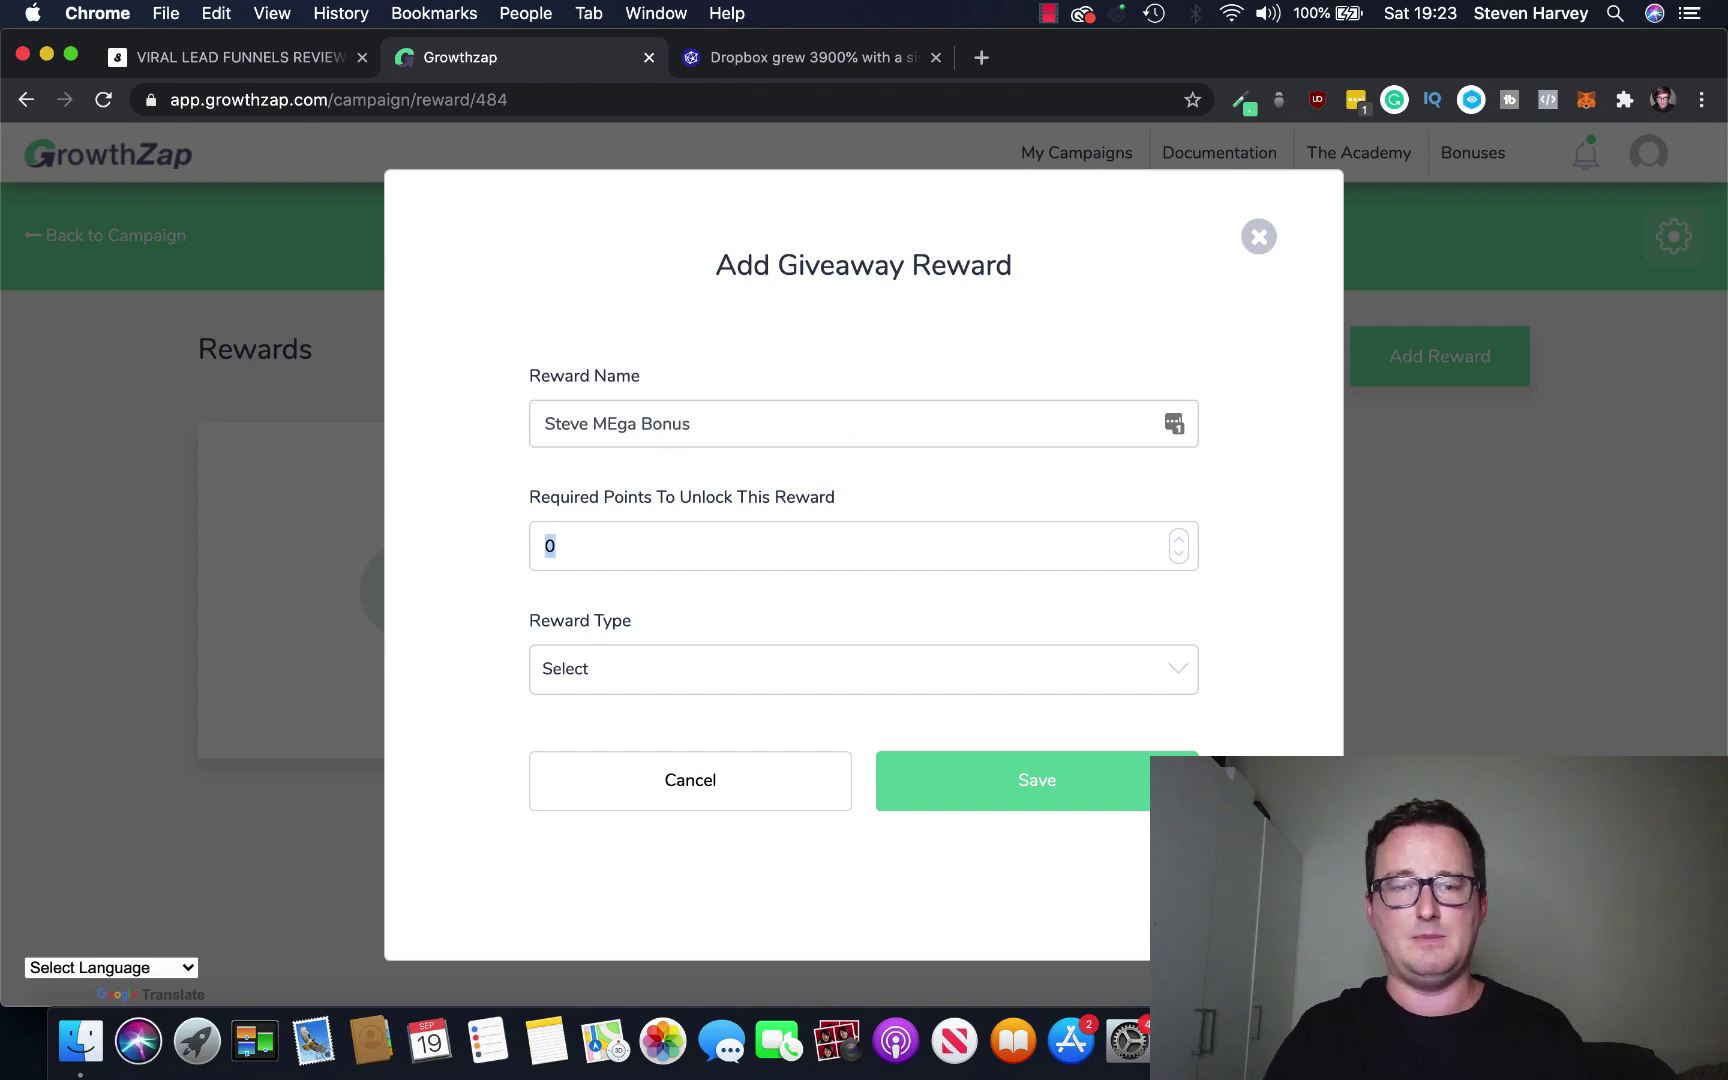
text(50)
click(676, 661)
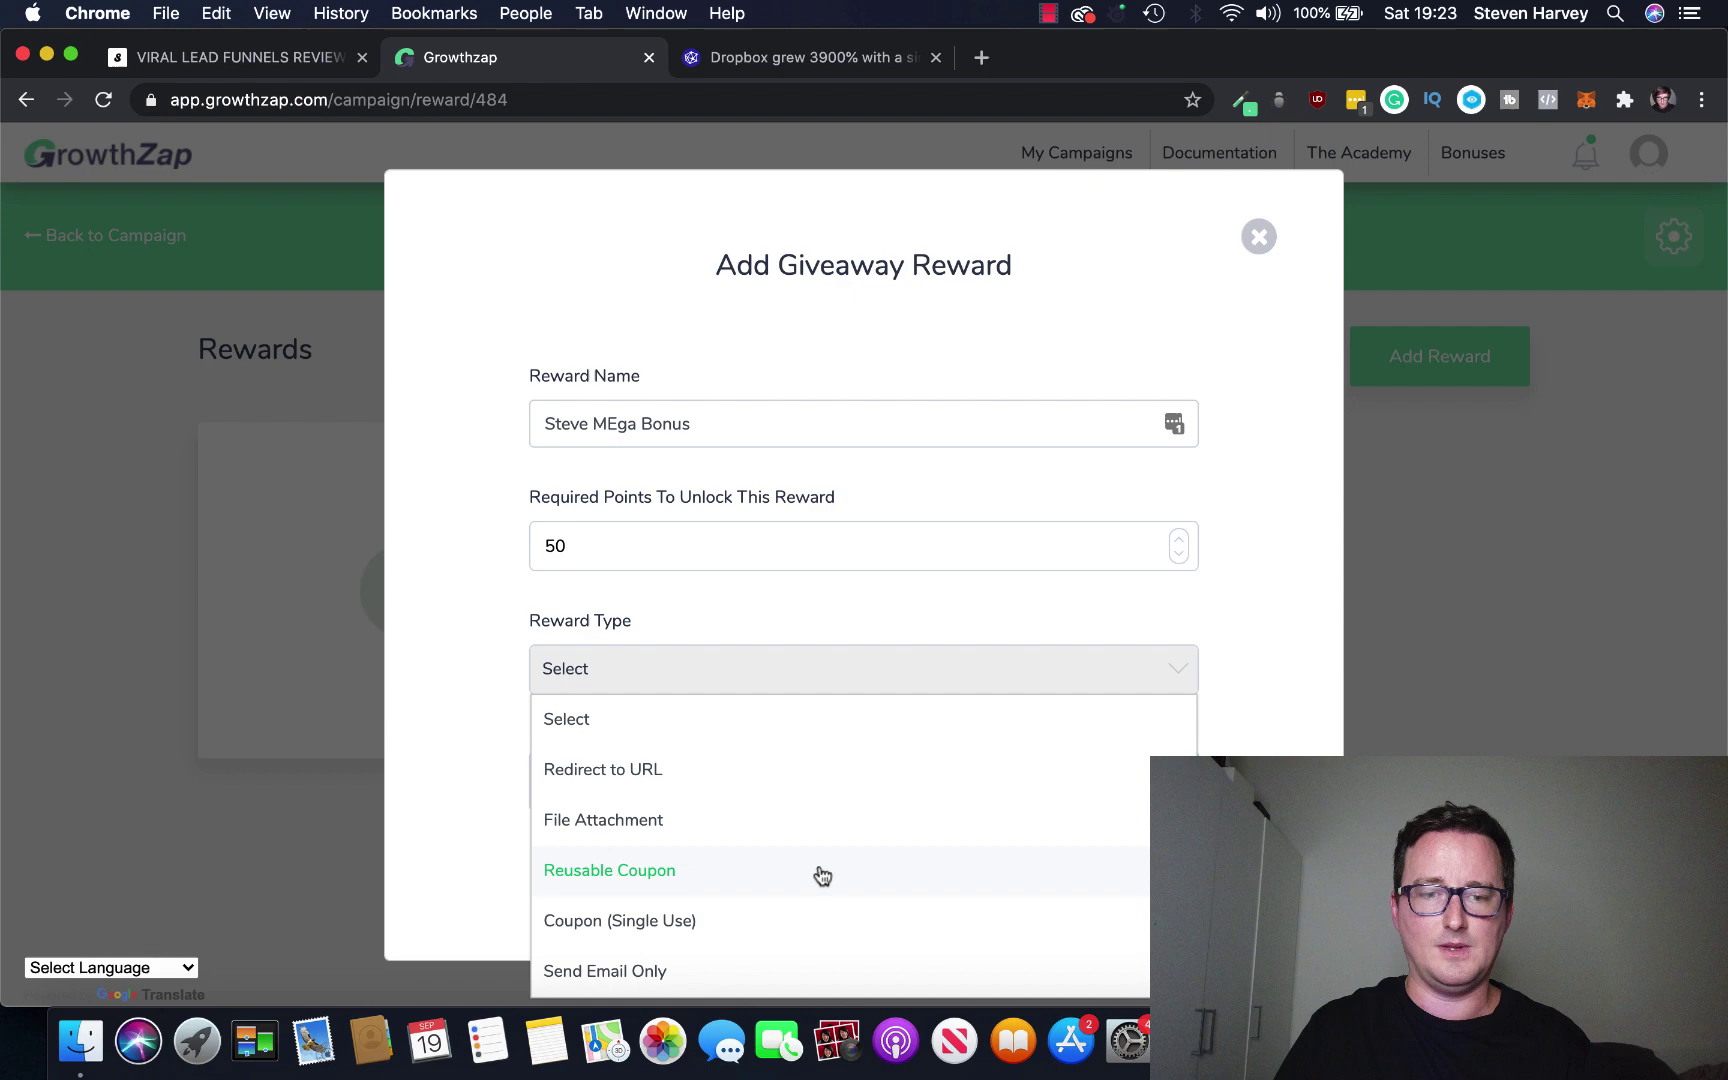
click(795, 932)
click(742, 788)
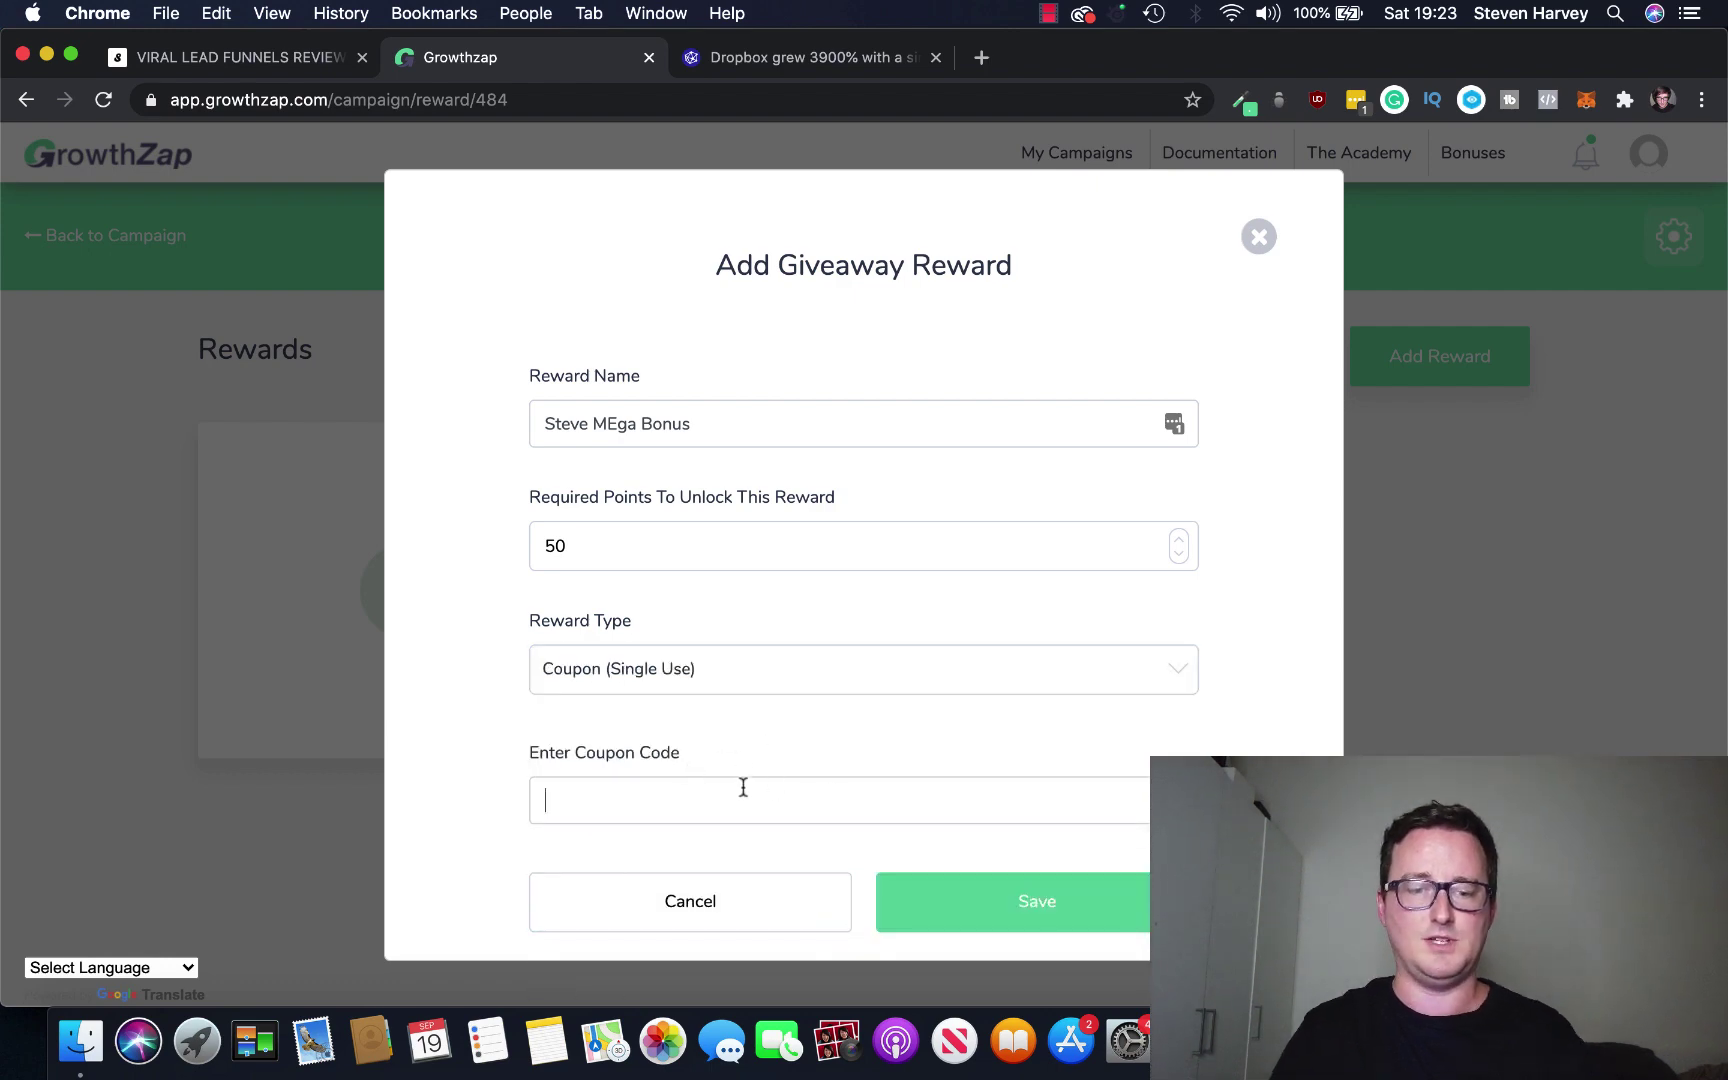
text(stevecoupon)
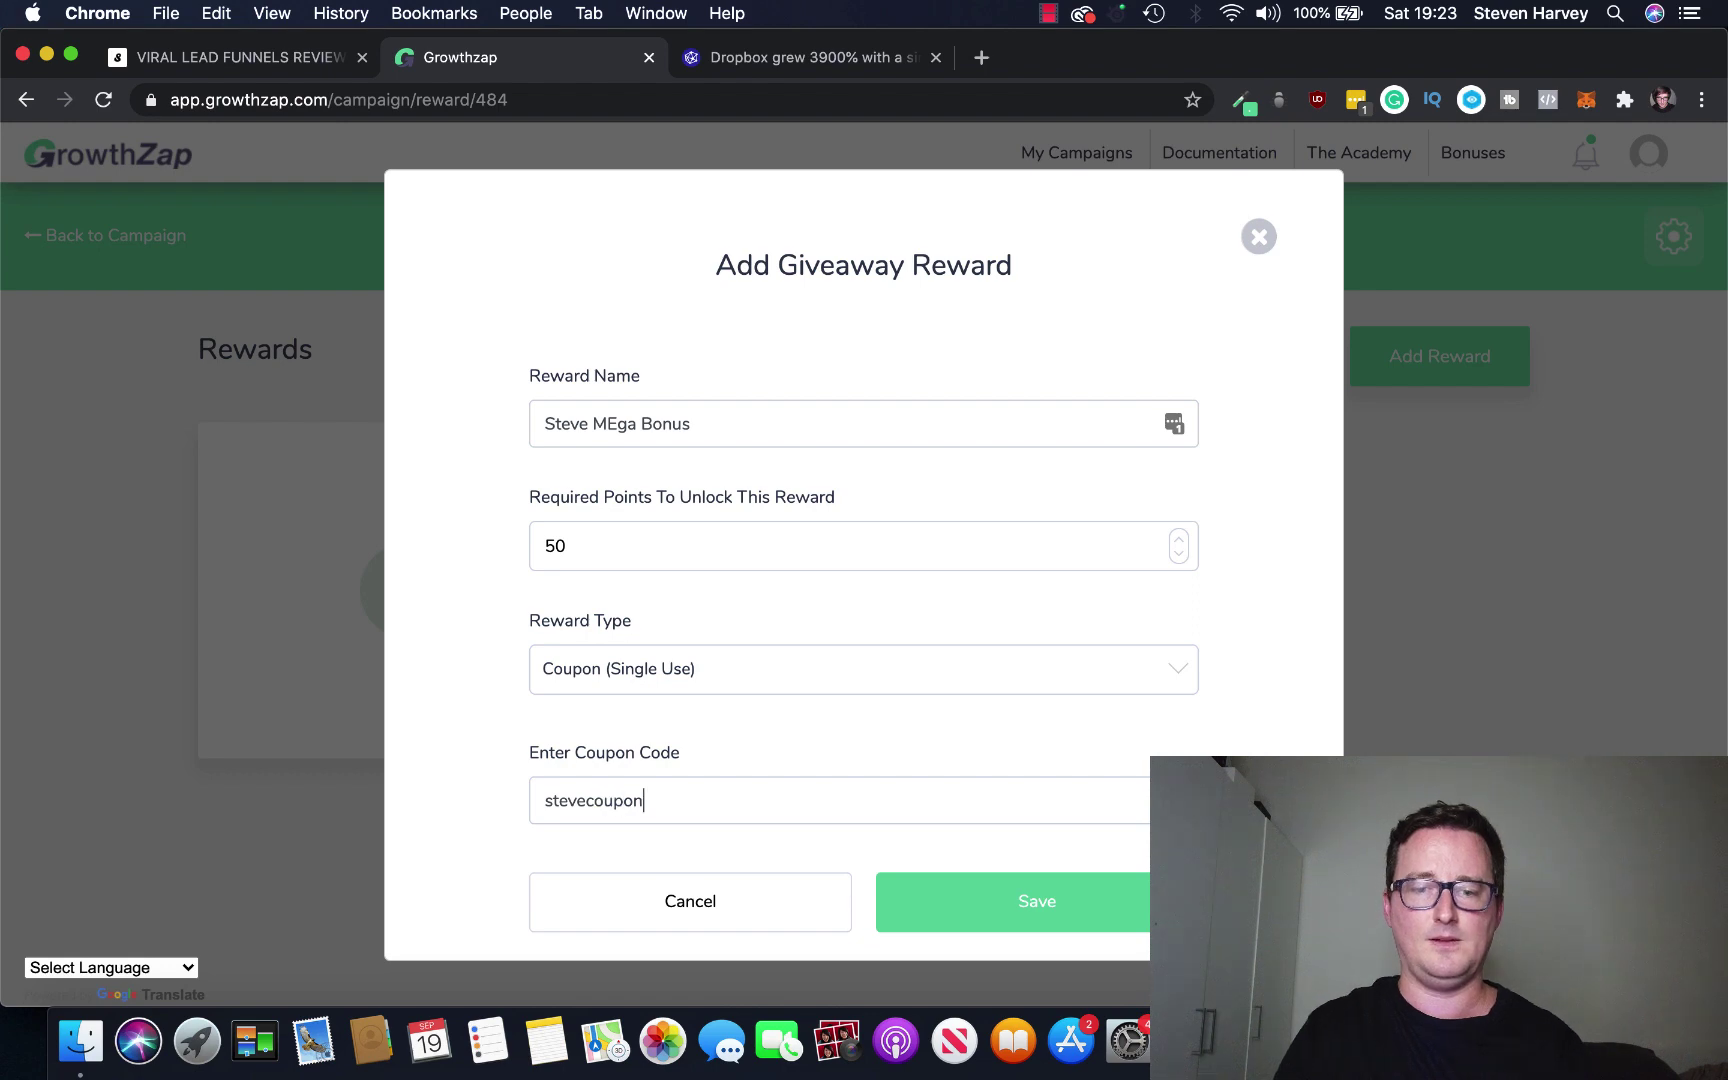
click(1026, 887)
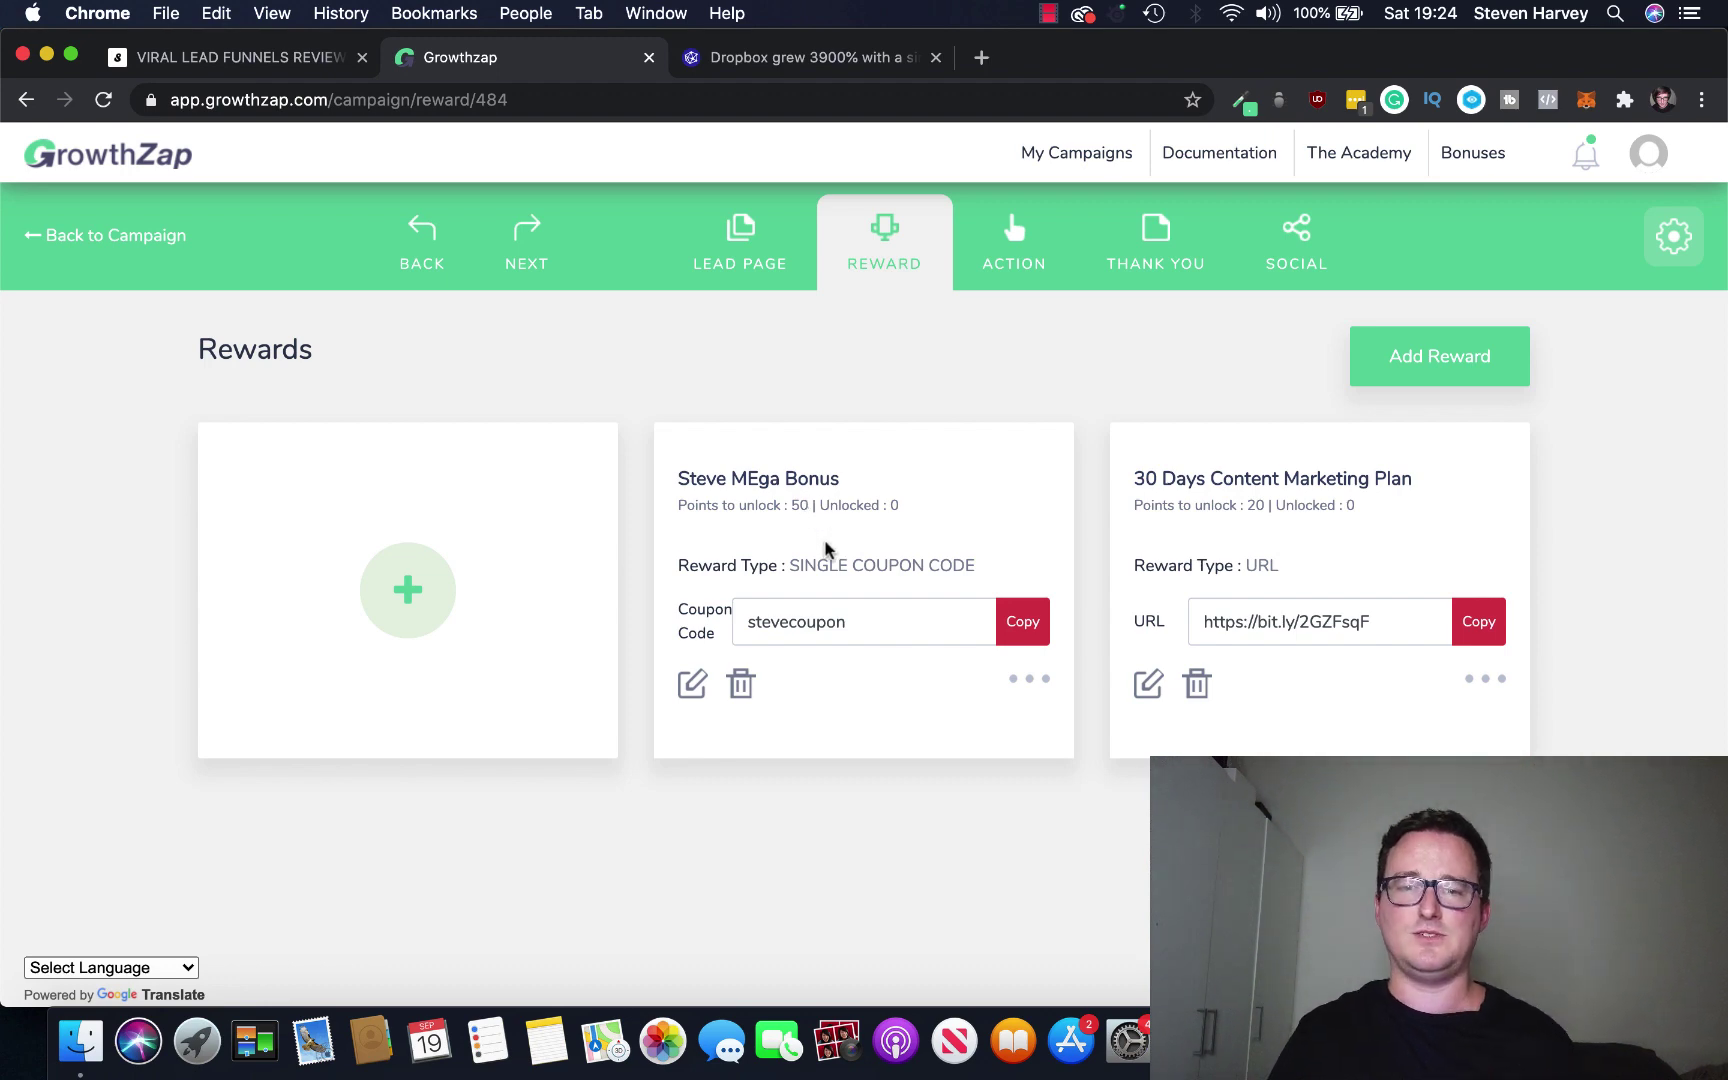
Step: In Points for Actions, raise the direct sign-up bonus to 10 and visitor points to 15
click(1015, 243)
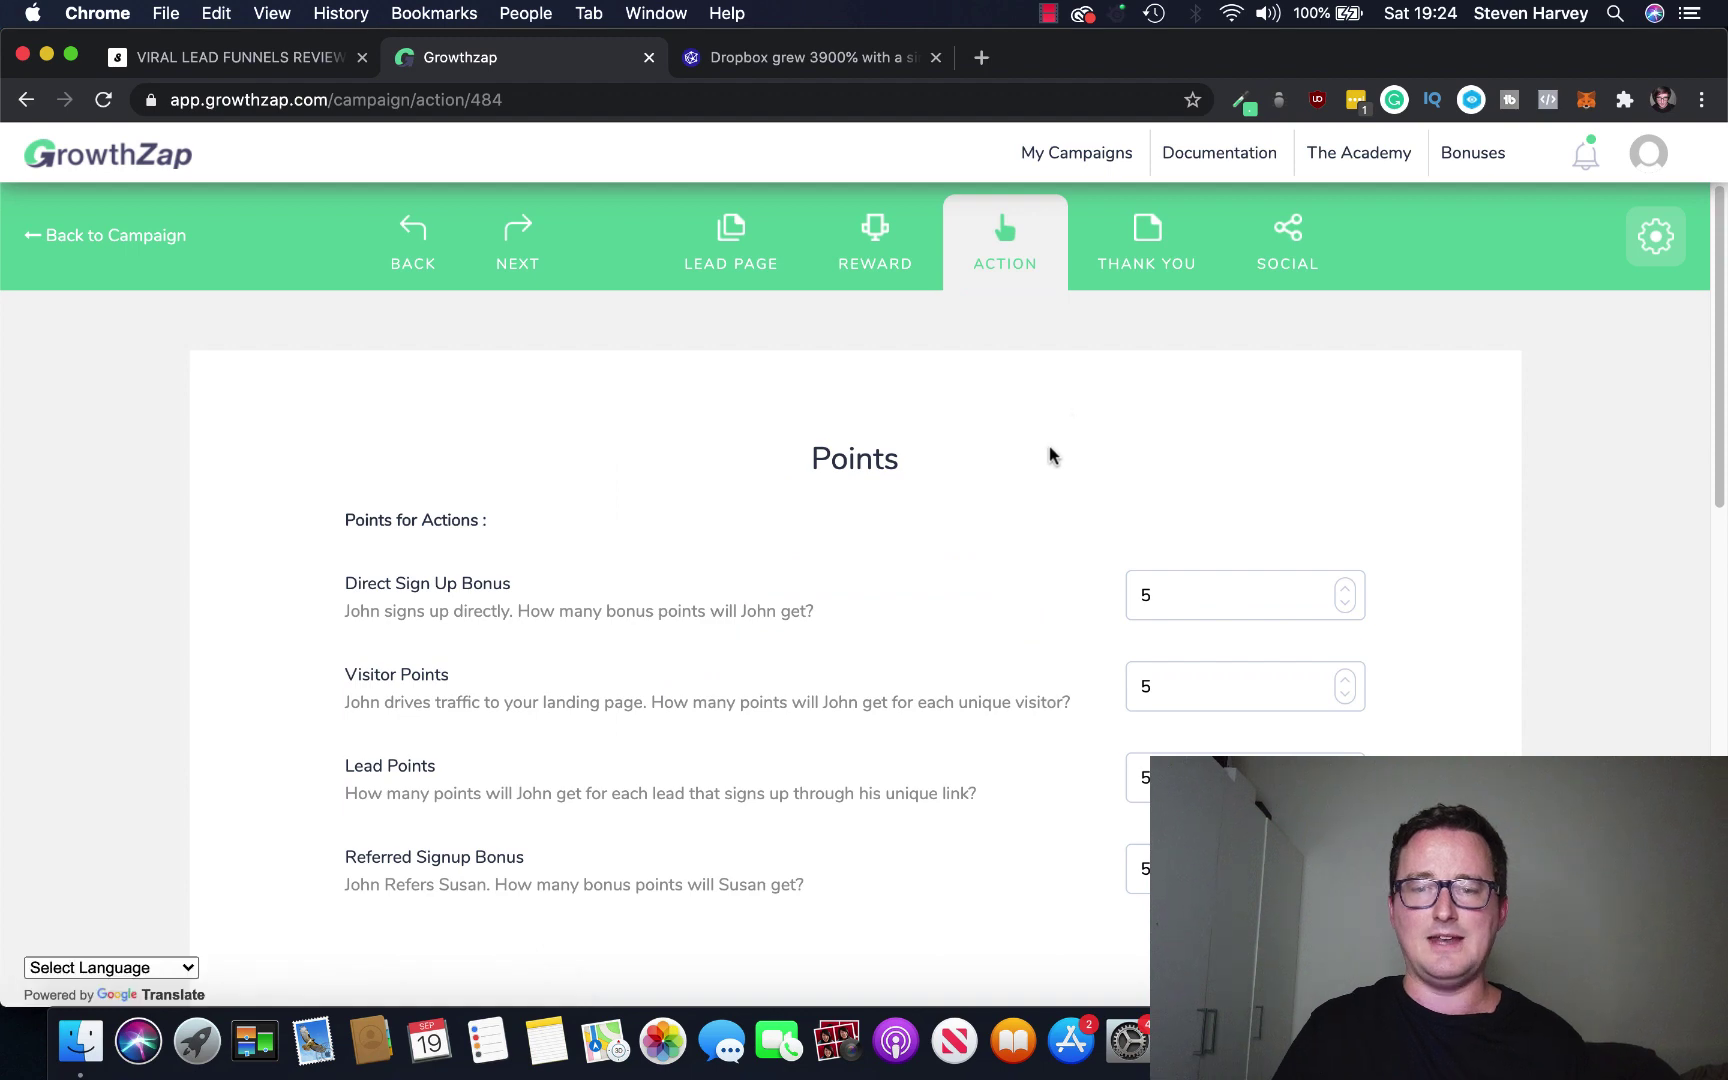
scroll(1031, 472, down, 2)
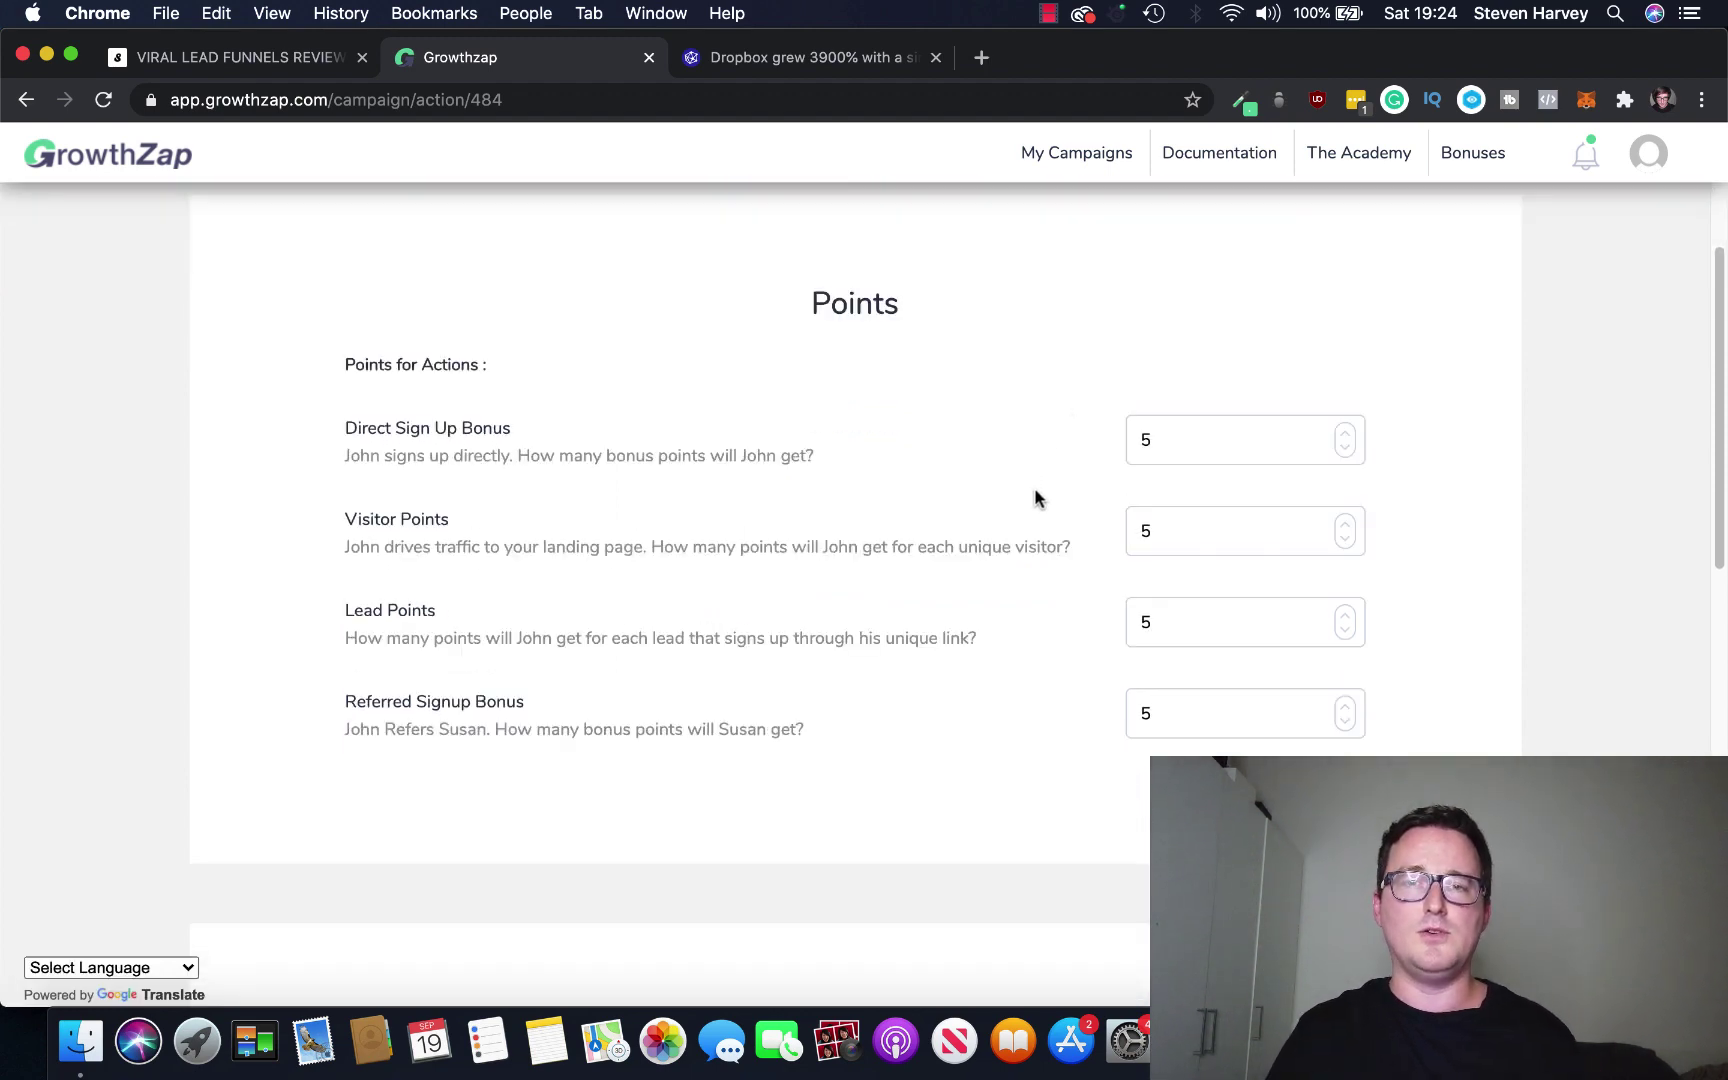
scroll(1034, 489, up, 2)
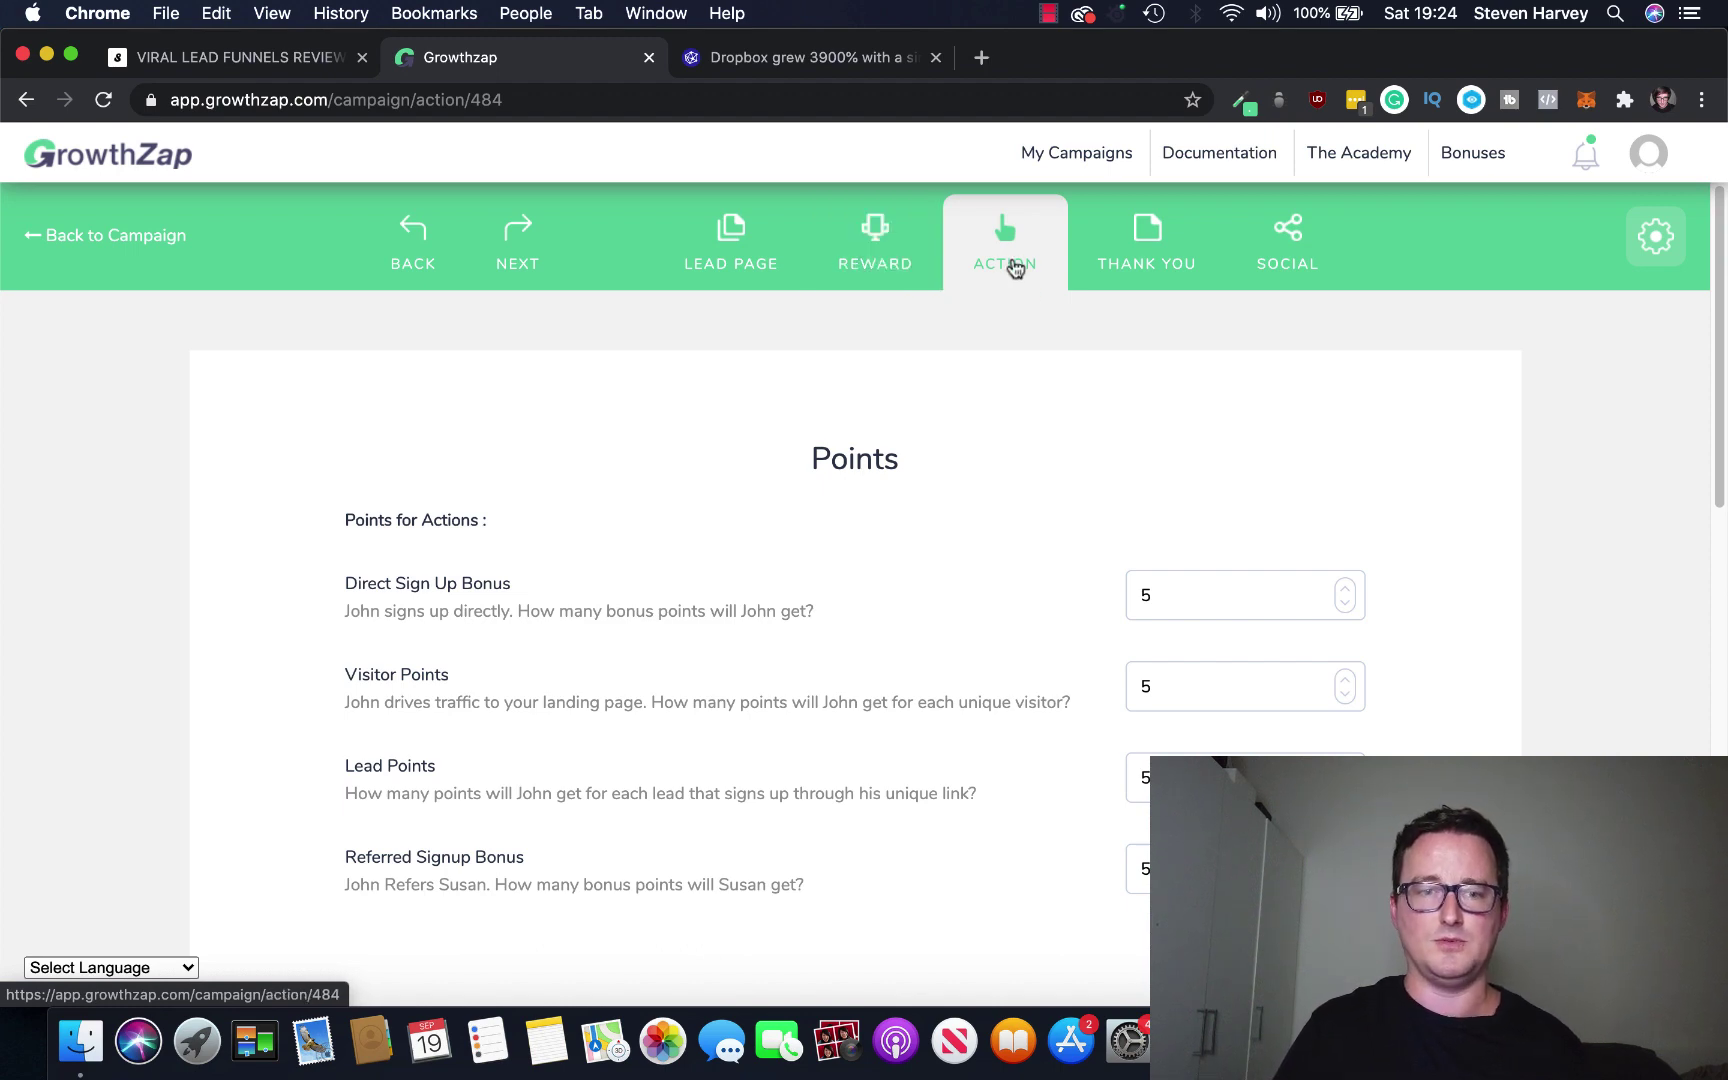
scroll(1023, 304, down, 2)
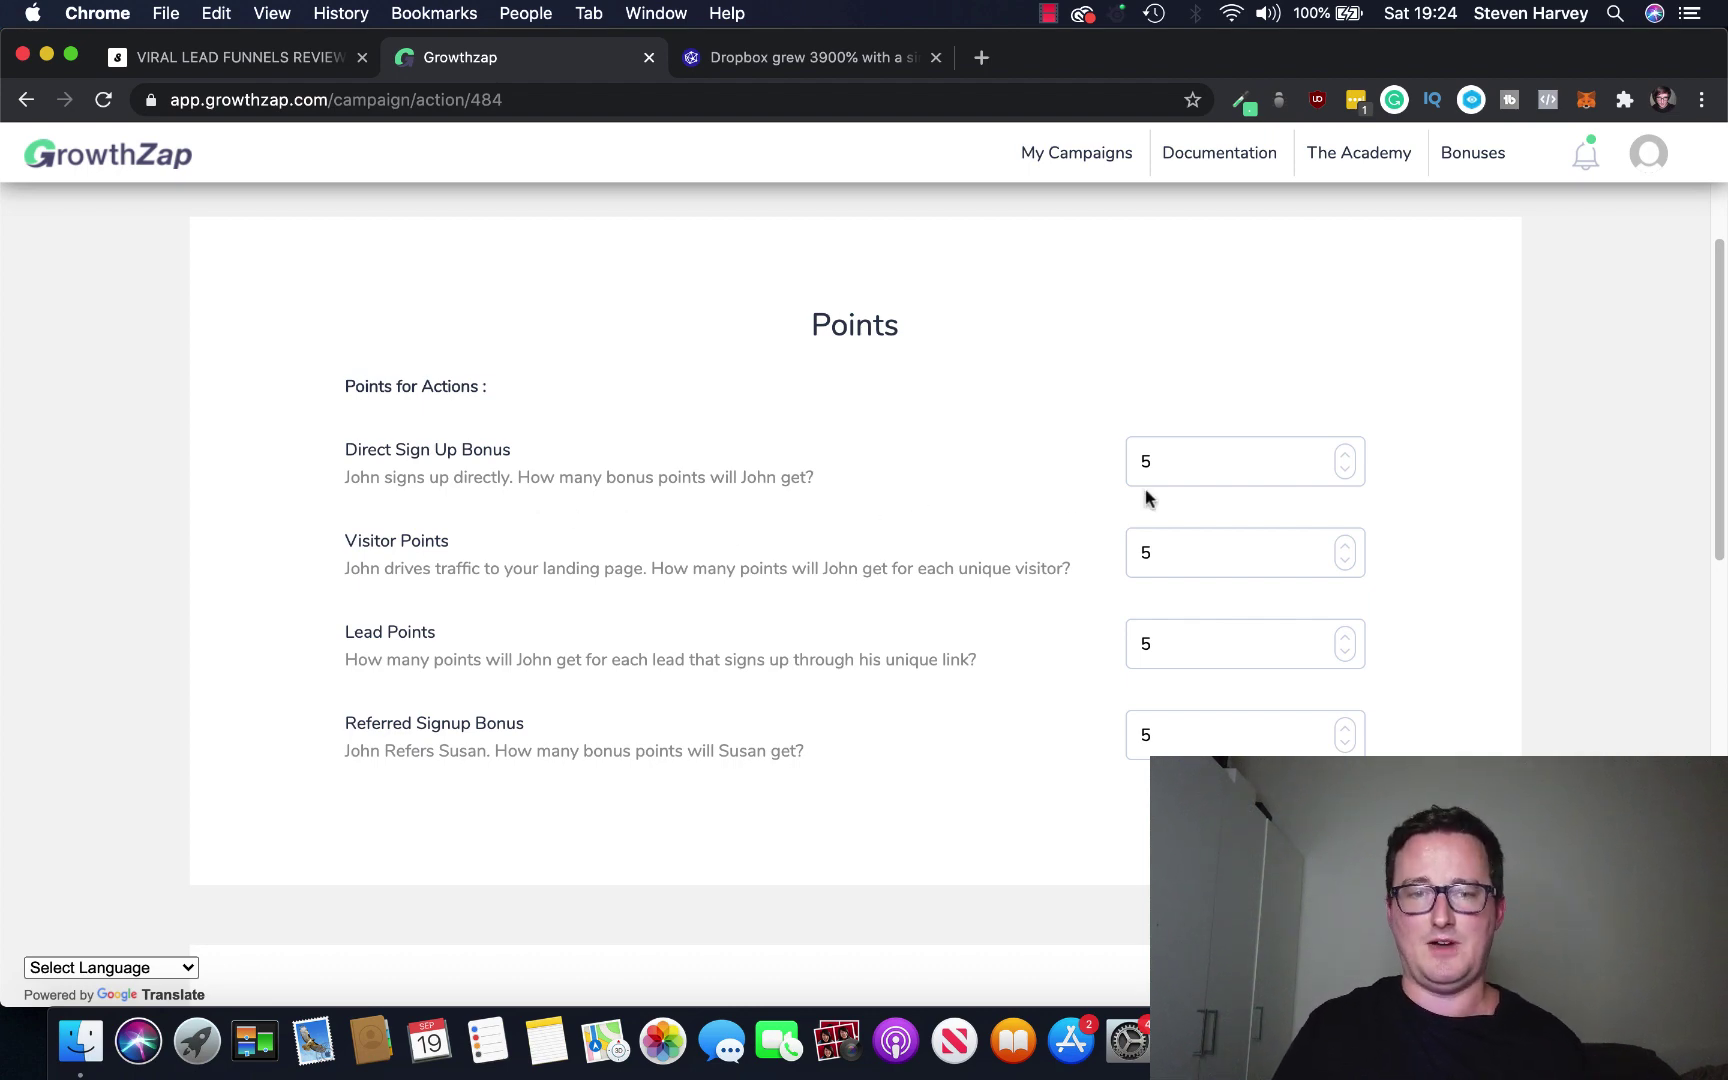
click(1344, 456)
click(1344, 455)
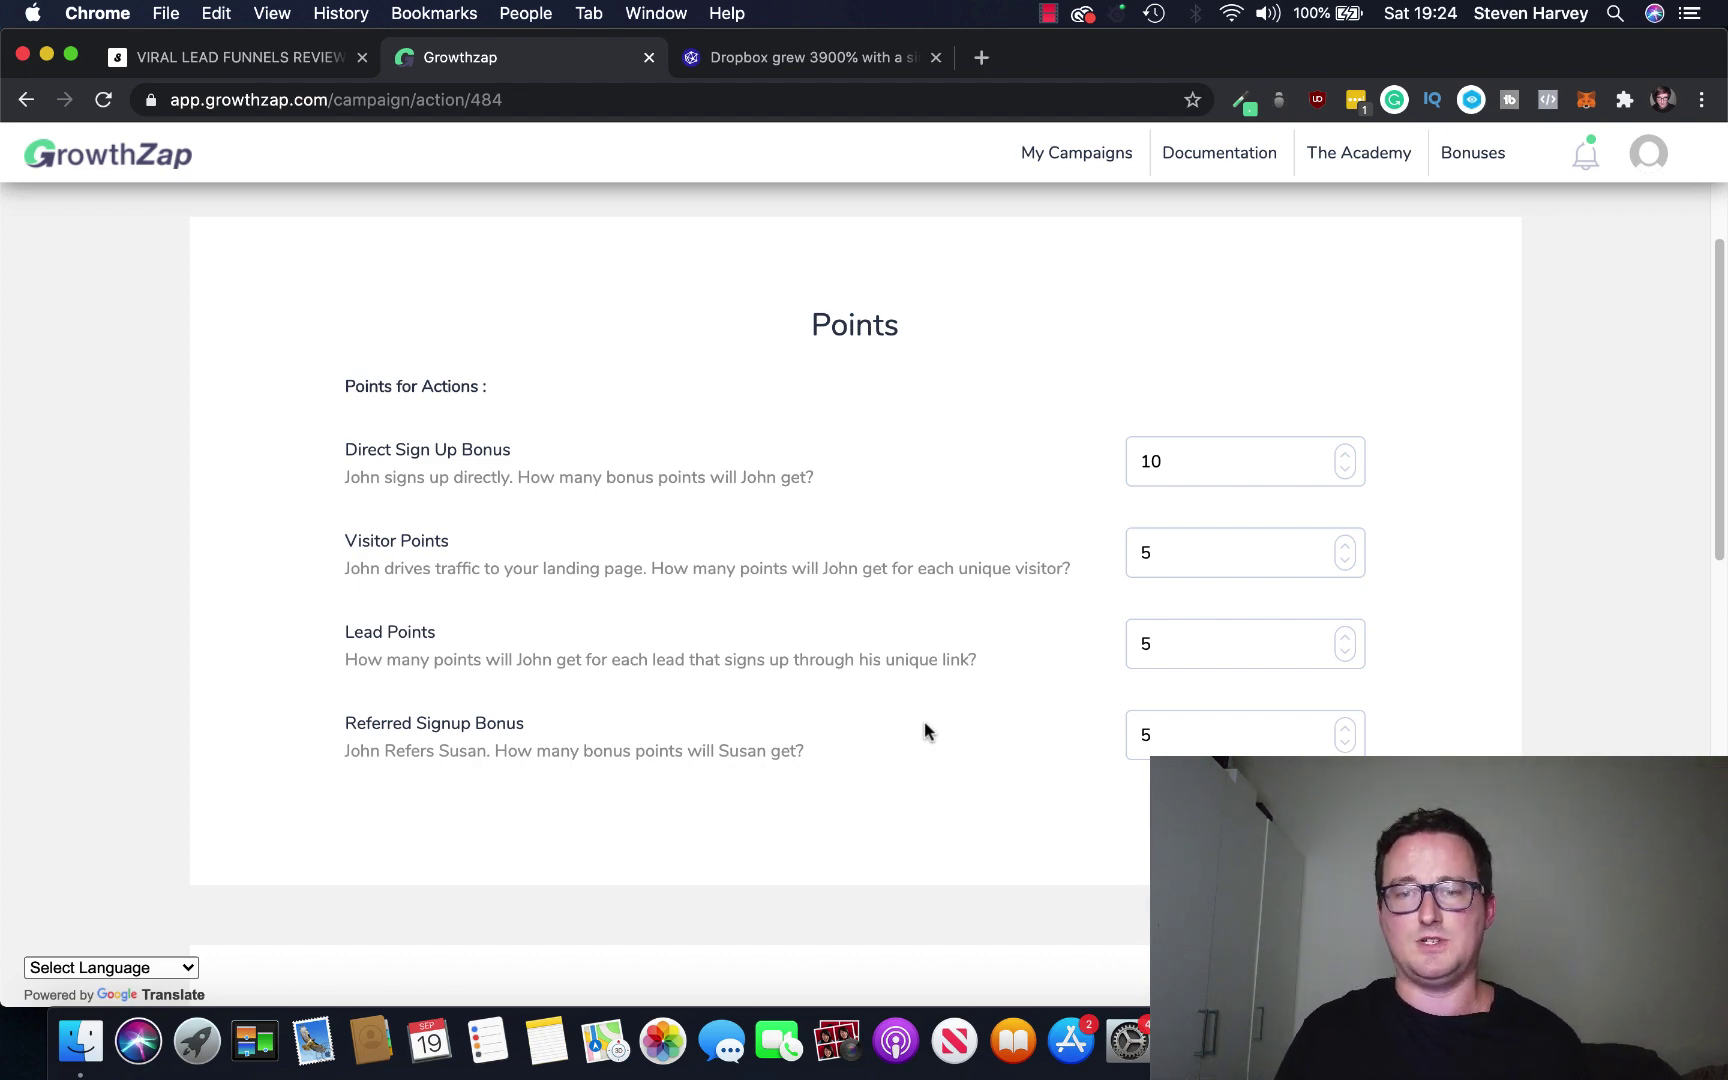
click(1343, 545)
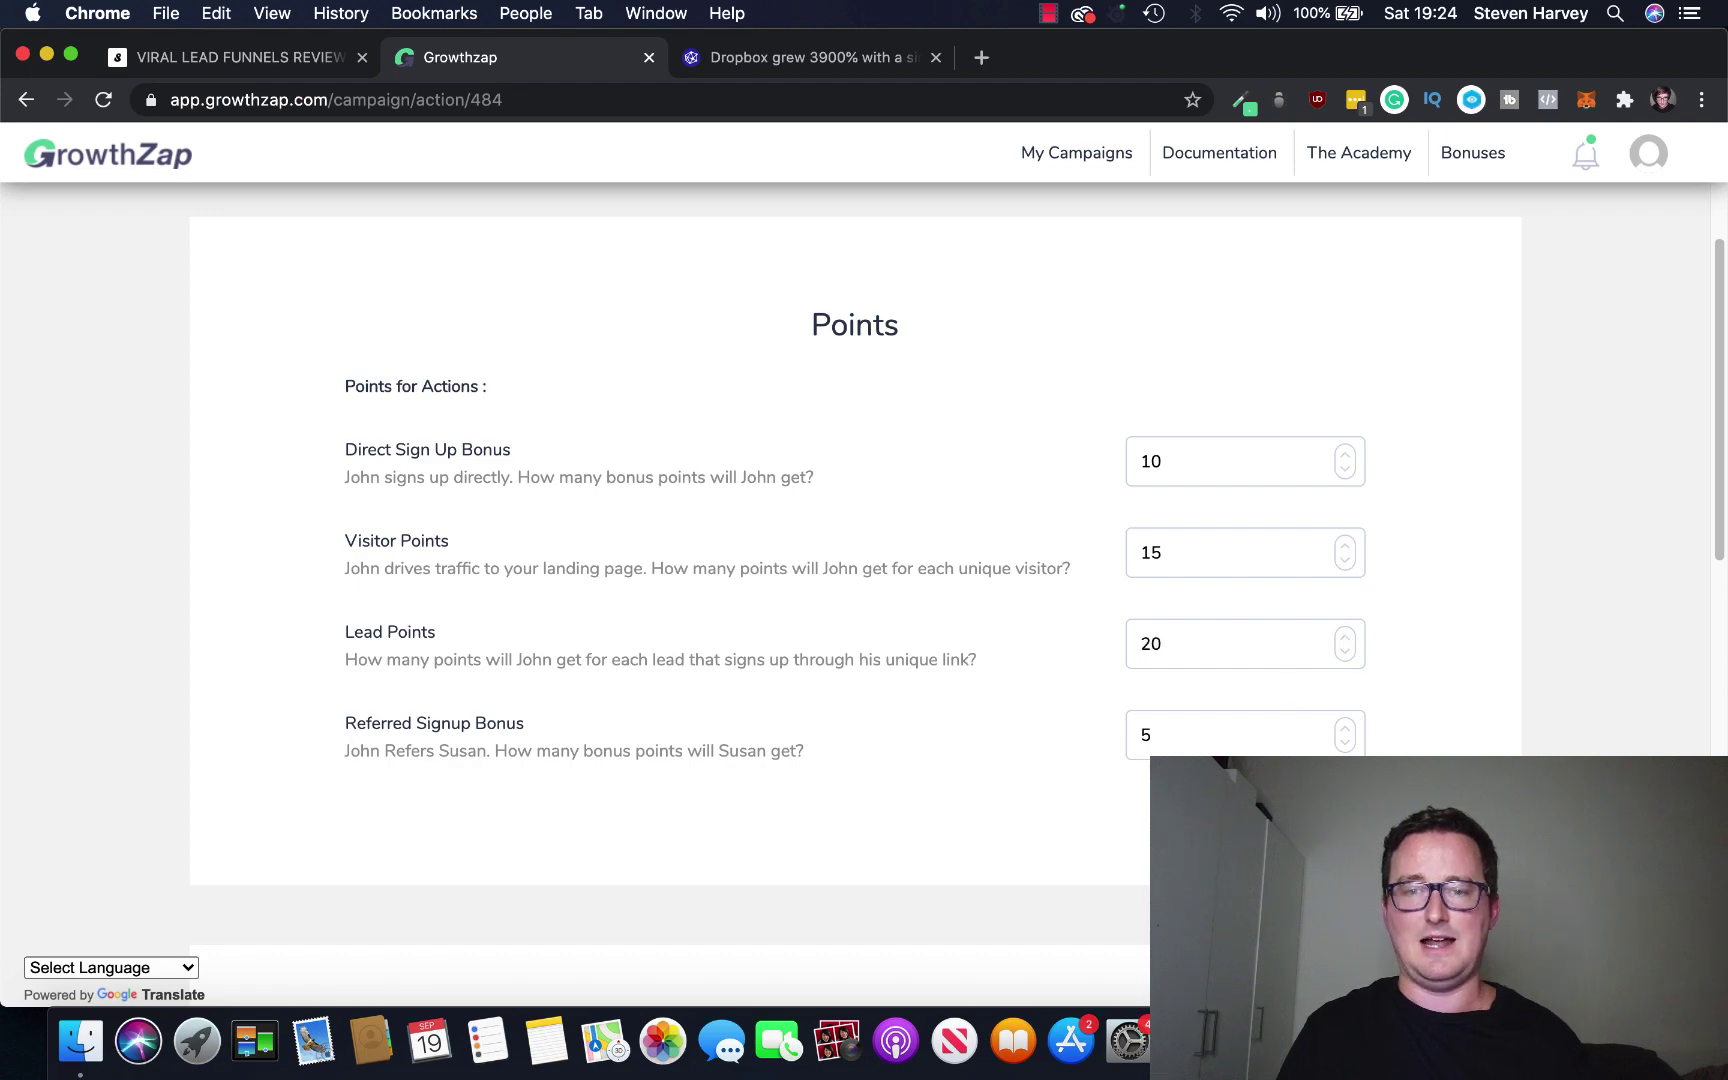
scroll(1008, 509, up, 2)
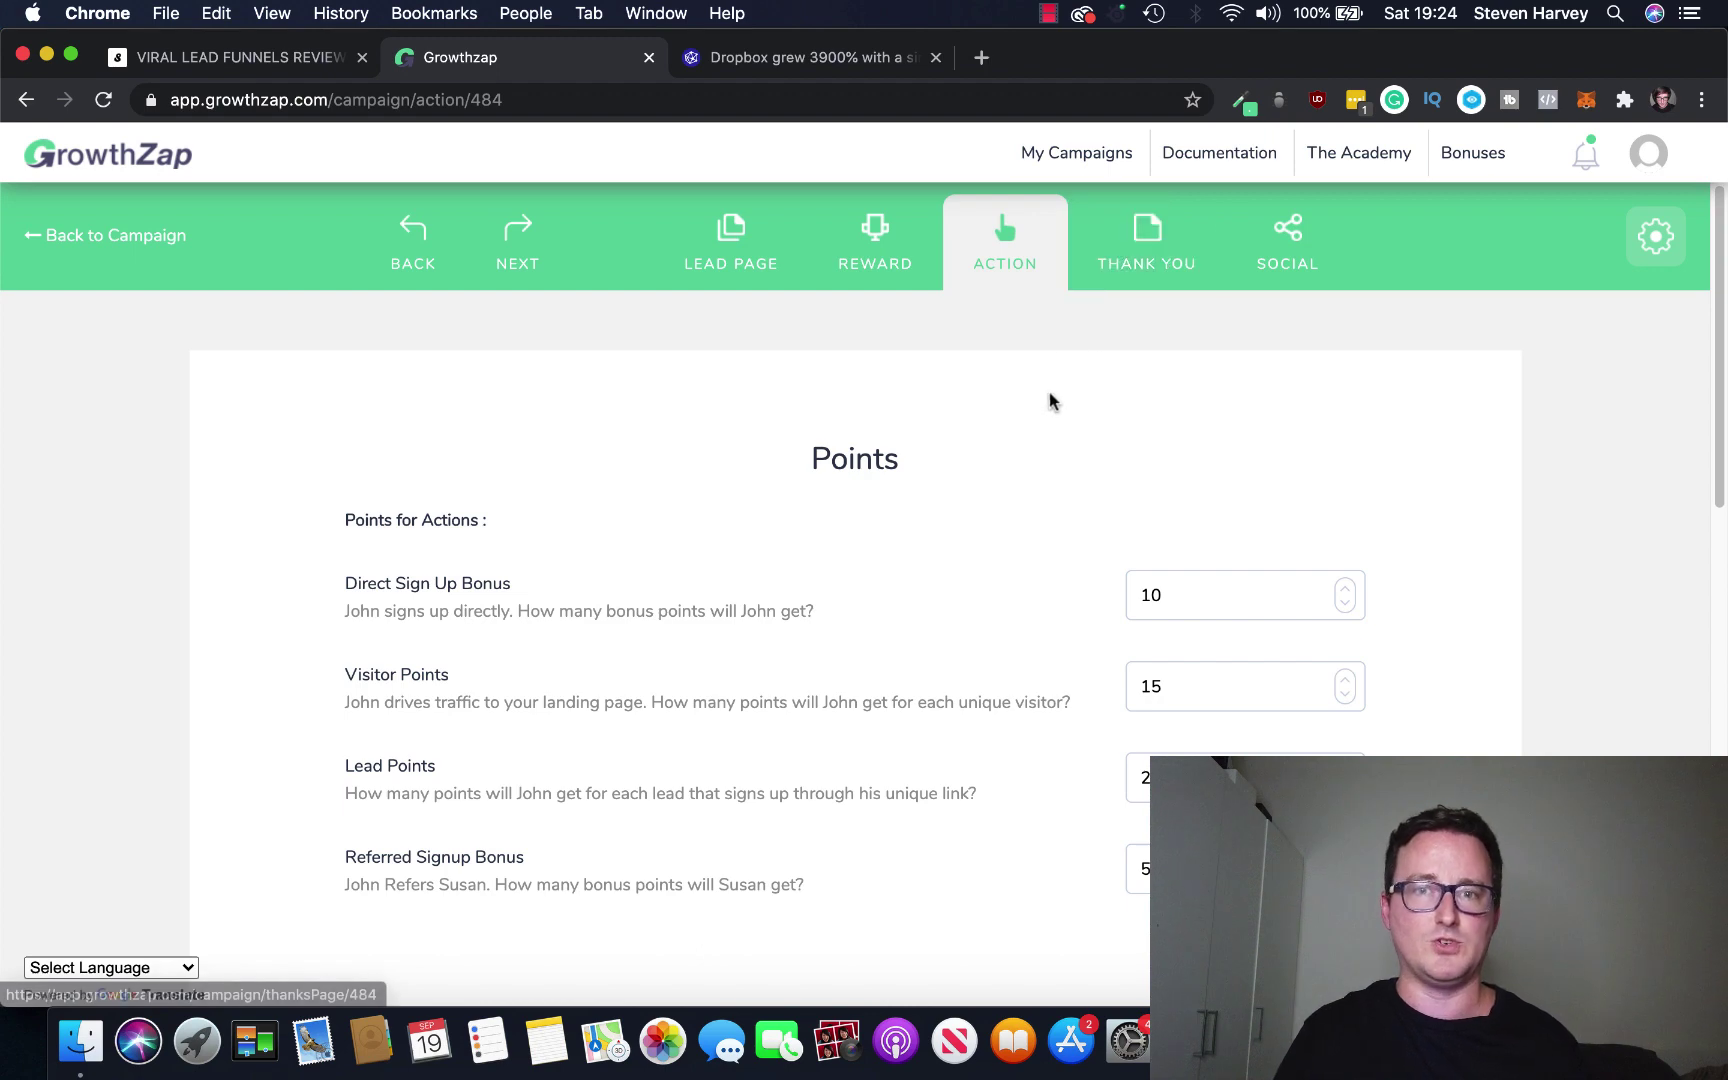
Step: Preview the Test 1 thank-you page with its share-to-unlock freebie and referral link
click(1164, 259)
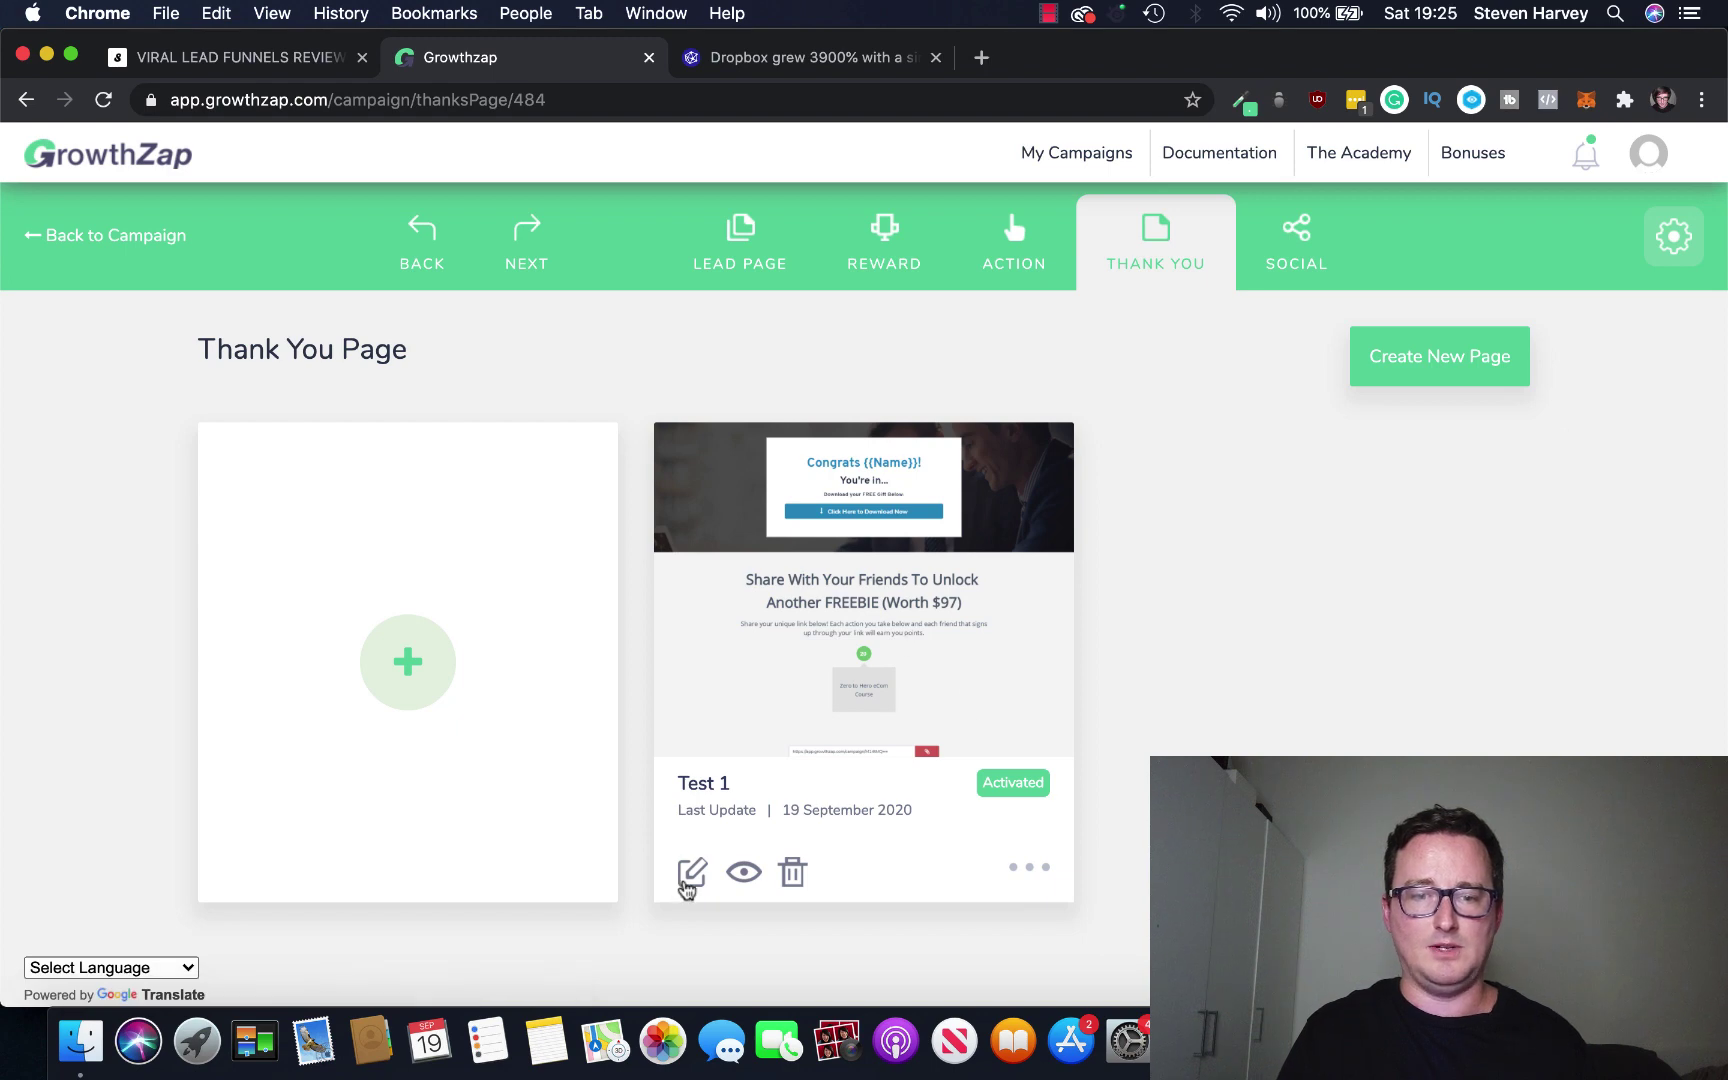
click(744, 872)
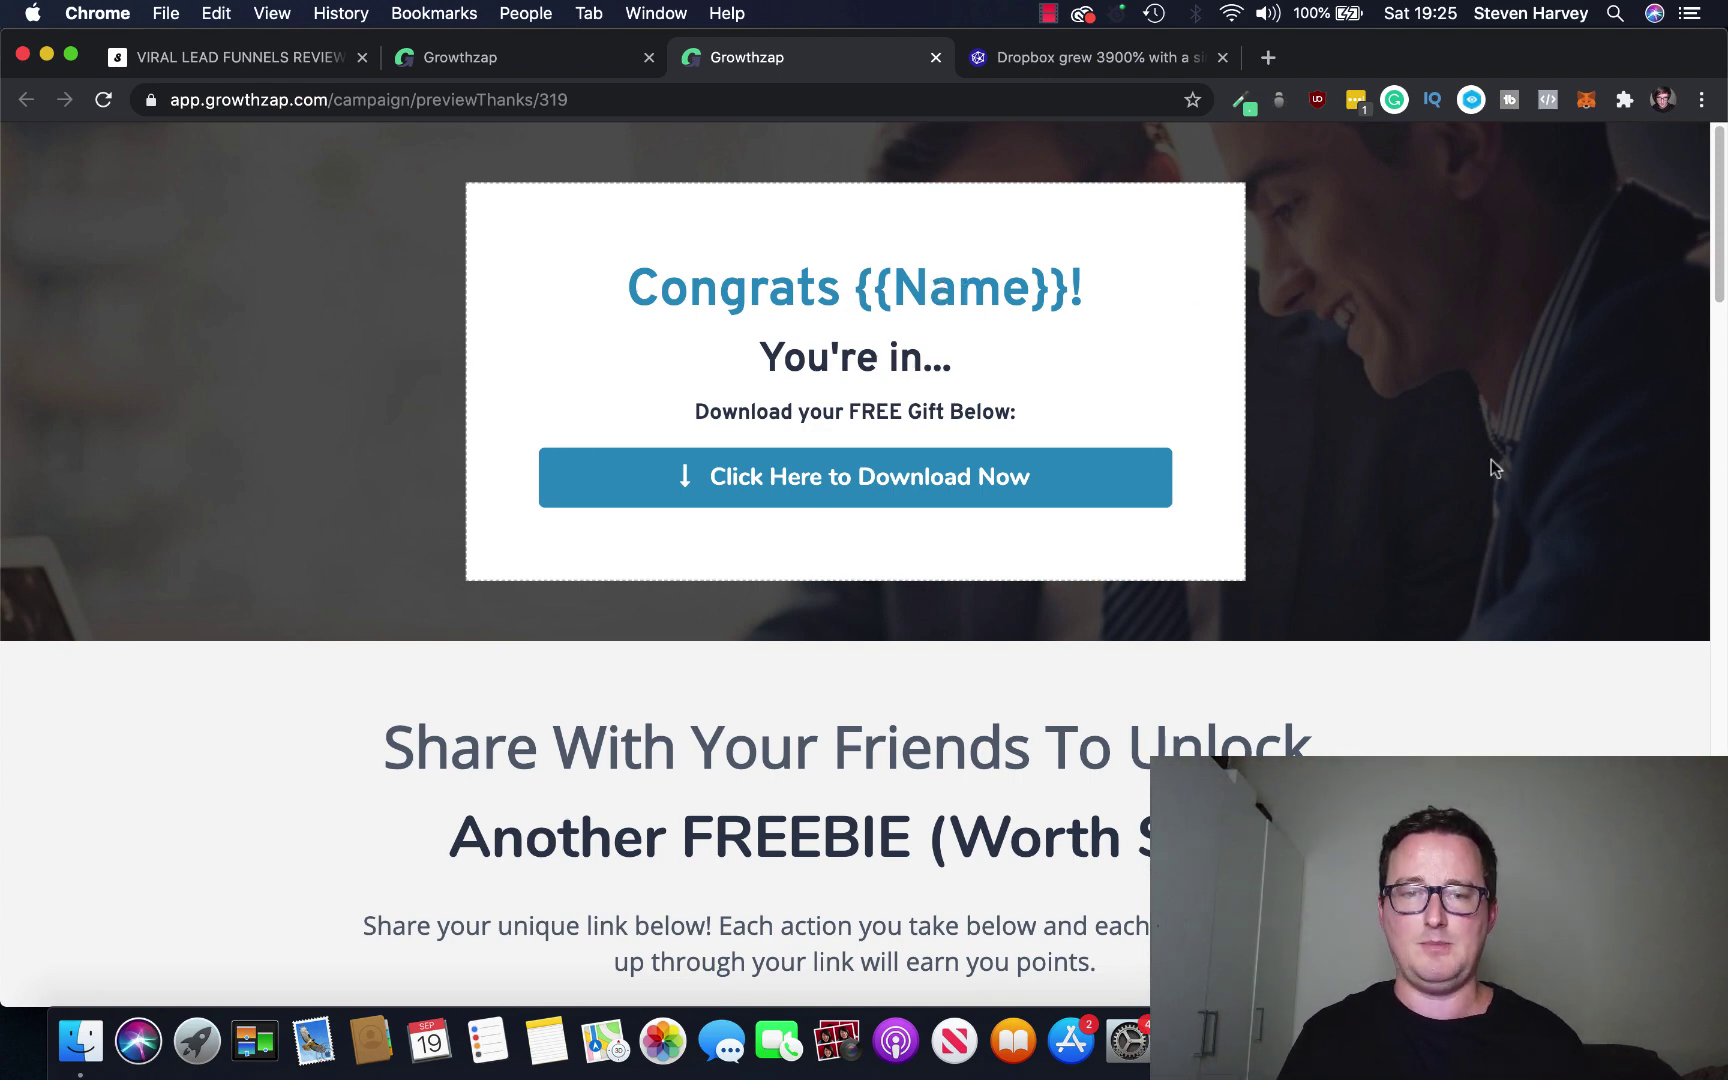
scroll(1557, 485, down, 2)
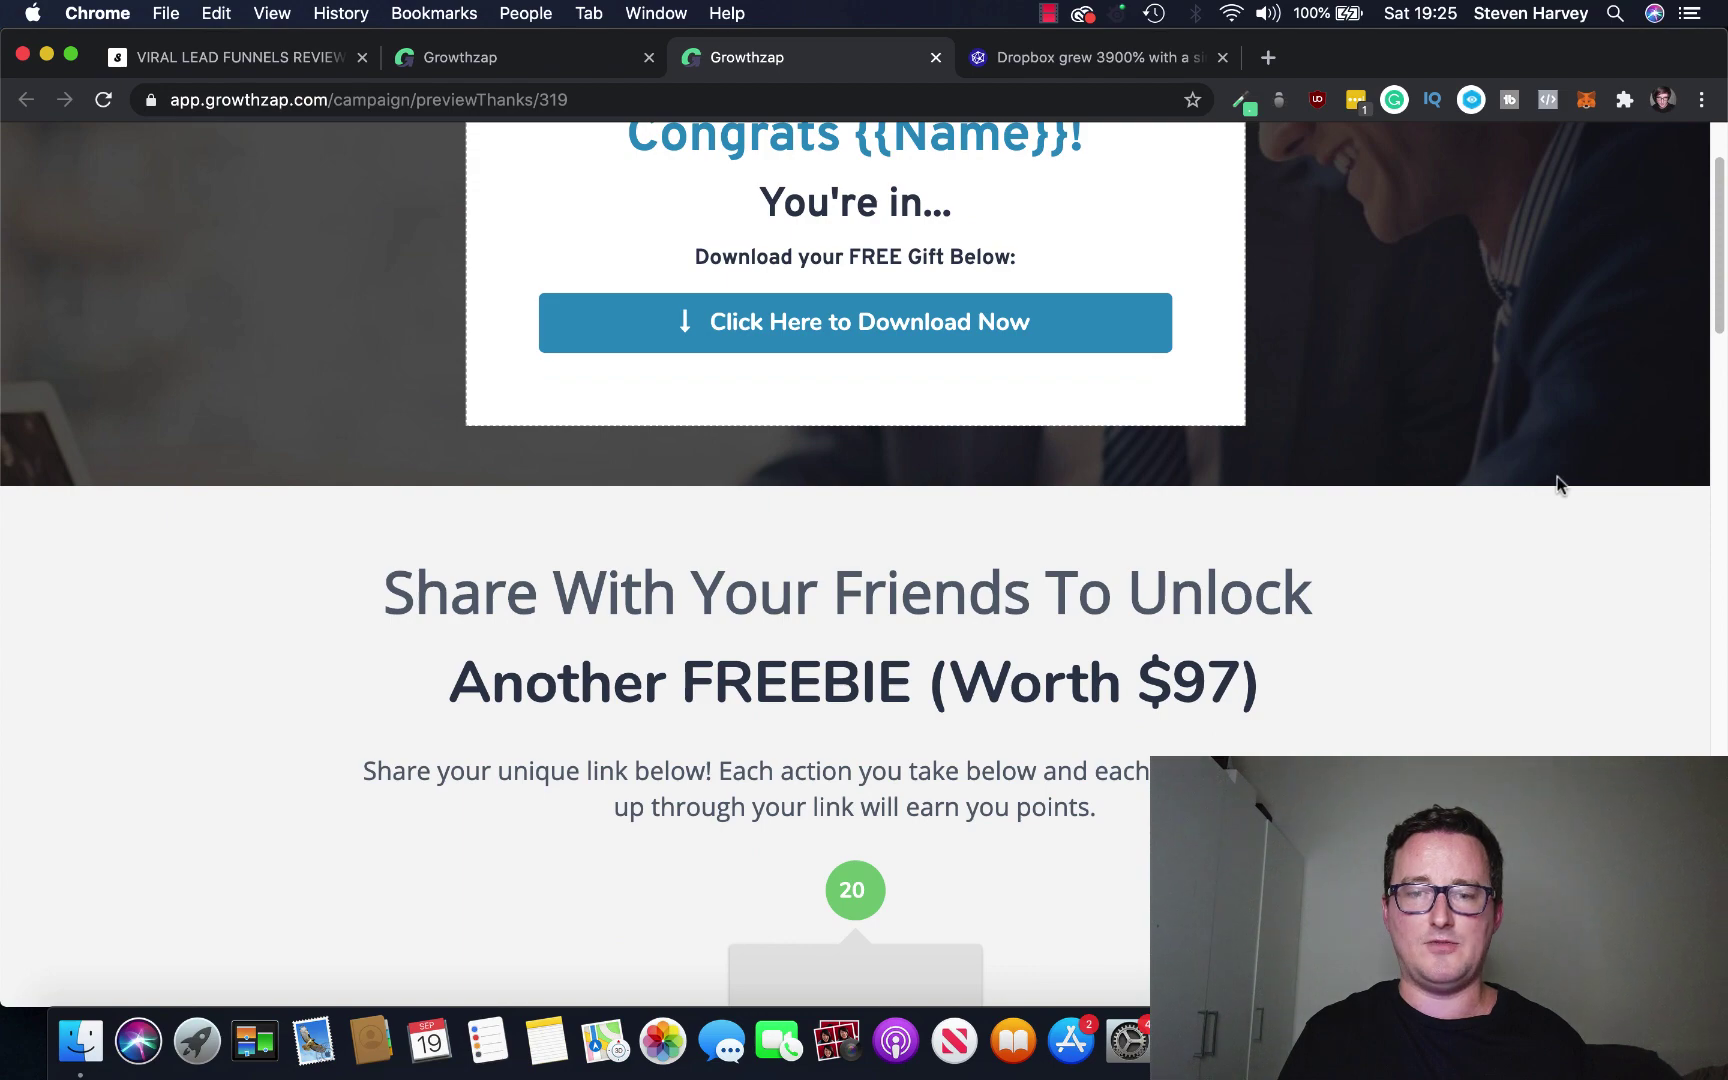
scroll(1557, 485, down, 1)
scroll(1557, 485, down, 3)
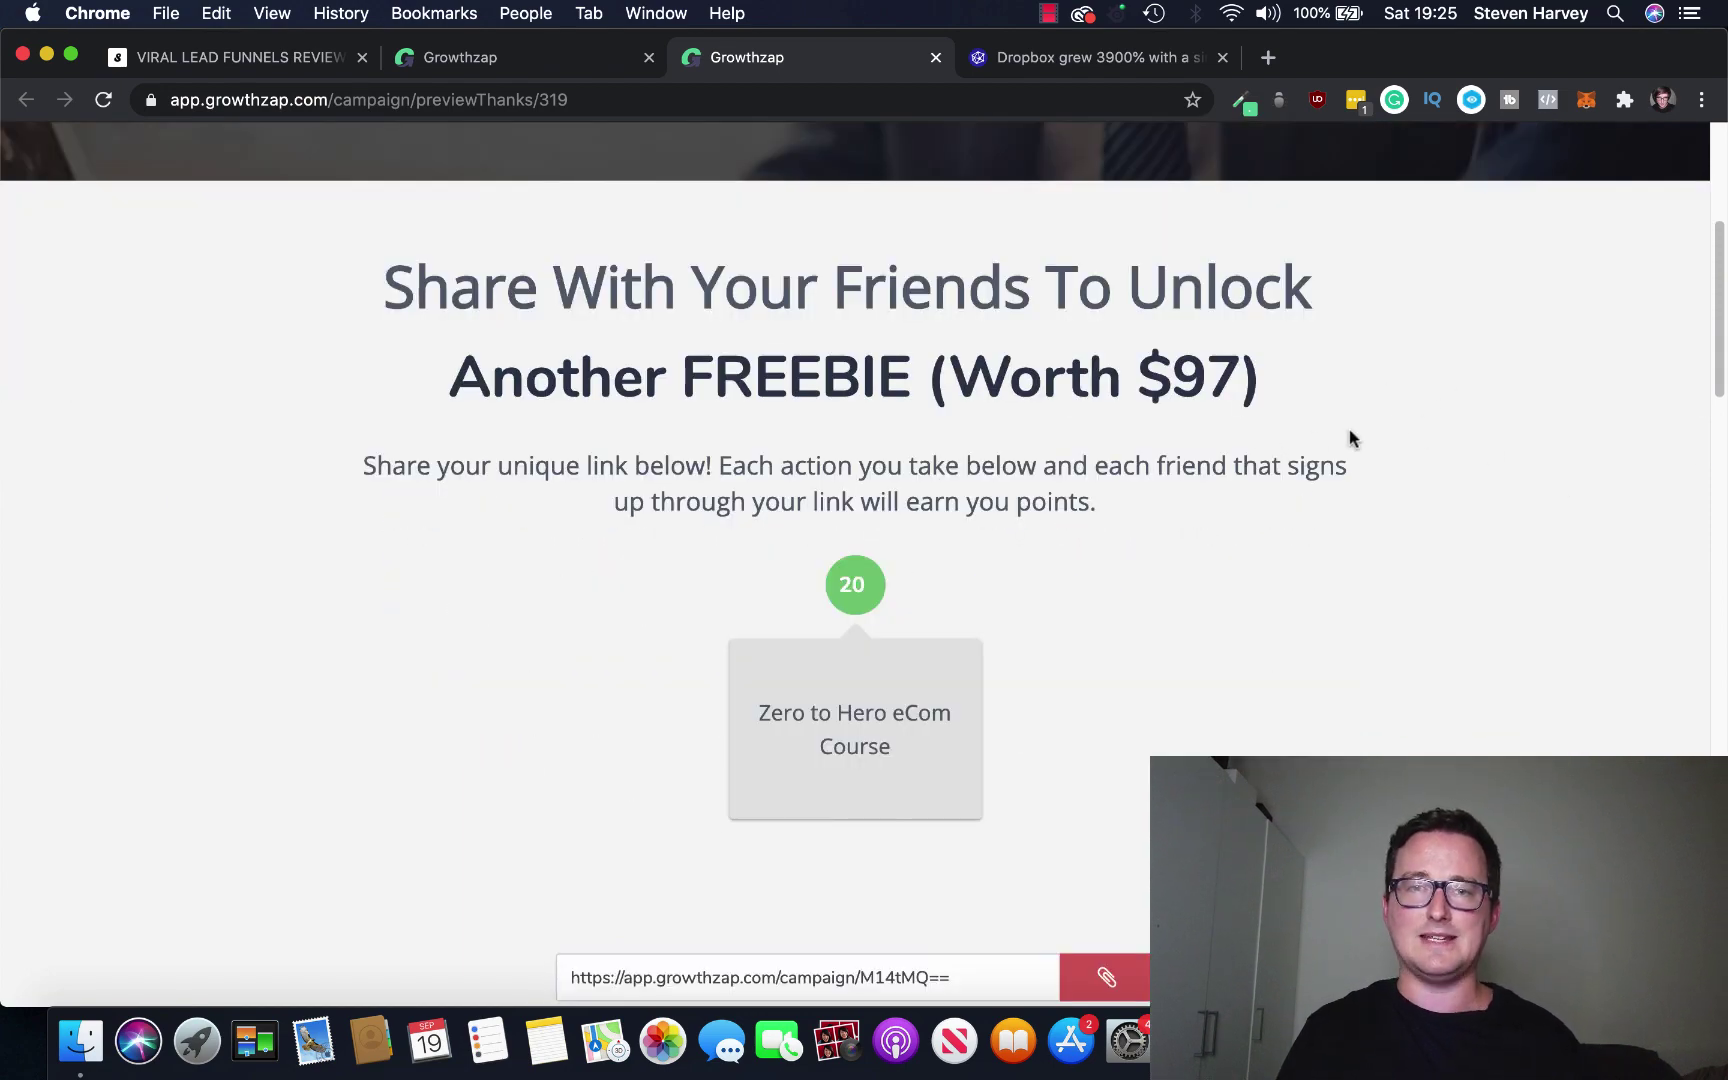
scroll(1349, 430, up, 5)
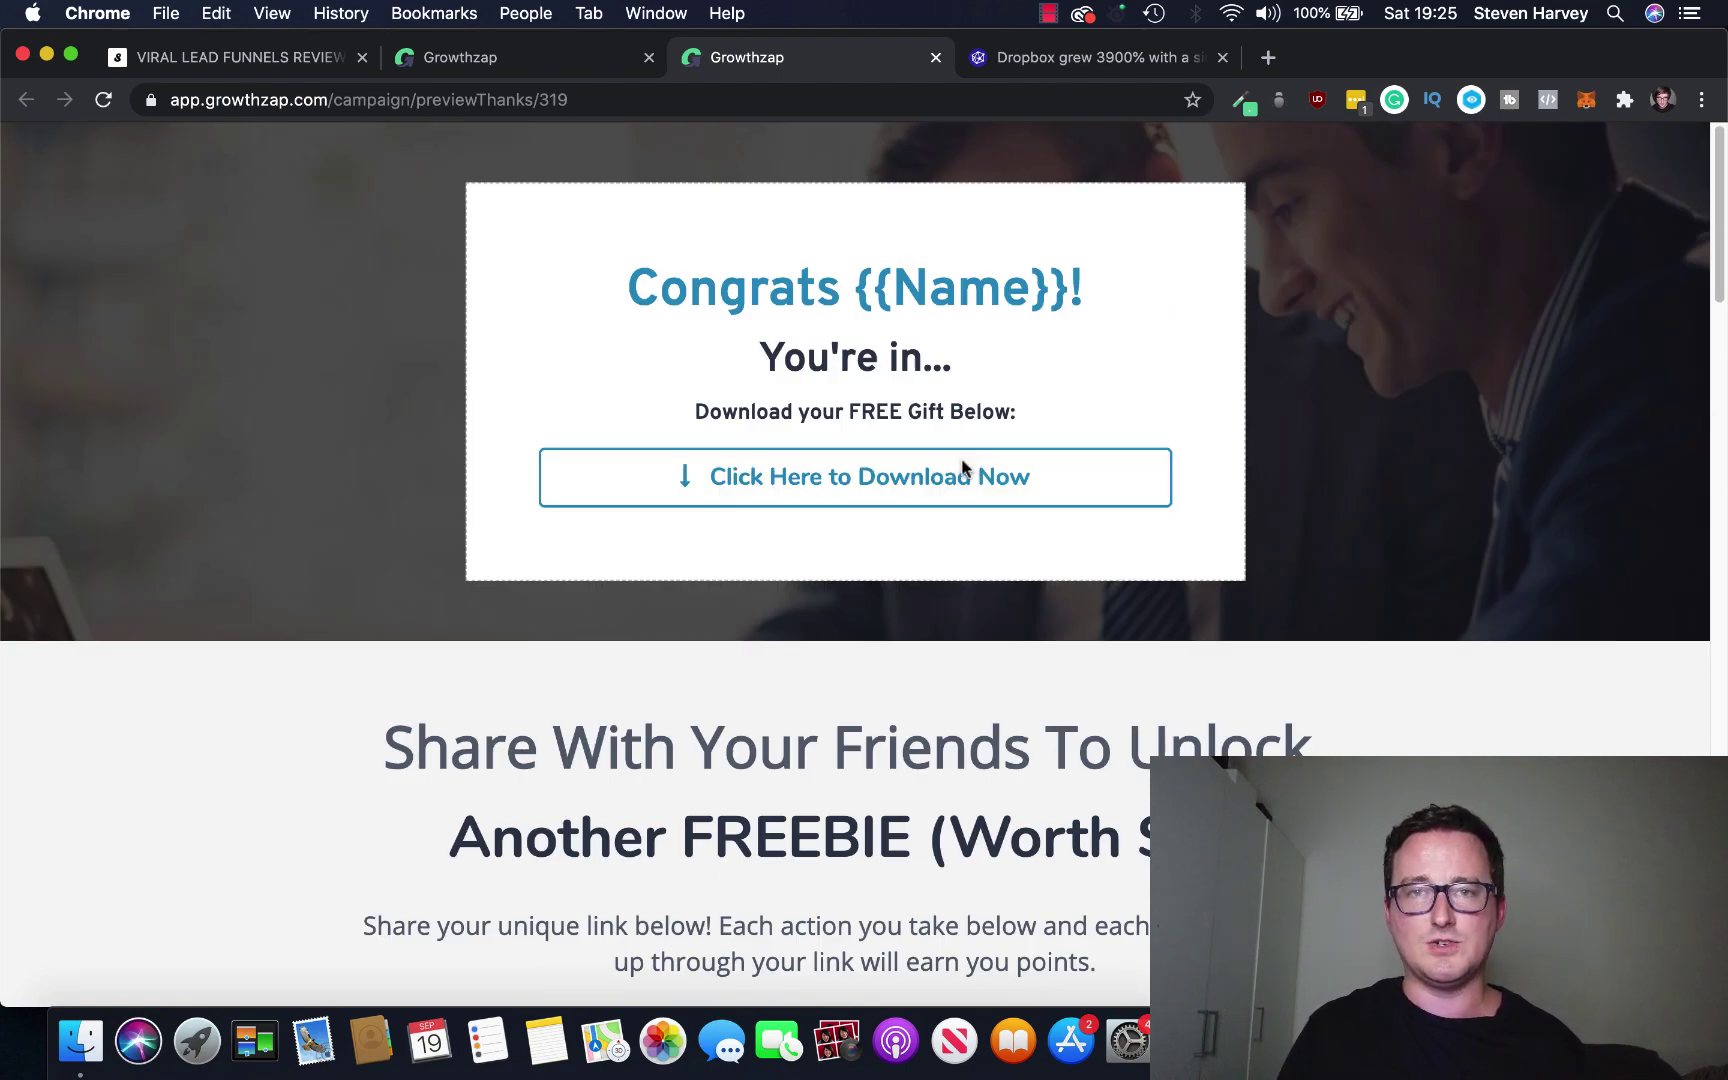
scroll(1319, 504, down, 3)
scroll(1340, 506, down, 2)
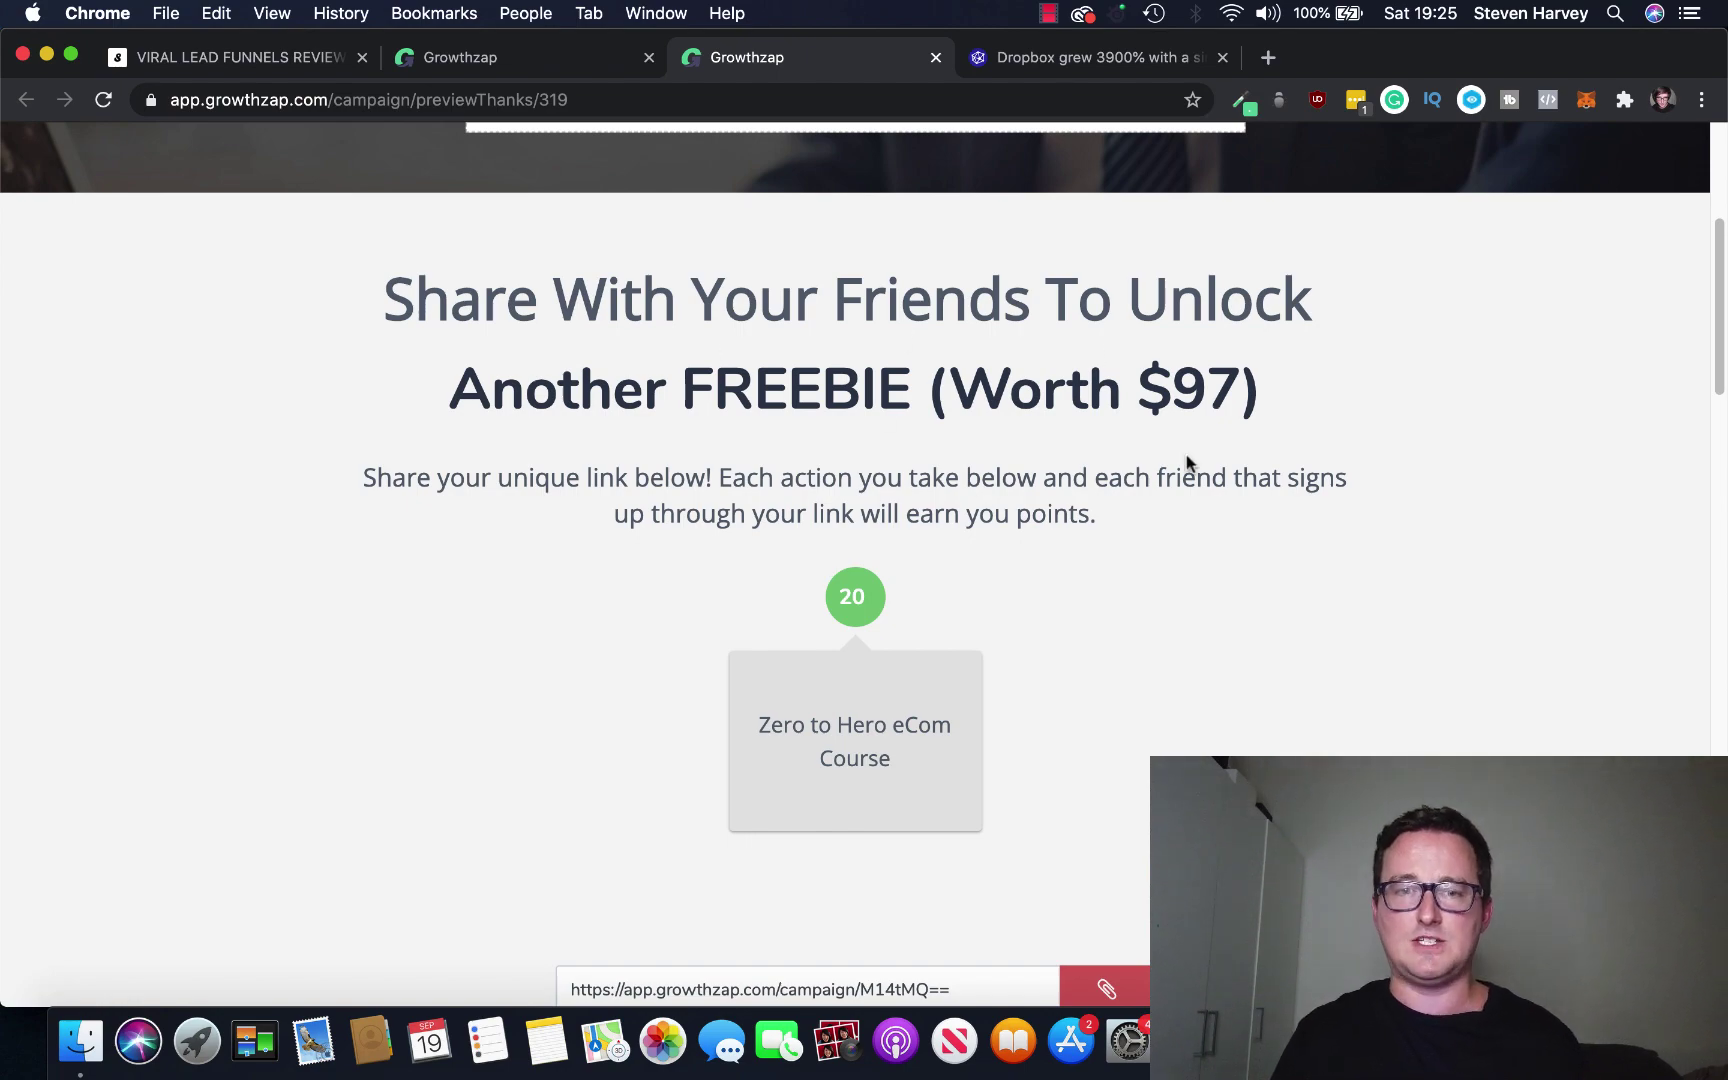
scroll(1185, 464, down, 2)
scroll(1067, 529, down, 2)
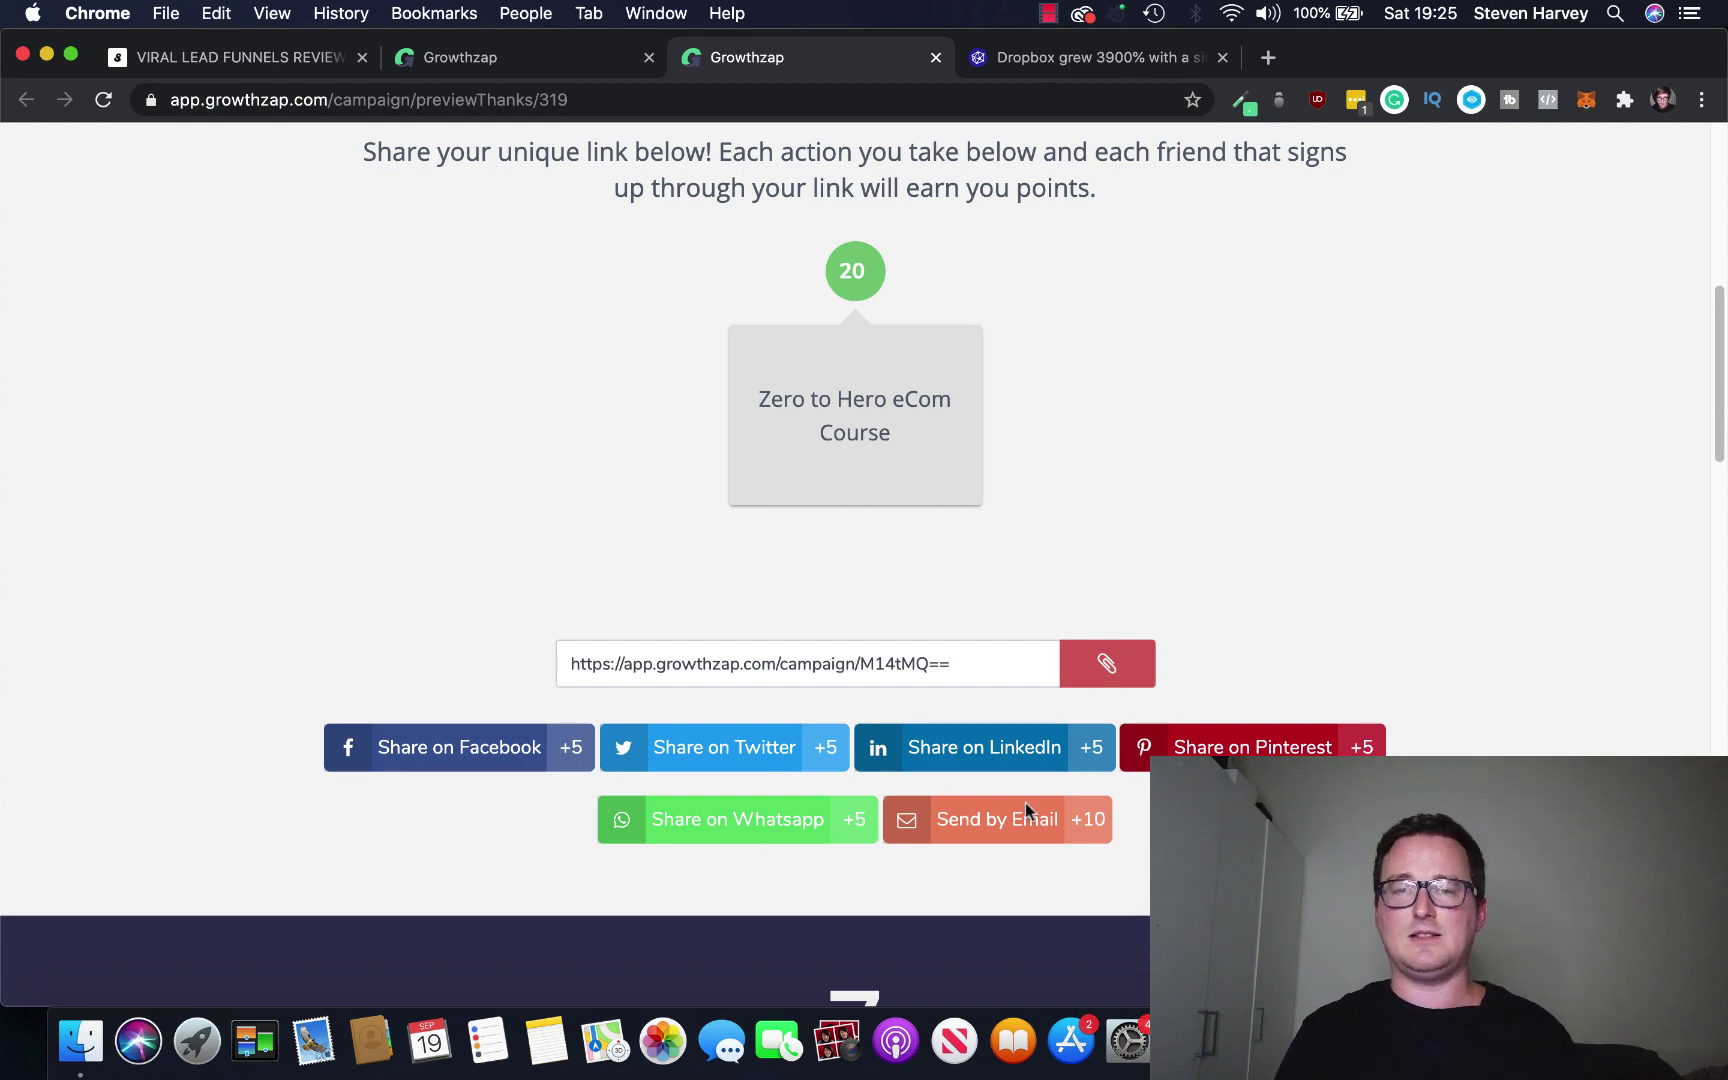
scroll(1283, 594, up, 5)
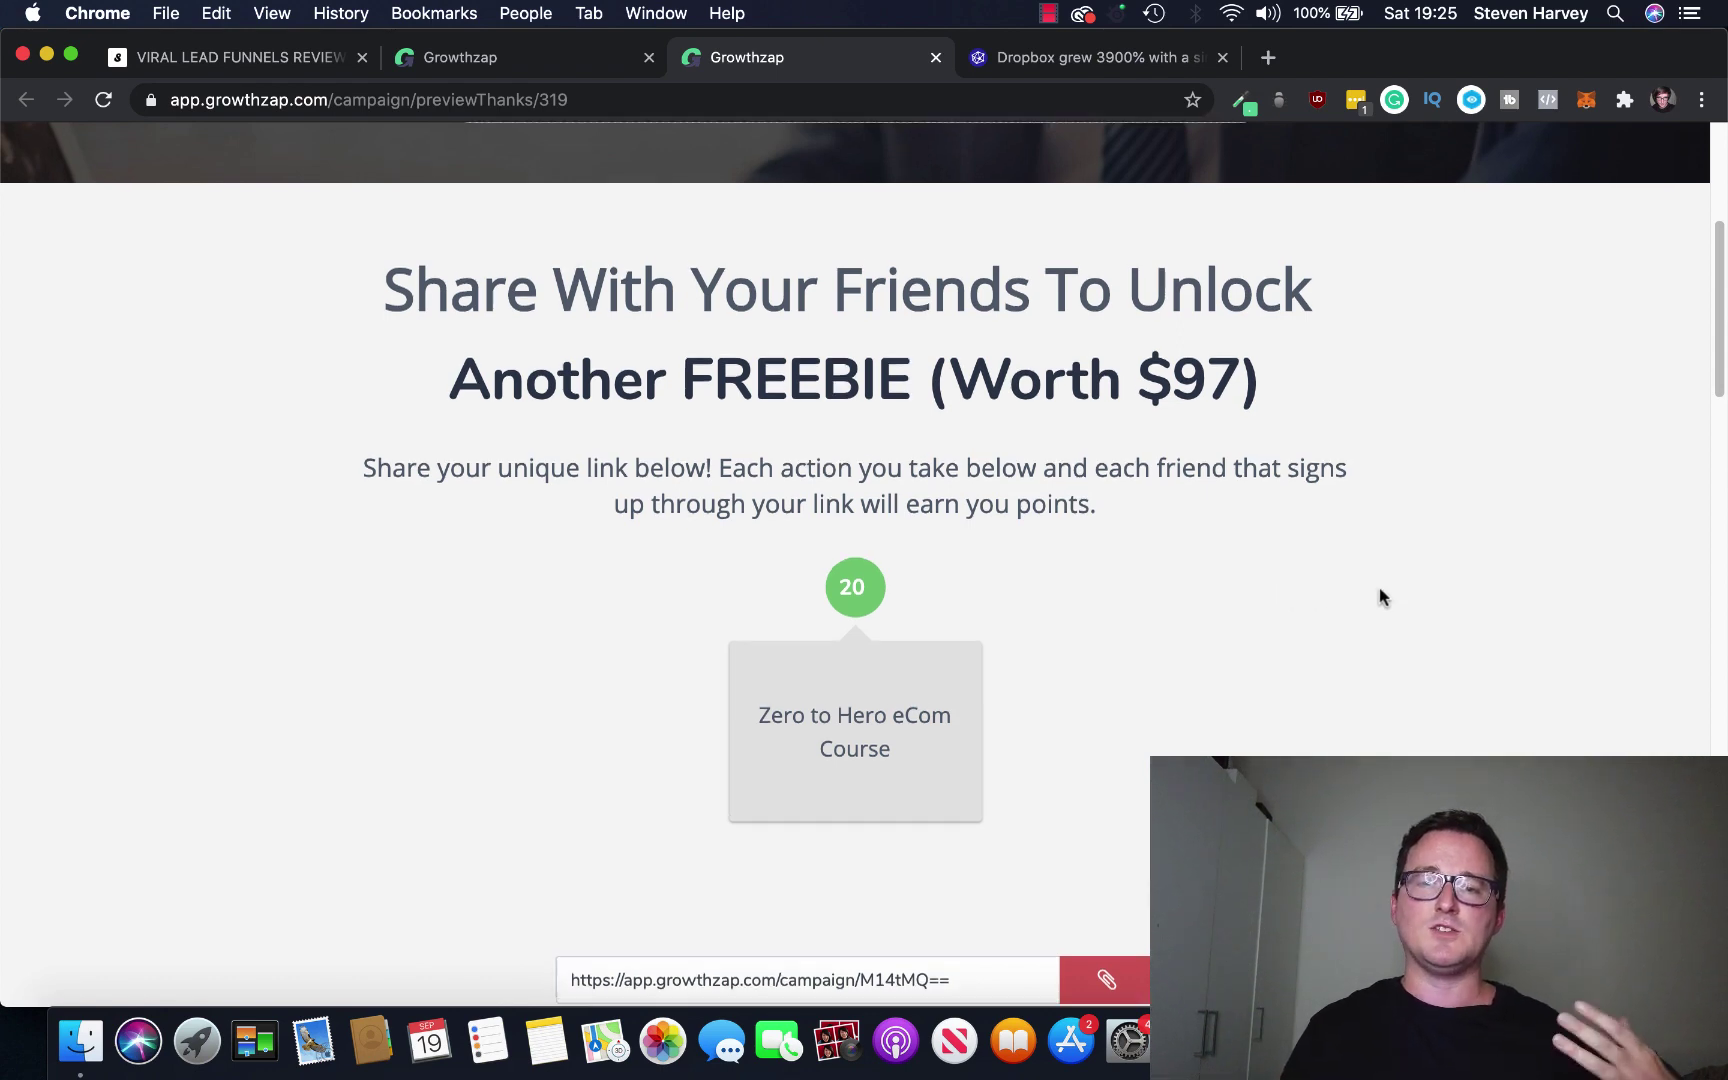
scroll(1486, 589, up, 7)
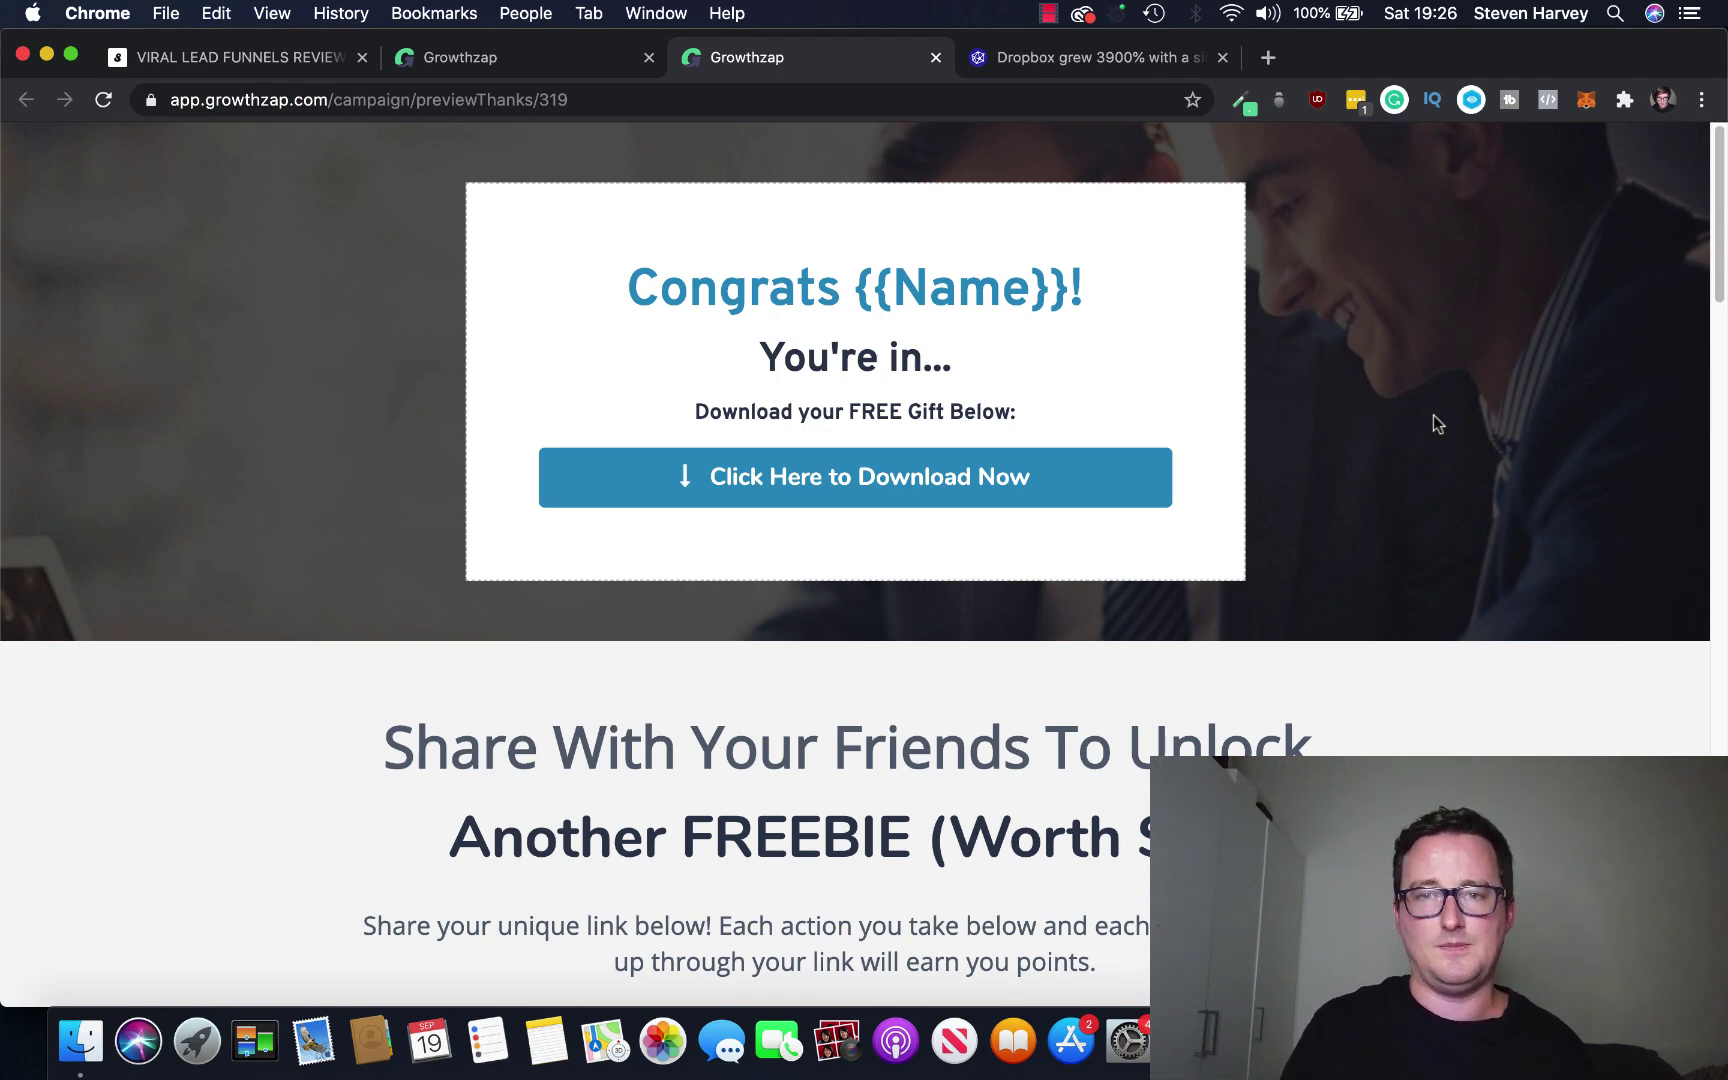
Step: Return to the Test 1 campaign's Thank You page list
click(513, 61)
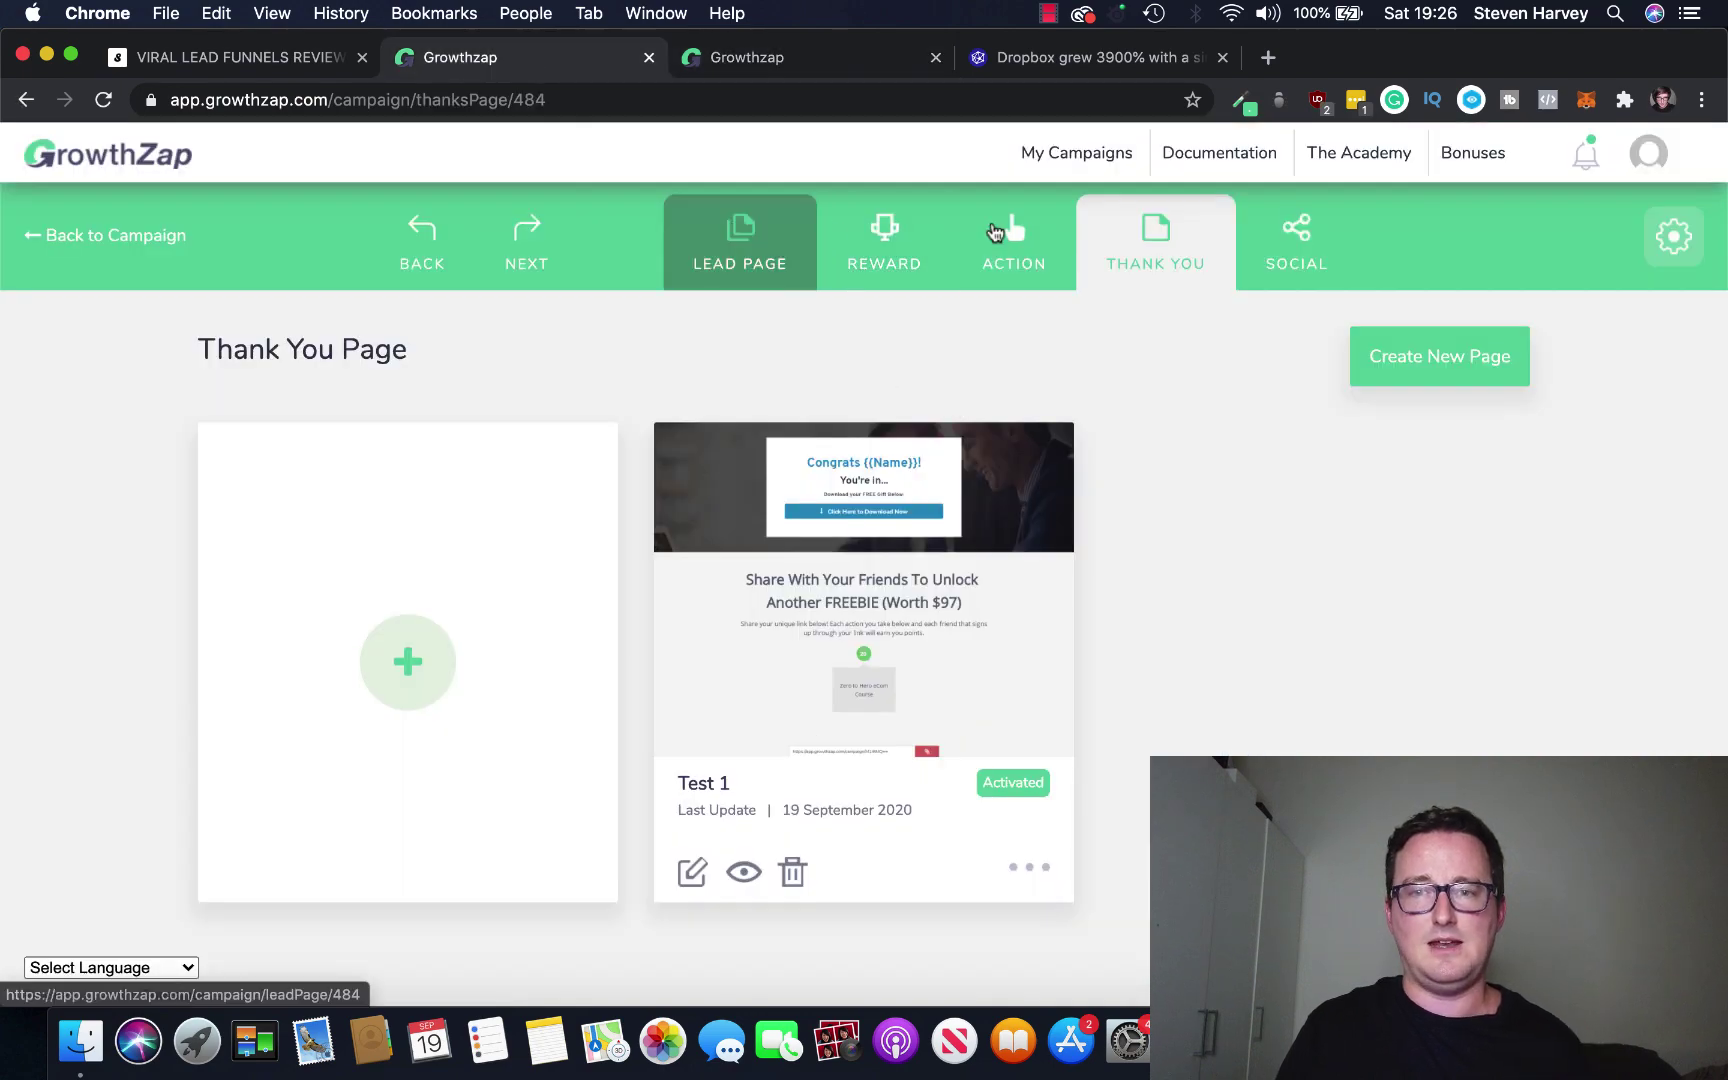
Step: Review the campaign's Social Share Setting with post title, description, image and Facebook preview
click(1296, 243)
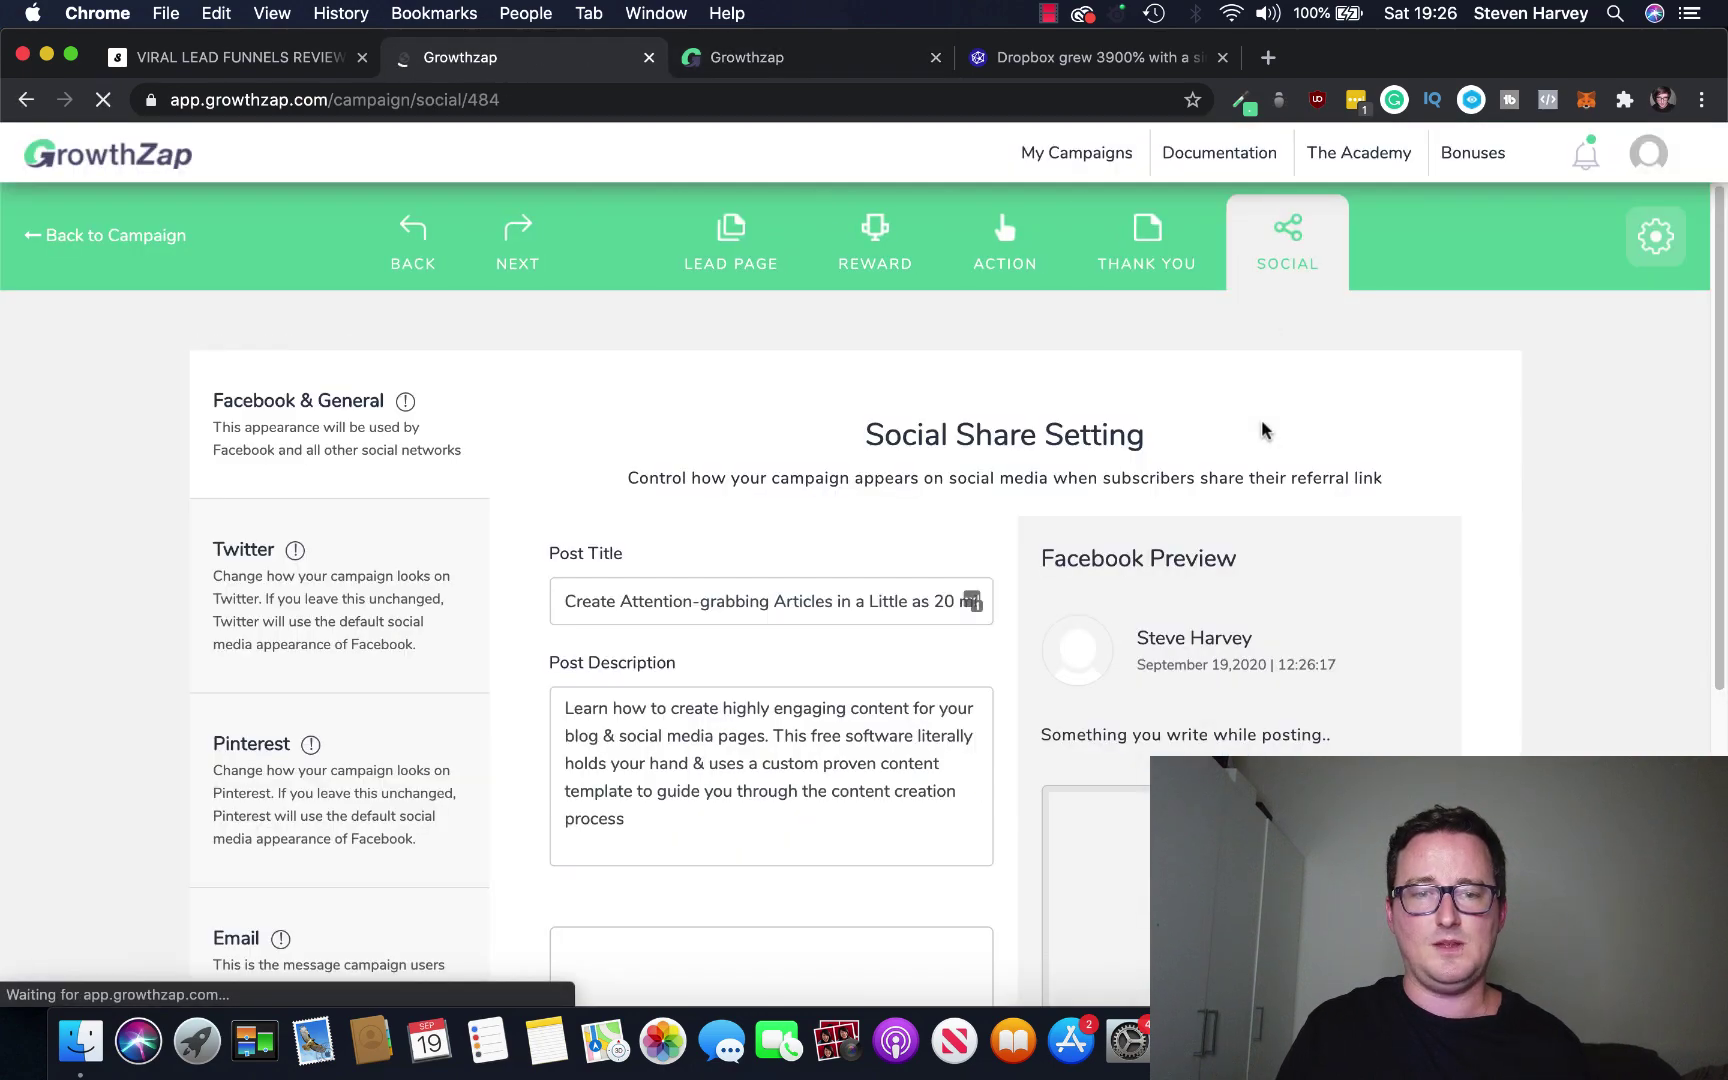
scroll(1612, 463, down, 2)
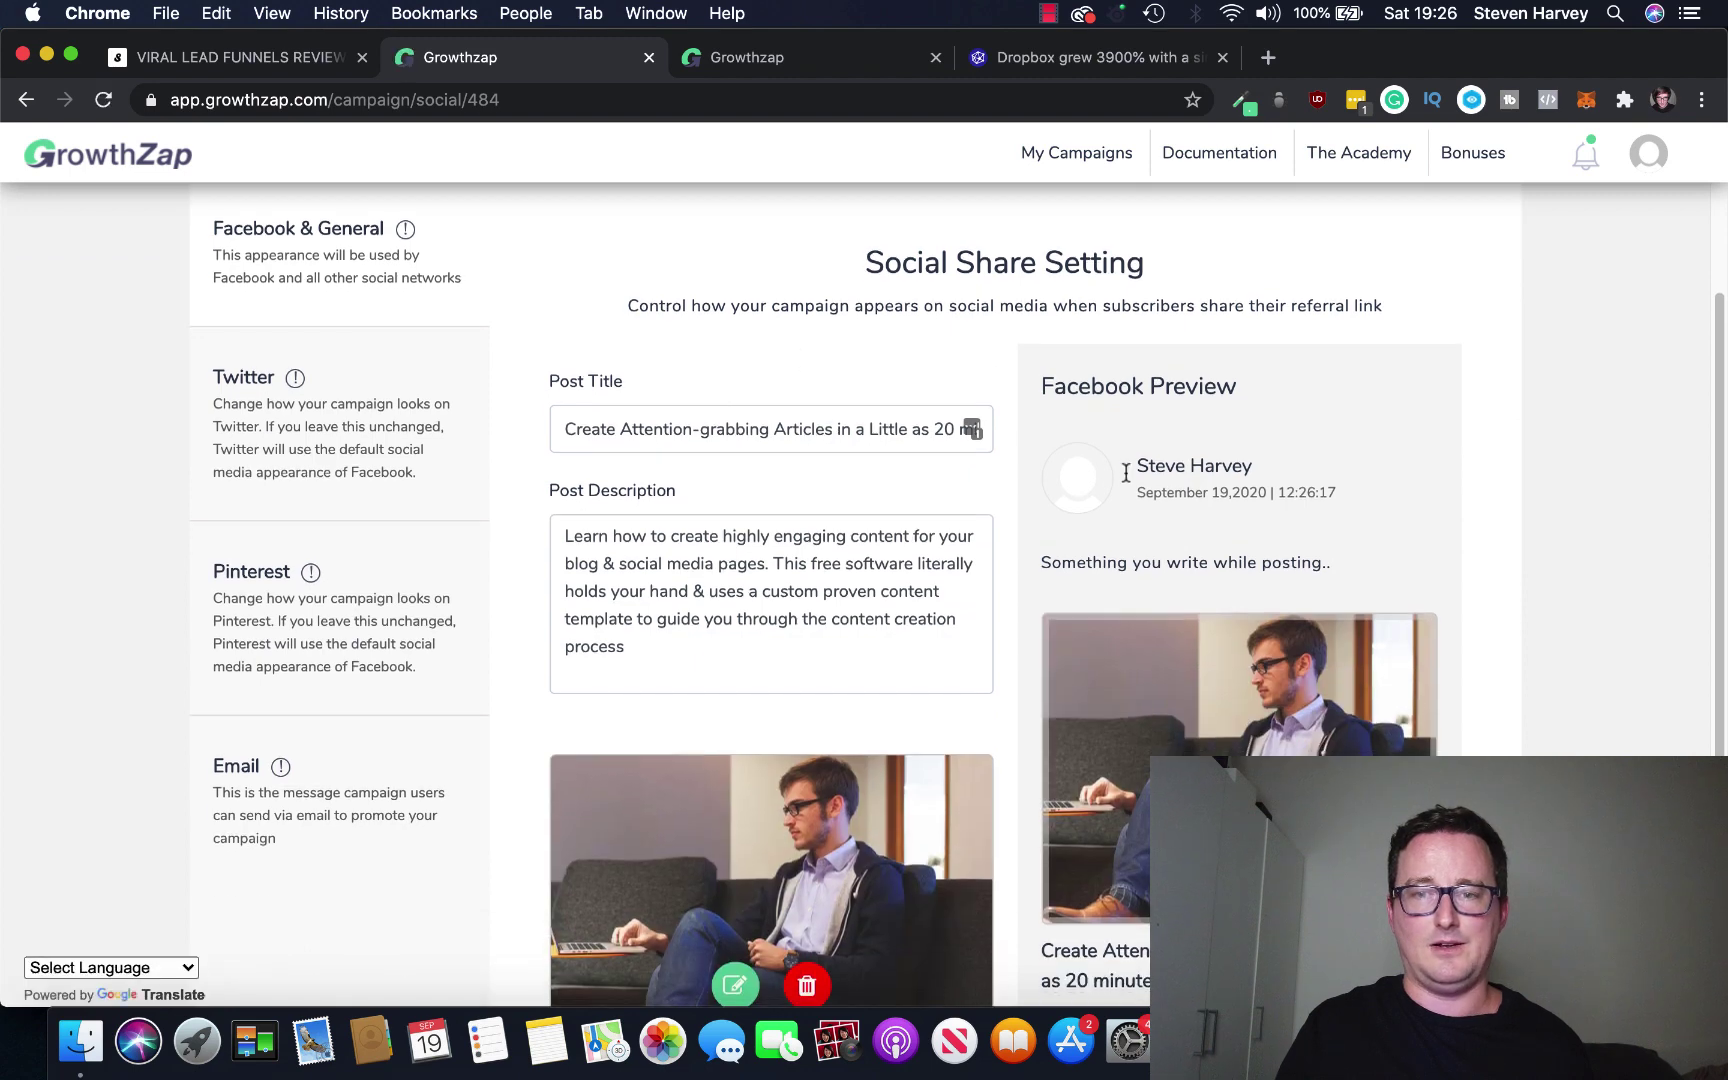
scroll(1329, 545, down, 5)
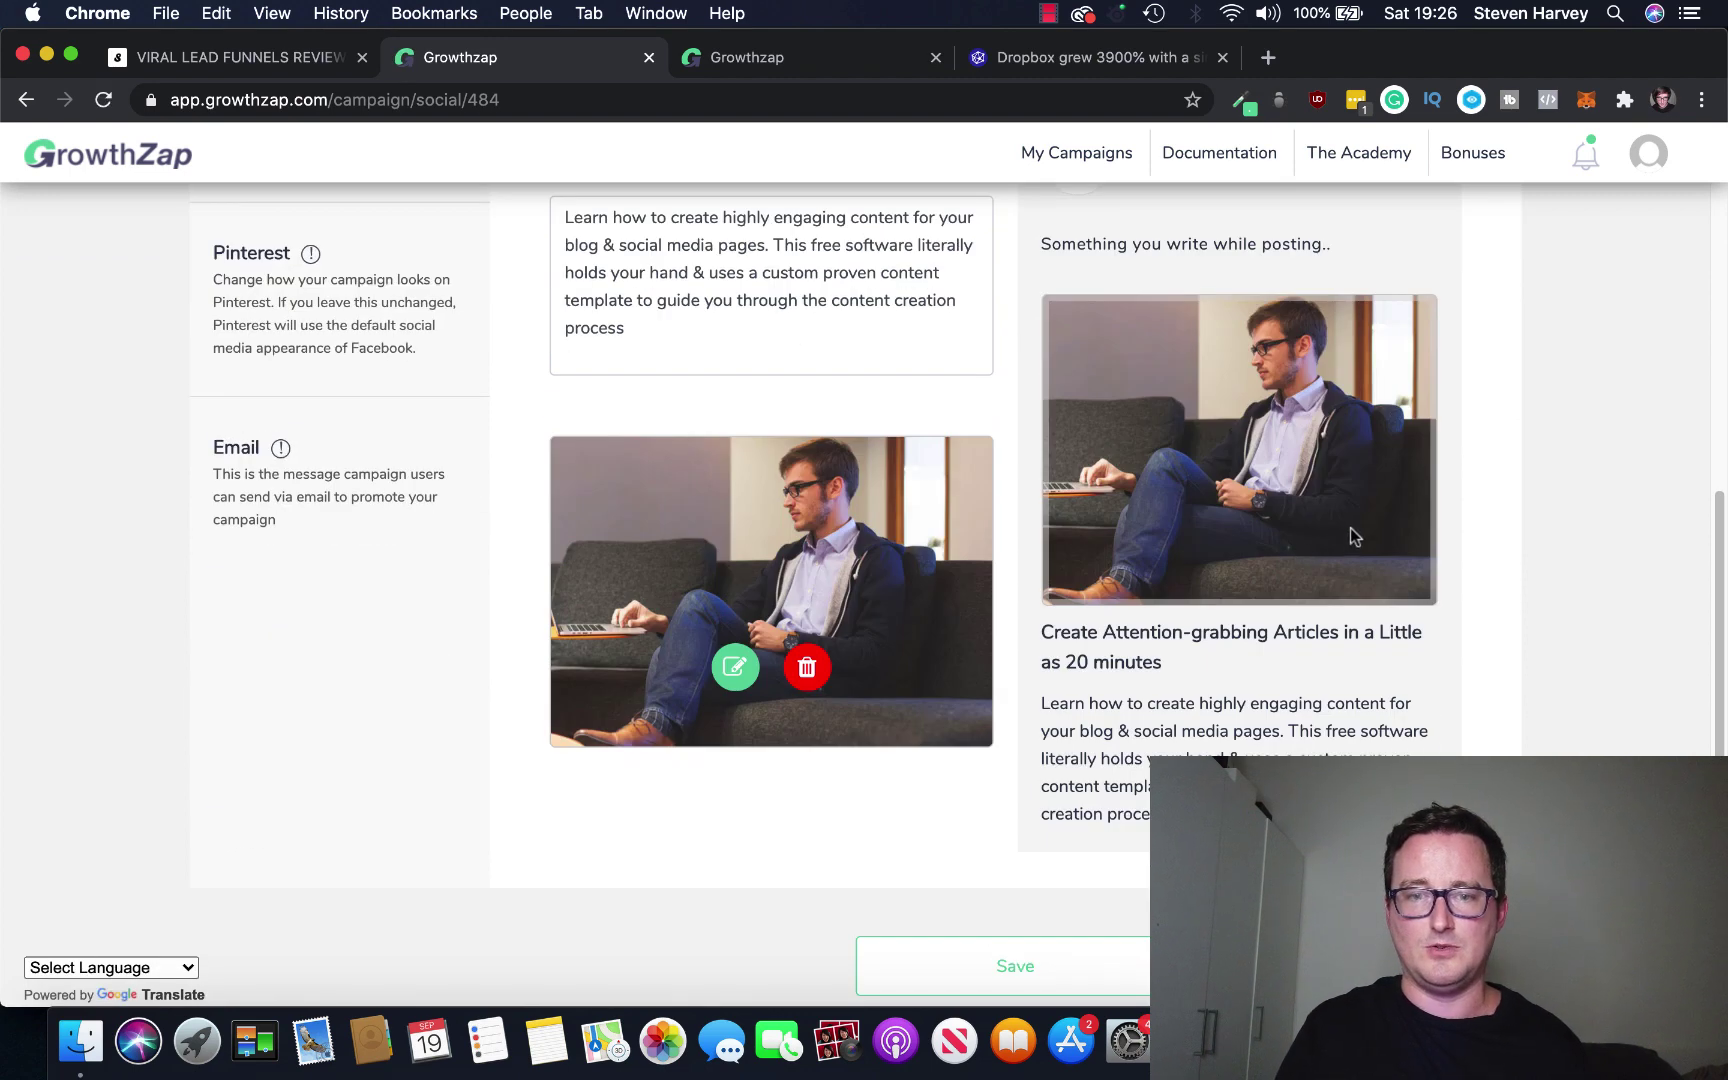
scroll(1350, 538, up, 3)
scroll(367, 258, up, 1)
scroll(374, 278, up, 1)
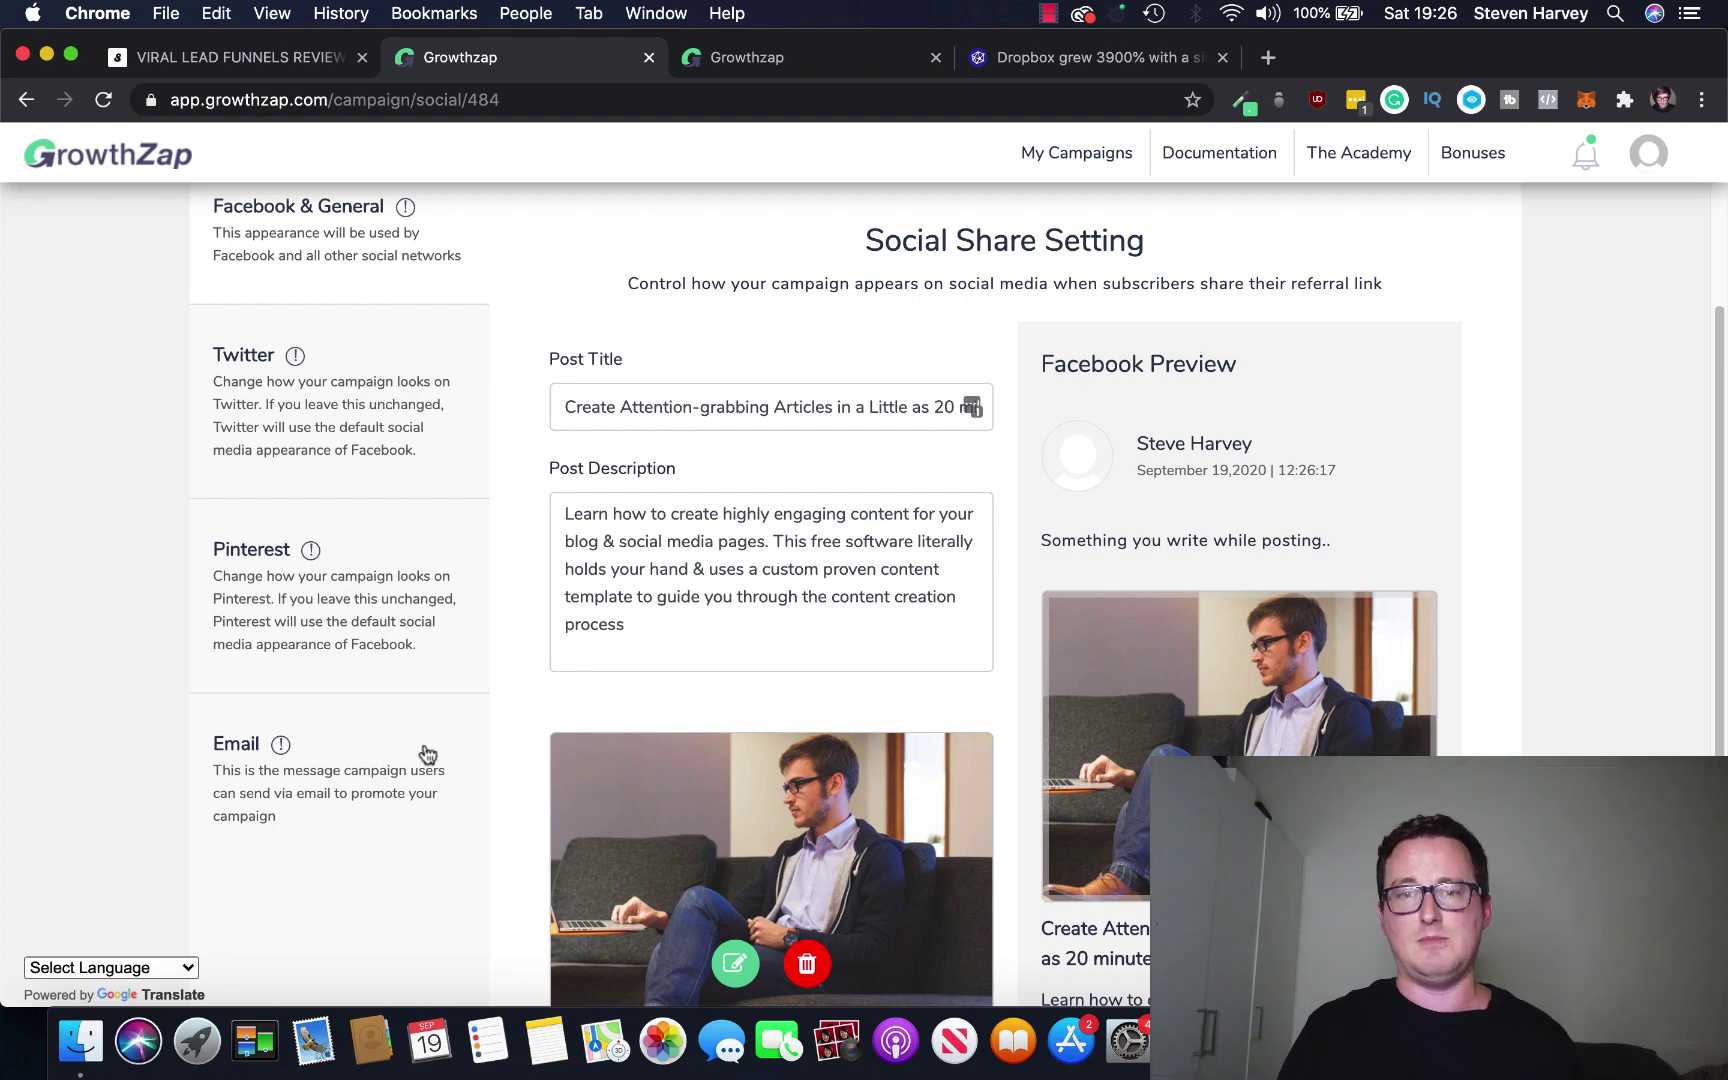
scroll(777, 450, up, 2)
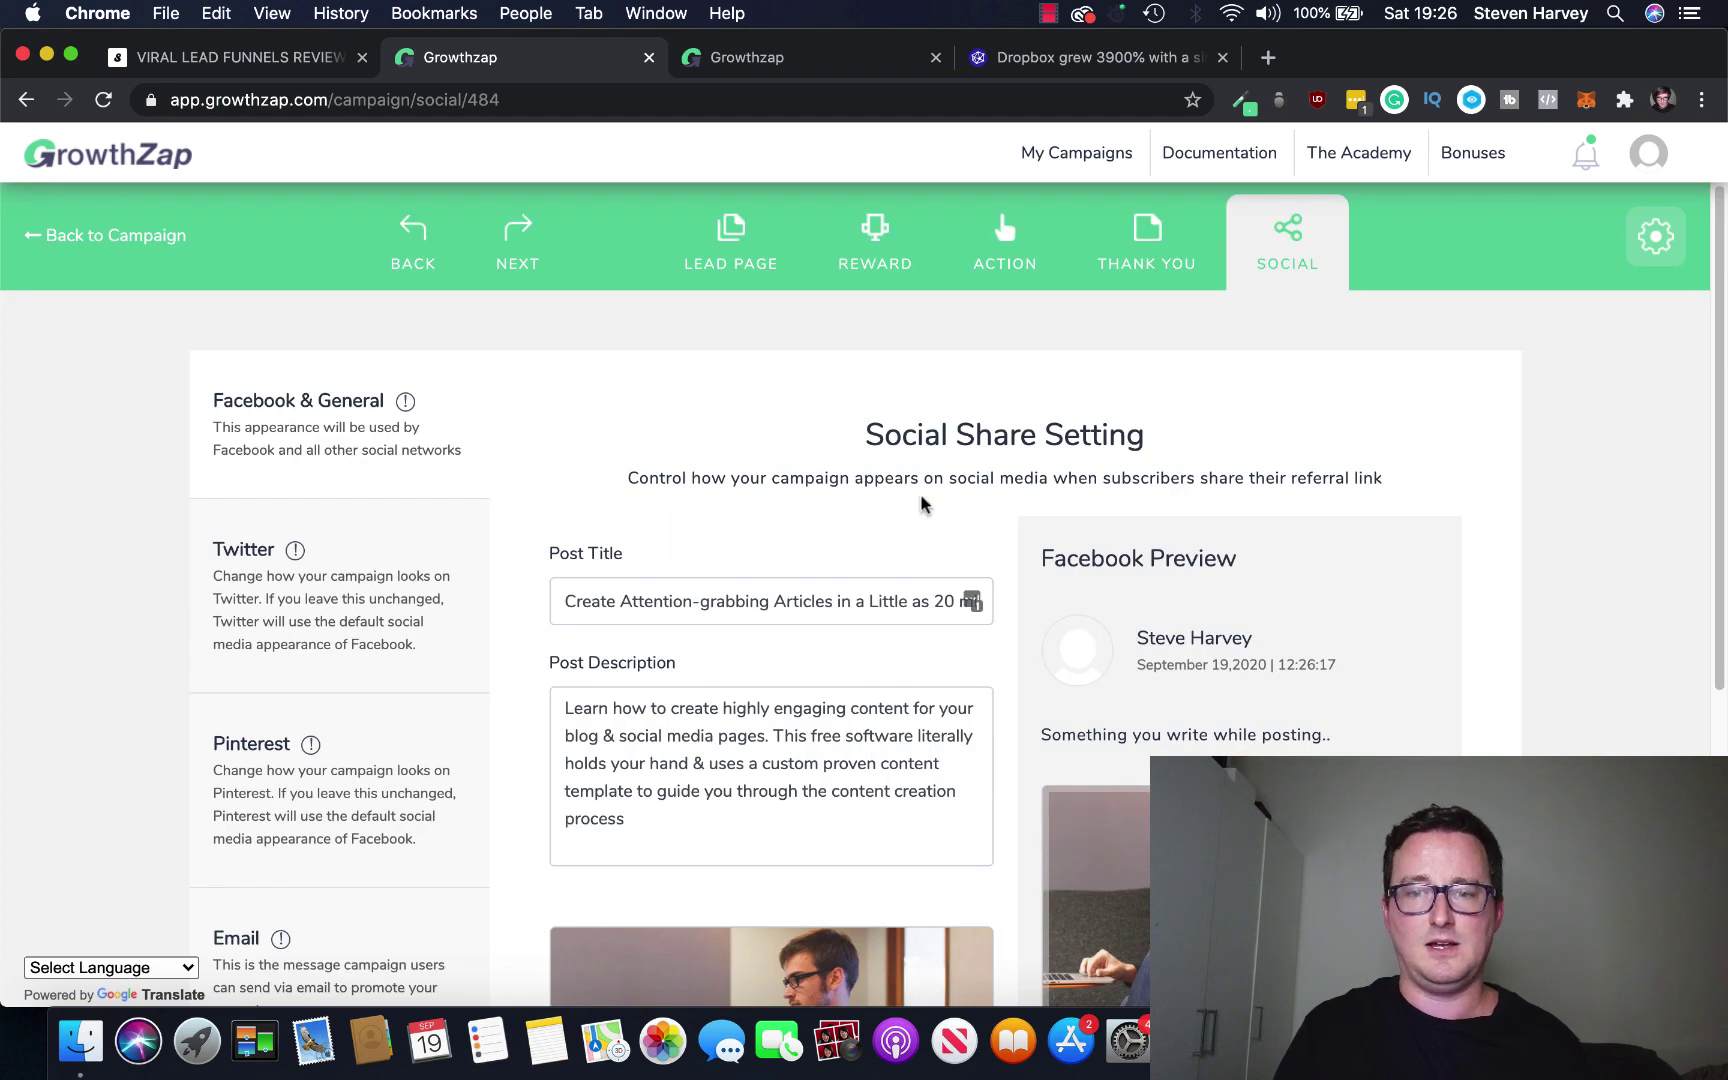
scroll(864, 595, down, 5)
scroll(864, 594, up, 2)
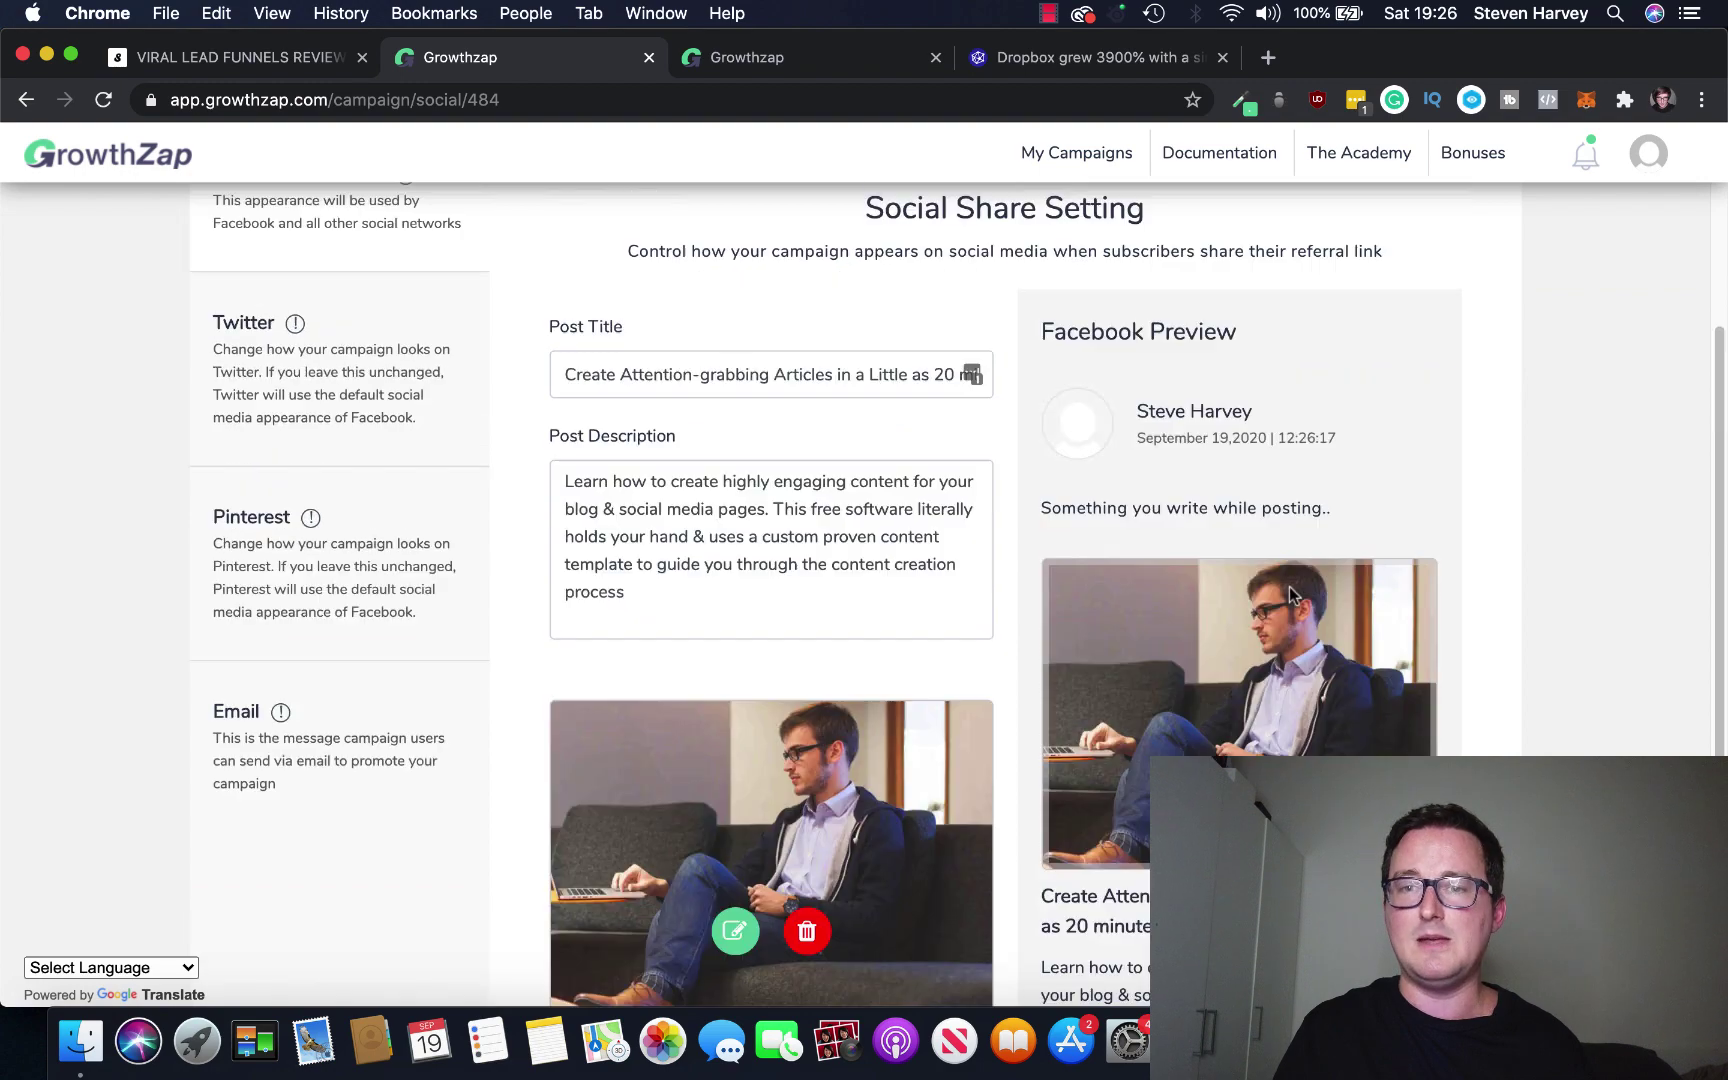
scroll(662, 283, up, 3)
Step: Start a new landing page and drop the membership-website hero section onto the empty canvas
click(676, 259)
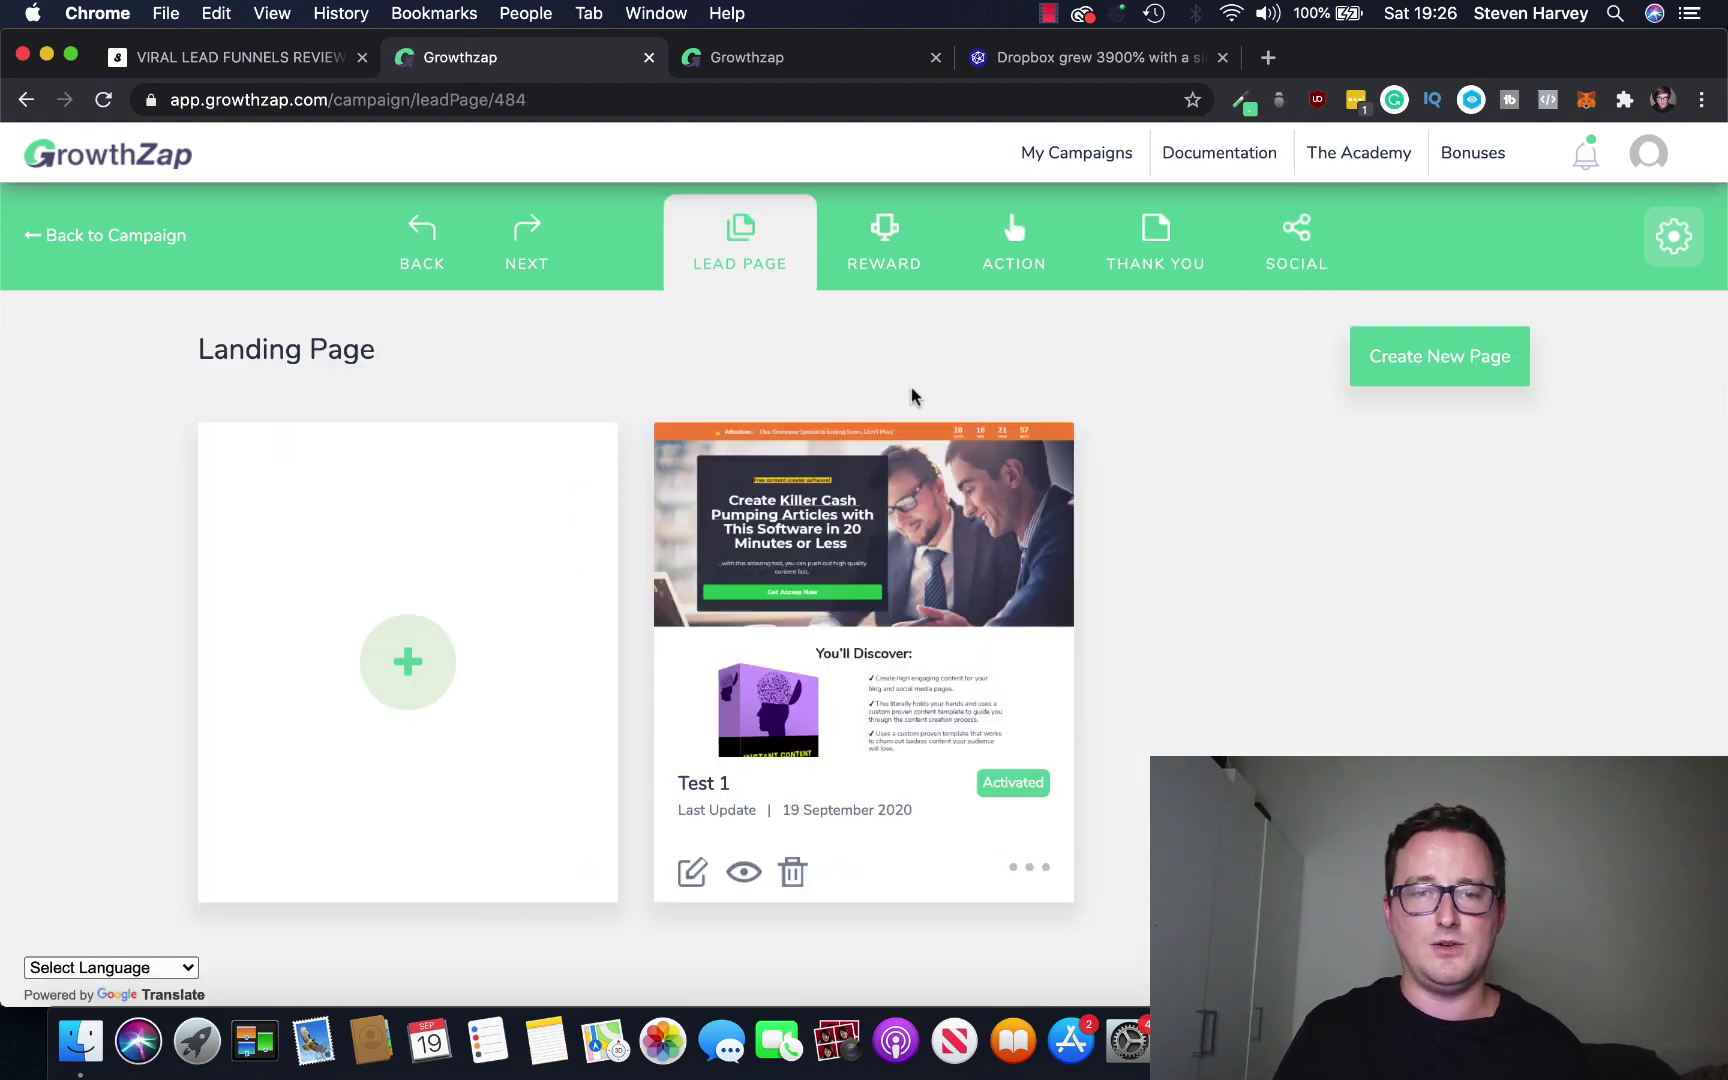
click(1358, 372)
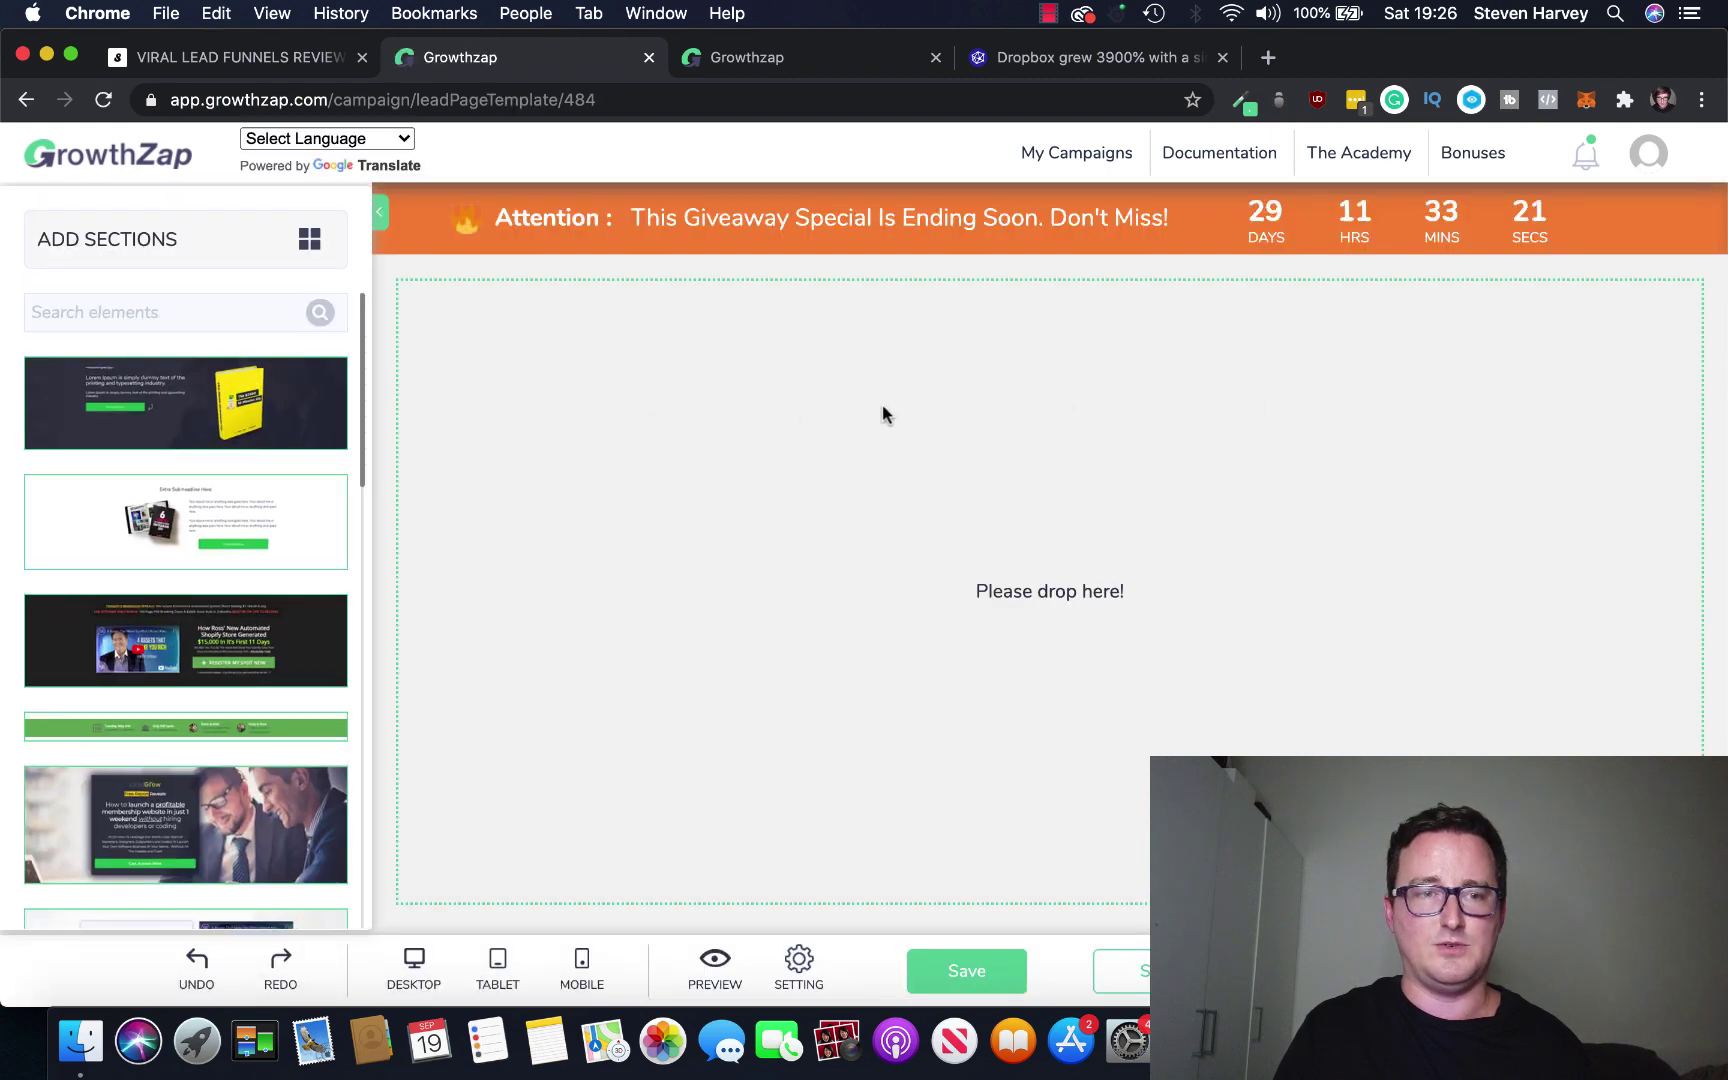
scroll(294, 488, down, 2)
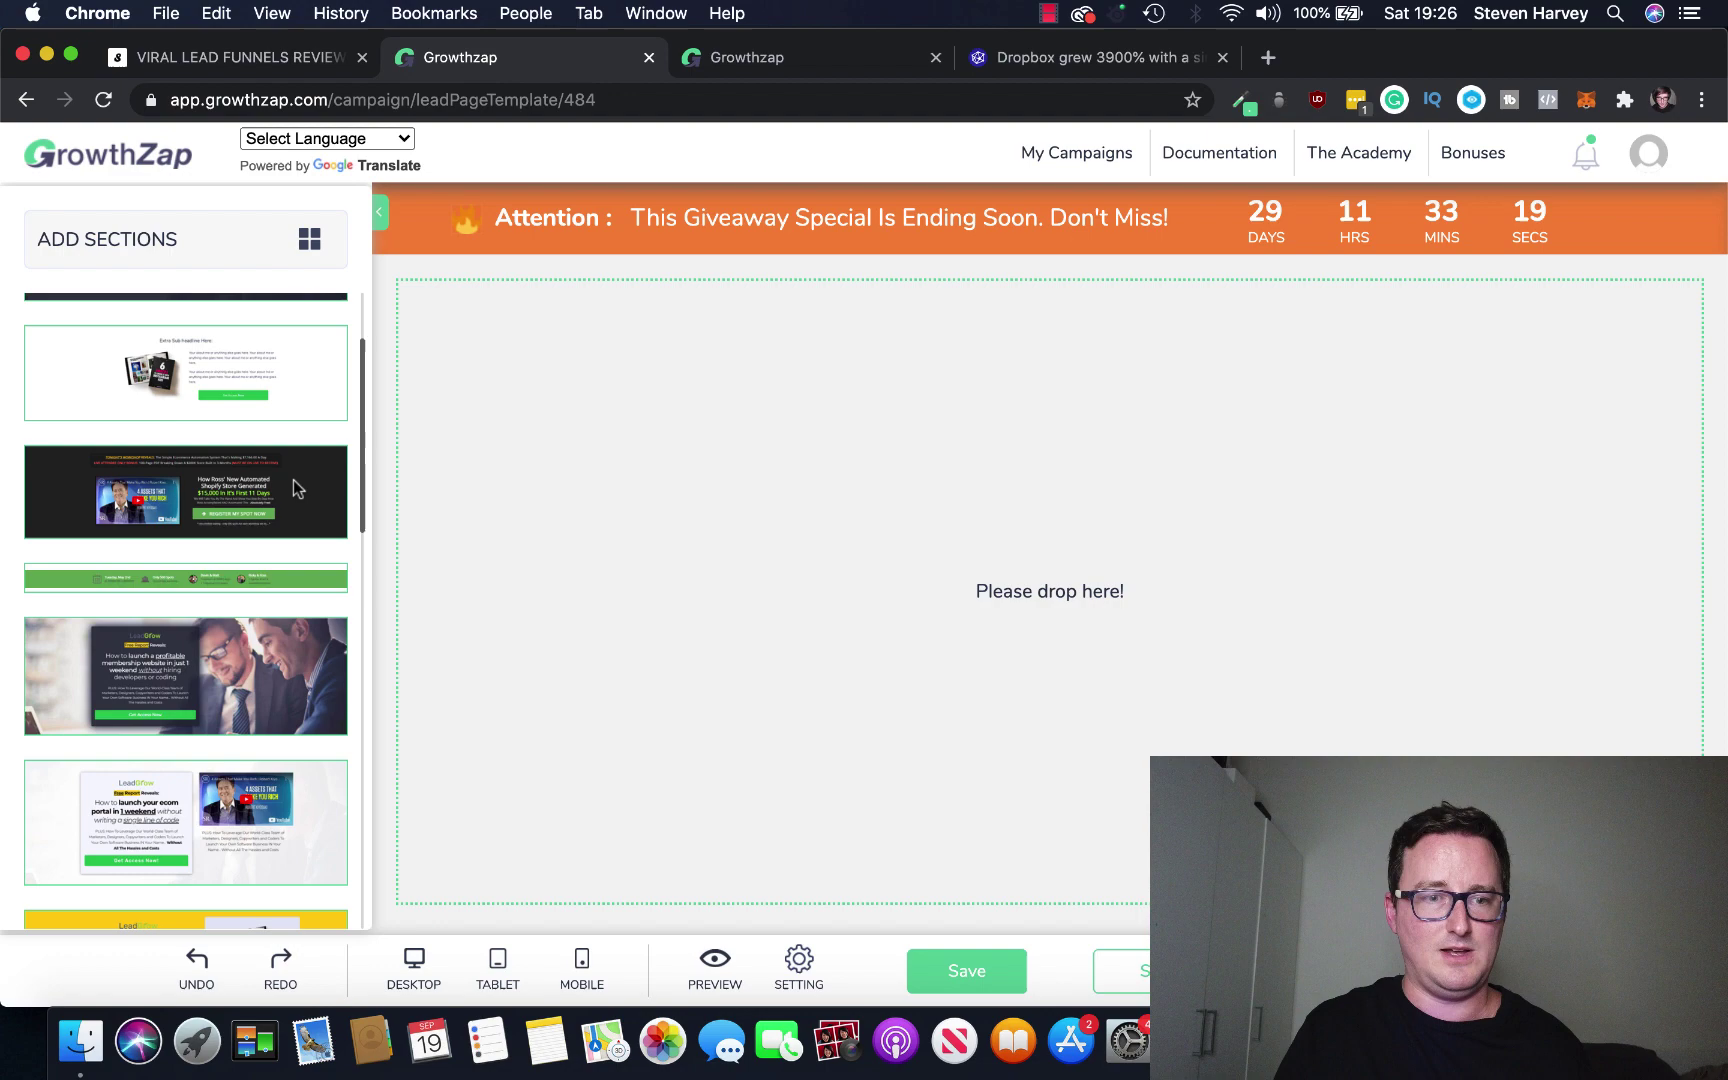
drag(233, 650, 810, 489)
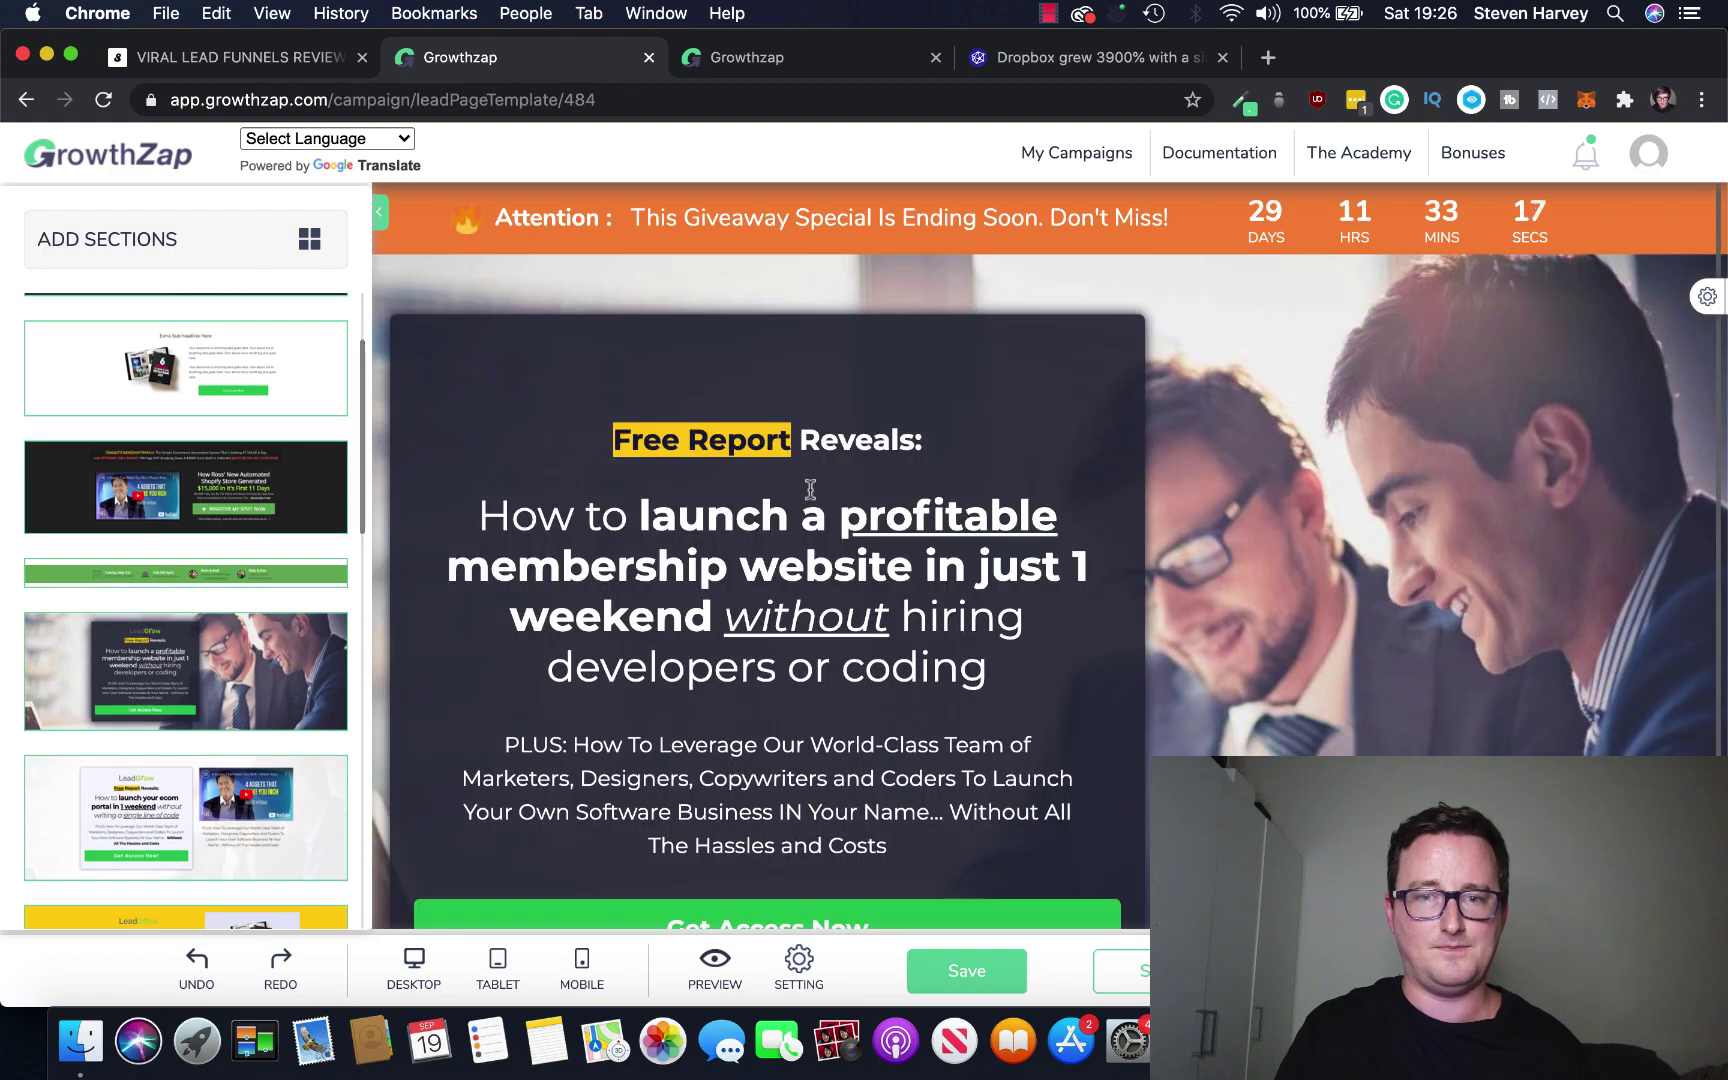
scroll(249, 729, down, 3)
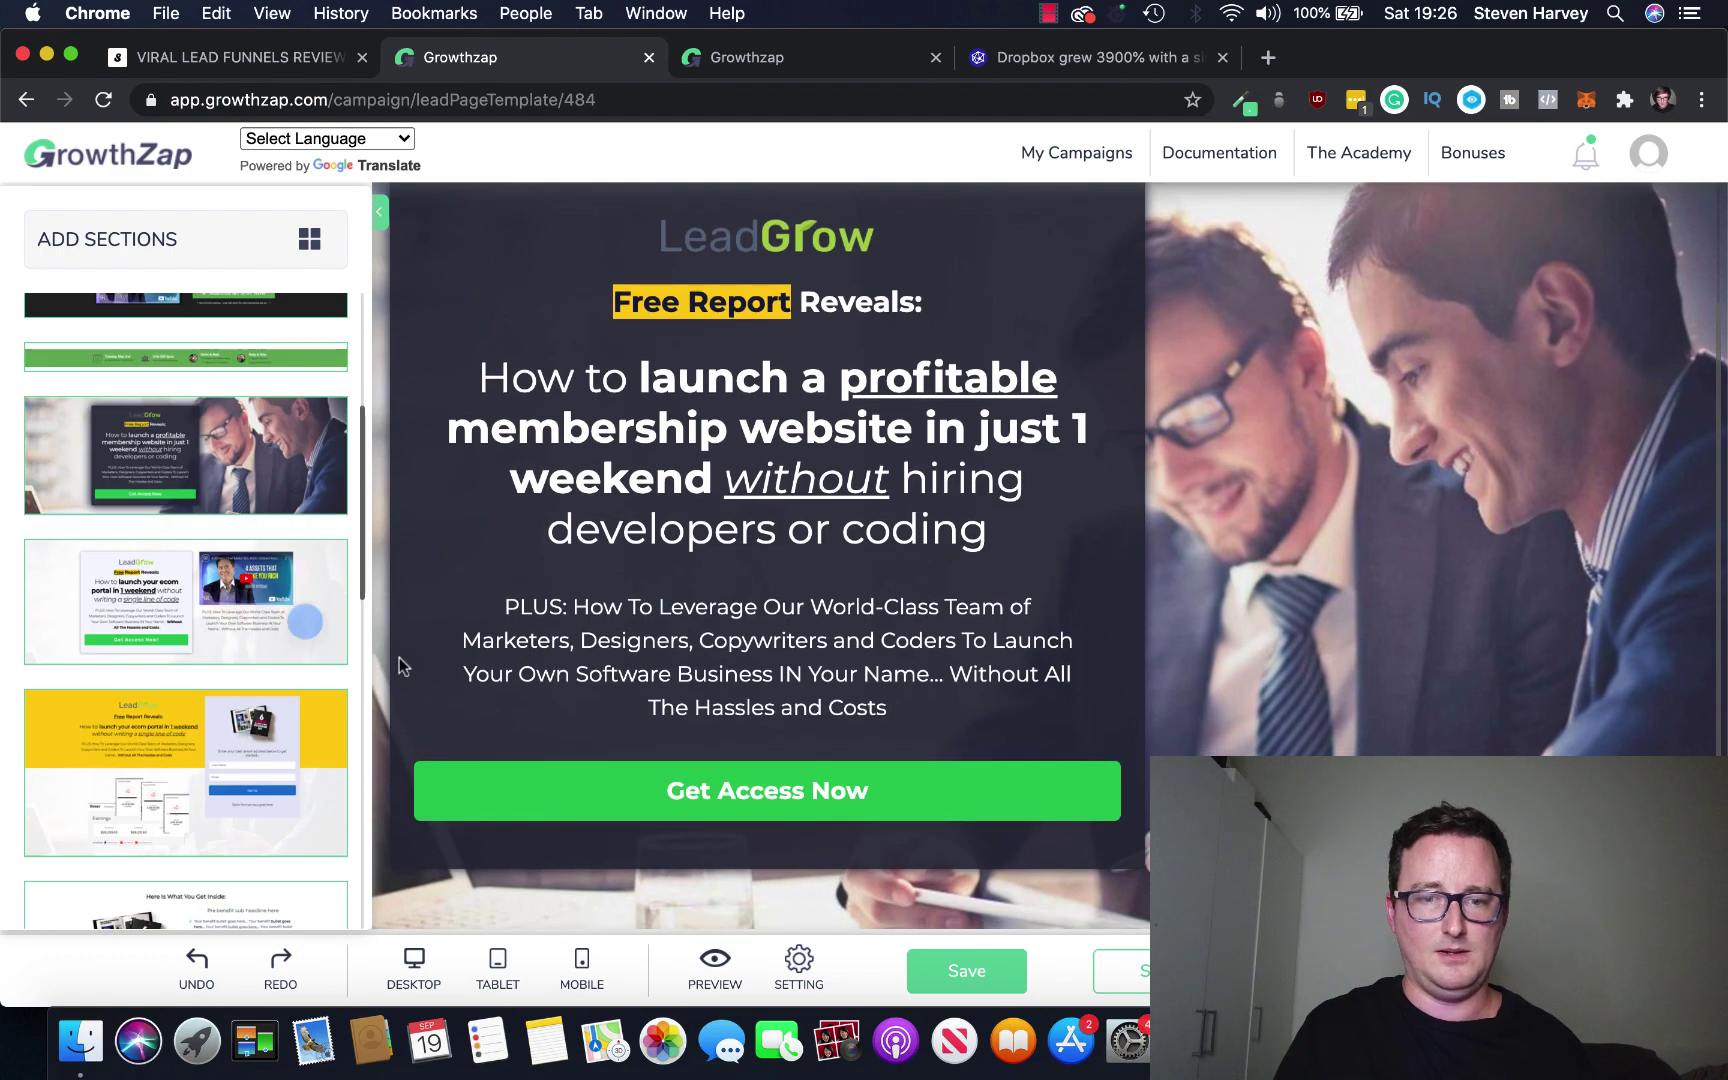
drag(399, 666, 1046, 761)
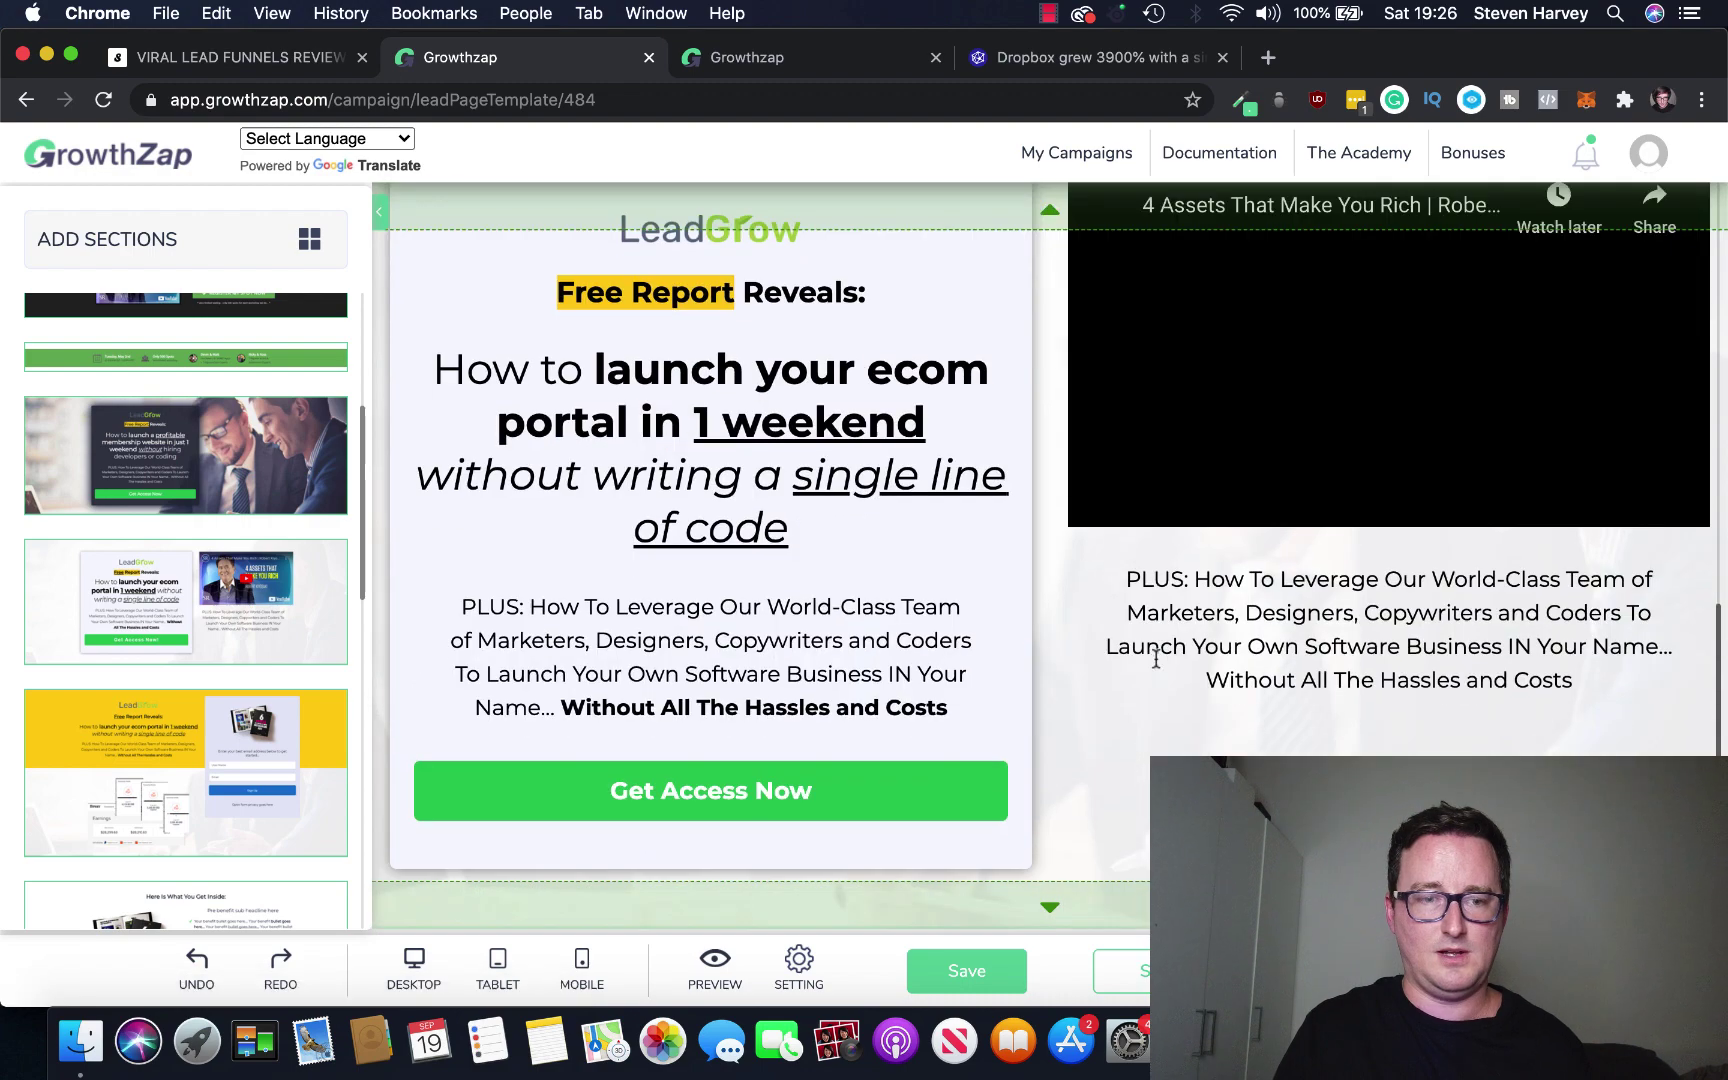
scroll(258, 663, down, 5)
scroll(258, 662, down, 5)
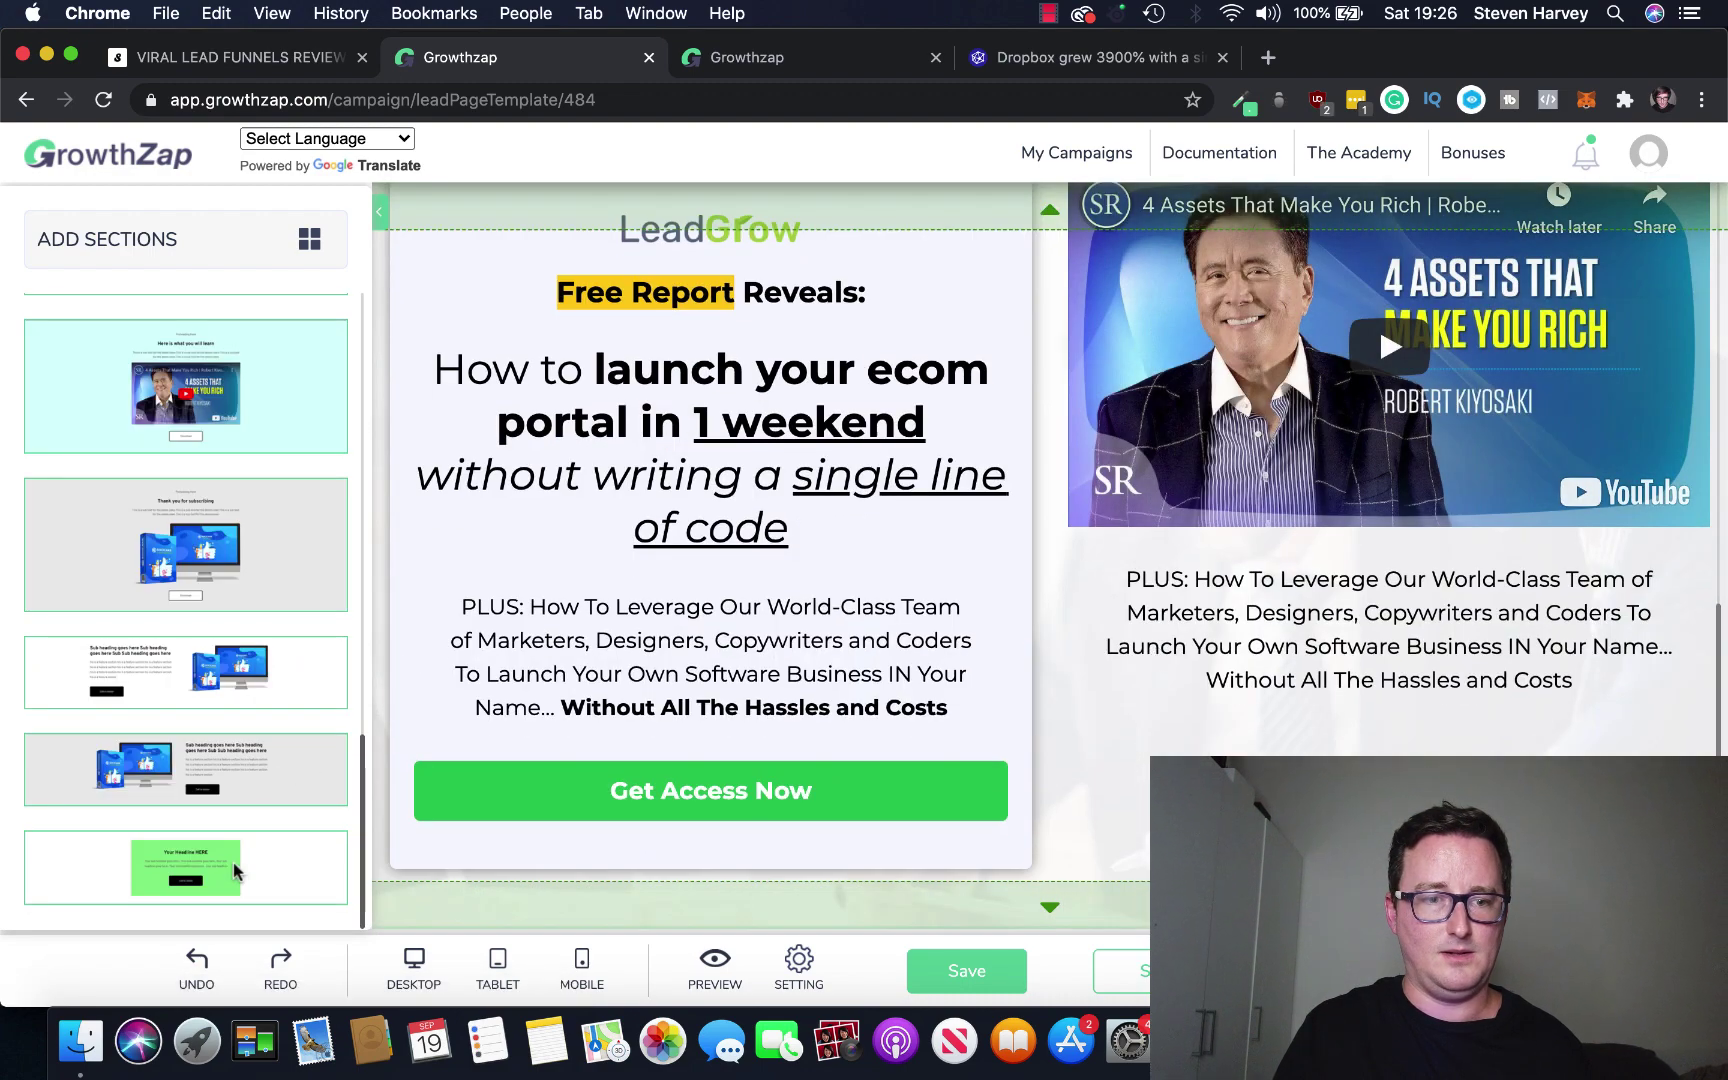
drag(233, 872, 985, 892)
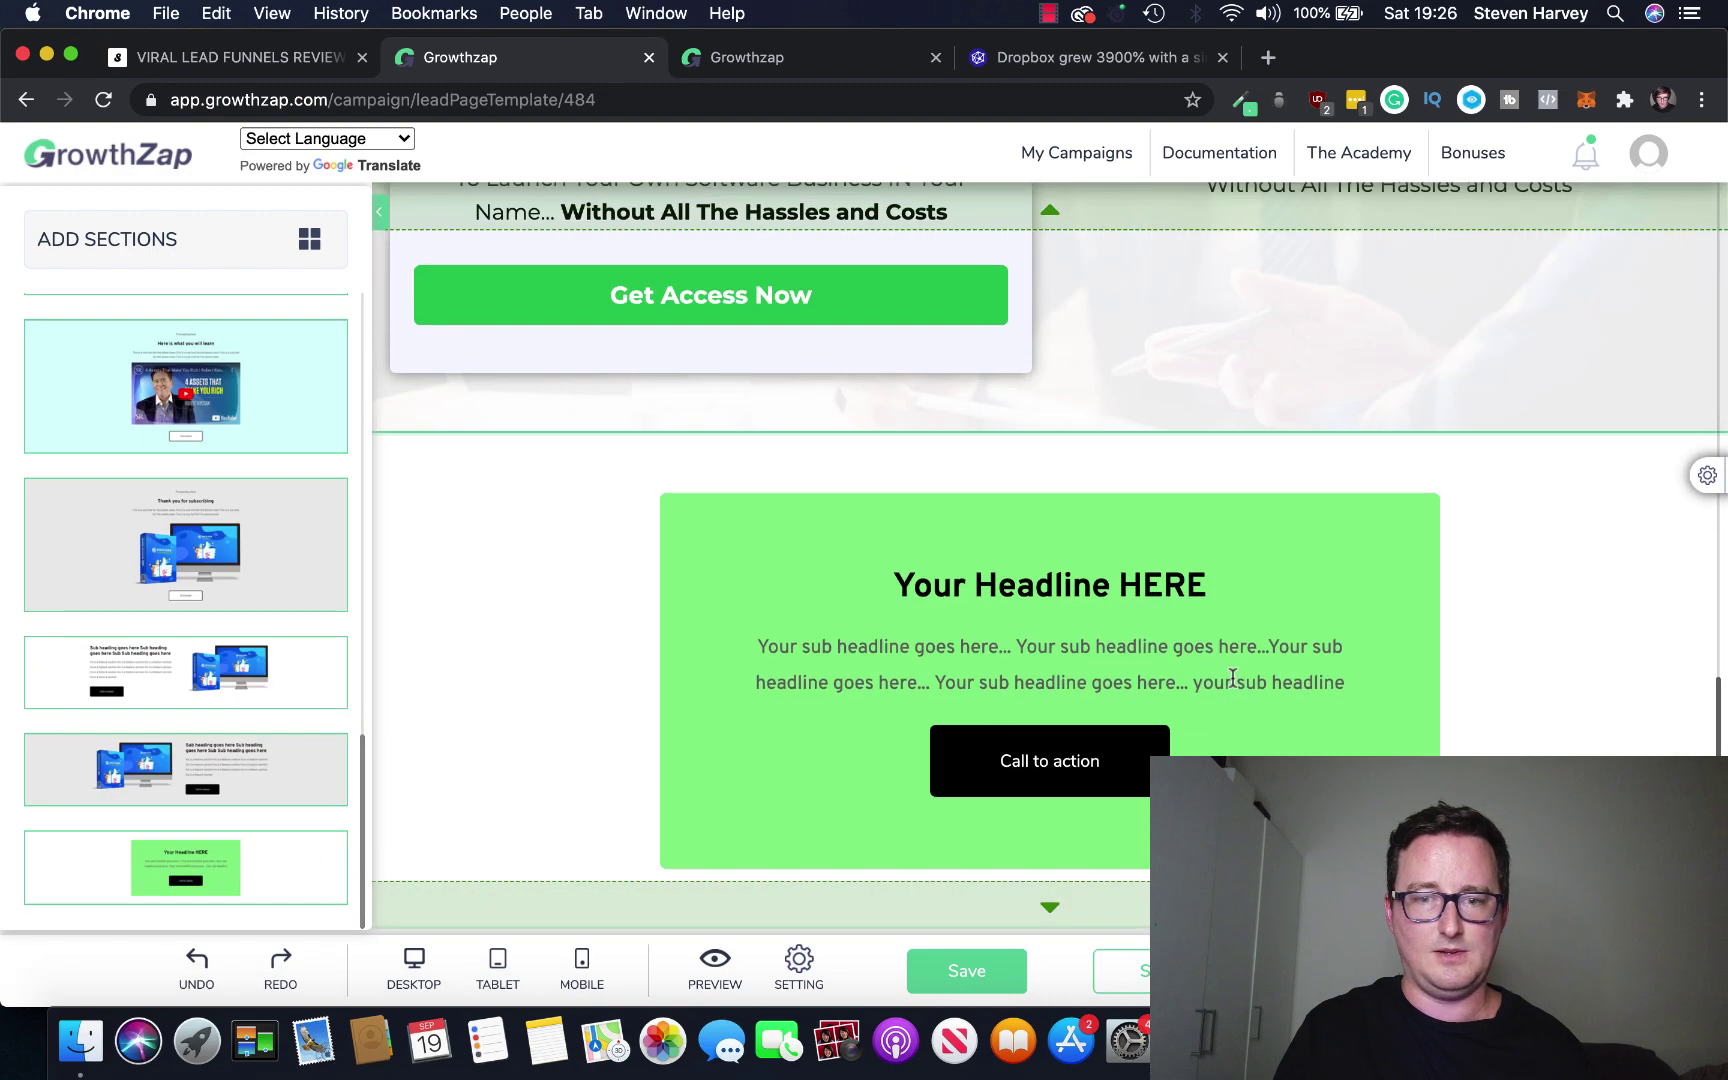
scroll(1215, 675, up, 10)
scroll(1257, 603, up, 5)
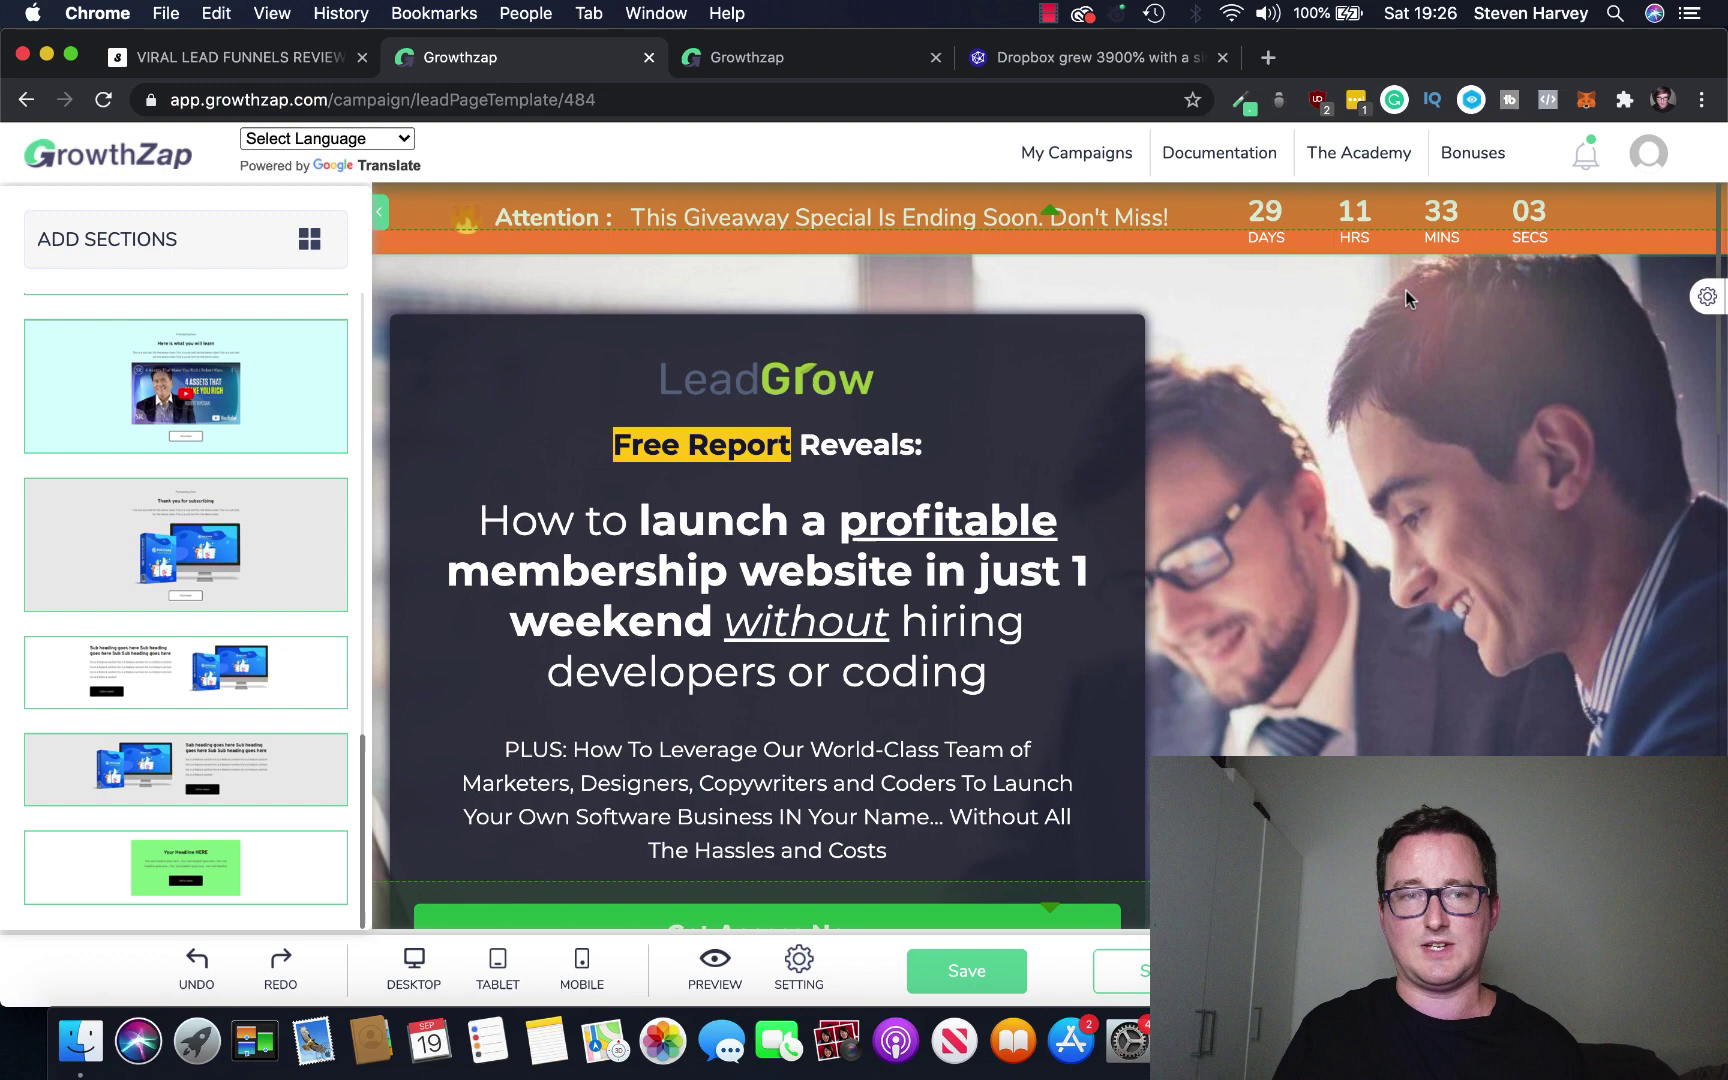
scroll(328, 521, up, 5)
scroll(314, 517, up, 5)
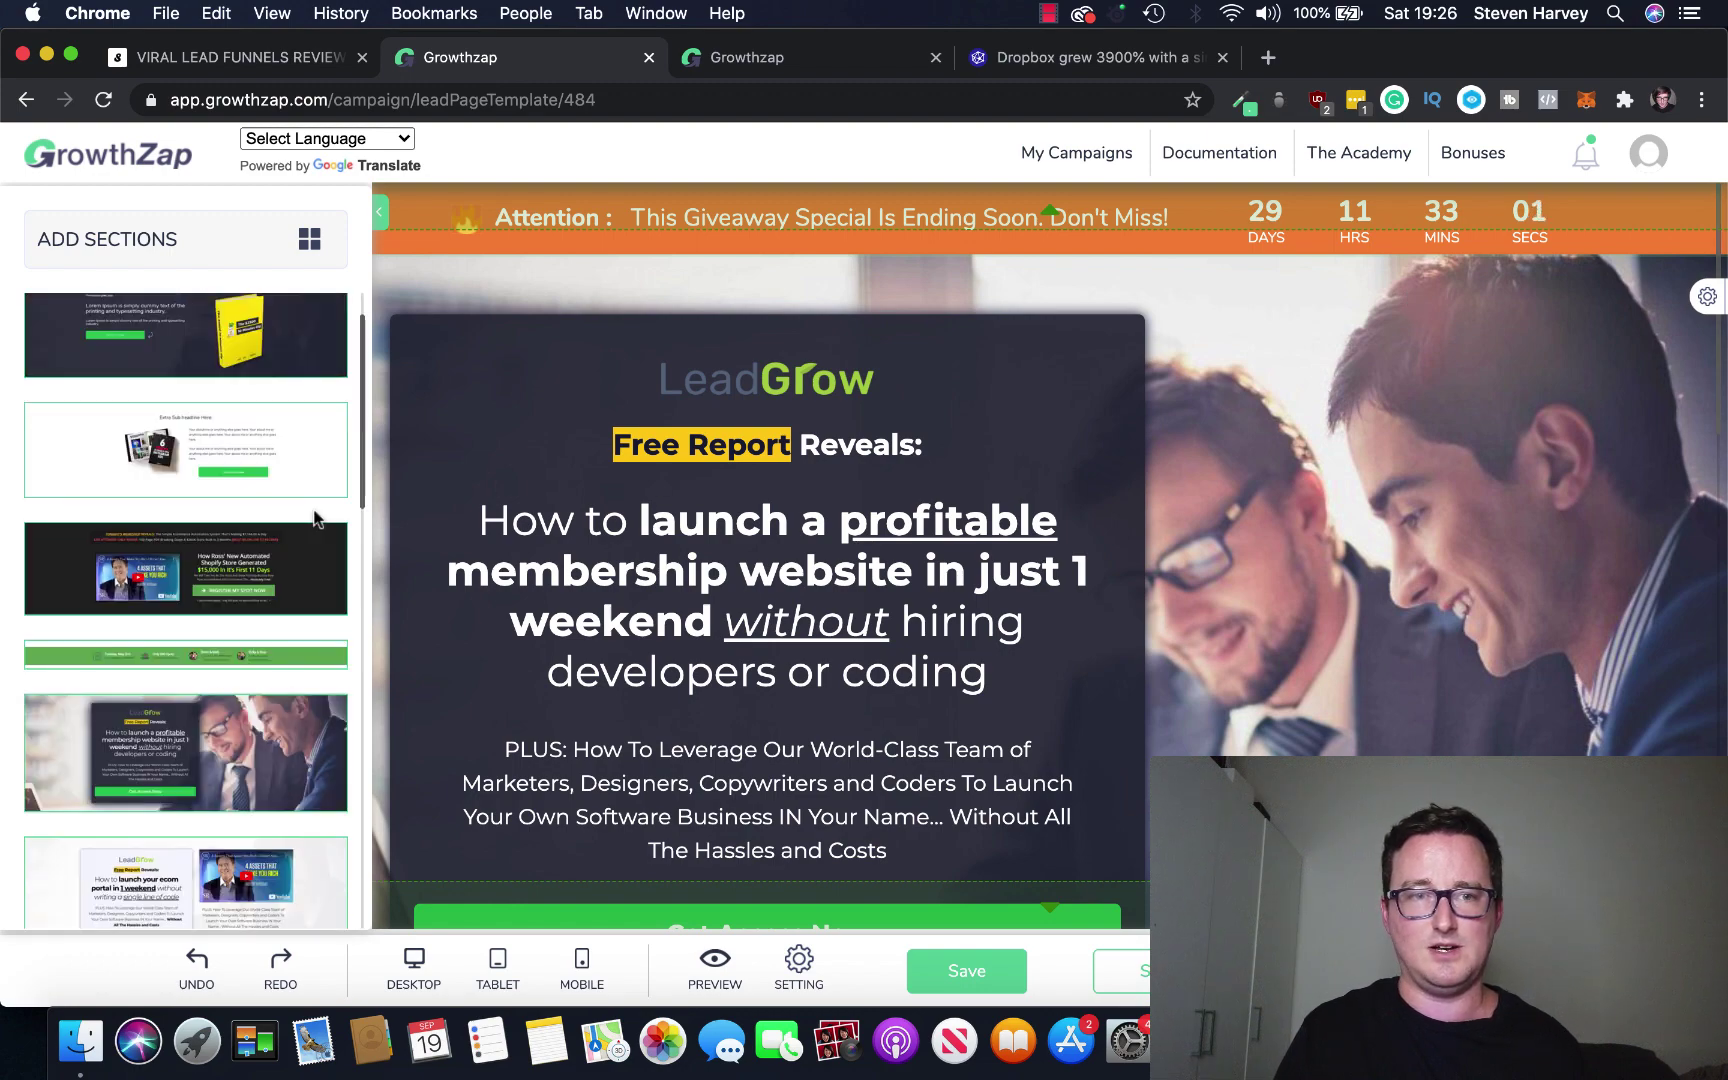
scroll(315, 517, up, 2)
click(400, 139)
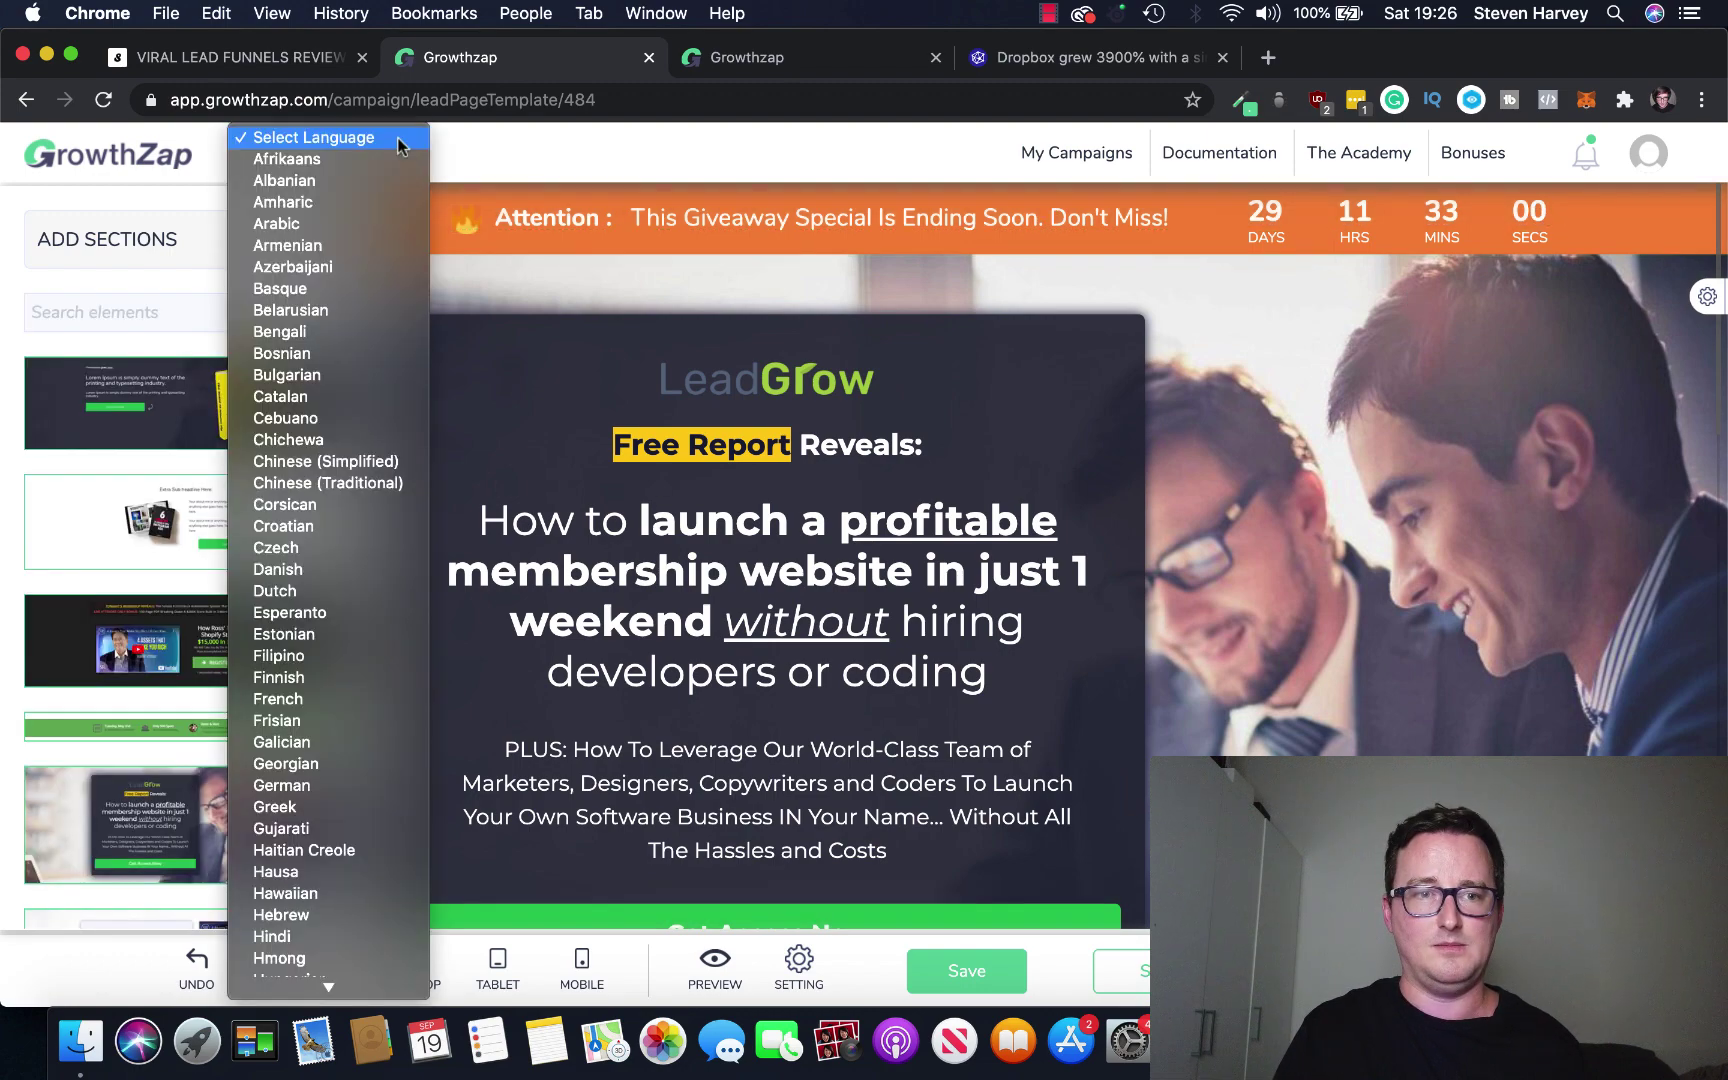
click(551, 136)
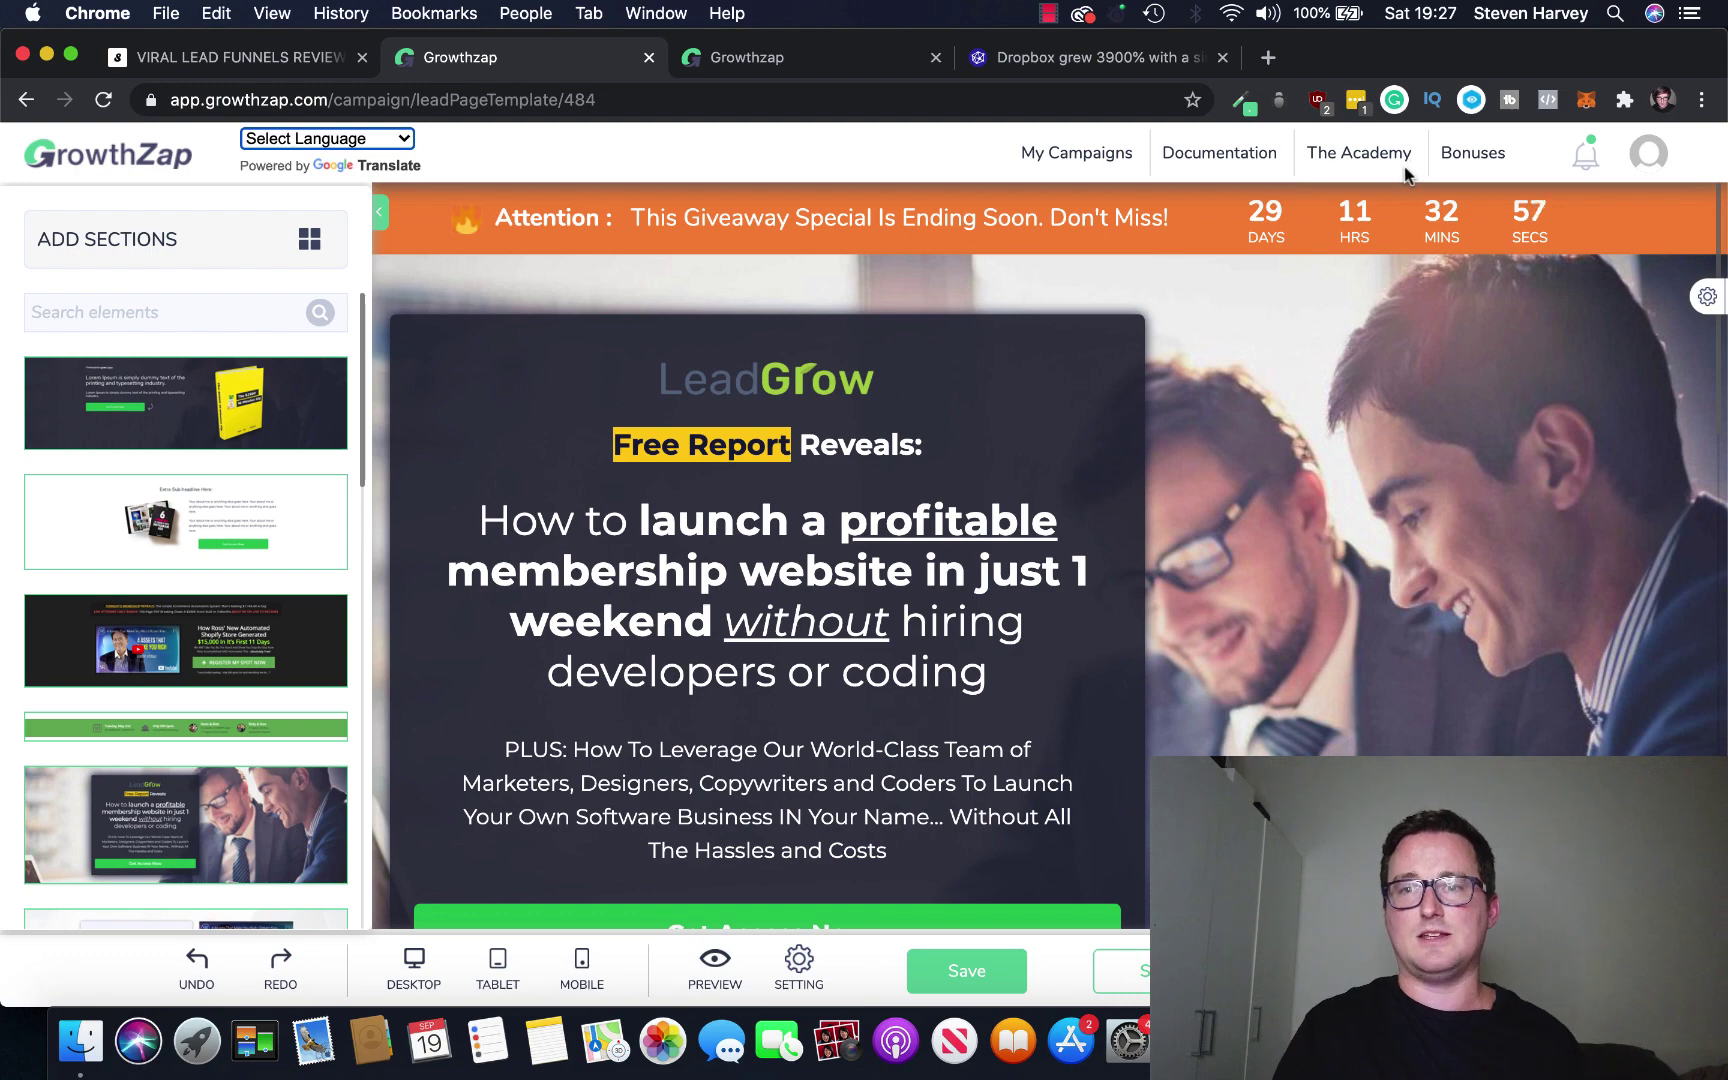
click(1358, 155)
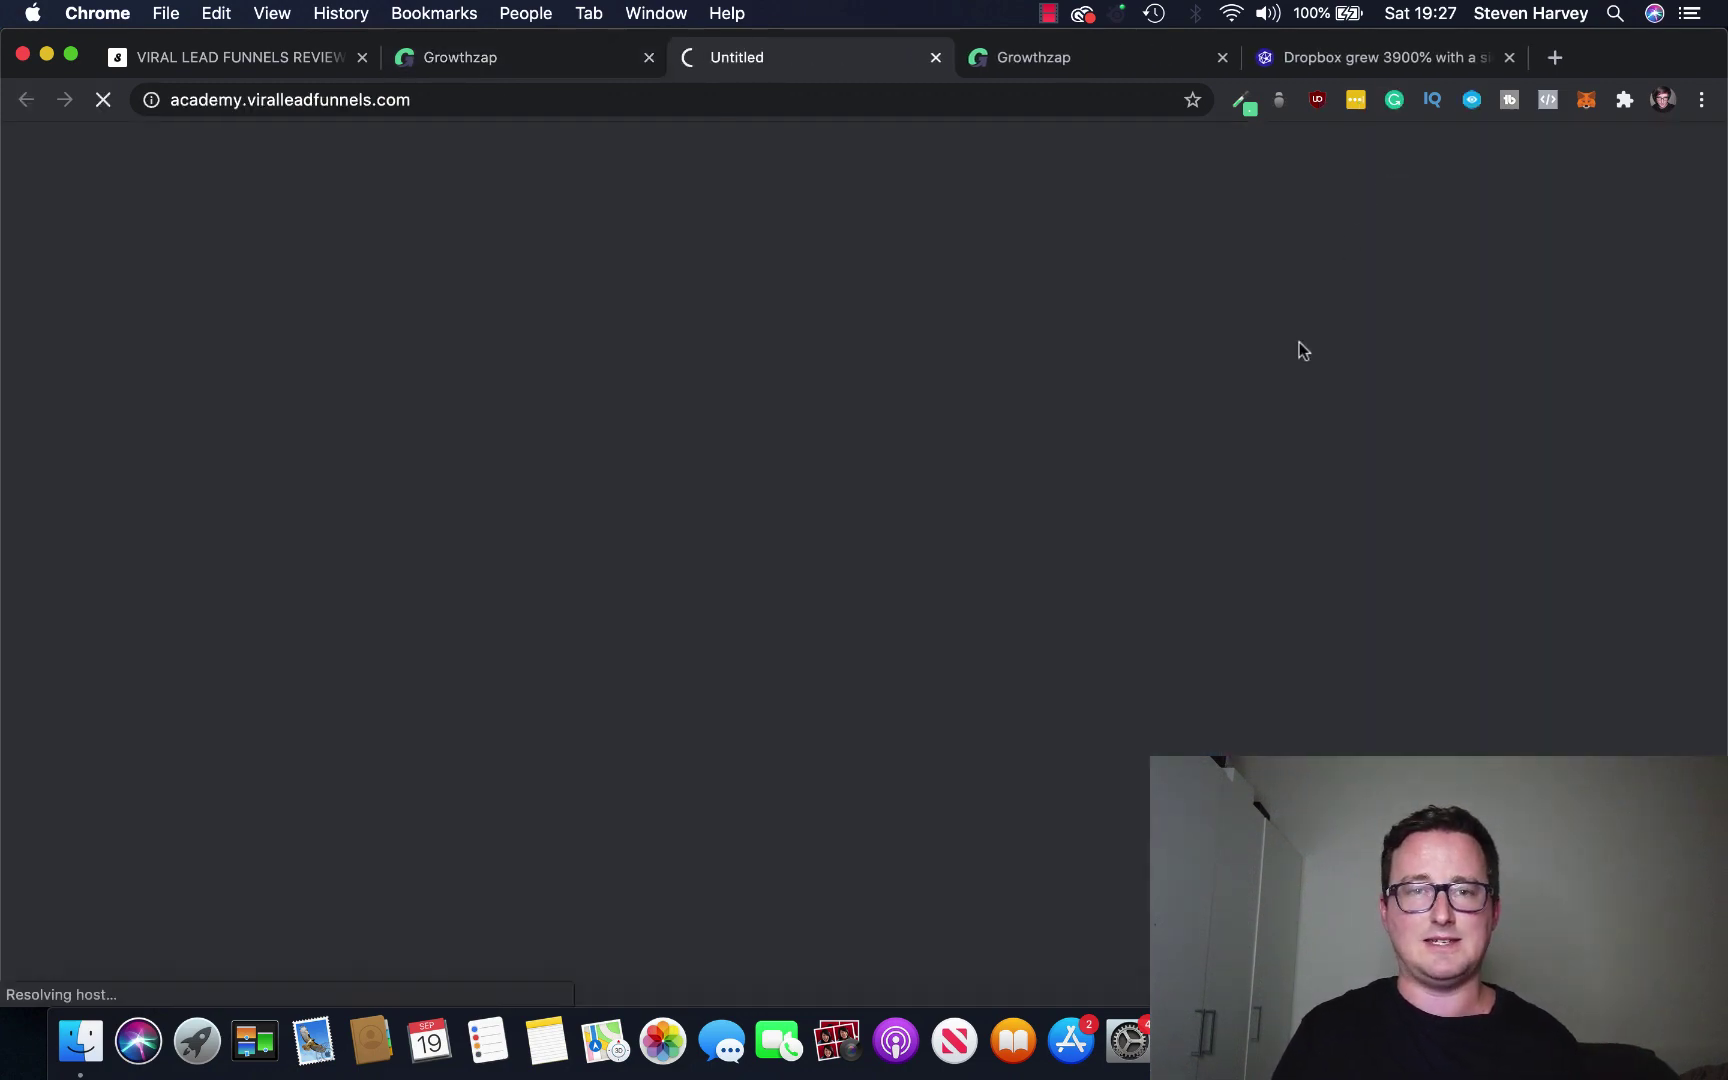
click(935, 57)
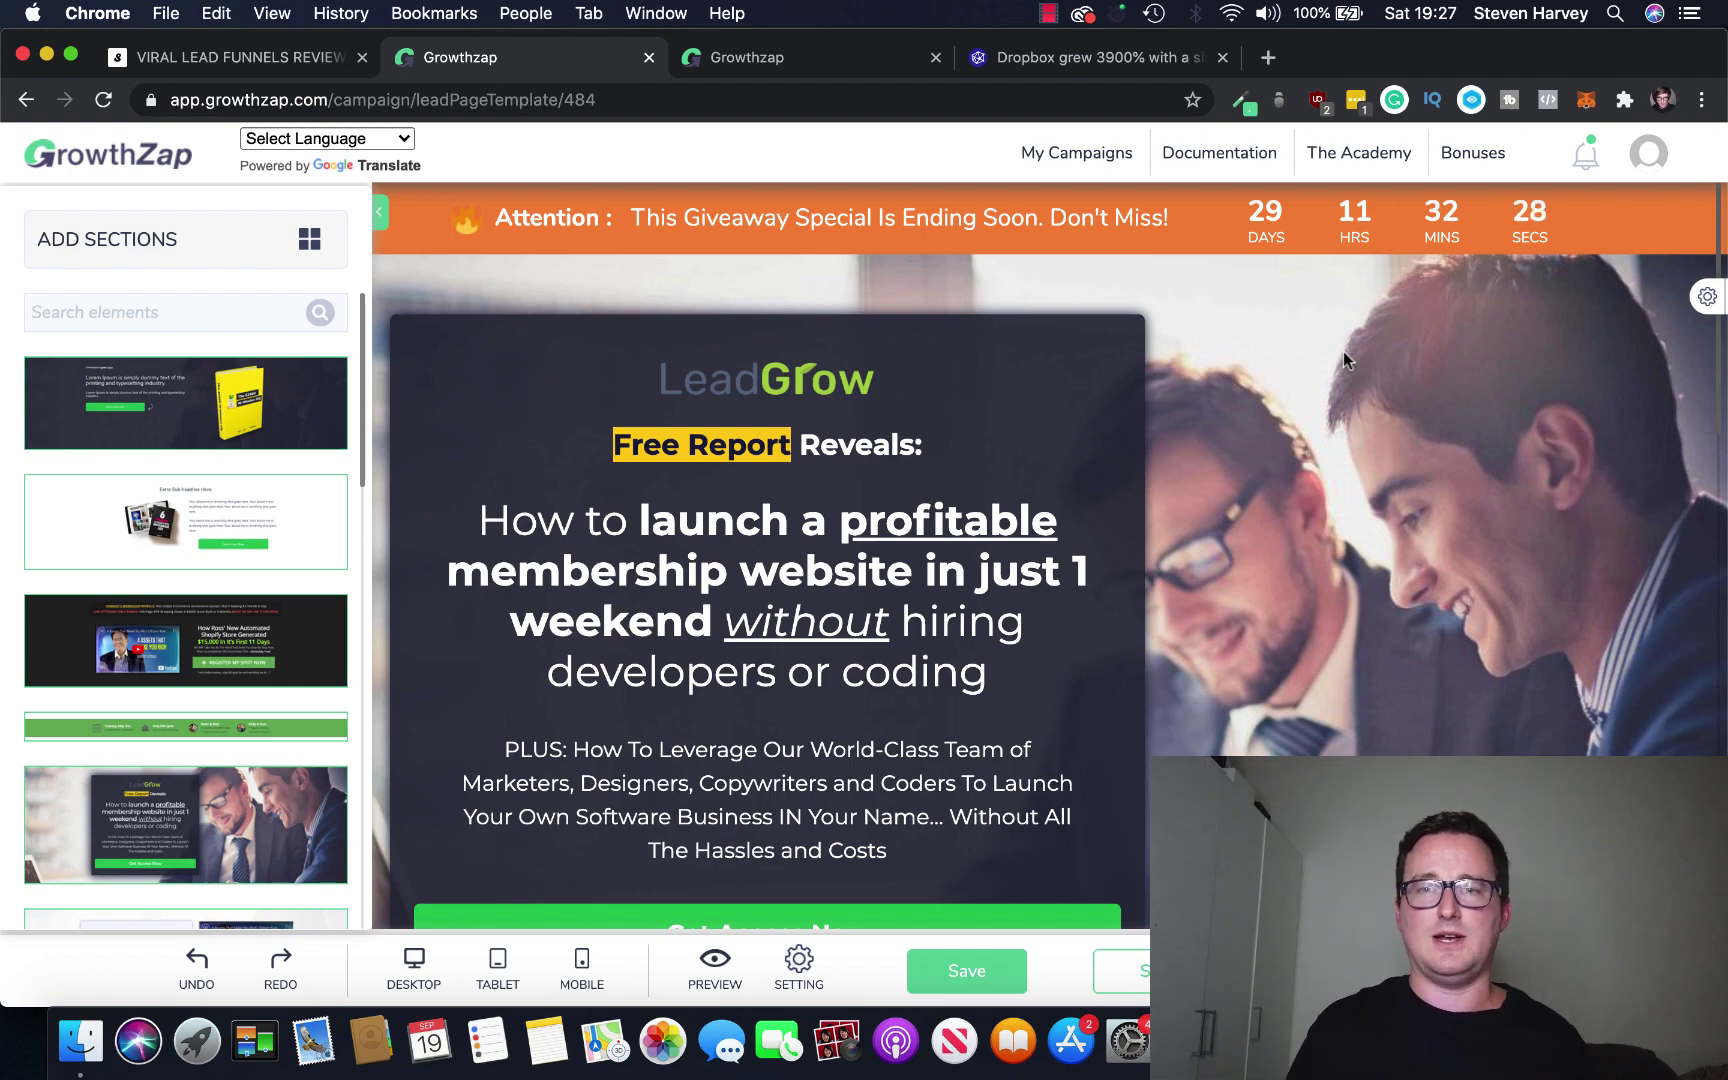
scroll(1343, 356, down, 2)
scroll(1296, 345, down, 2)
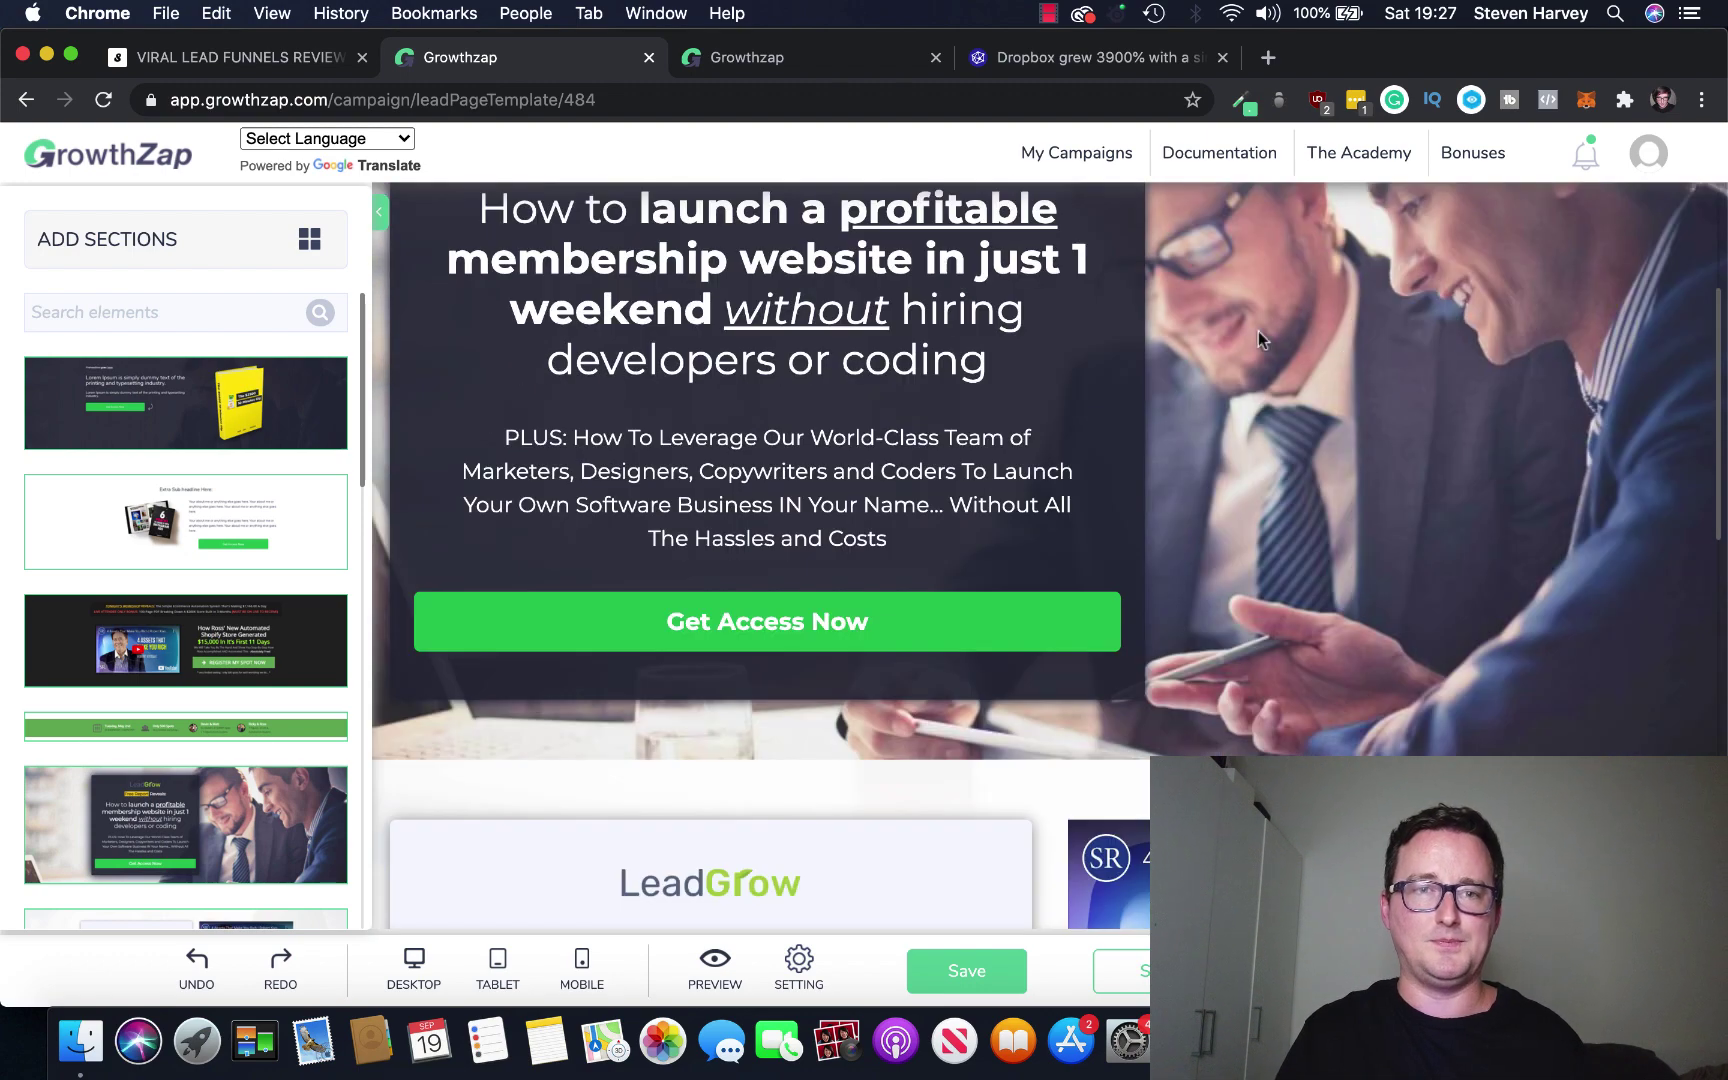
Step: Switch to the Viral Lead Funnels review and reach its Pricing & OTO's section
click(312, 57)
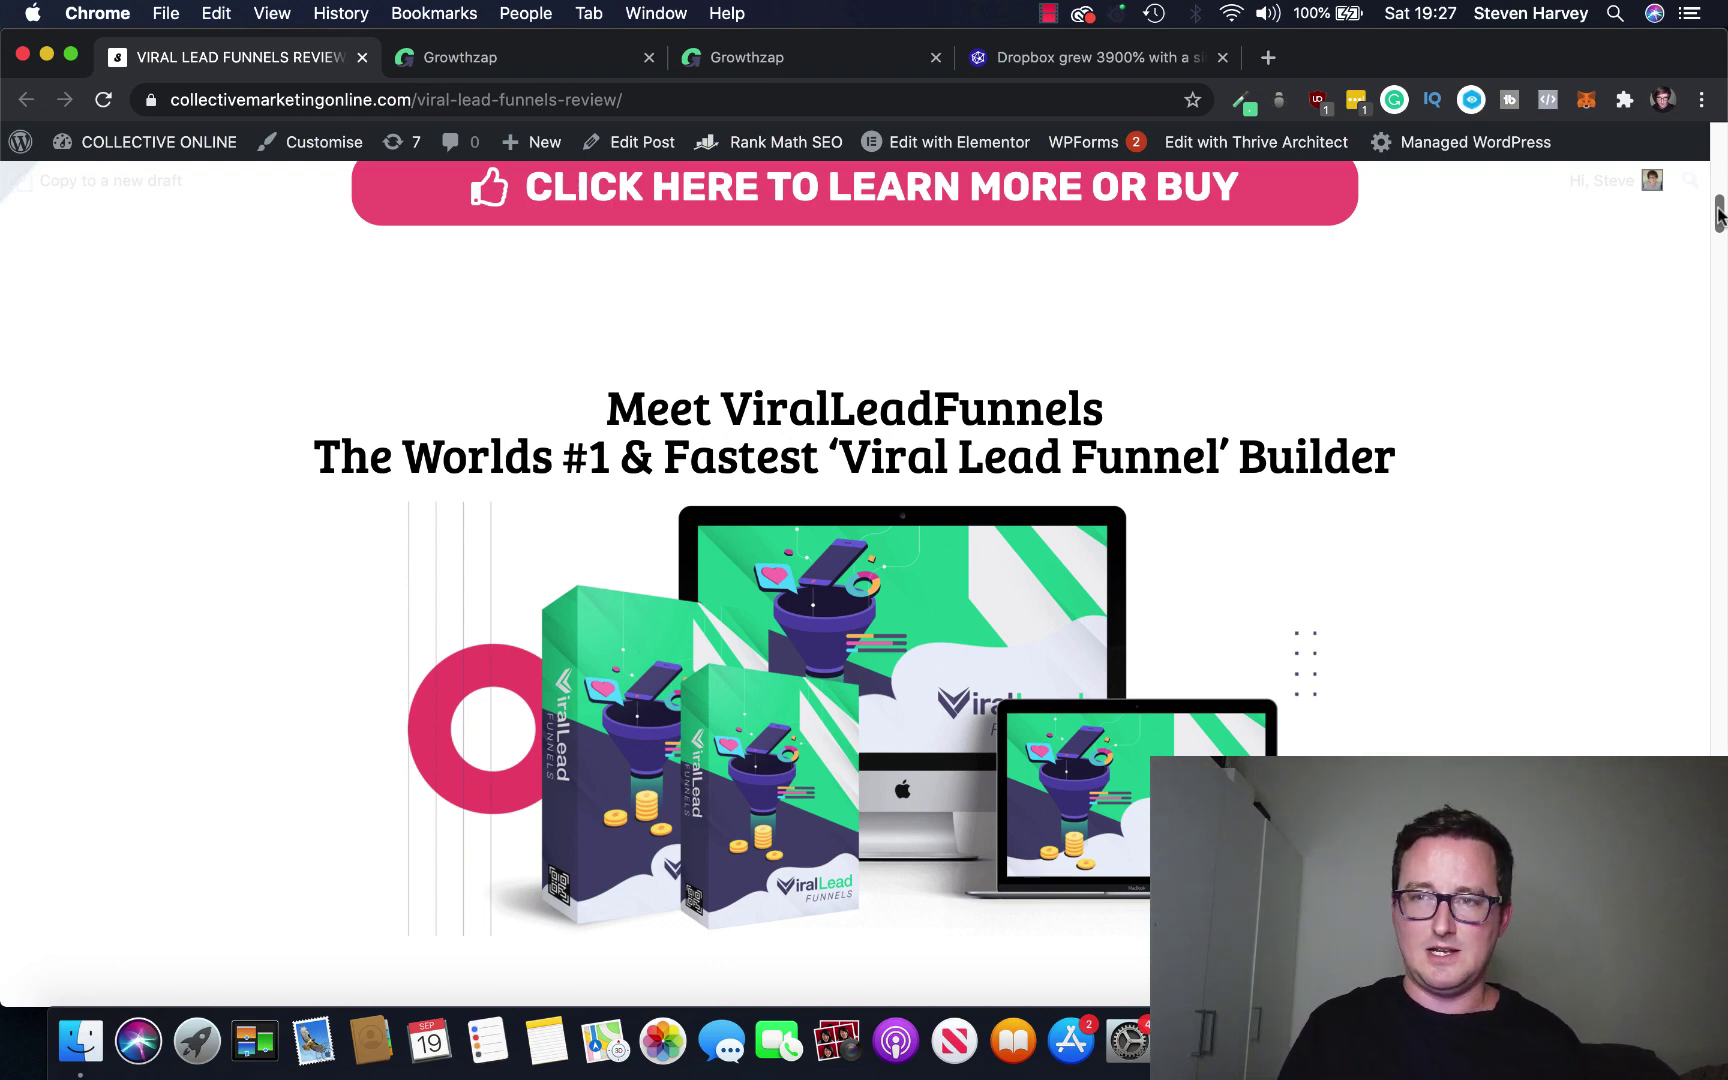
drag(1719, 216, 1715, 229)
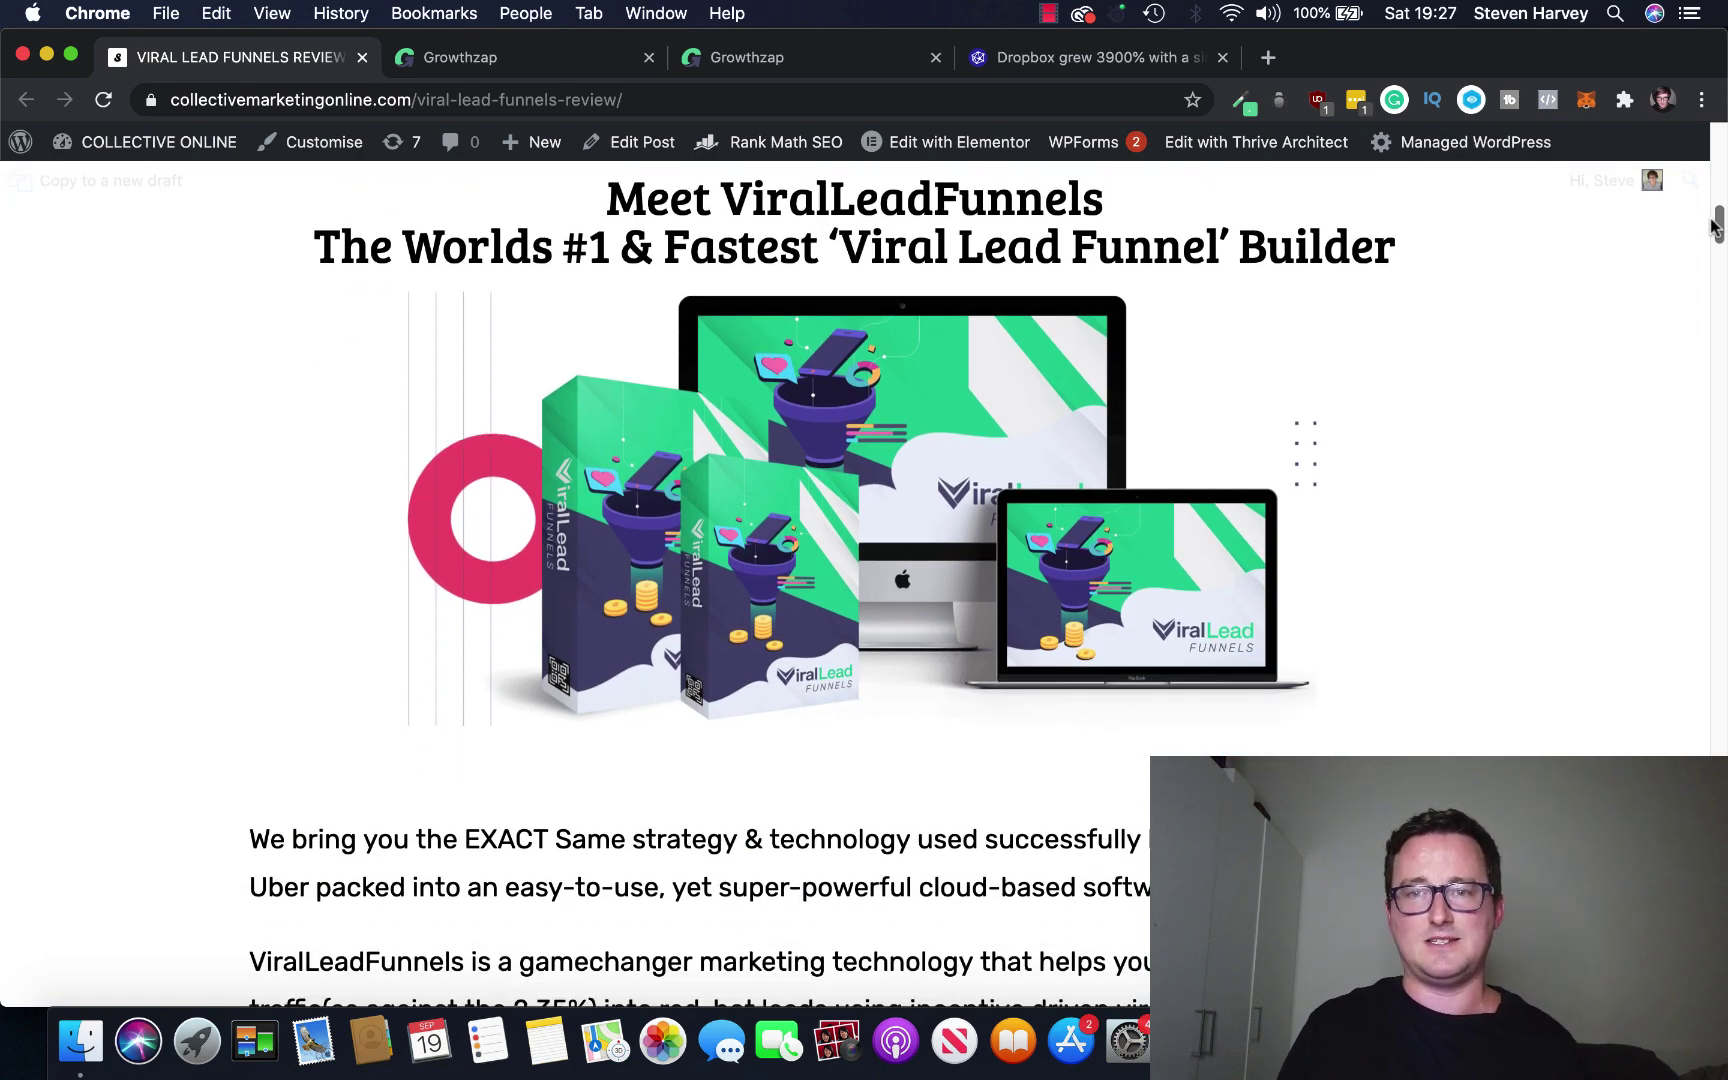
mouse_move(1715, 230)
mouse_down()
mouse_move(1716, 386)
mouse_move(1678, 386)
mouse_up()
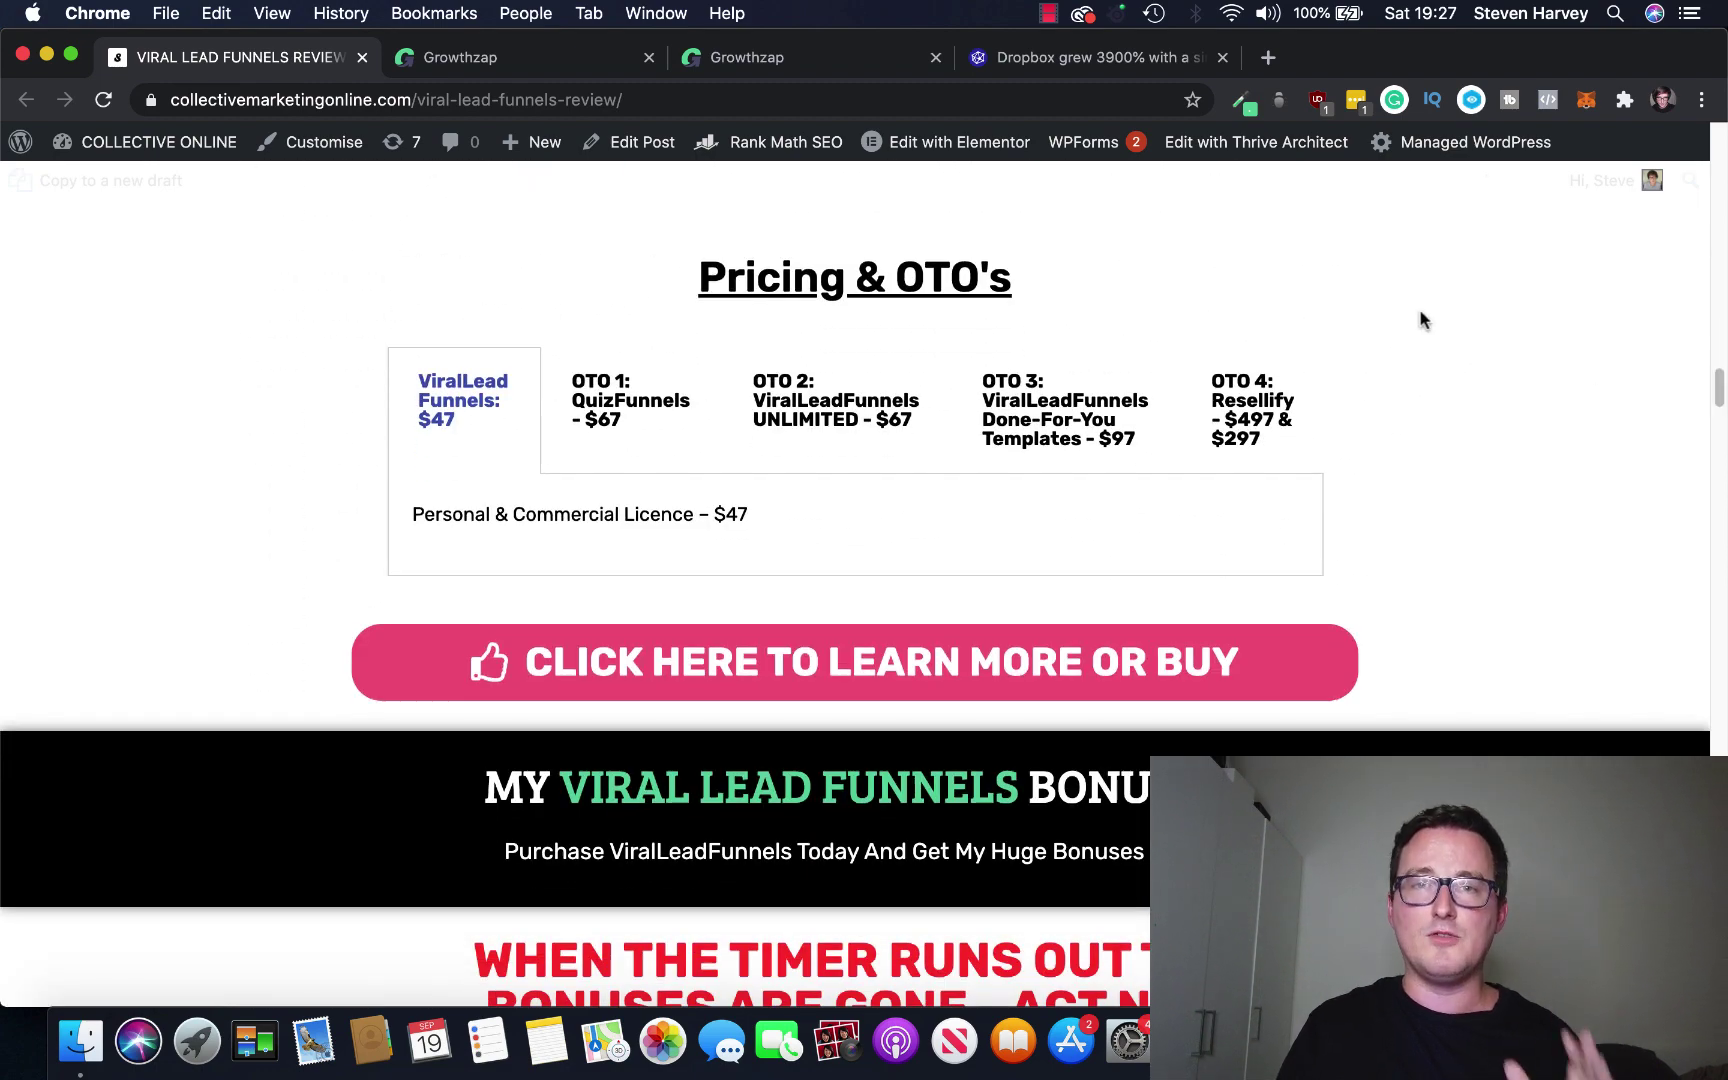
scroll(1420, 320, up, 1)
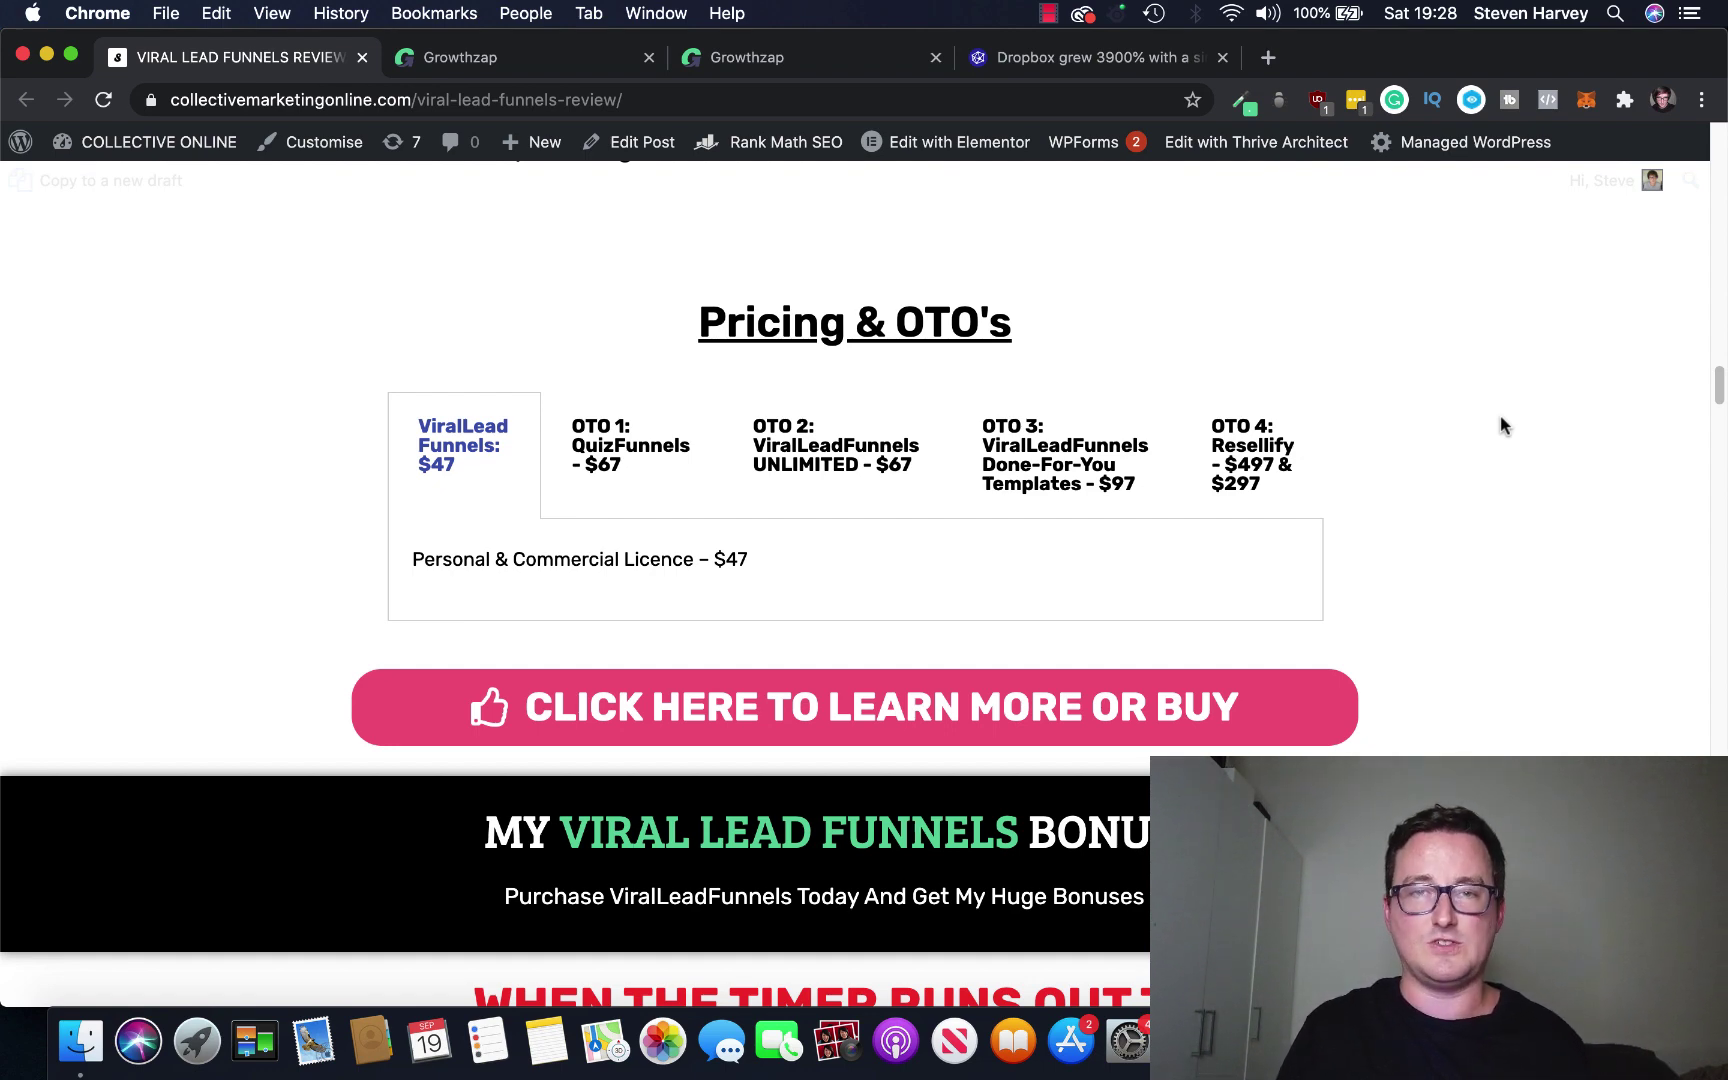
Step: View the OTO 1 QuizFunnels $67 details, then the OTO 2 ViralLeadFunnels UNLIMITED $67 details
click(661, 481)
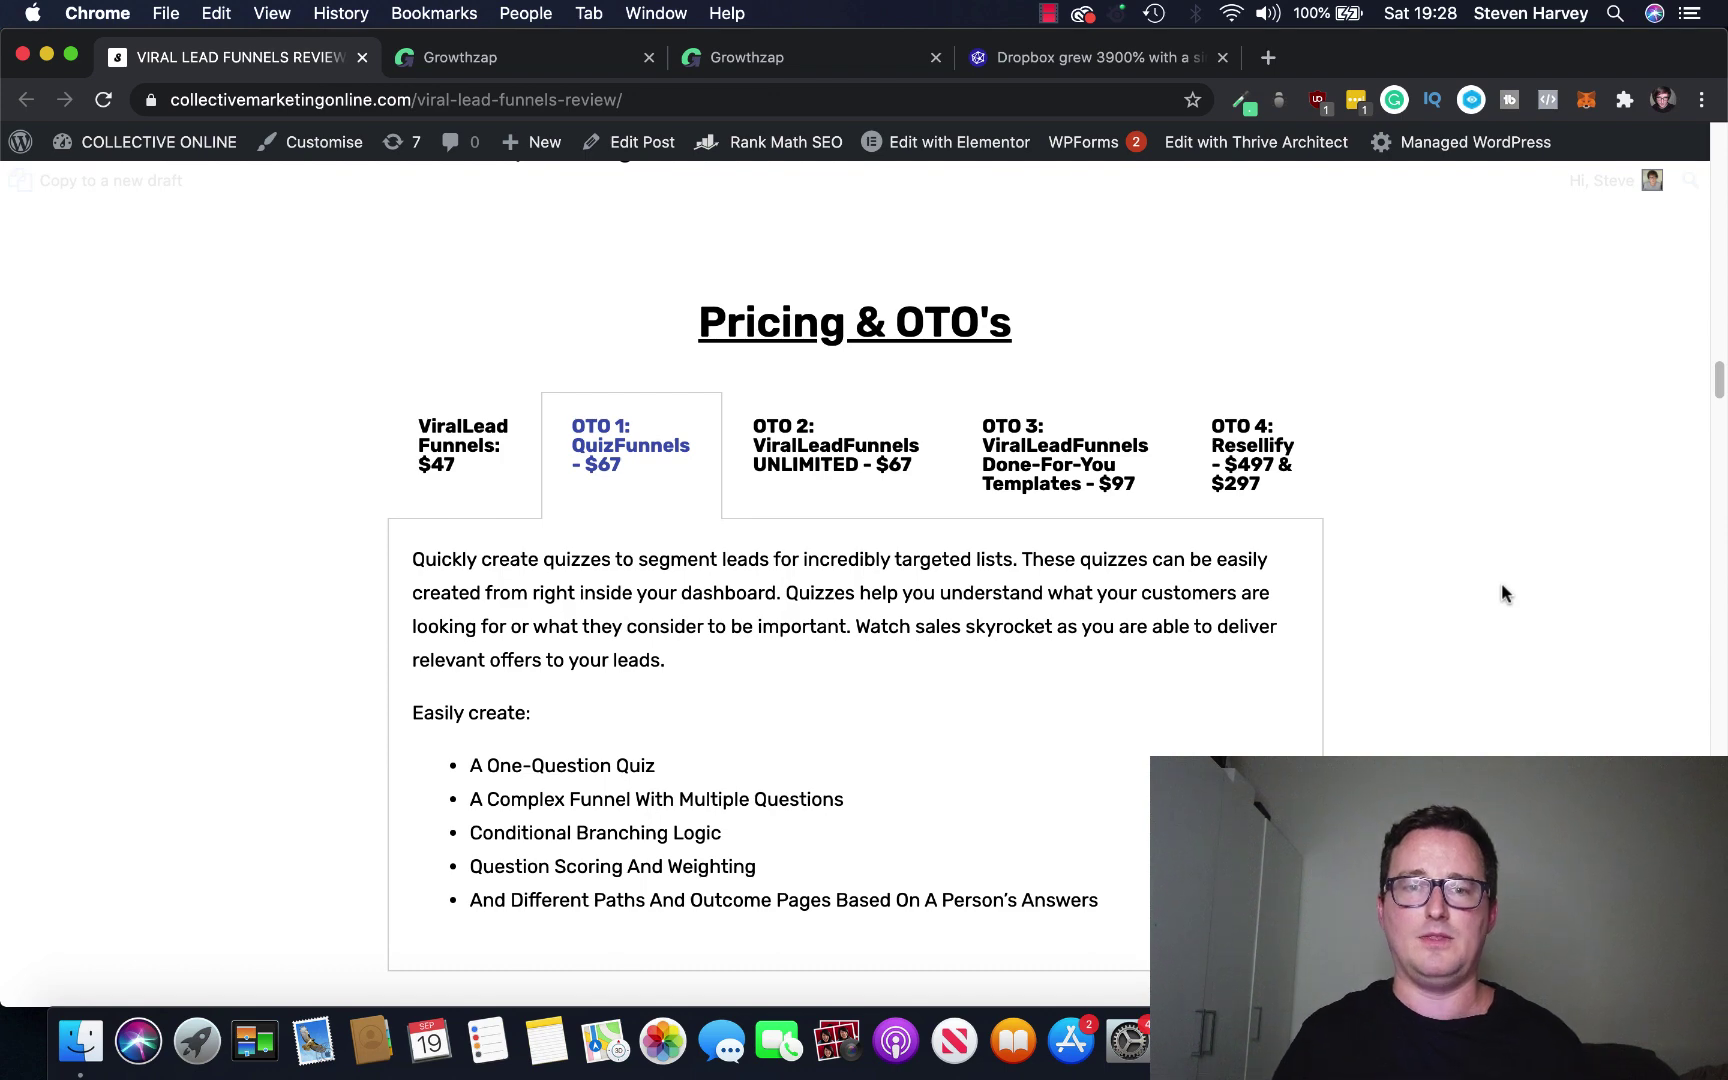
click(852, 484)
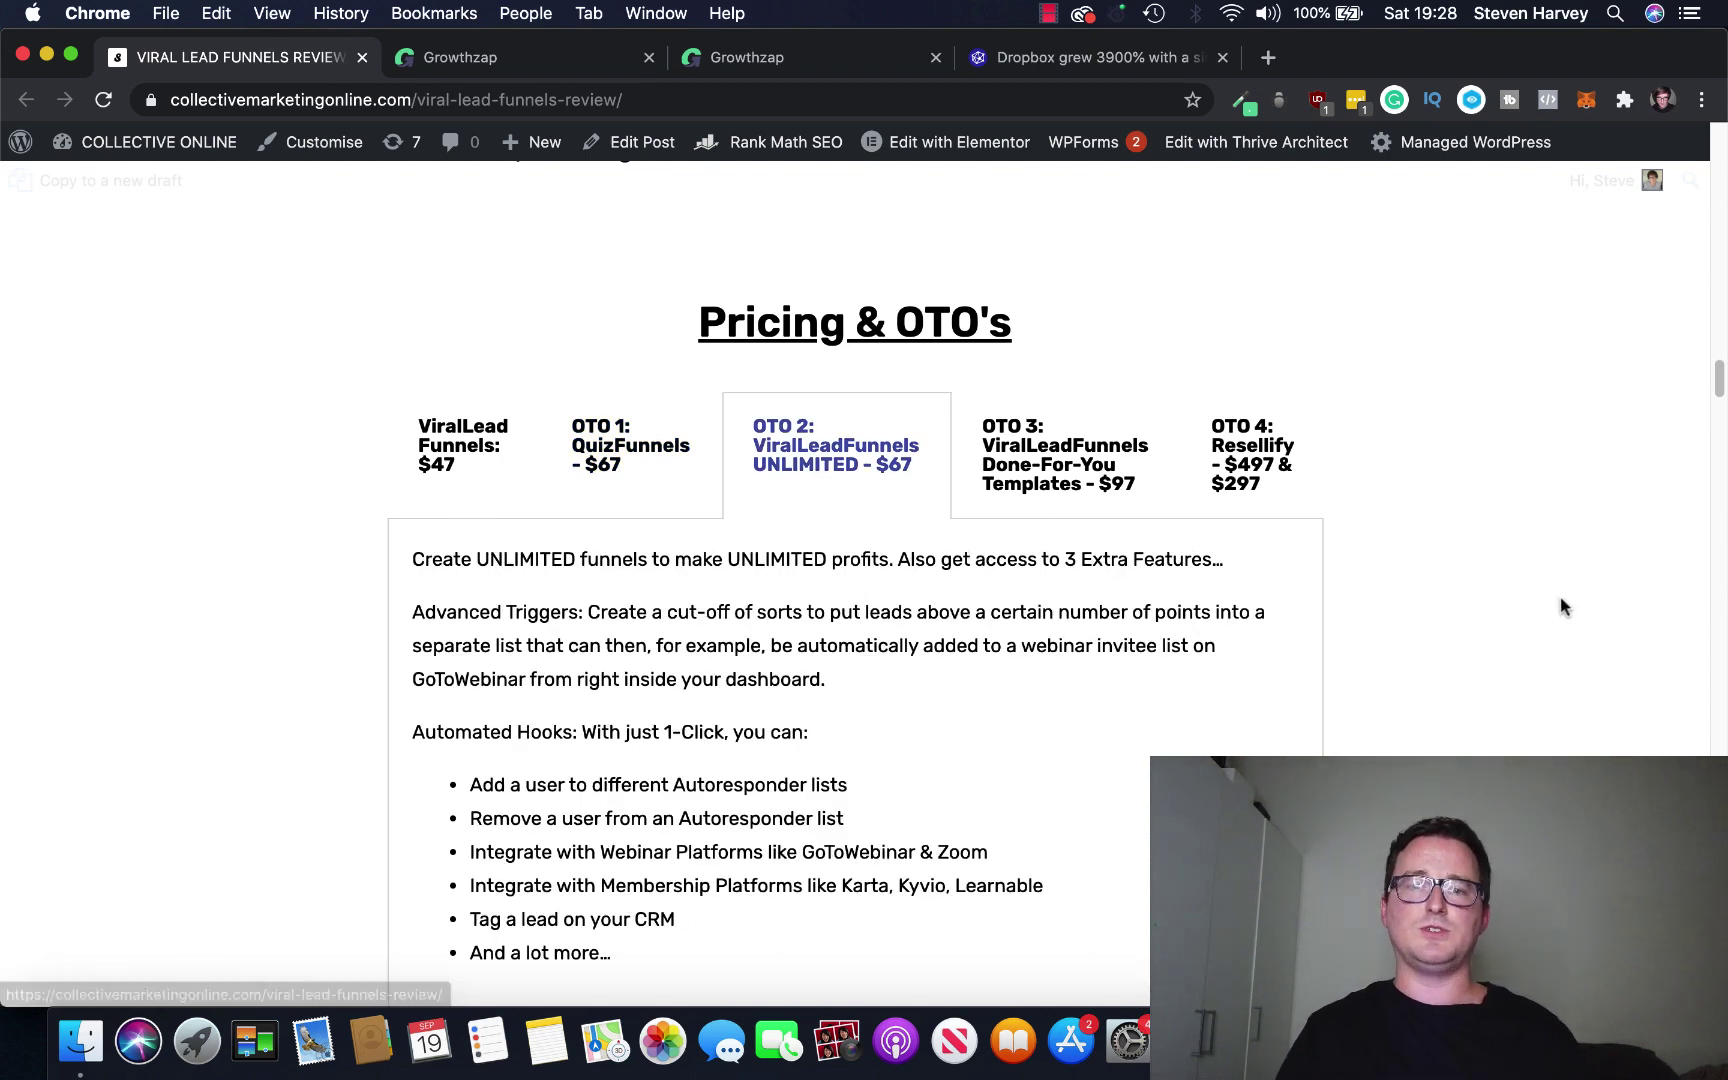
scroll(1561, 608, down, 1)
scroll(1561, 598, down, 1)
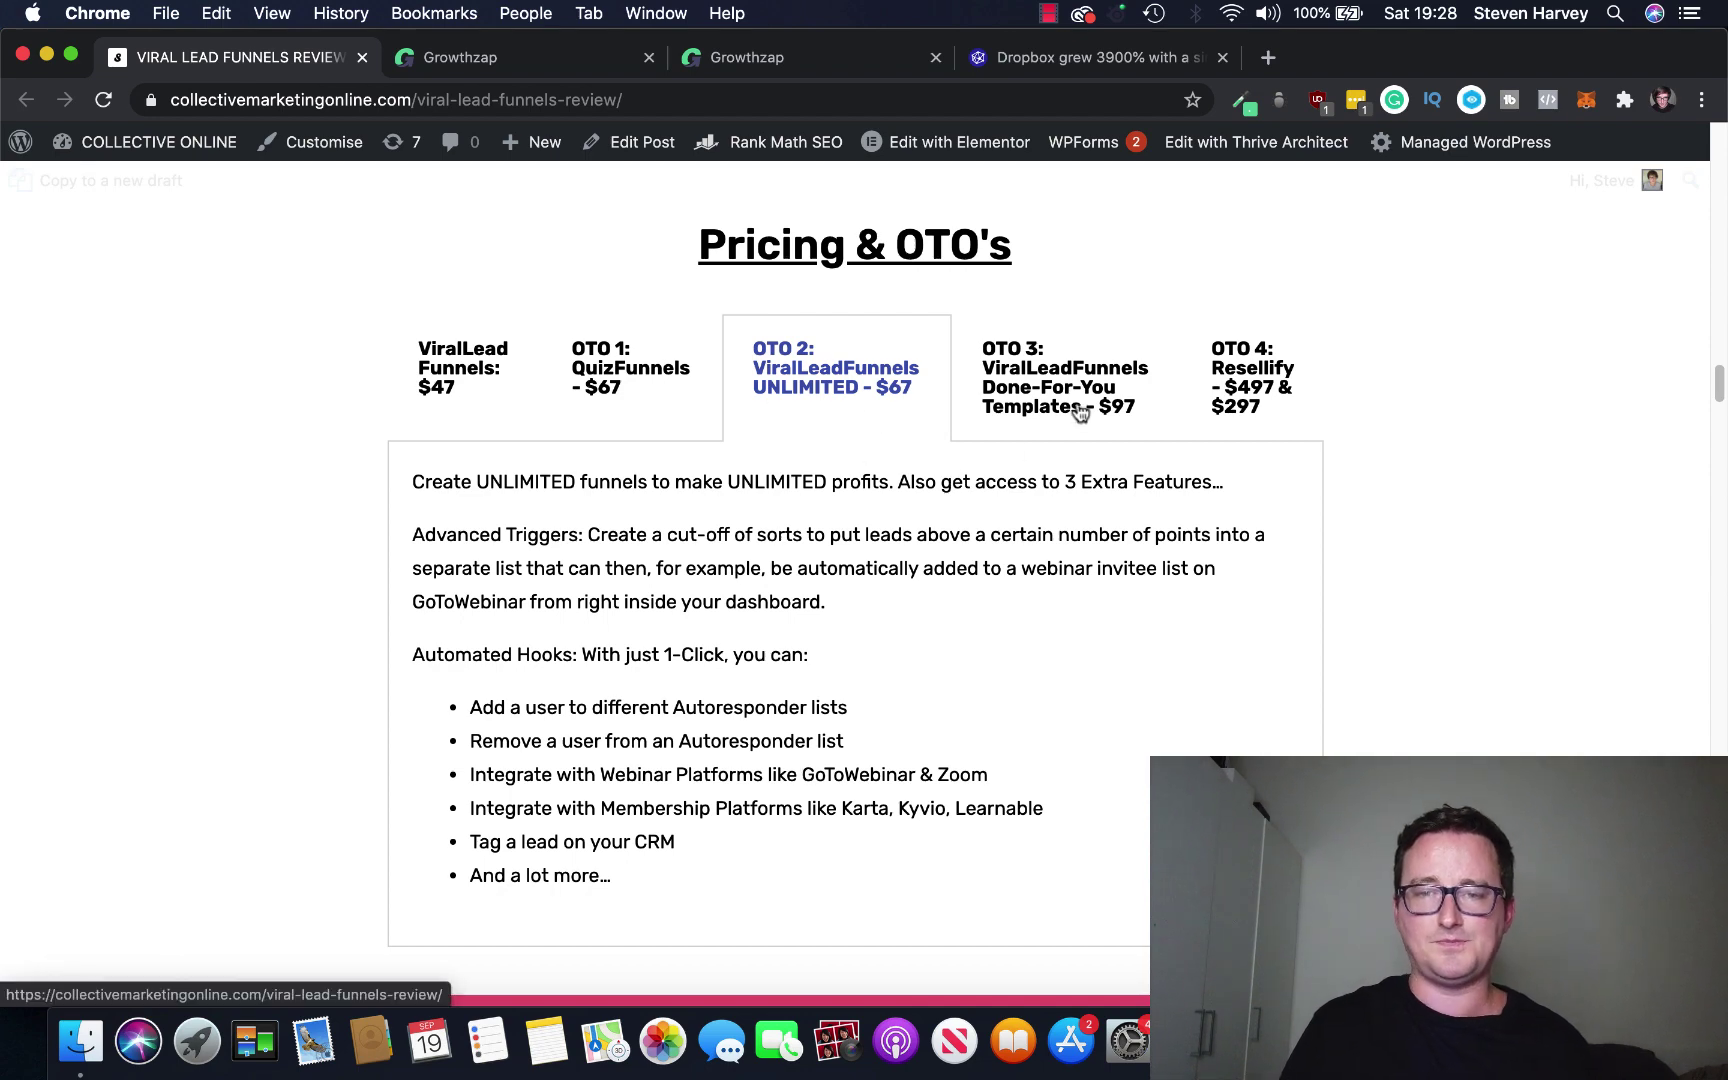
Step: Review OTO 3 Done-For-You Templates $97 and OTO 4 Resellify, then return to the $47 base licence
click(1048, 421)
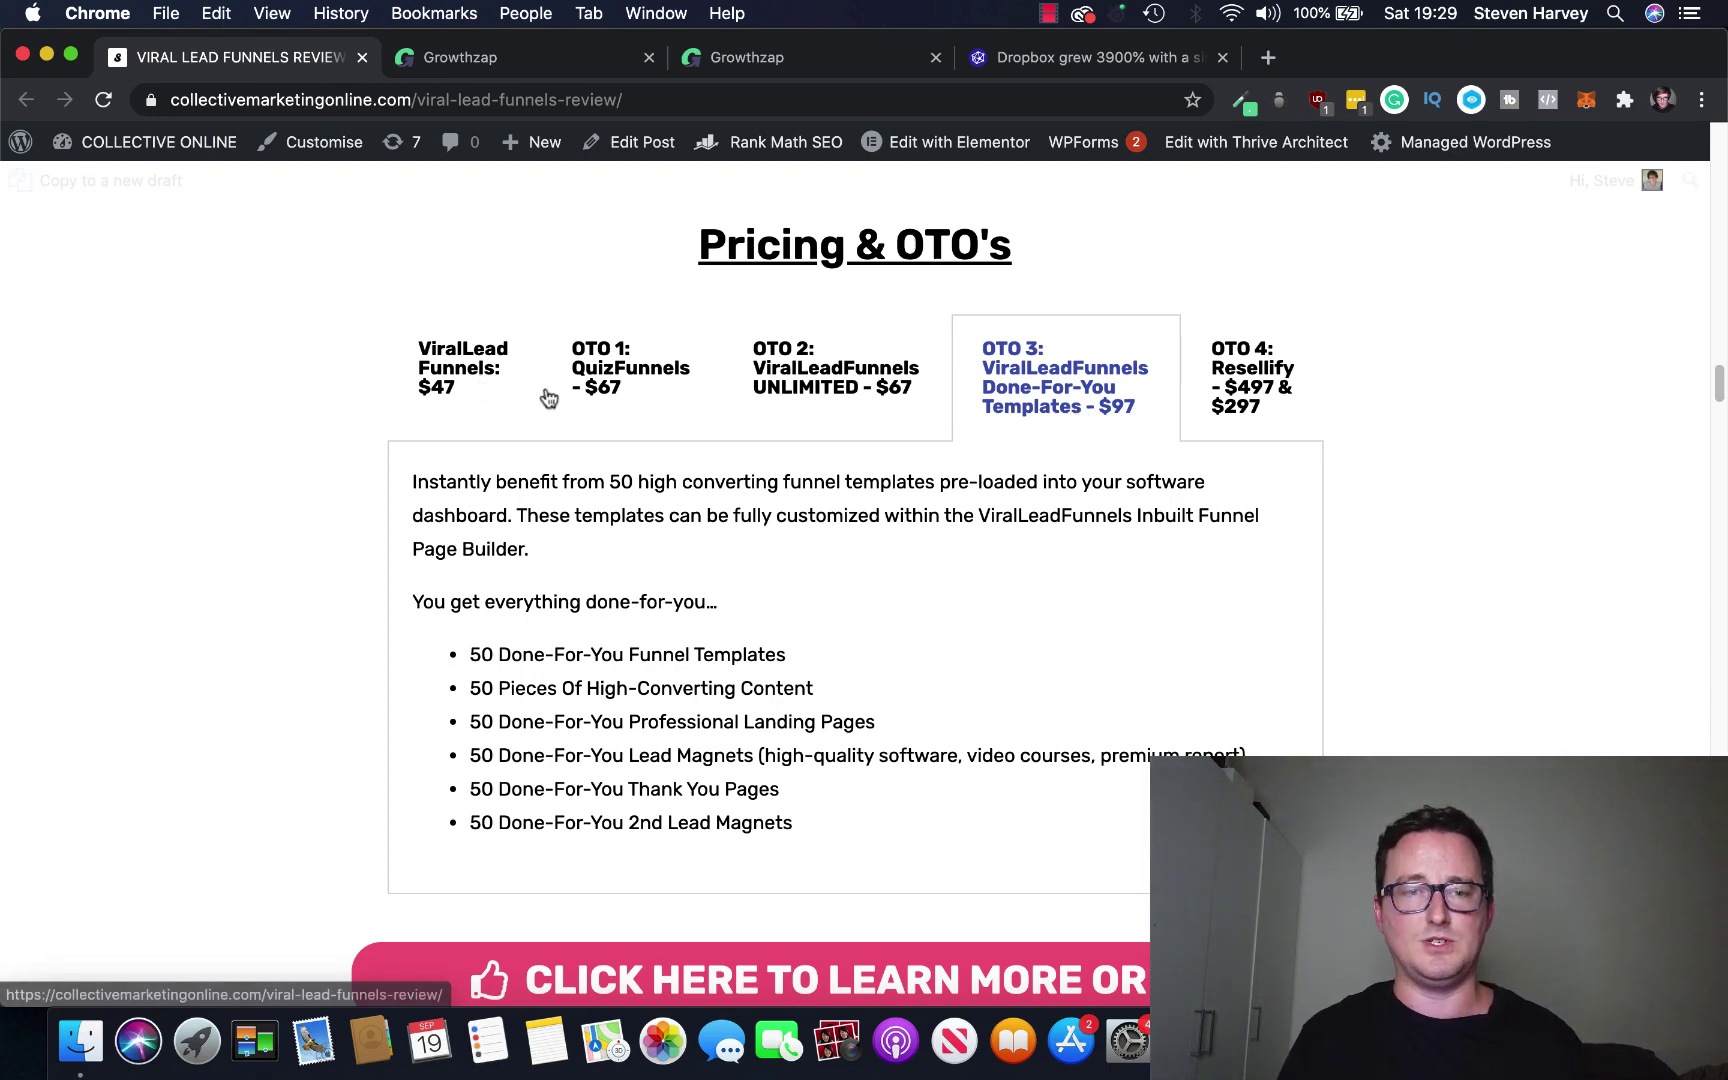
click(1269, 404)
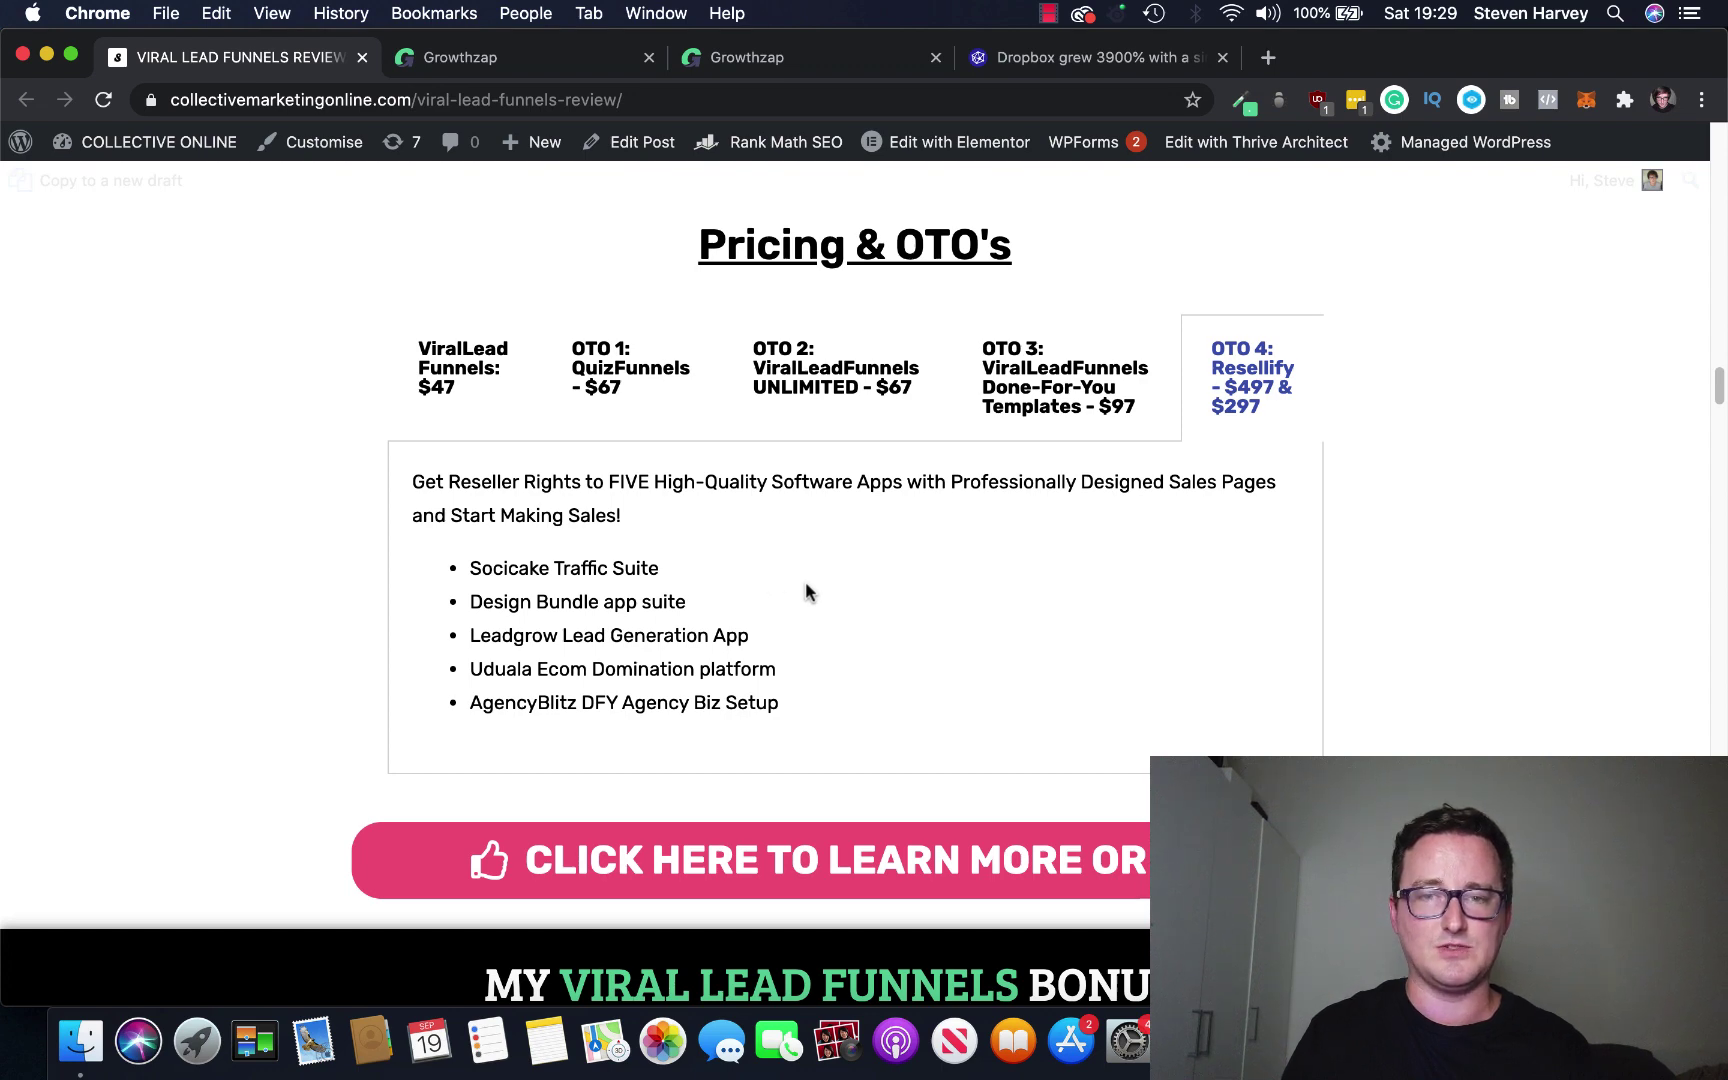
click(451, 390)
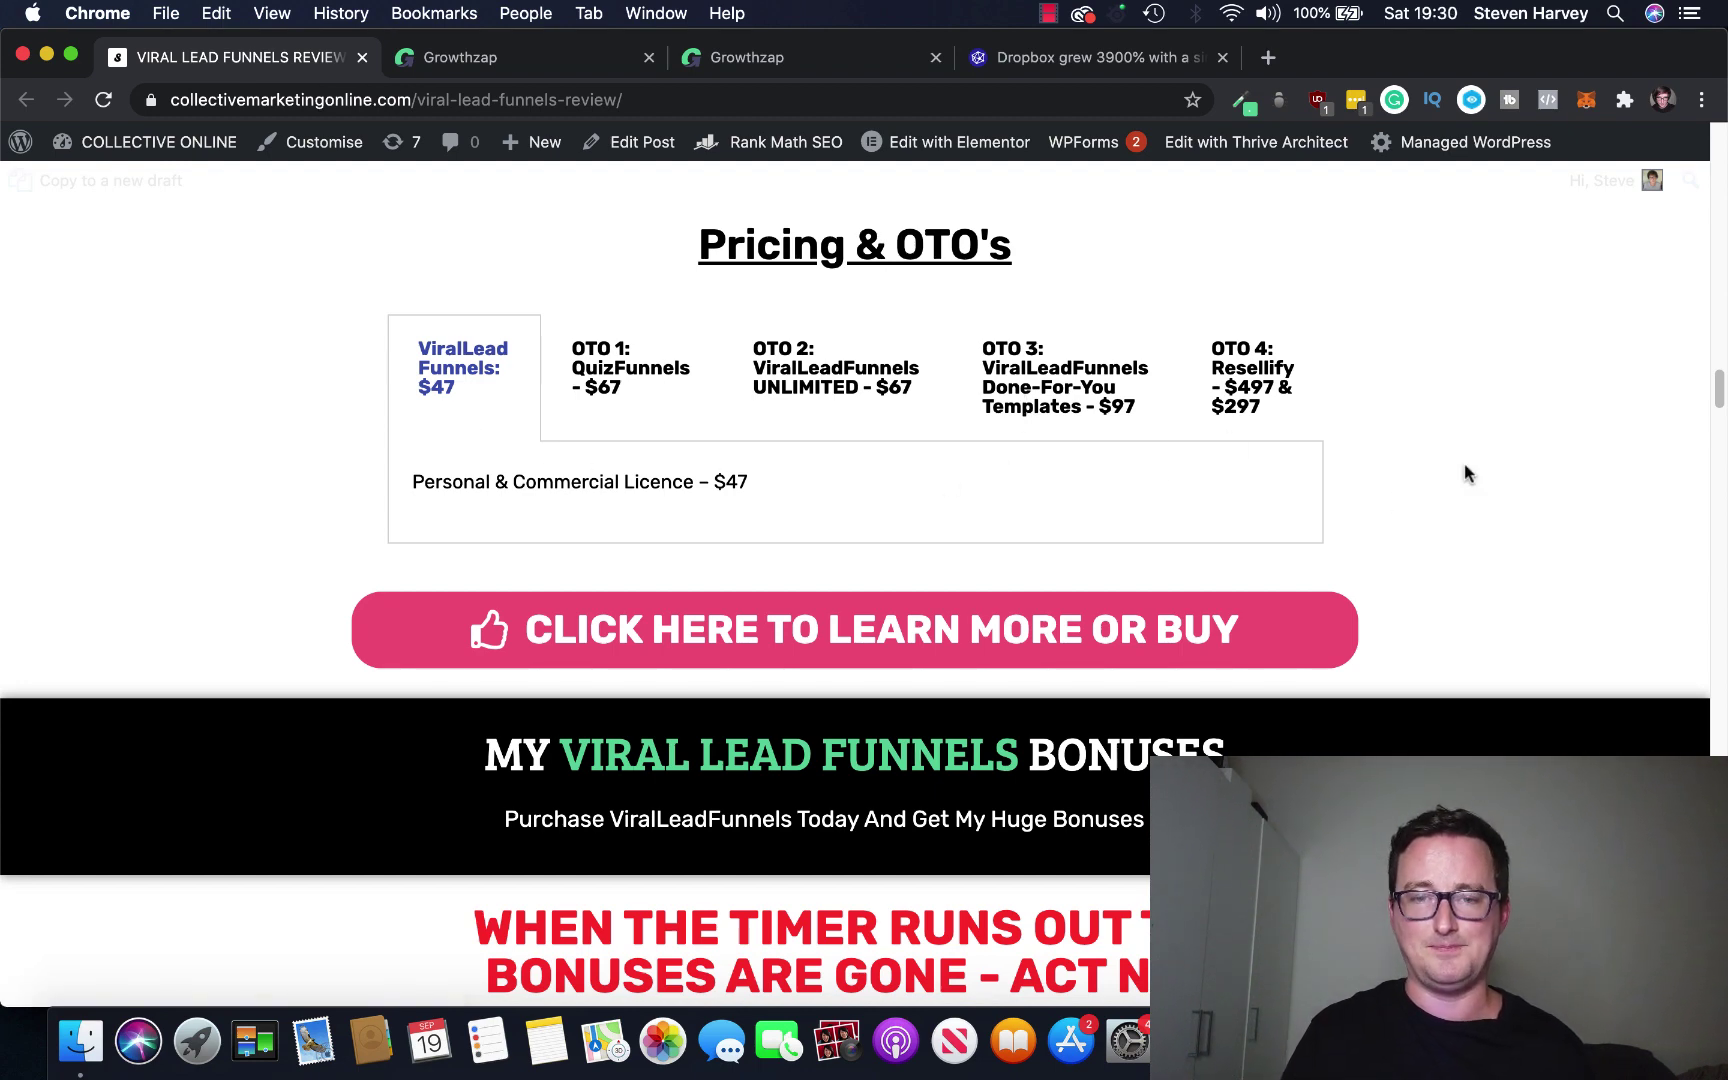
scroll(1565, 505, down, 1)
scroll(1565, 505, down, 3)
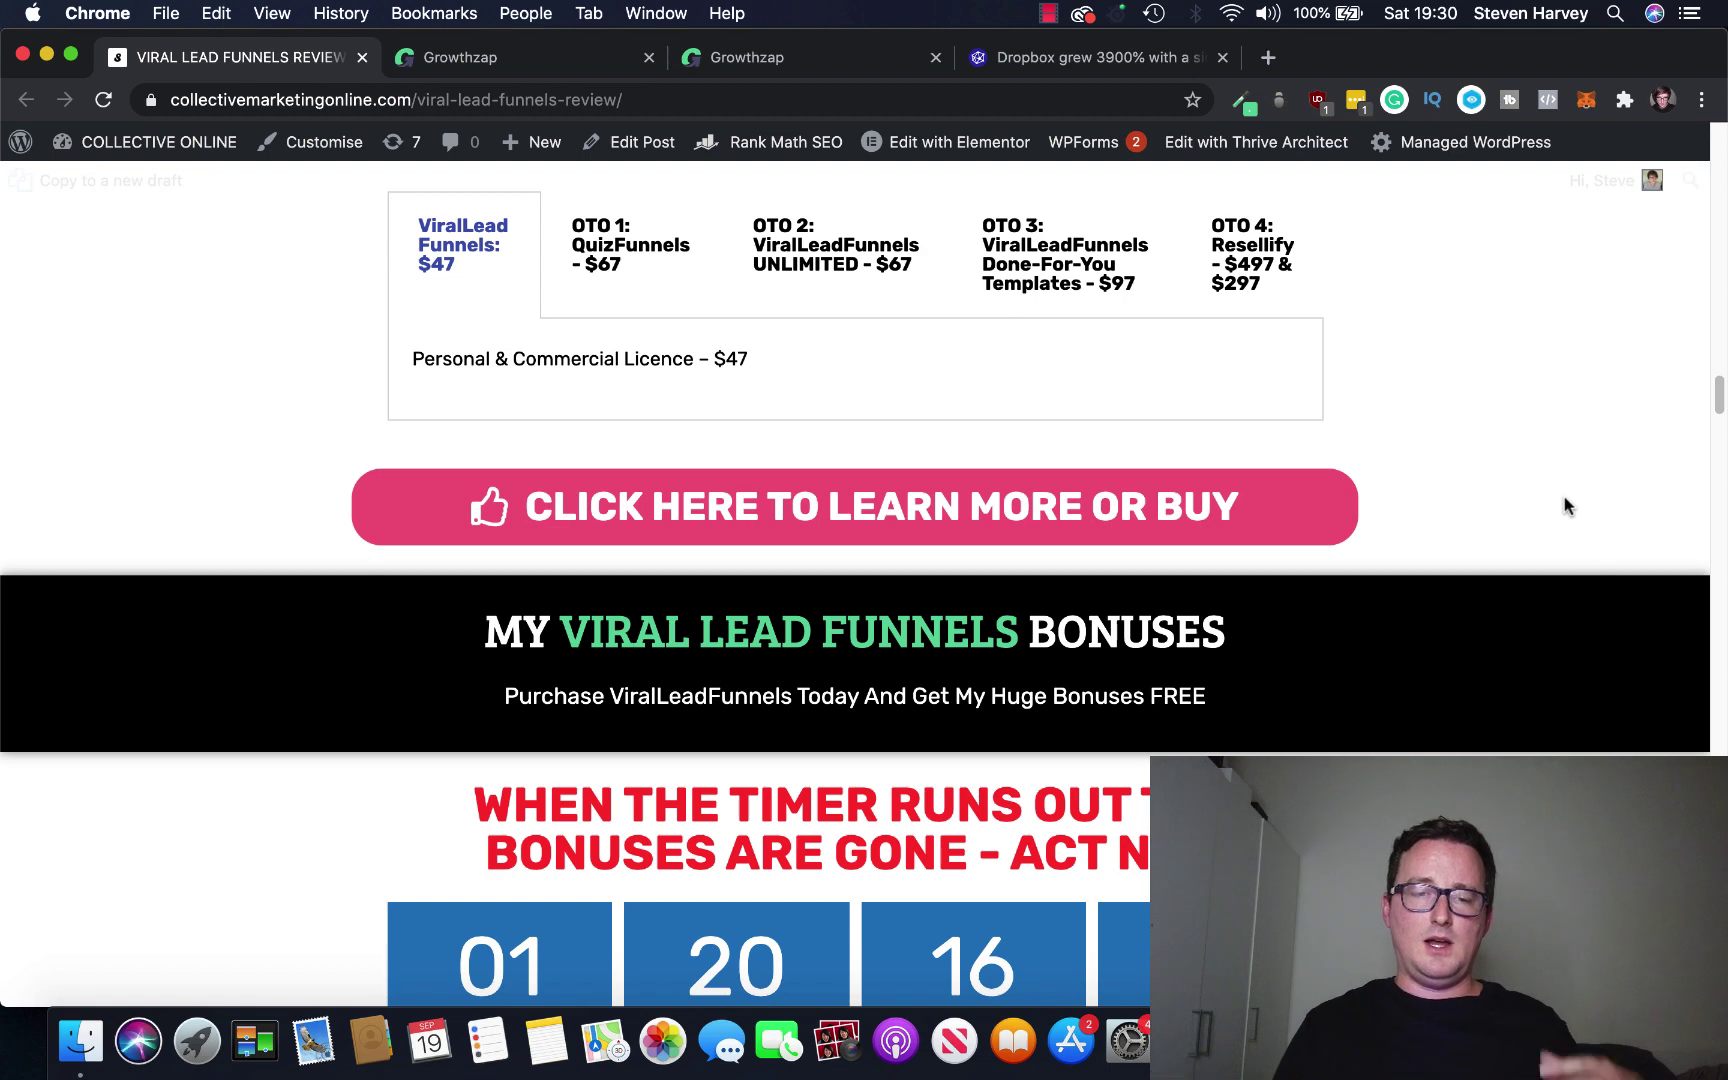
scroll(1509, 720, down, 1)
scroll(1509, 720, down, 1)
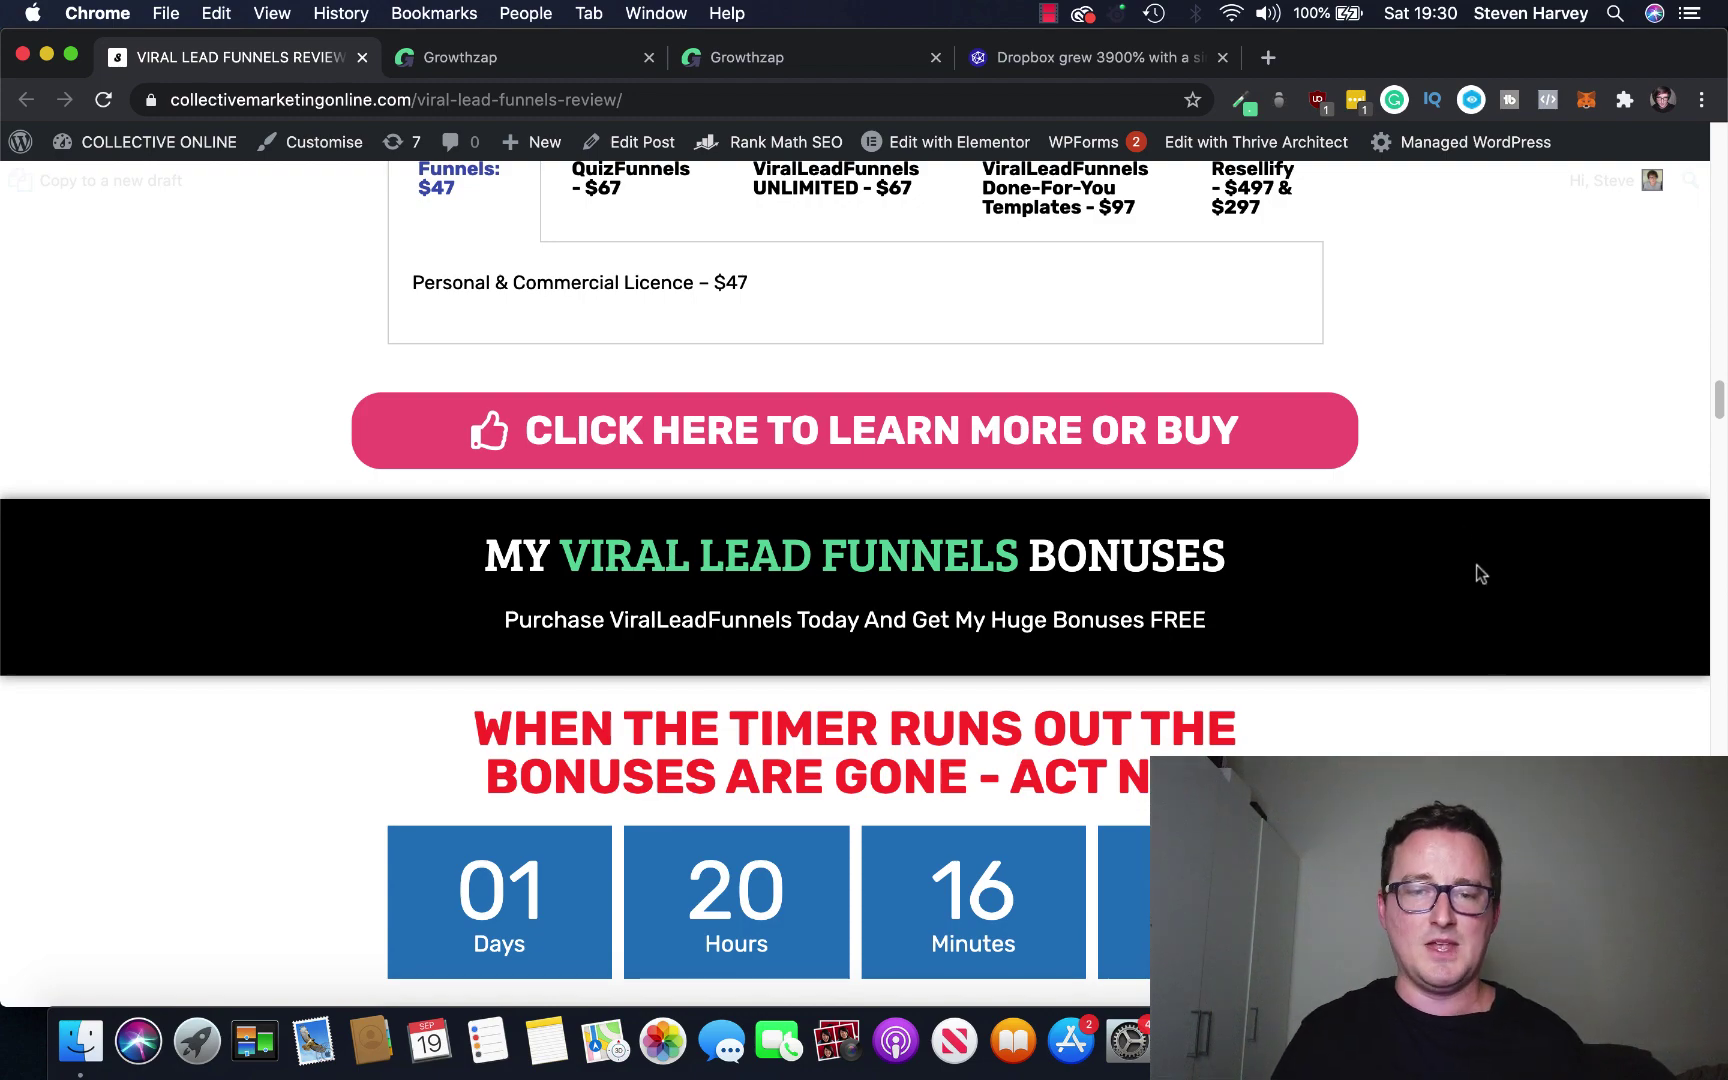
scroll(1479, 573, down, 5)
scroll(1509, 528, down, 1)
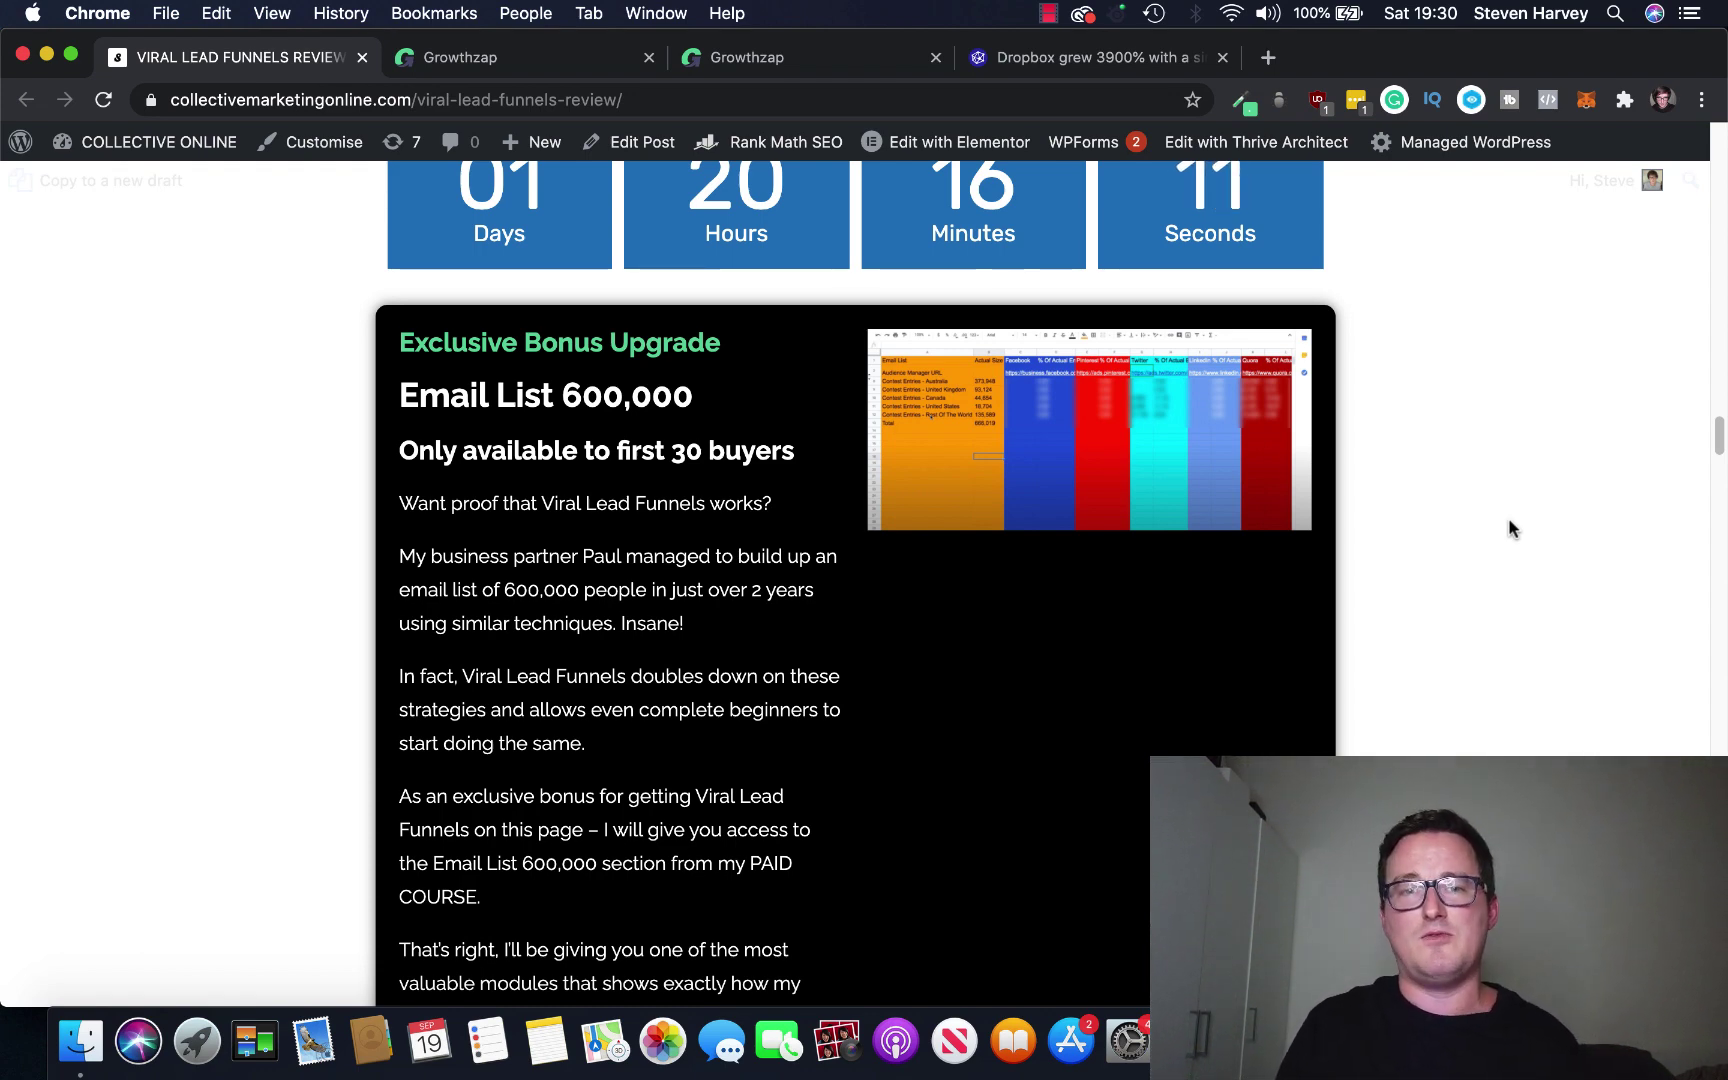
scroll(1509, 520, down, 1)
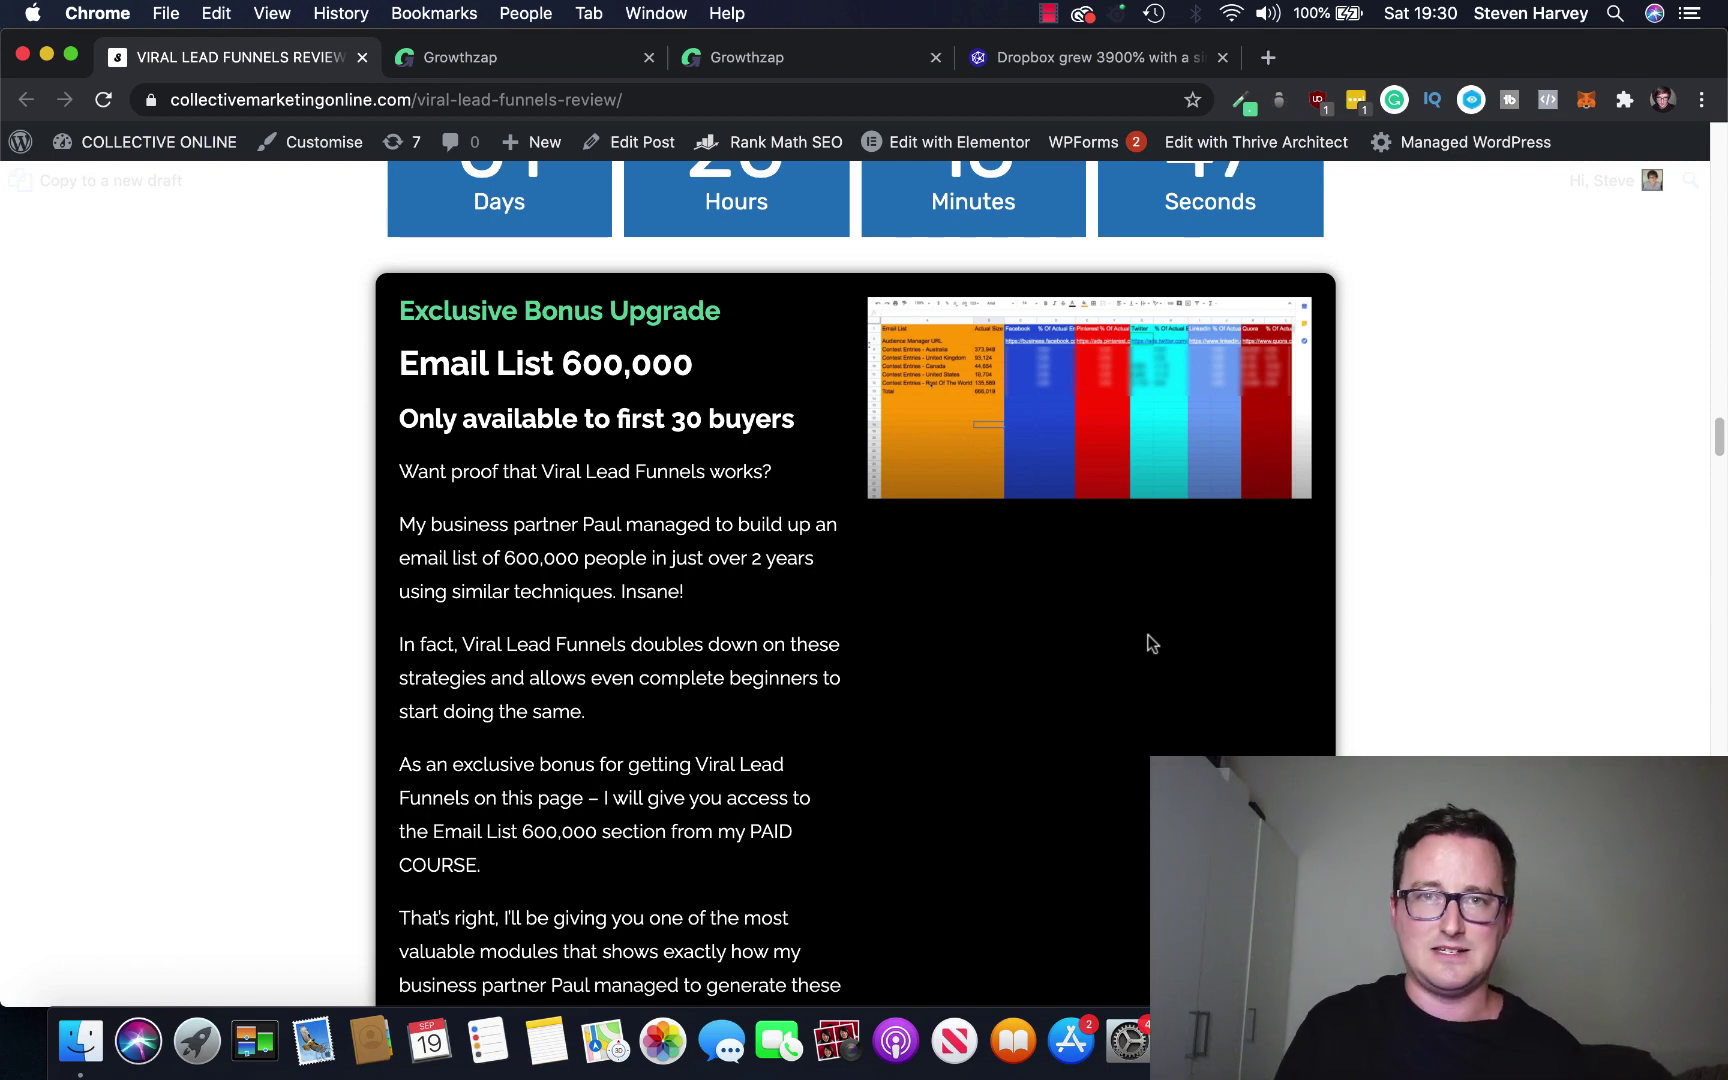
scroll(1148, 644, down, 1)
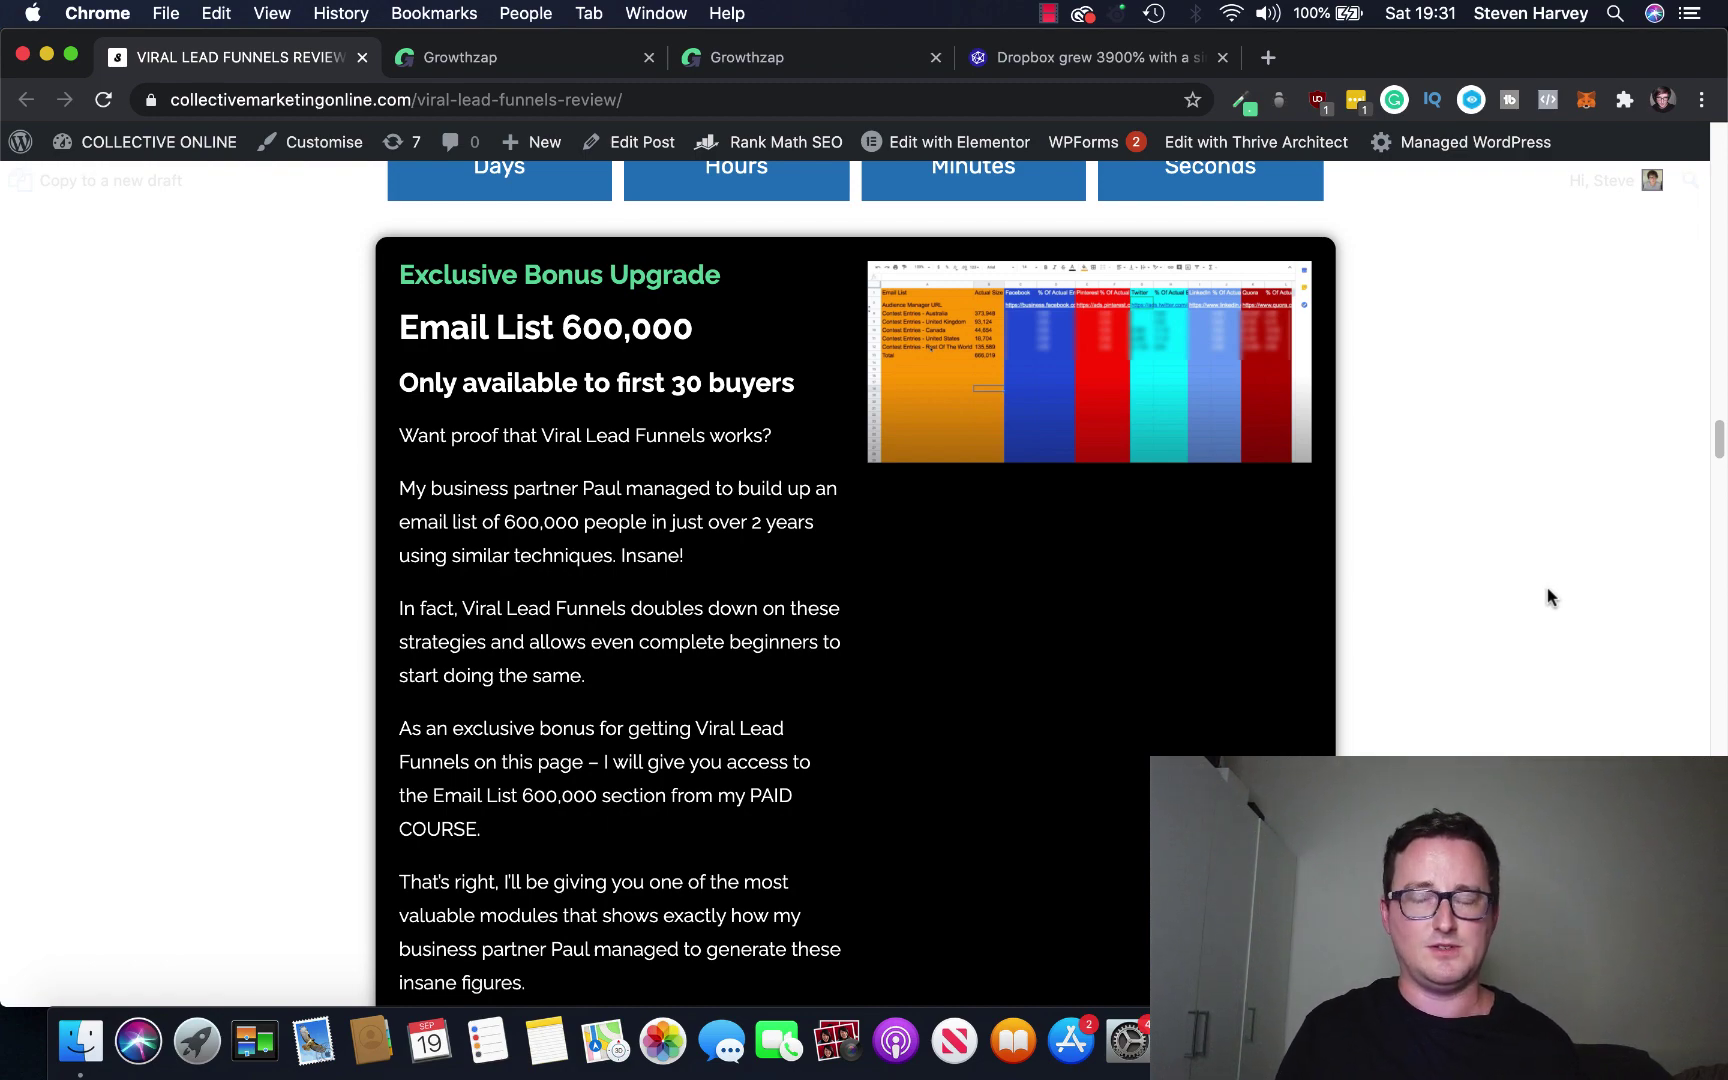
scroll(1544, 548, down, 3)
scroll(1547, 549, down, 3)
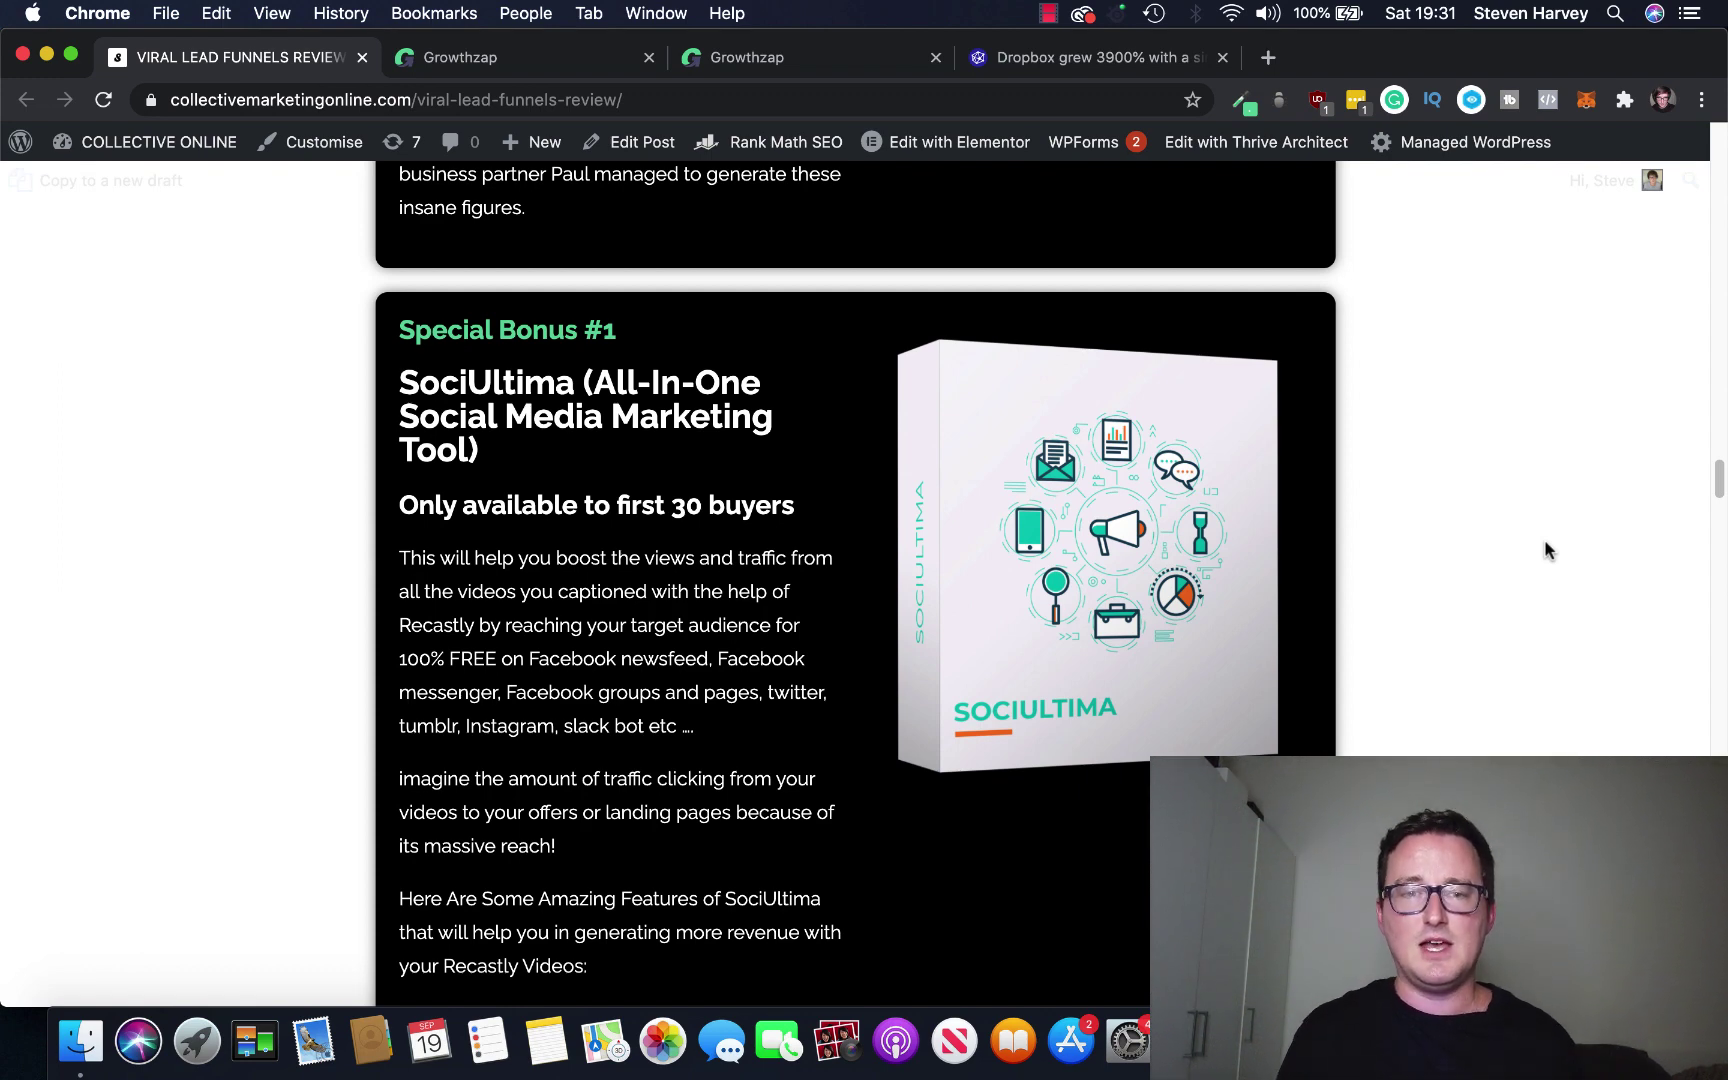
scroll(1547, 550, down, 1)
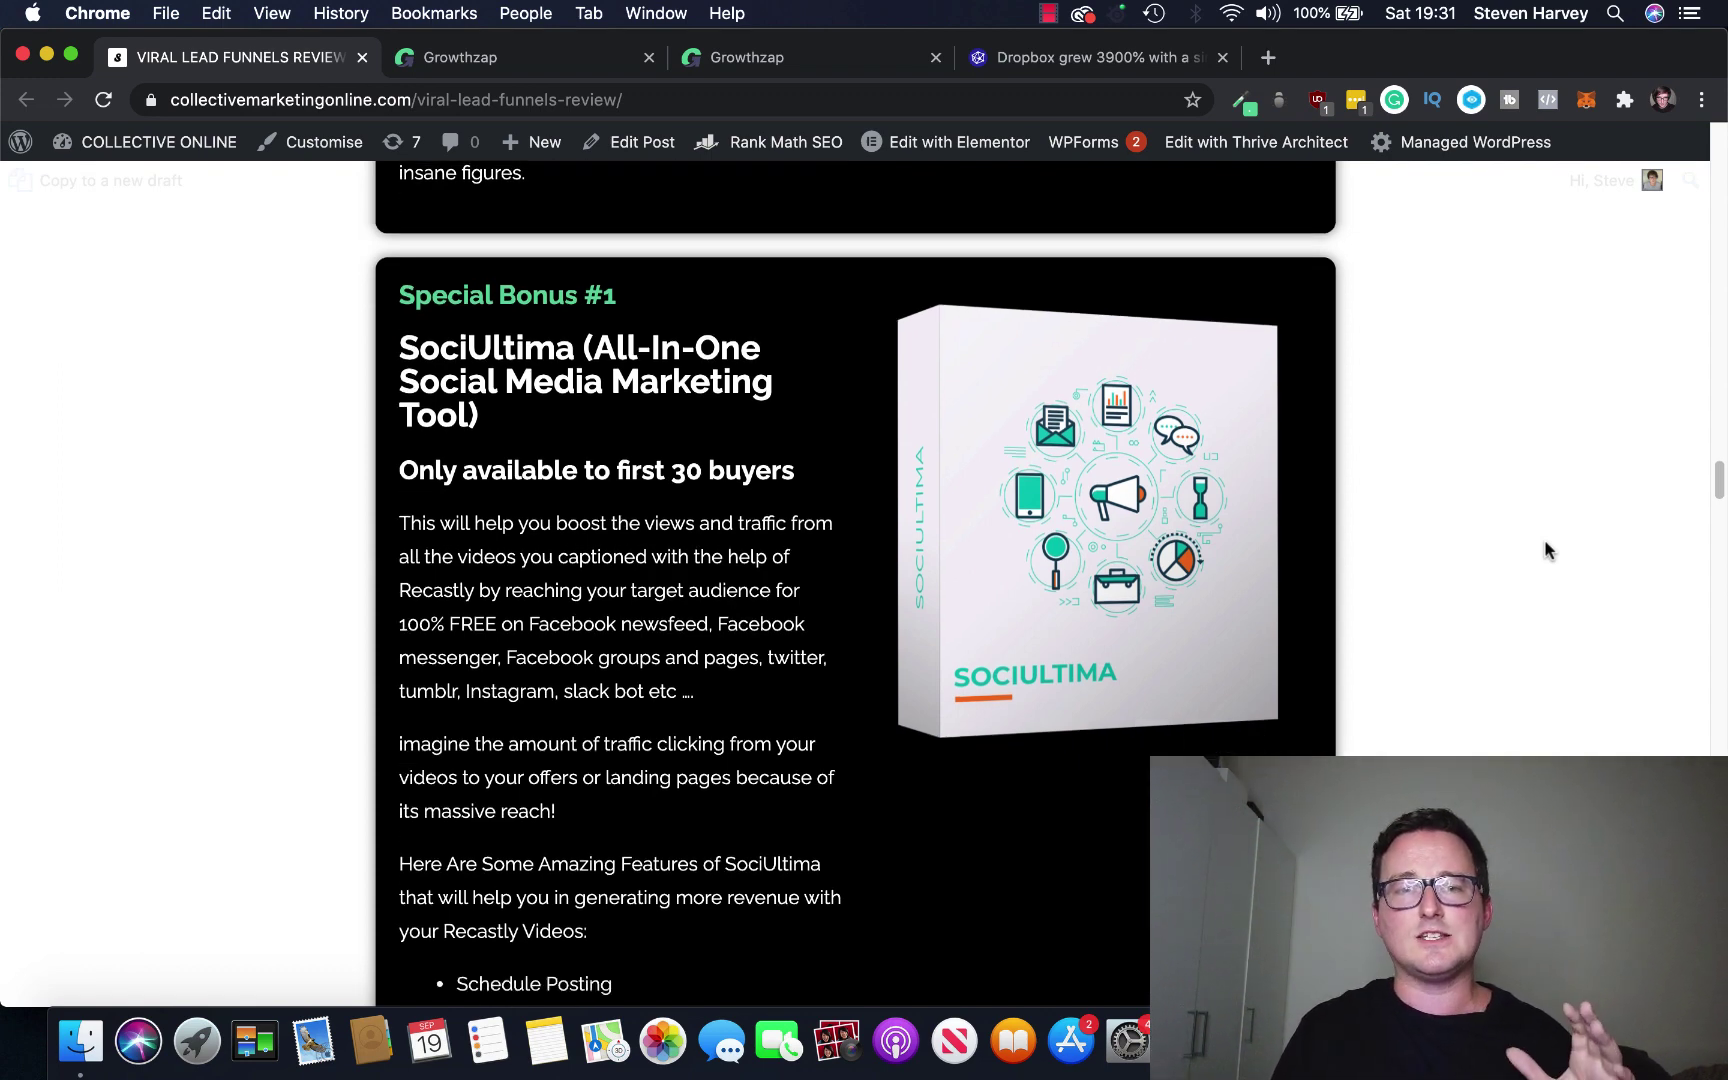
scroll(1547, 549, down, 1)
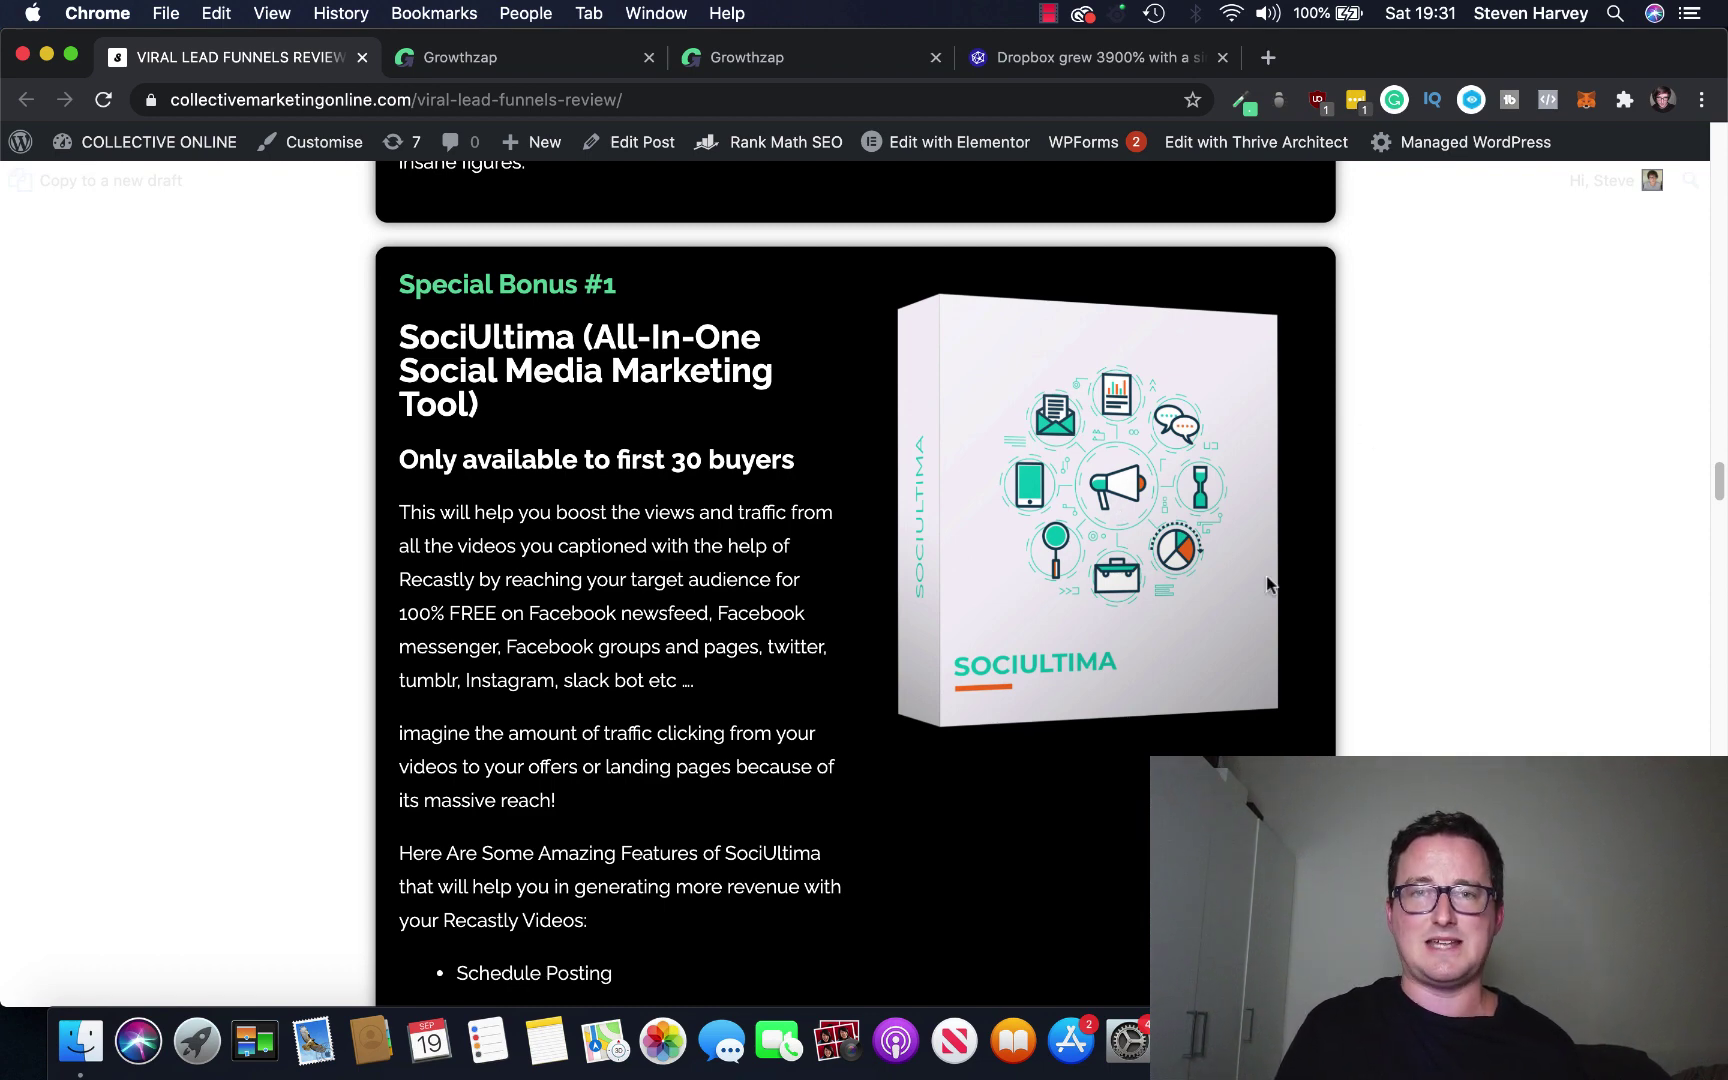
scroll(1483, 540, down, 1)
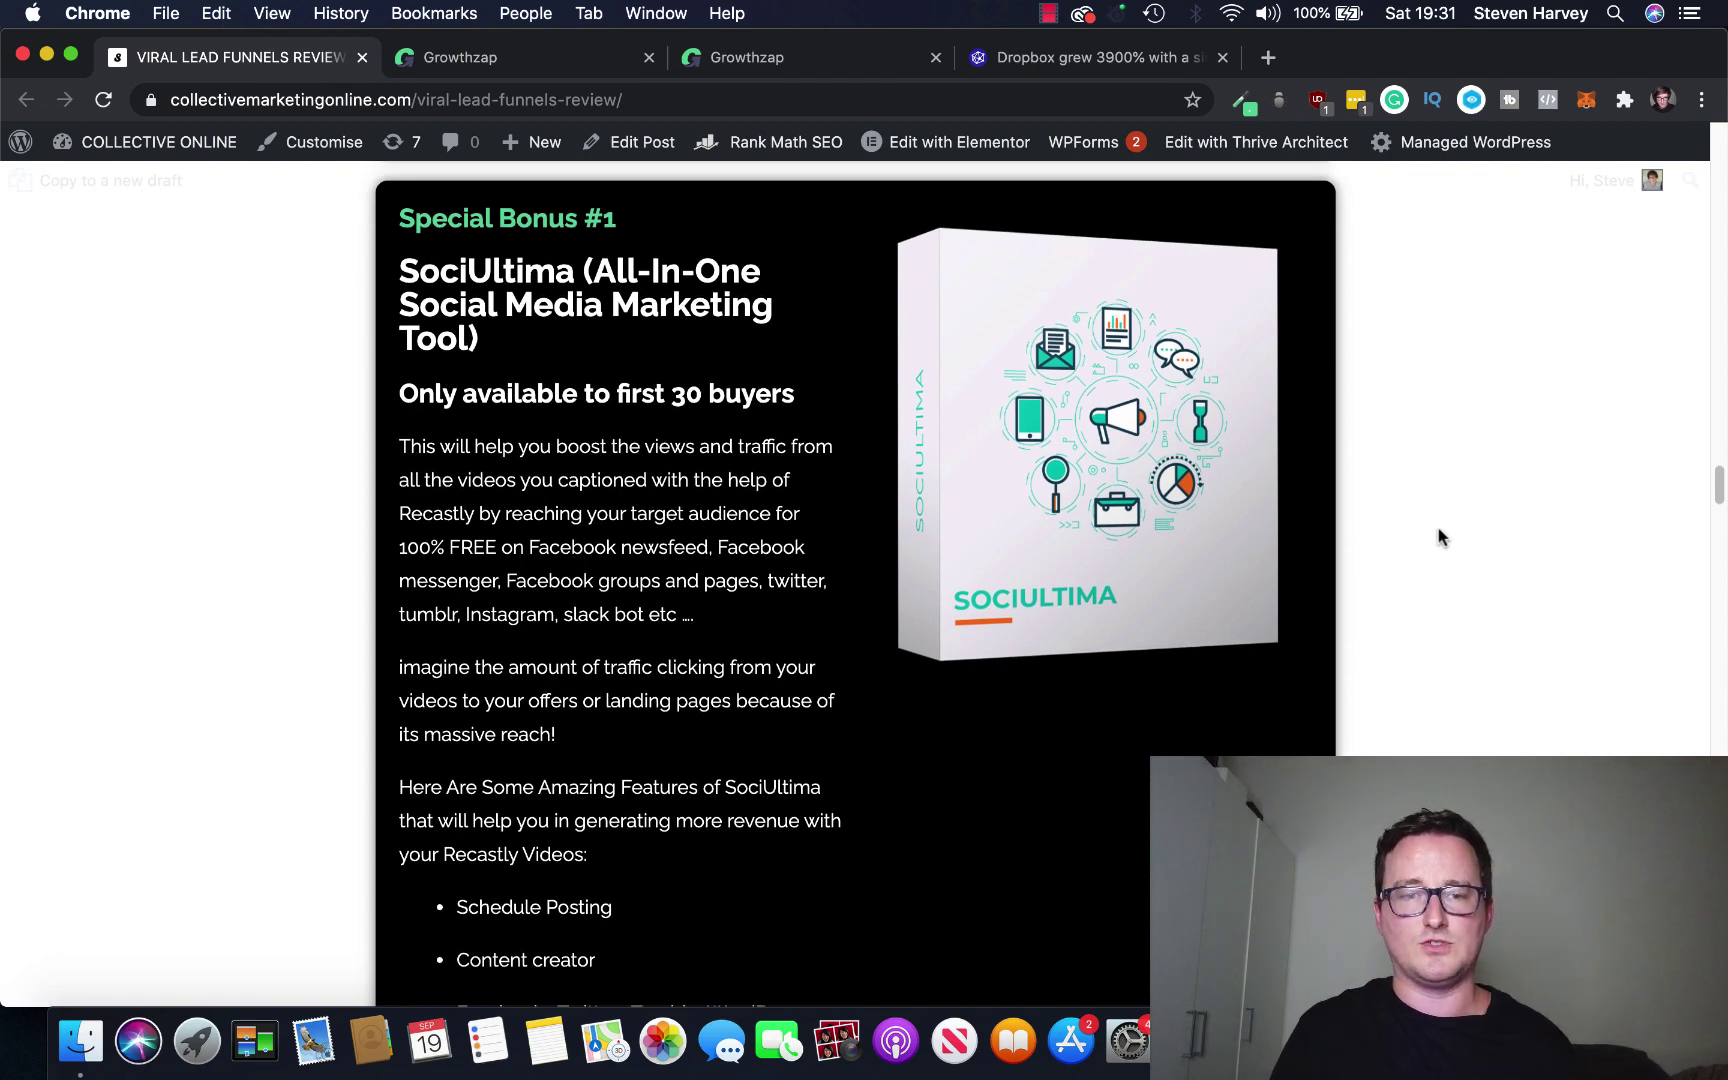
scroll(1439, 536, down, 1)
scroll(1332, 571, down, 4)
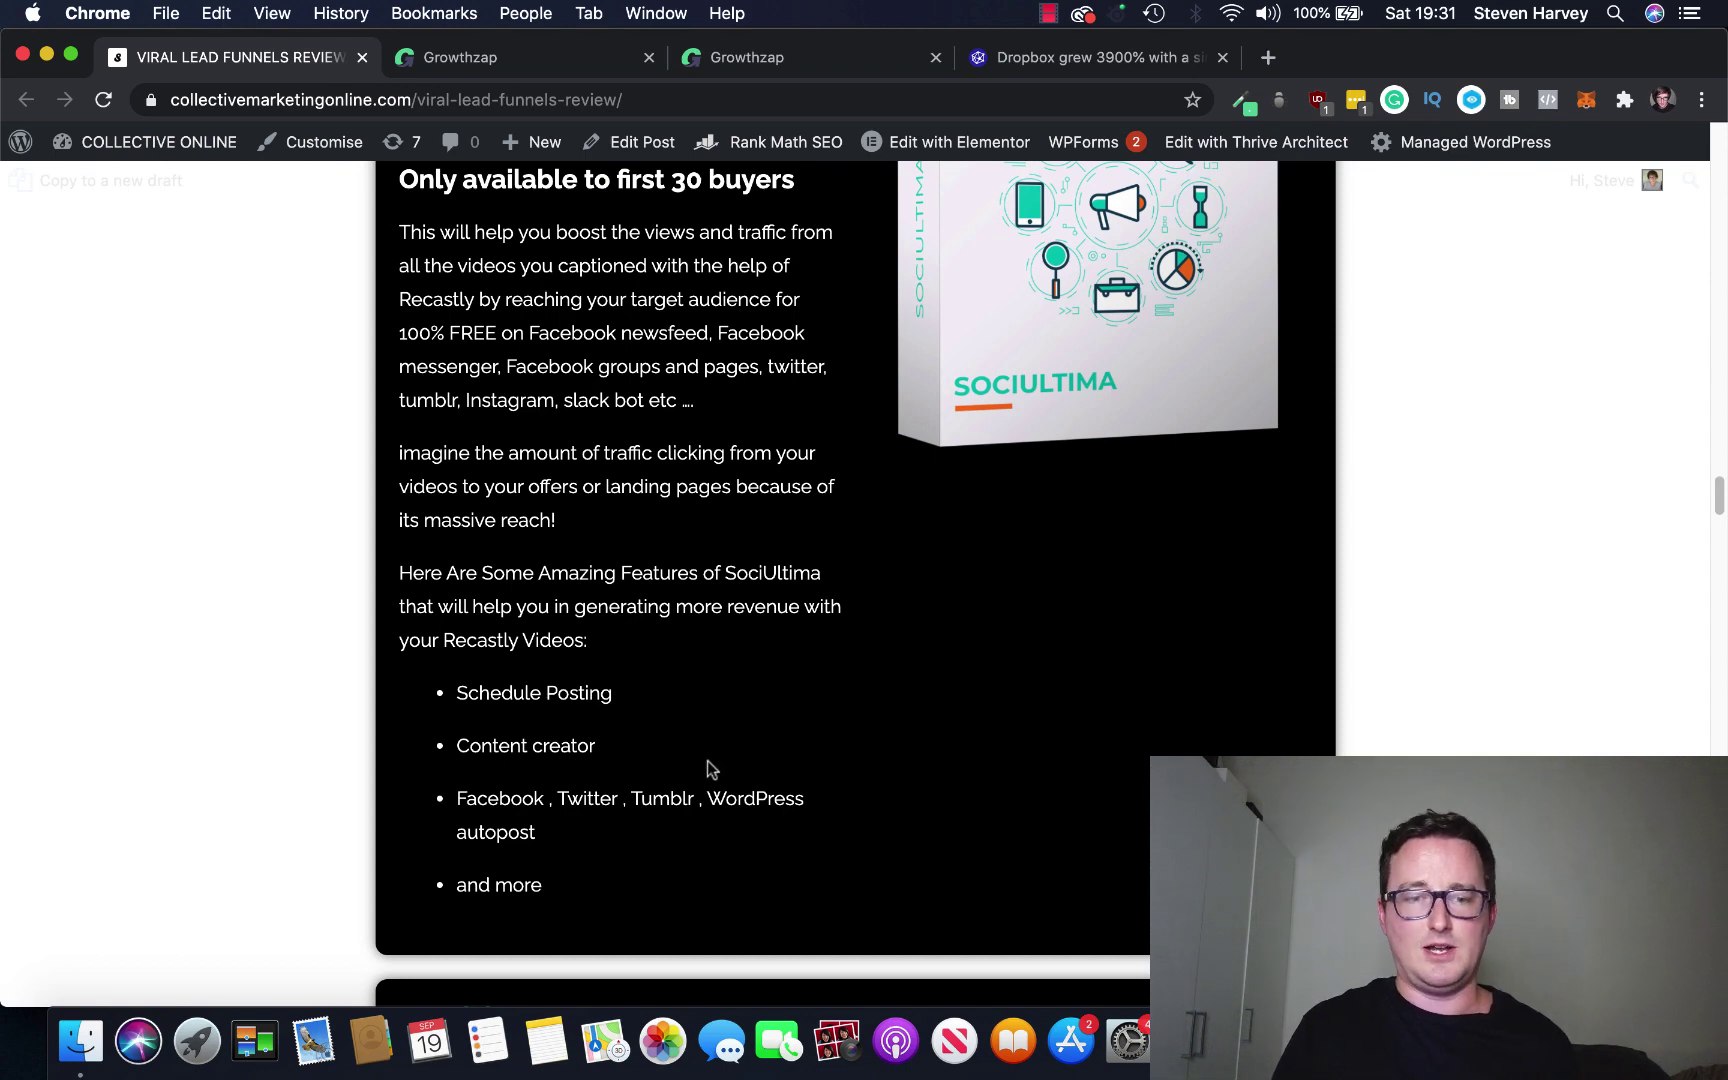
scroll(1581, 518, down, 5)
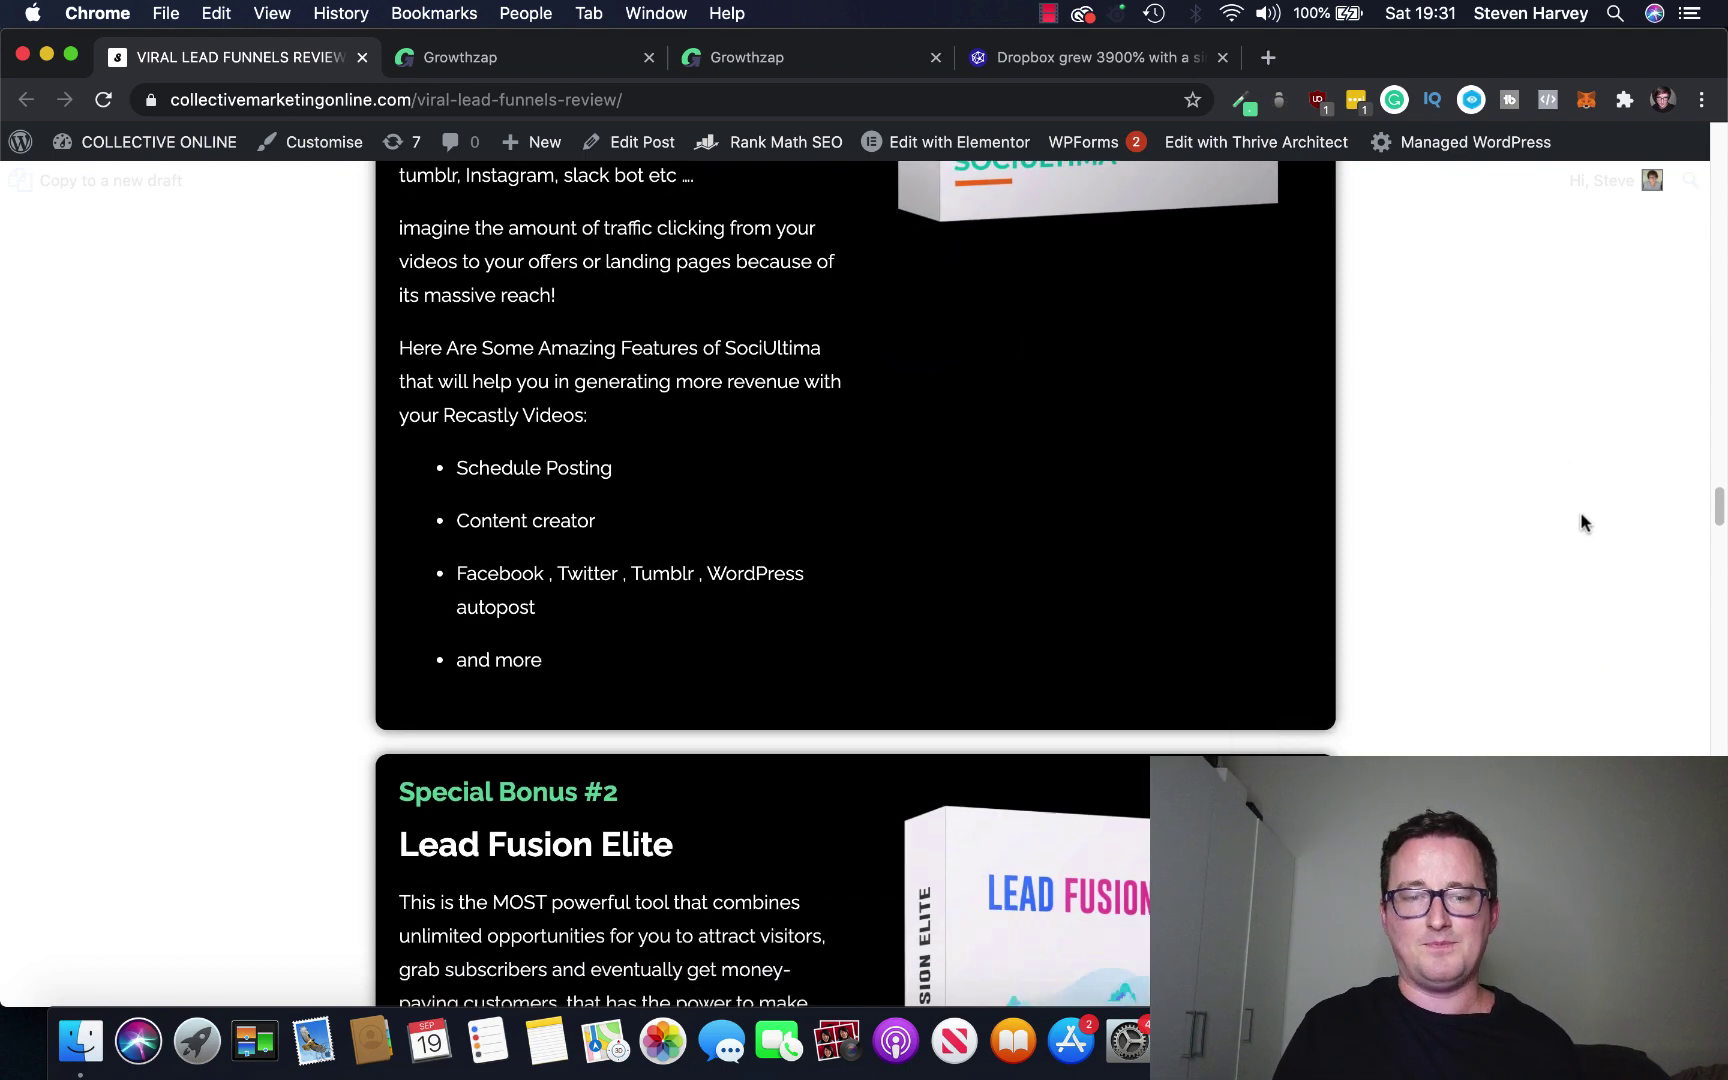
scroll(1586, 519, down, 5)
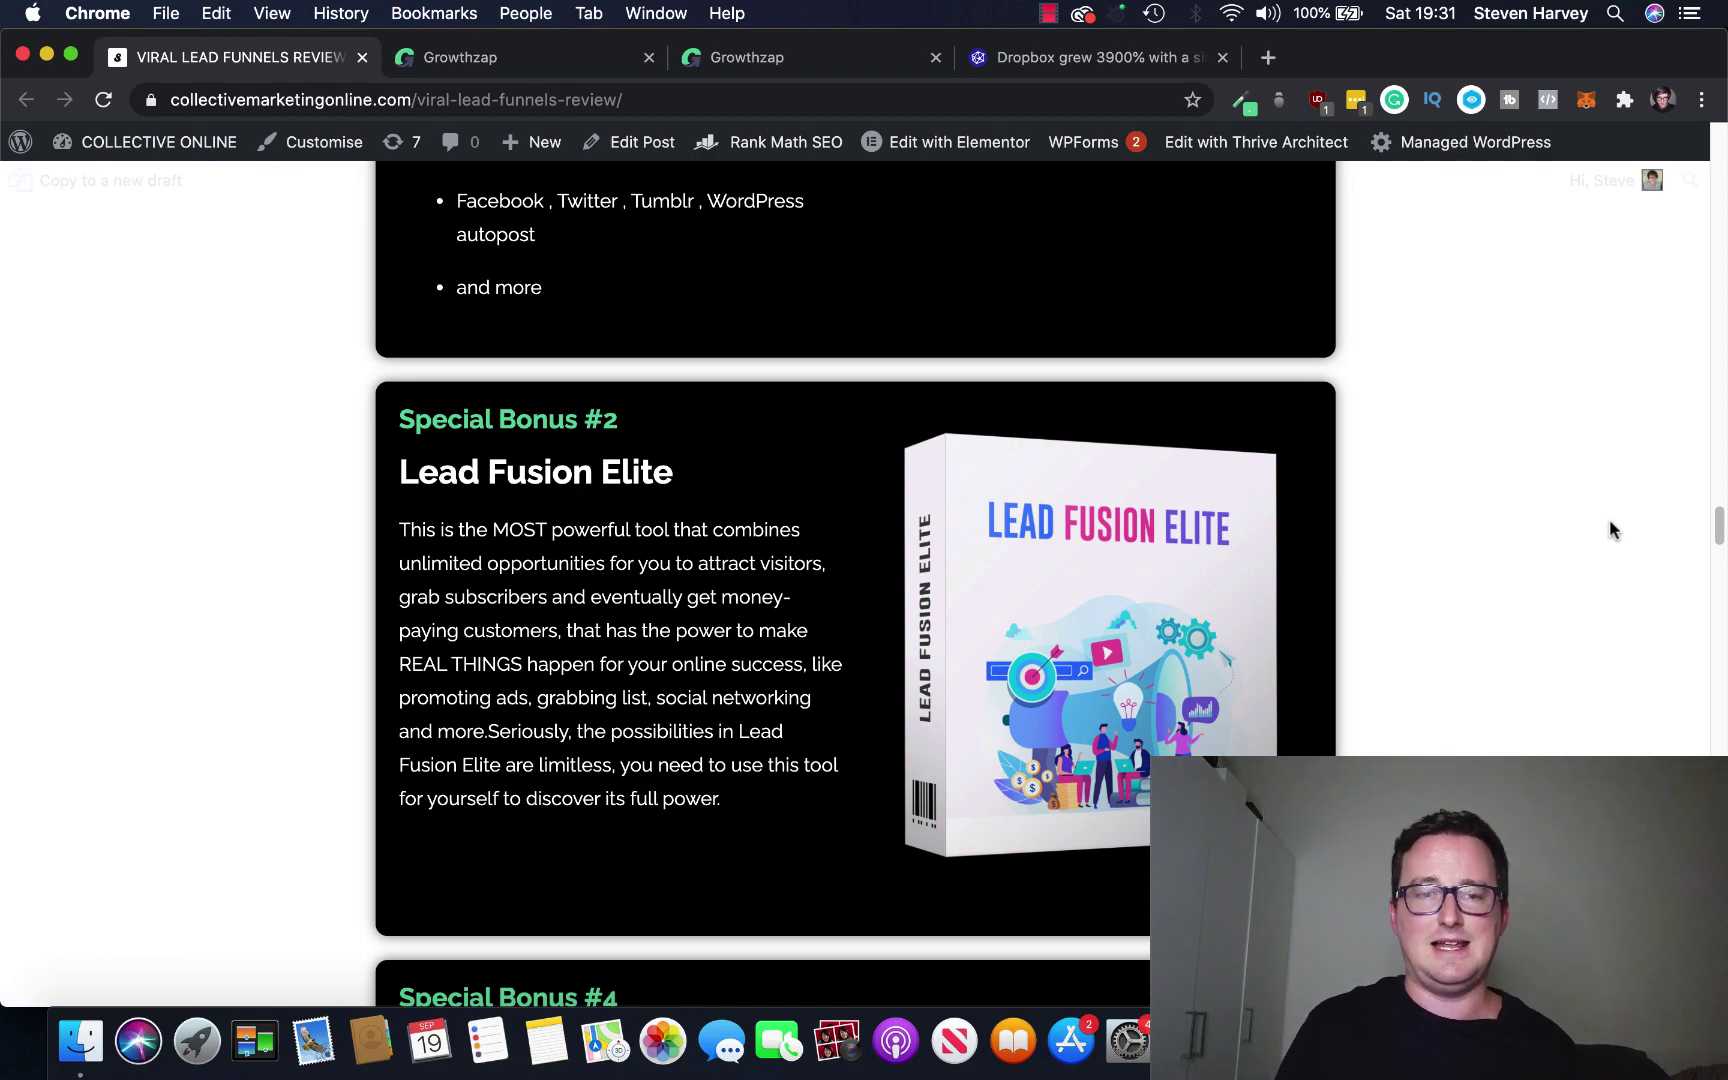
scroll(1609, 529, down, 3)
scroll(1609, 530, down, 3)
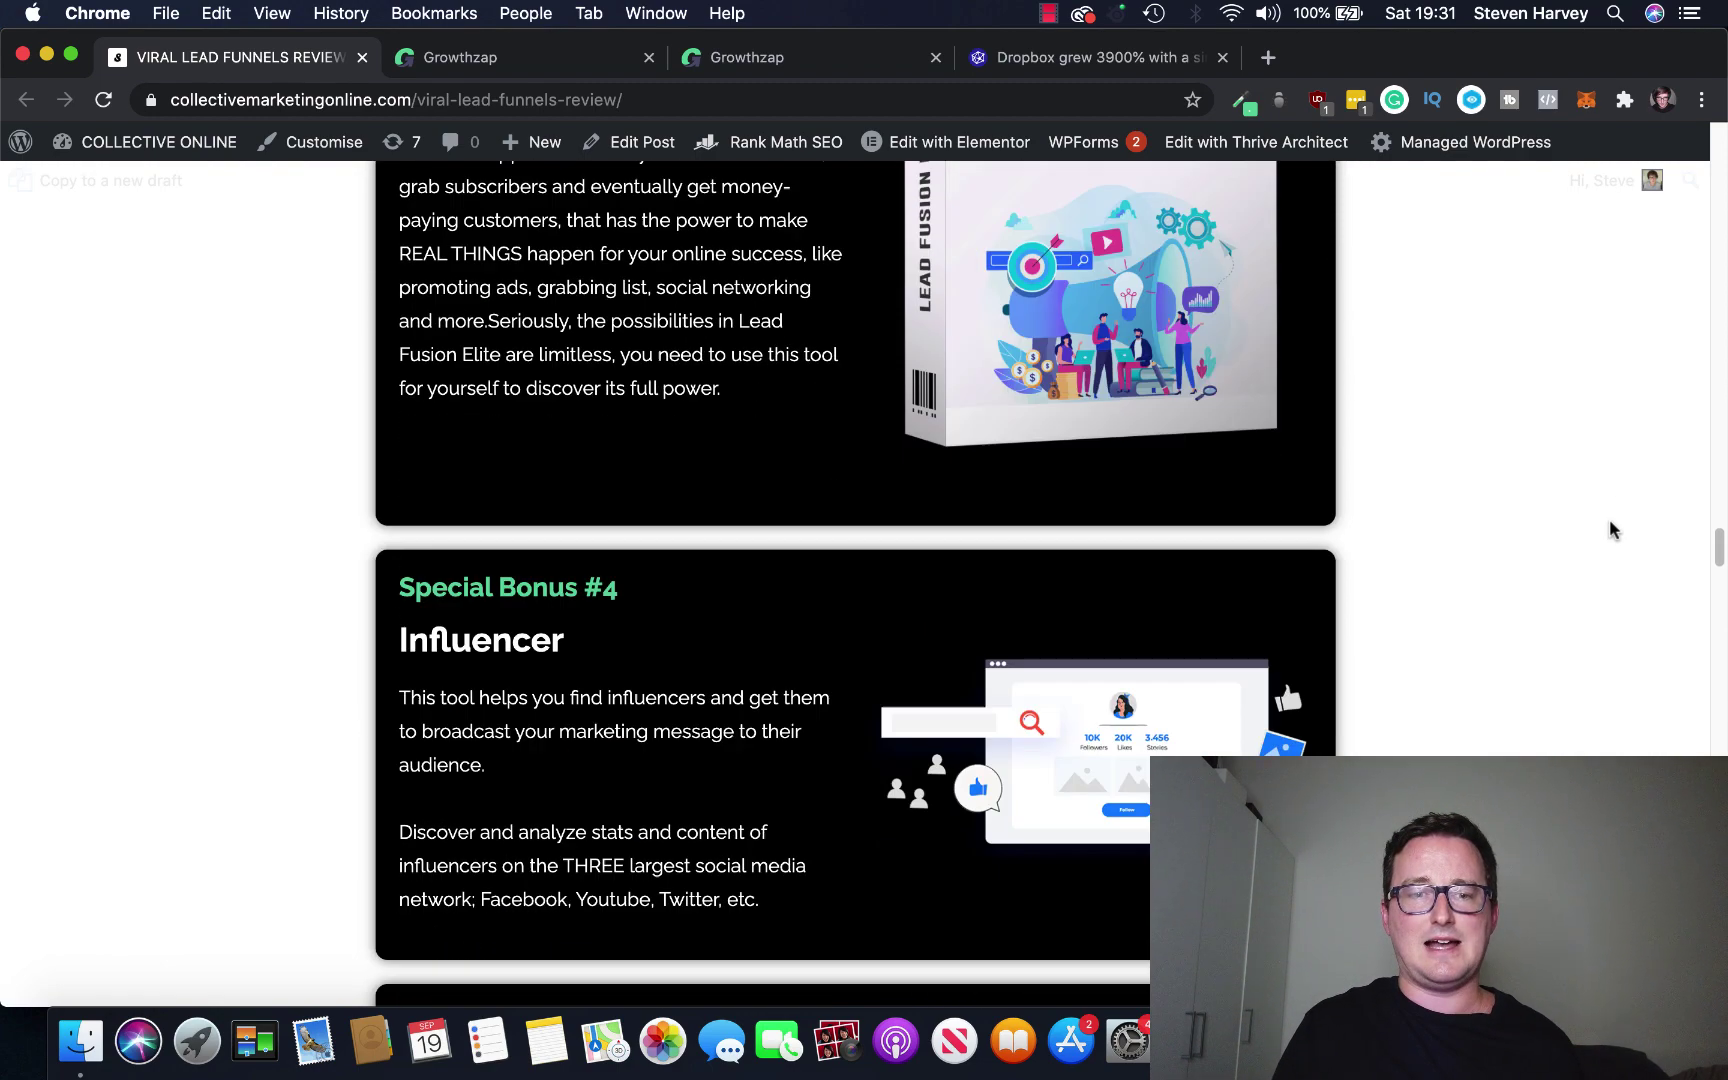
scroll(1610, 530, down, 1)
scroll(1400, 528, down, 3)
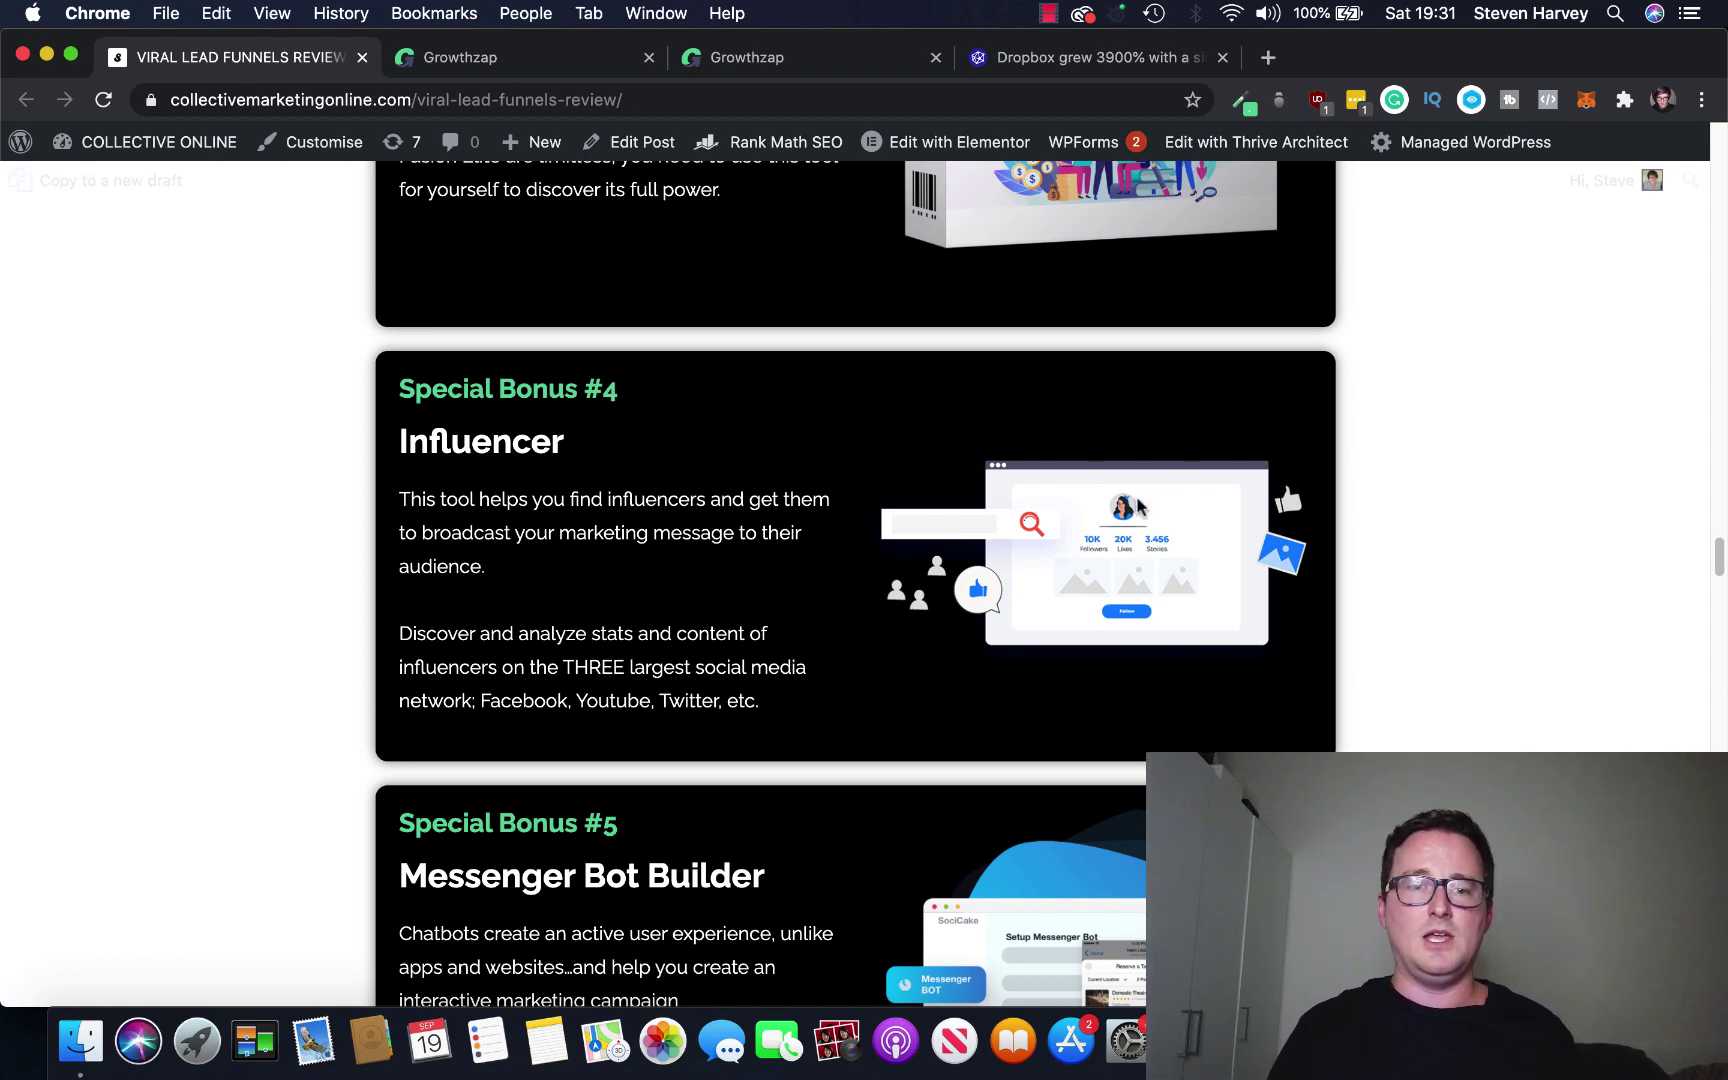
scroll(1363, 587, down, 5)
scroll(1364, 587, down, 1)
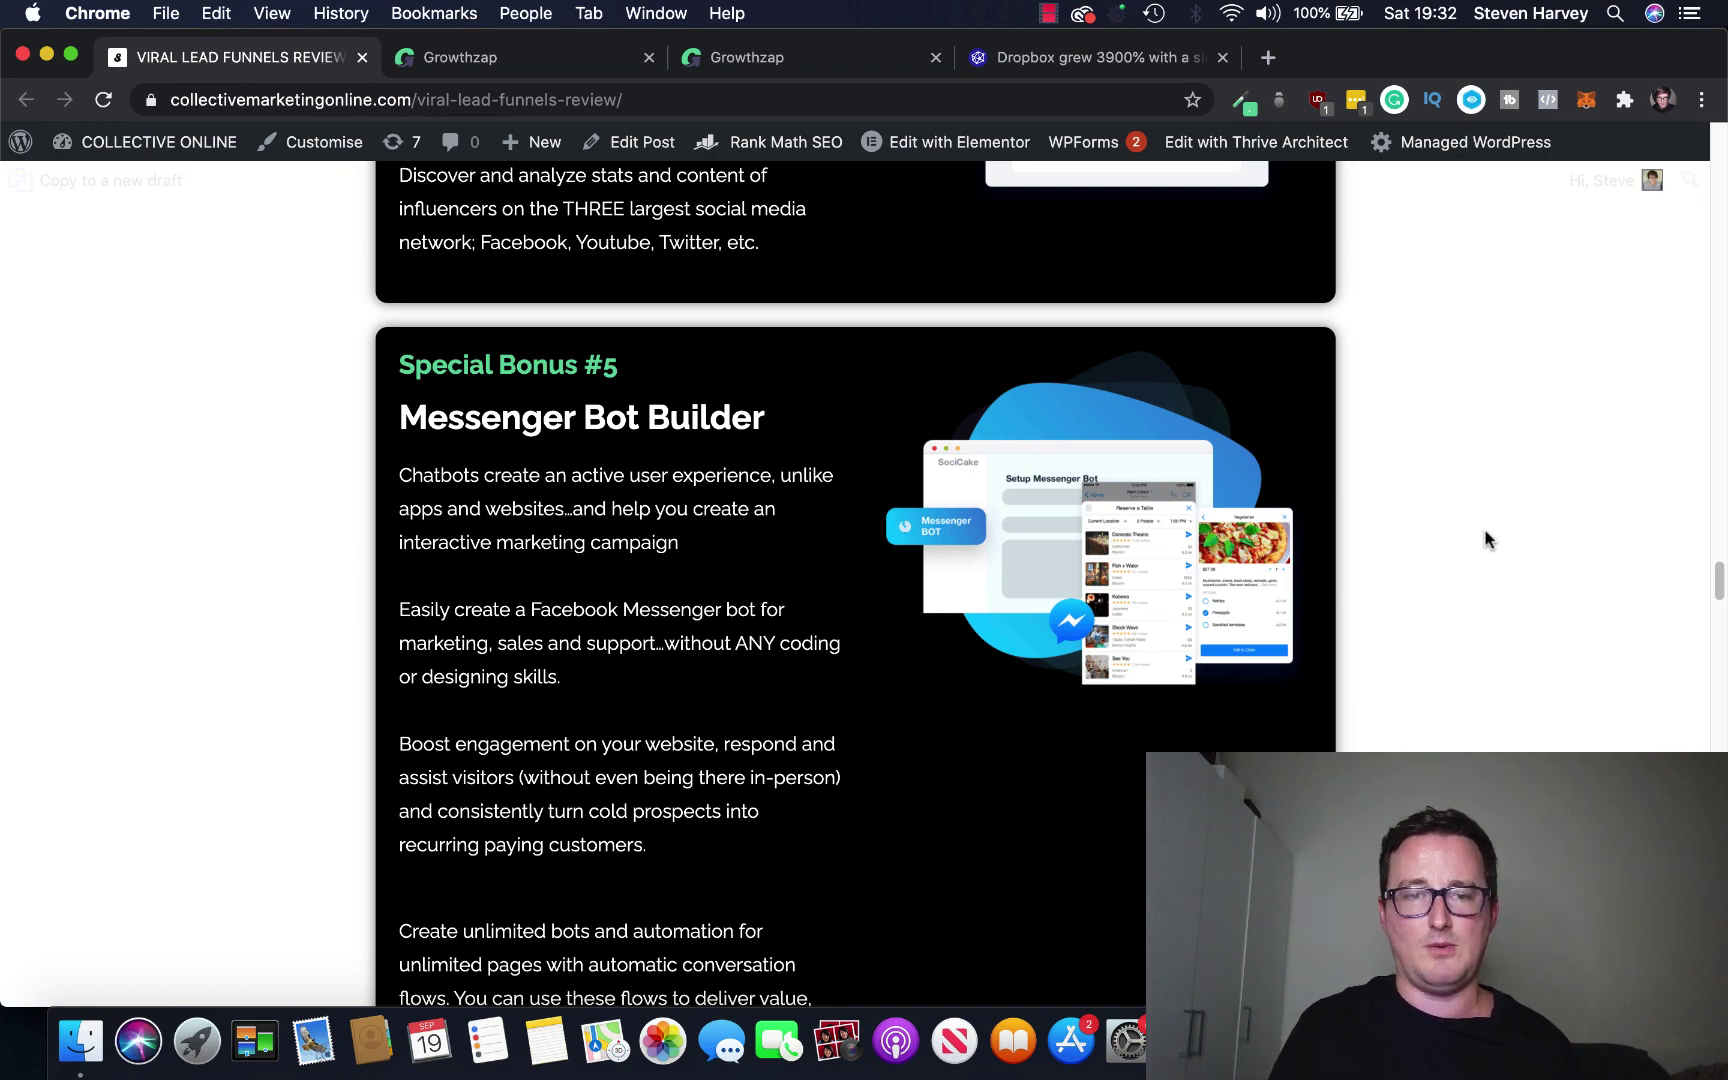
scroll(1485, 541, down, 3)
scroll(1485, 540, down, 1)
scroll(1485, 540, down, 1)
scroll(1485, 540, down, 1)
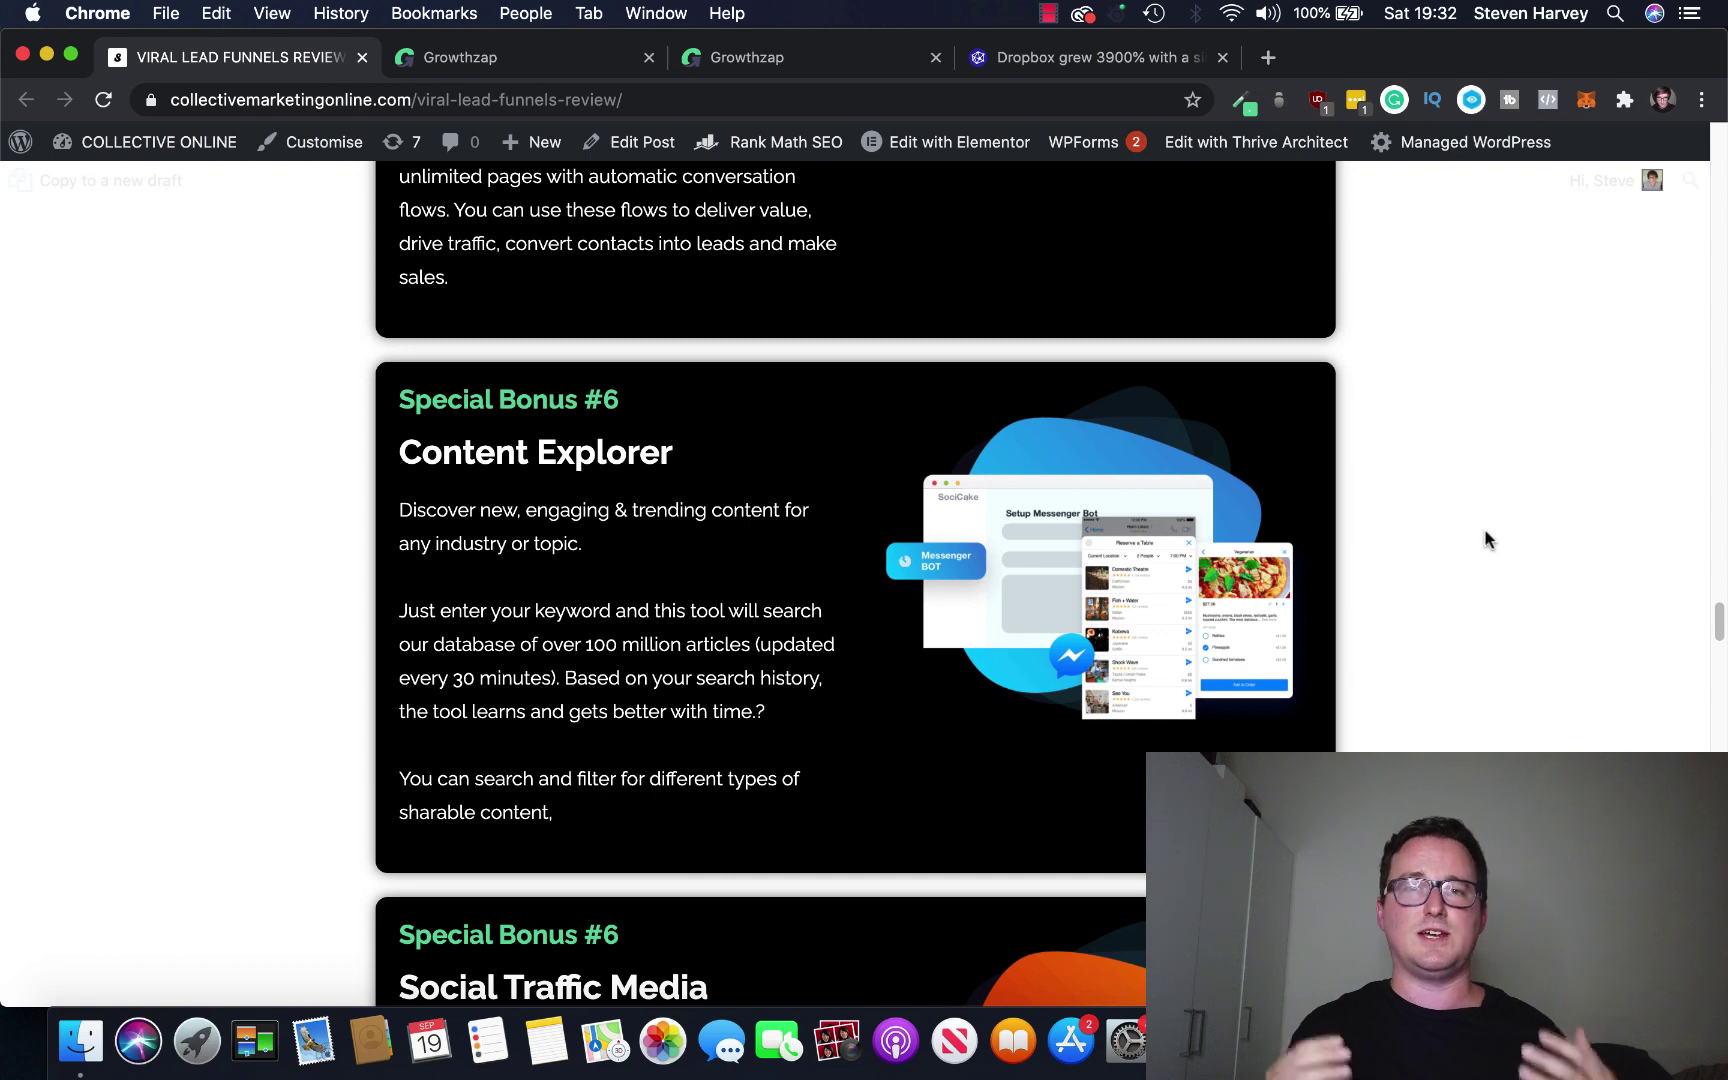
scroll(1486, 536, down, 1)
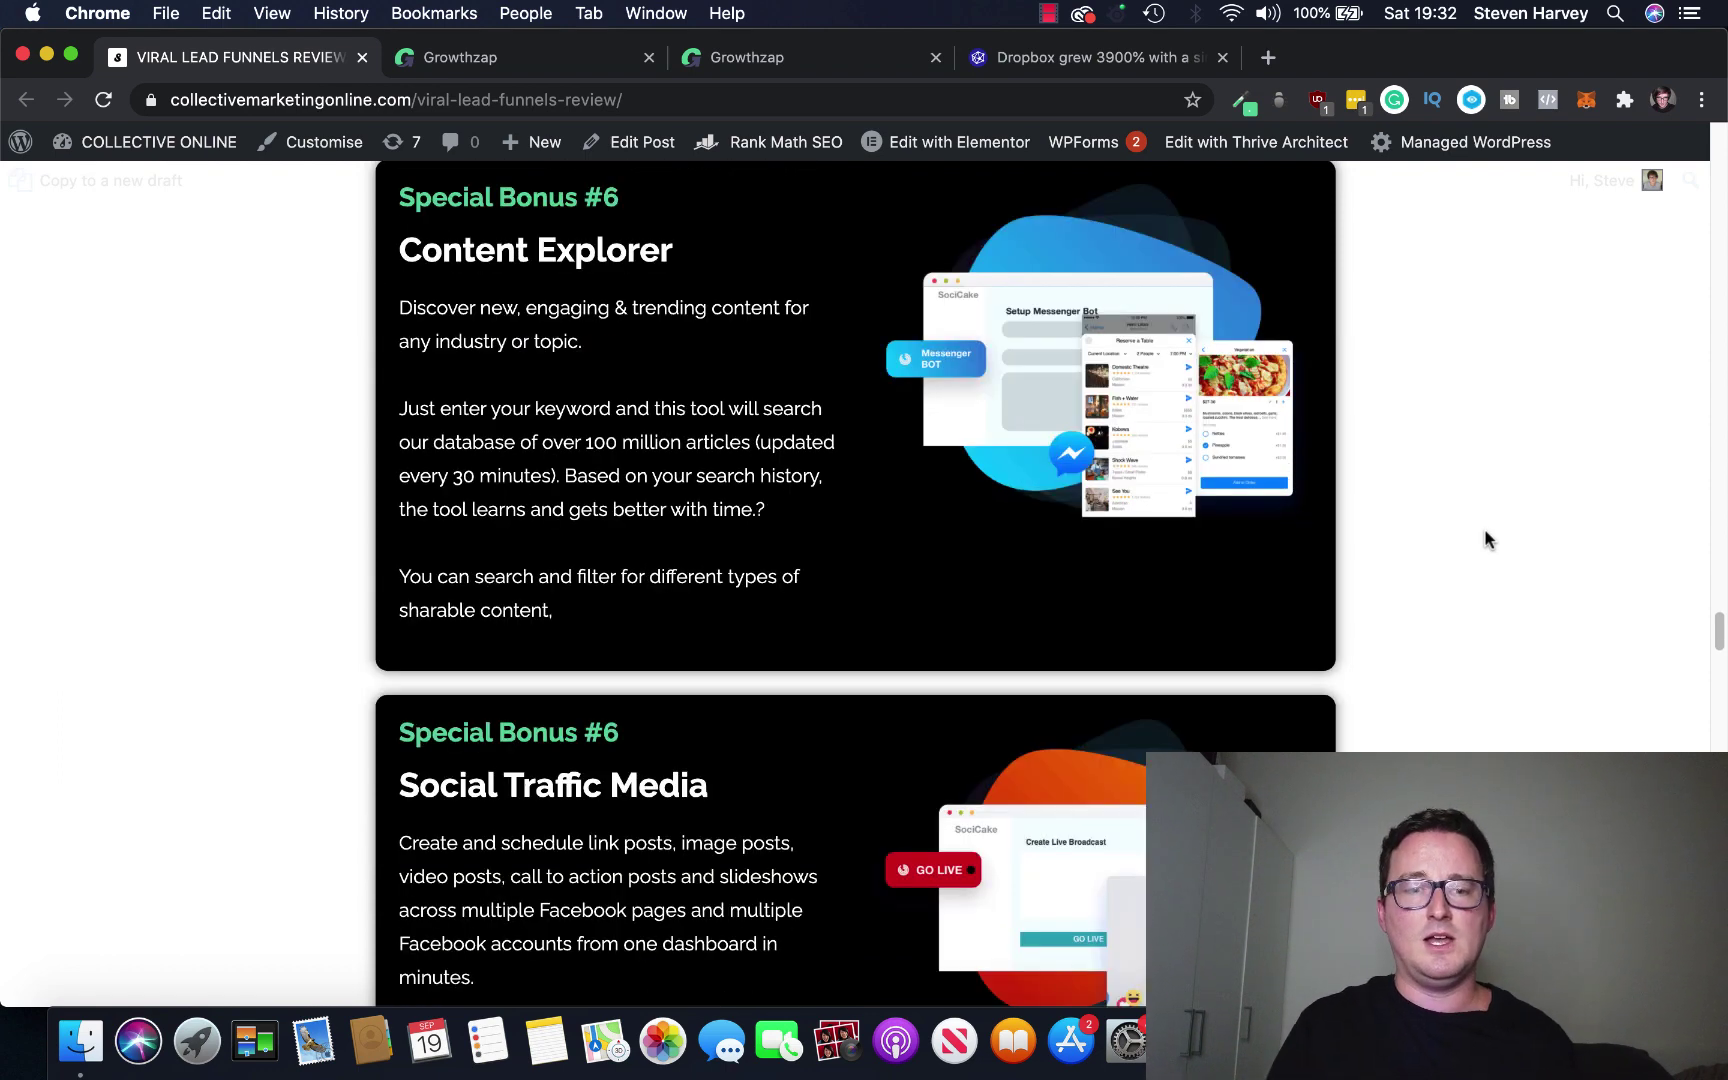
scroll(1547, 548, down, 1)
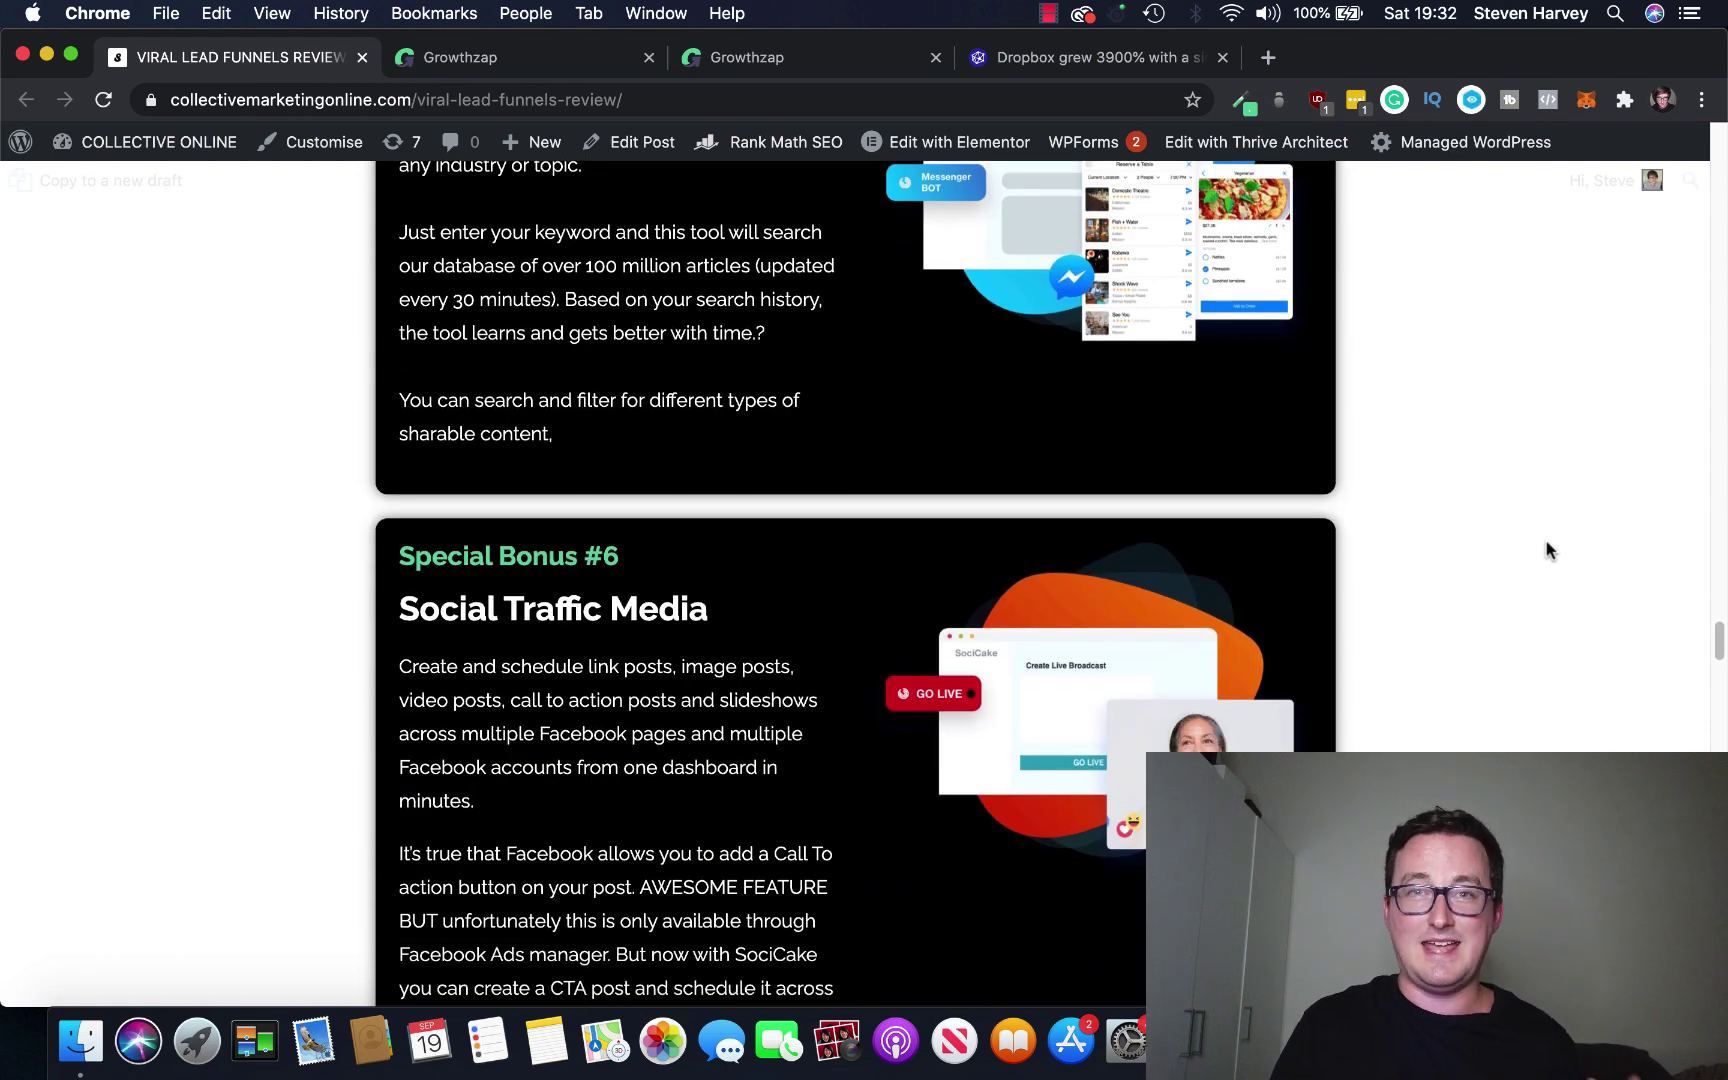
scroll(1548, 550, down, 1)
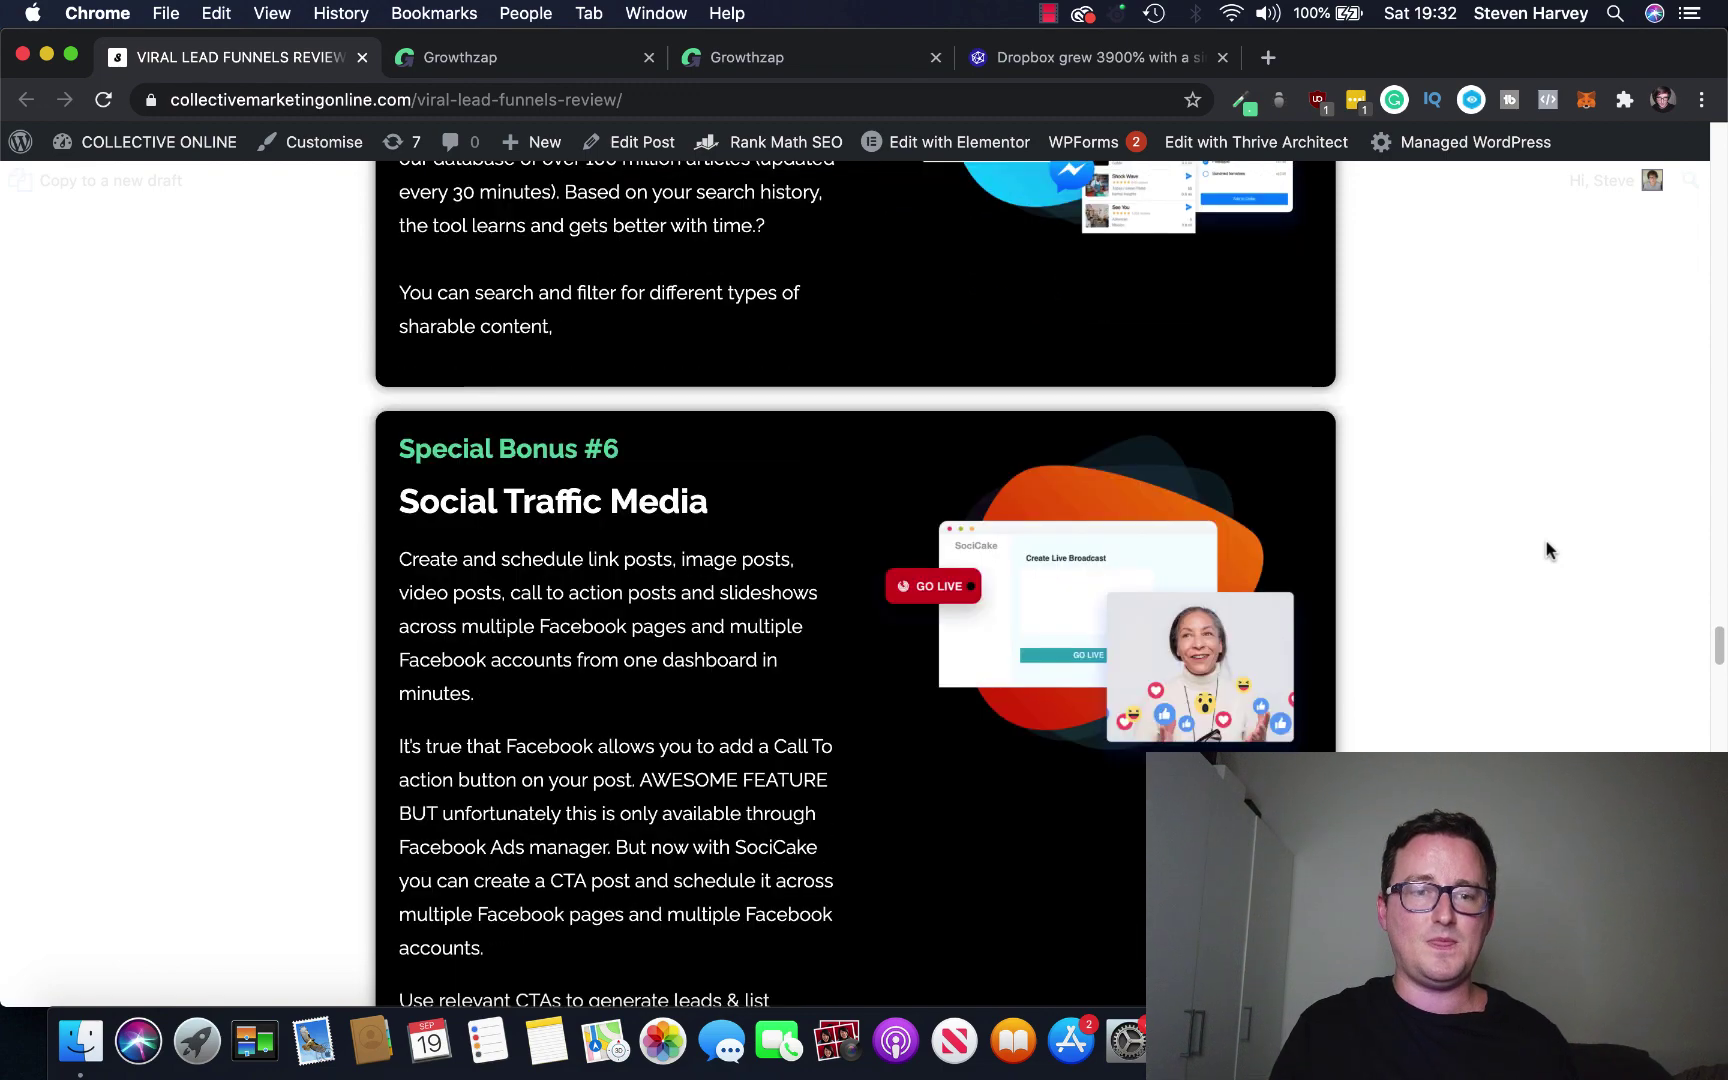
scroll(1547, 549, down, 3)
scroll(1548, 550, down, 1)
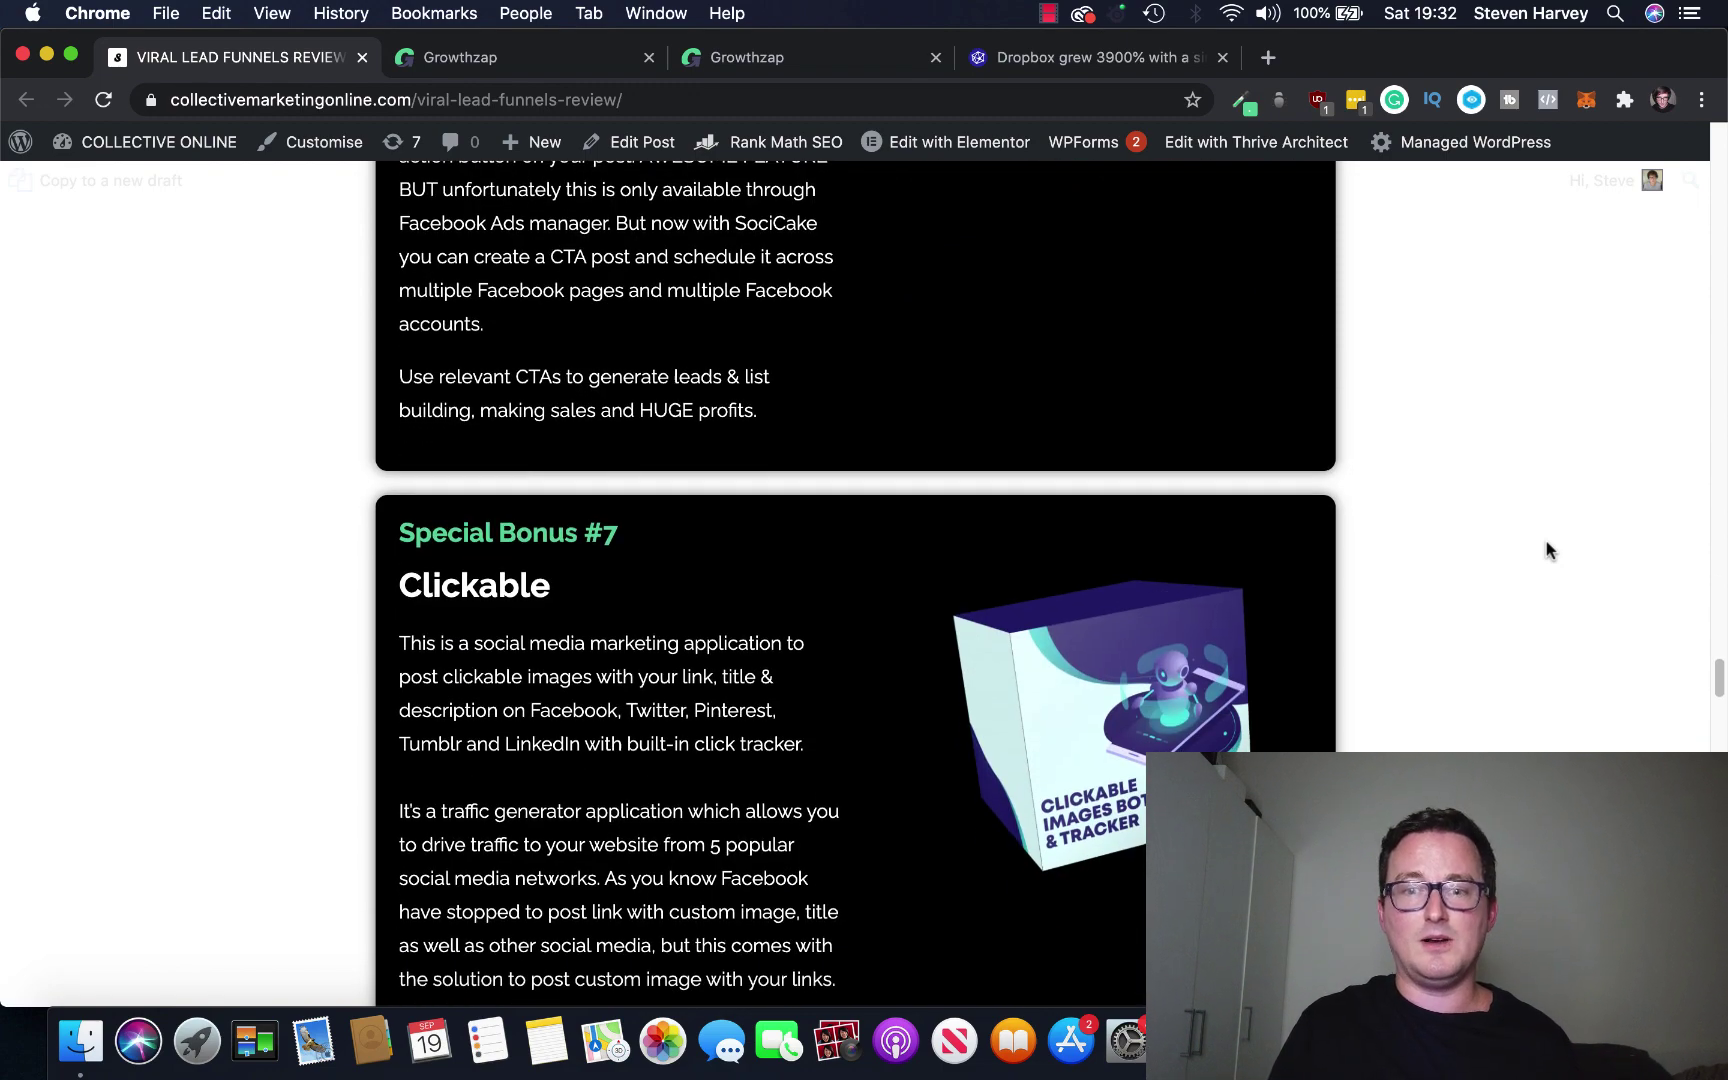
scroll(1547, 550, down, 1)
scroll(1548, 550, down, 1)
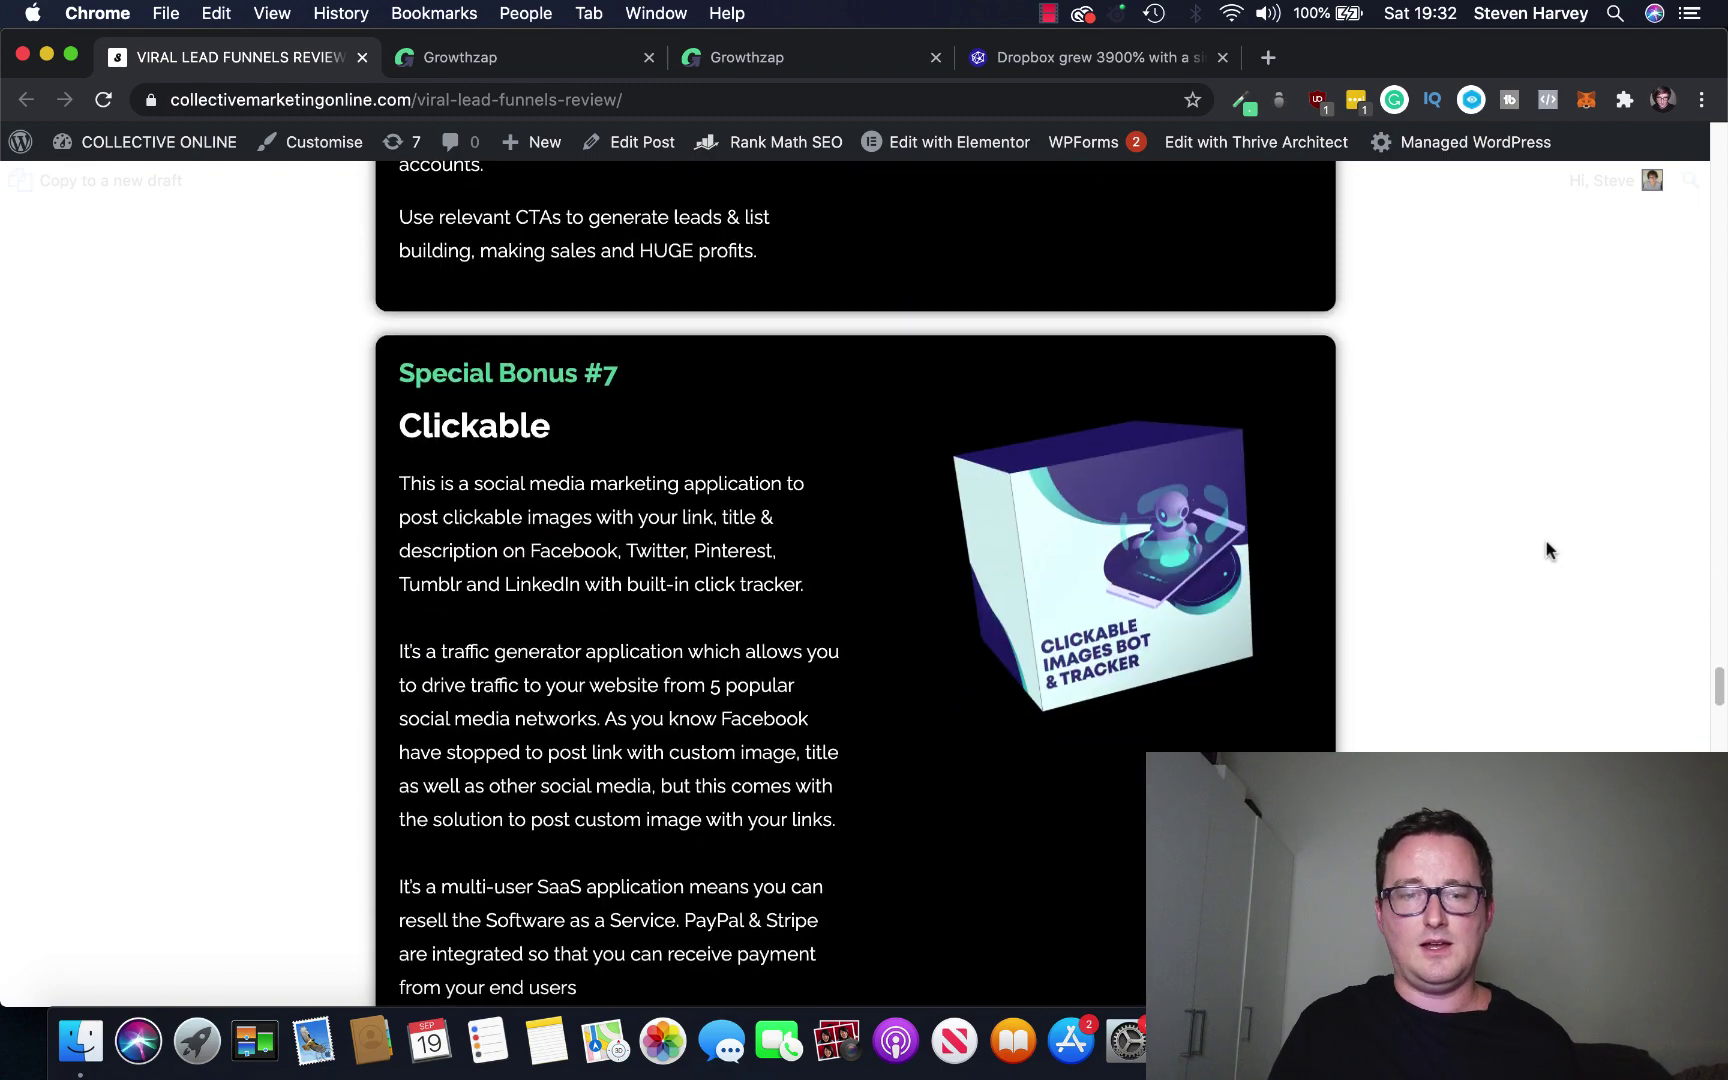
scroll(1548, 549, down, 4)
scroll(1547, 550, down, 1)
scroll(1547, 550, down, 1)
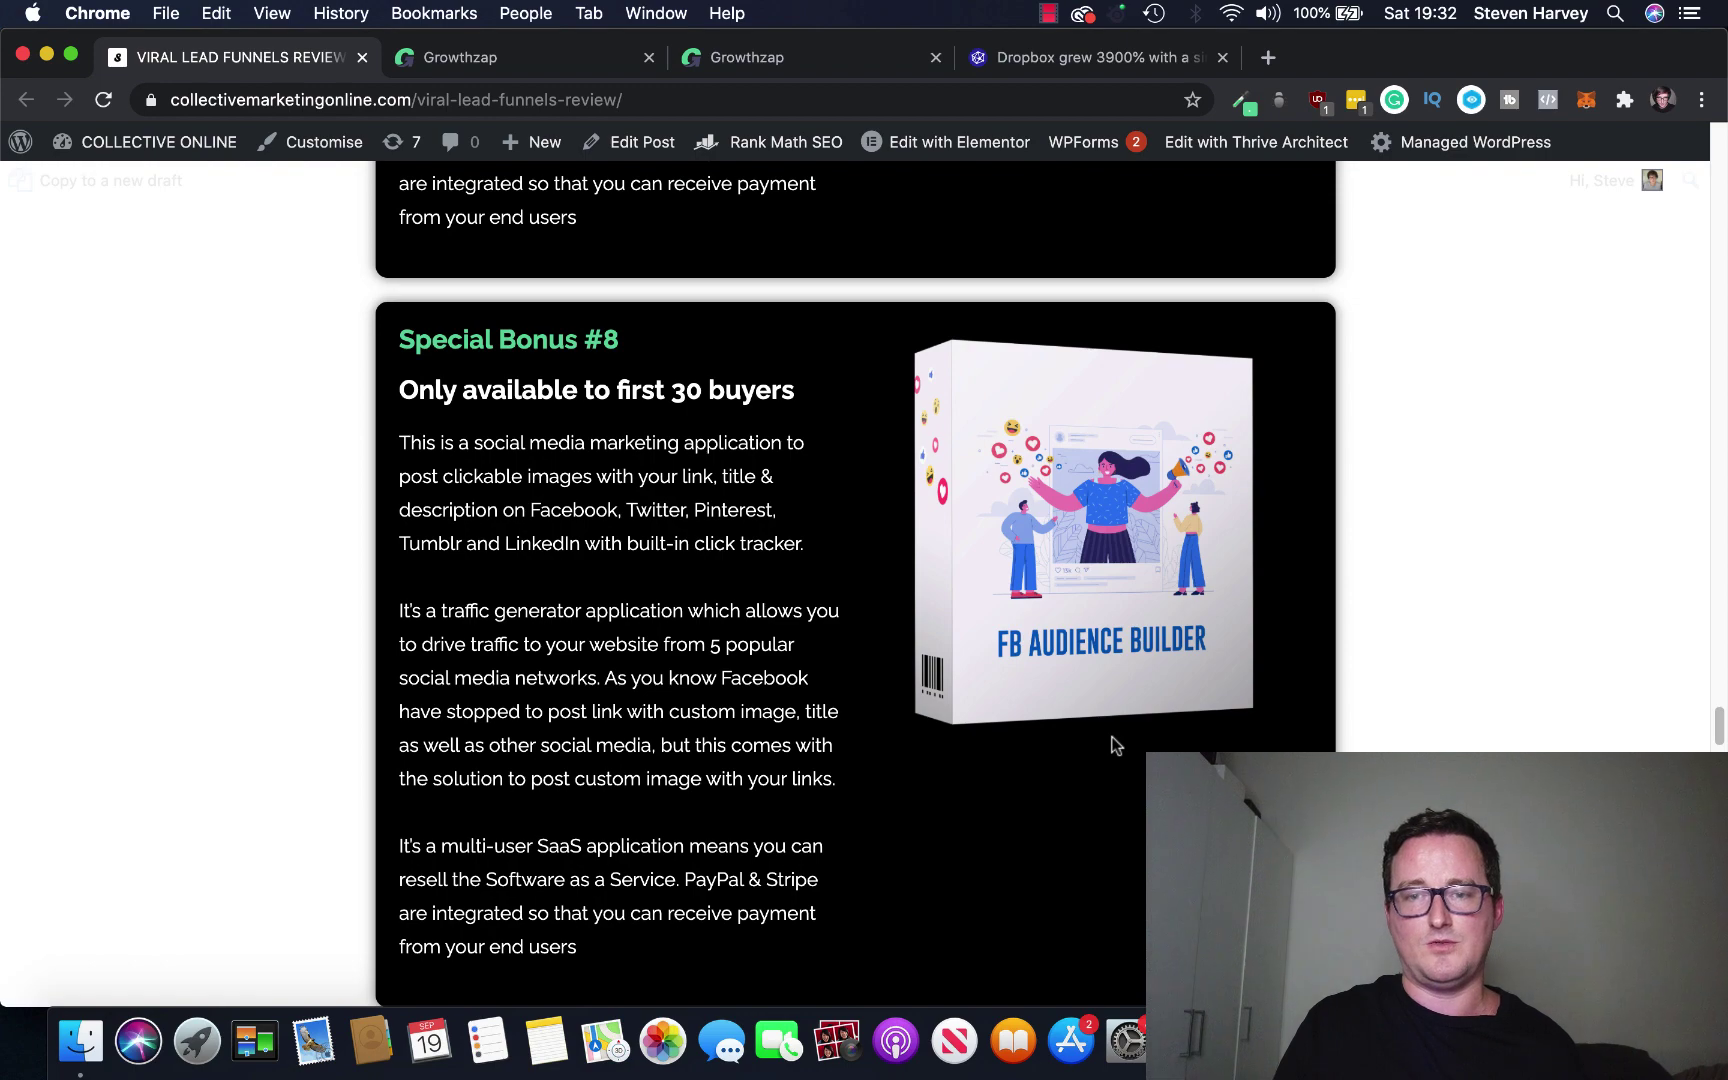
scroll(1516, 625, down, 2)
scroll(1517, 626, down, 3)
scroll(1516, 626, down, 1)
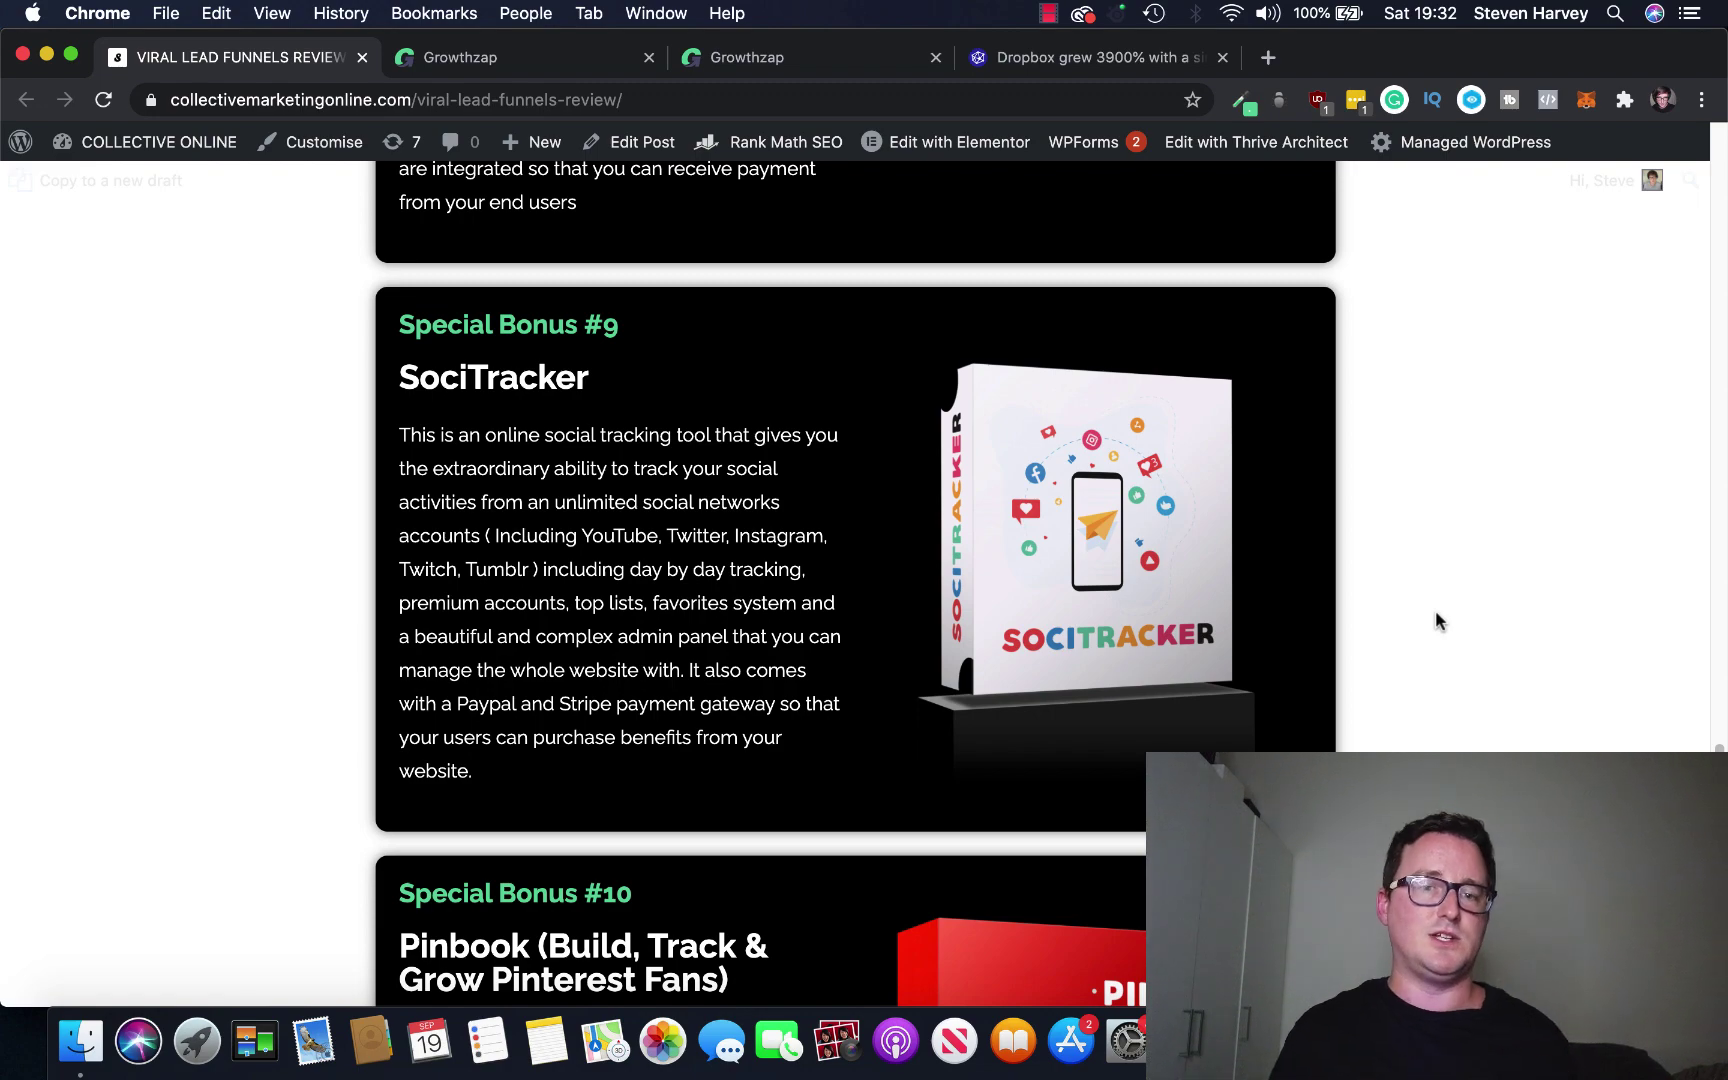
scroll(1436, 619, down, 3)
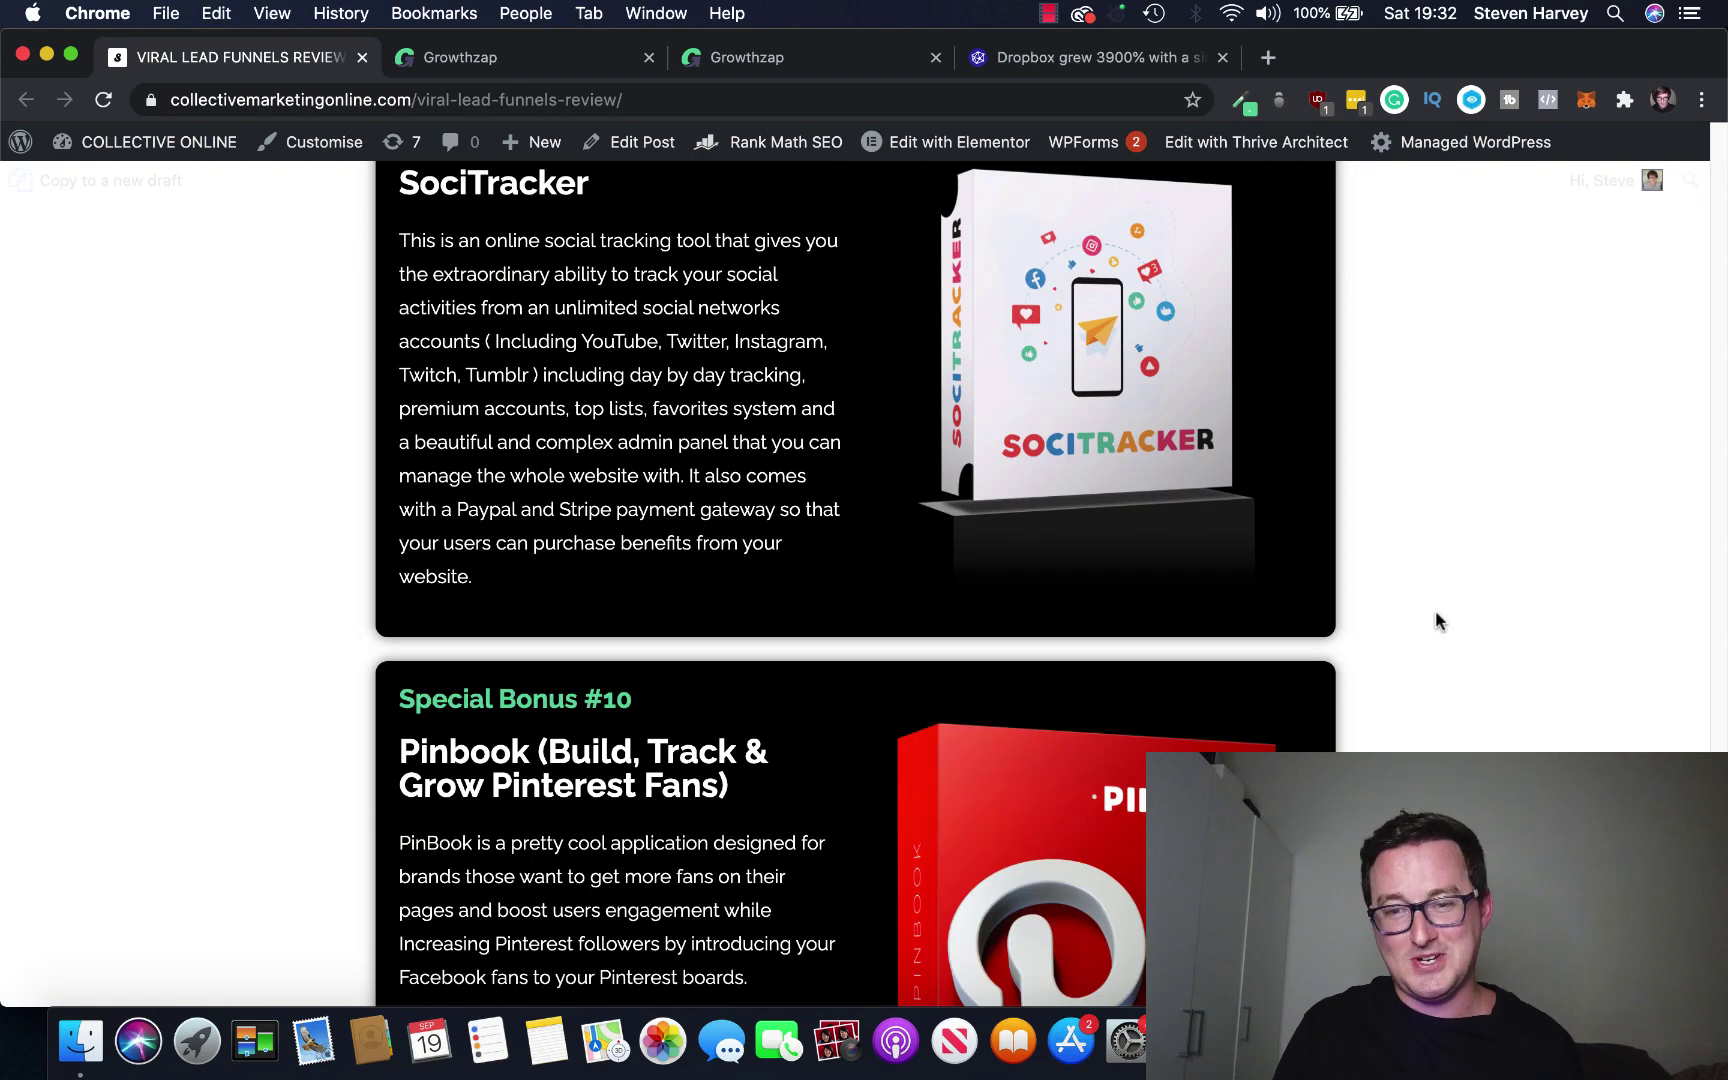
scroll(1435, 620, down, 5)
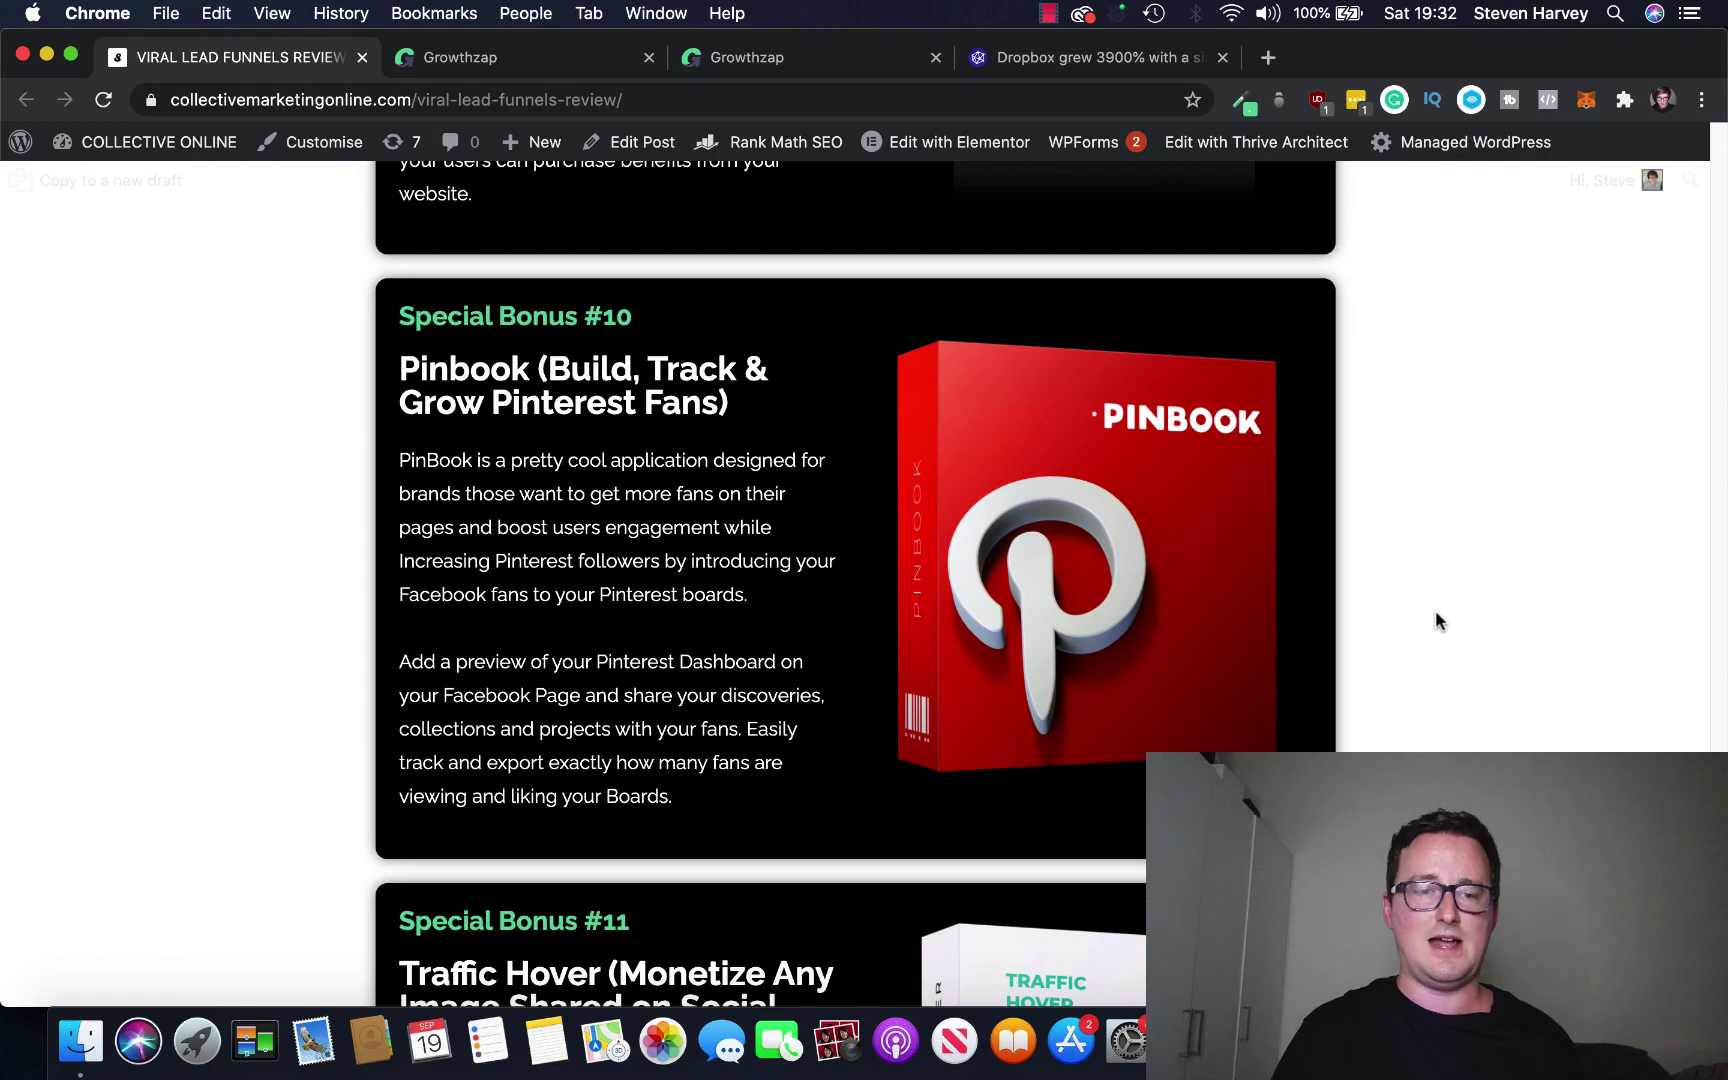
scroll(1435, 619, down, 5)
scroll(1445, 623, down, 5)
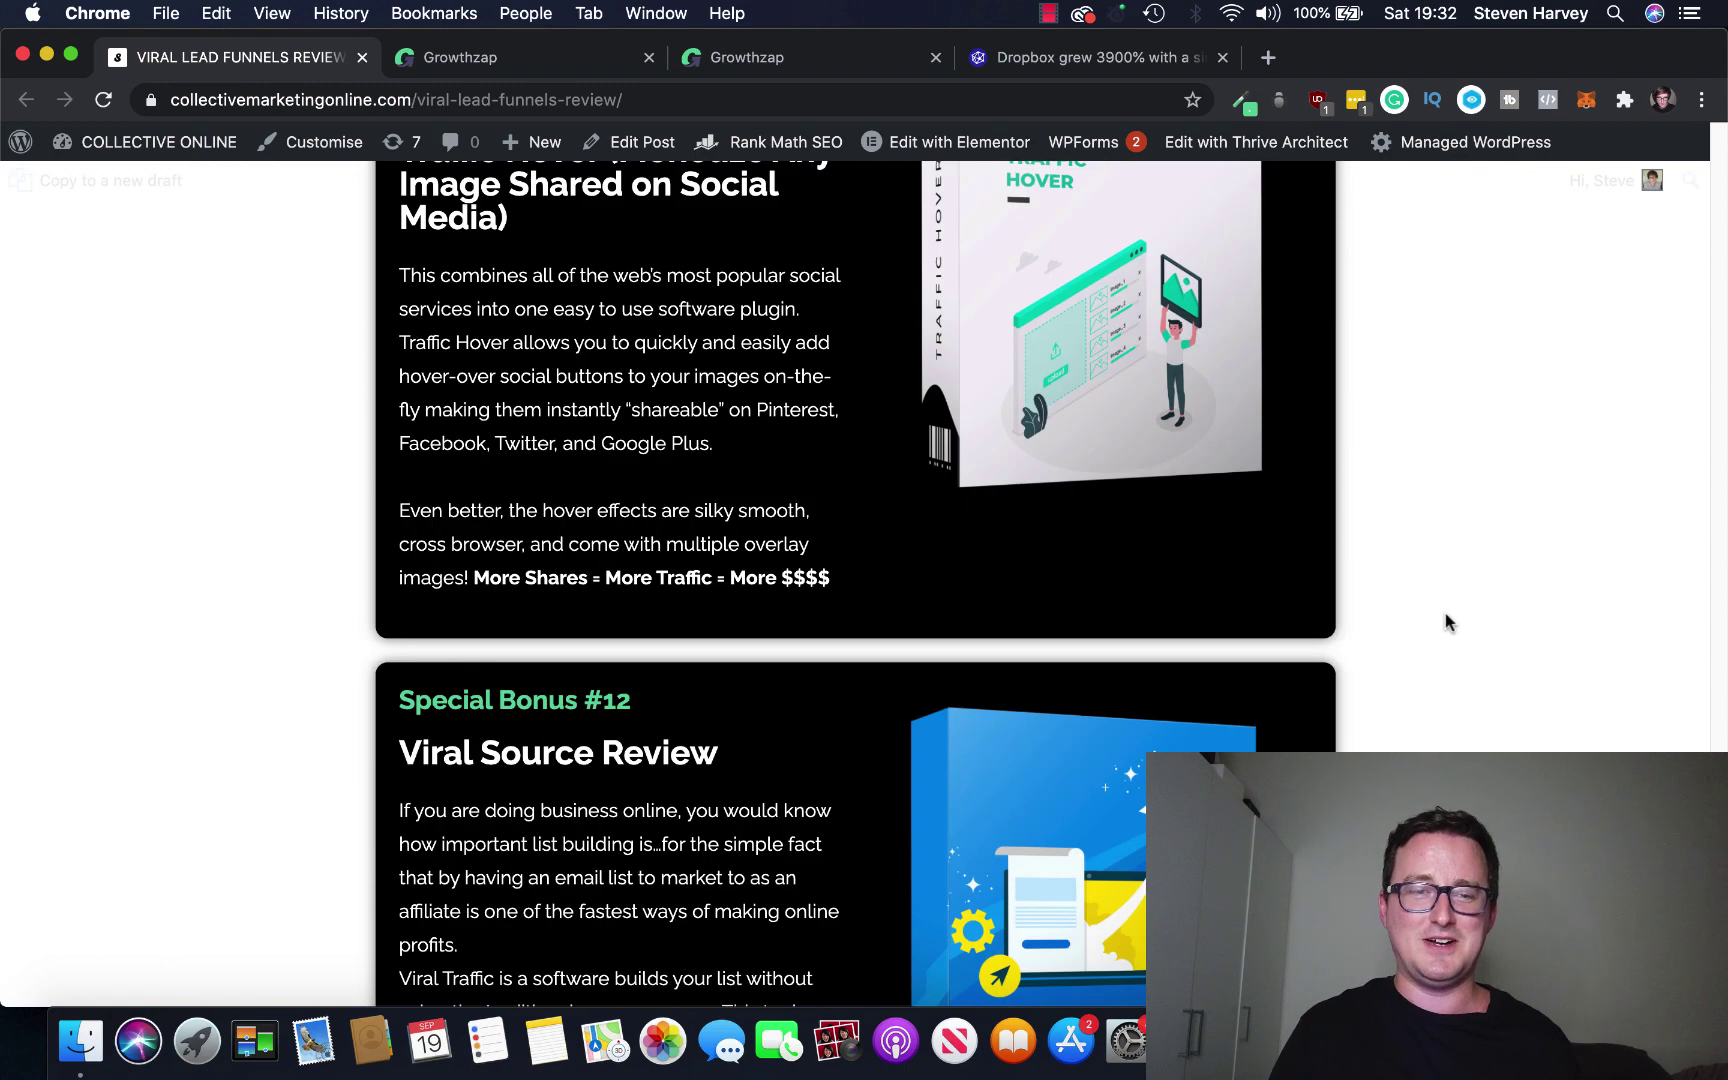
scroll(1445, 622, down, 1)
scroll(1444, 622, down, 3)
scroll(1445, 622, down, 6)
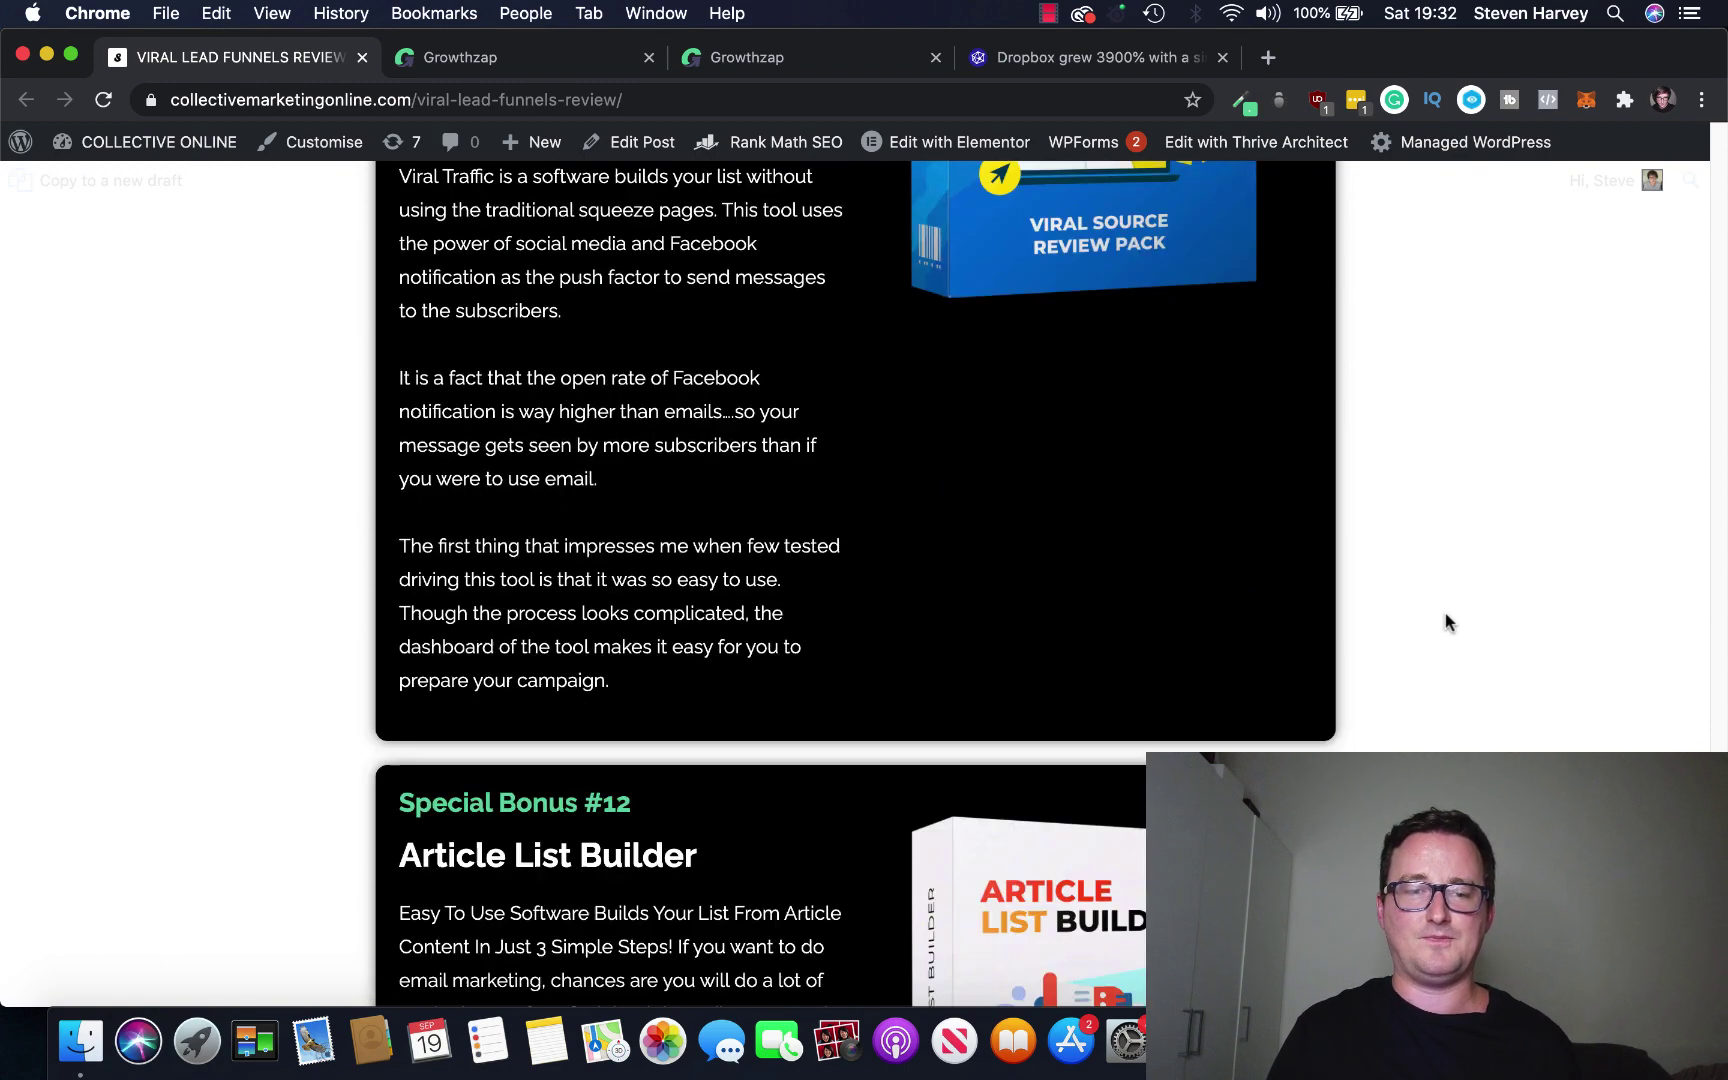
scroll(1445, 622, down, 5)
scroll(1445, 623, down, 3)
scroll(1444, 622, down, 2)
scroll(1445, 622, down, 1)
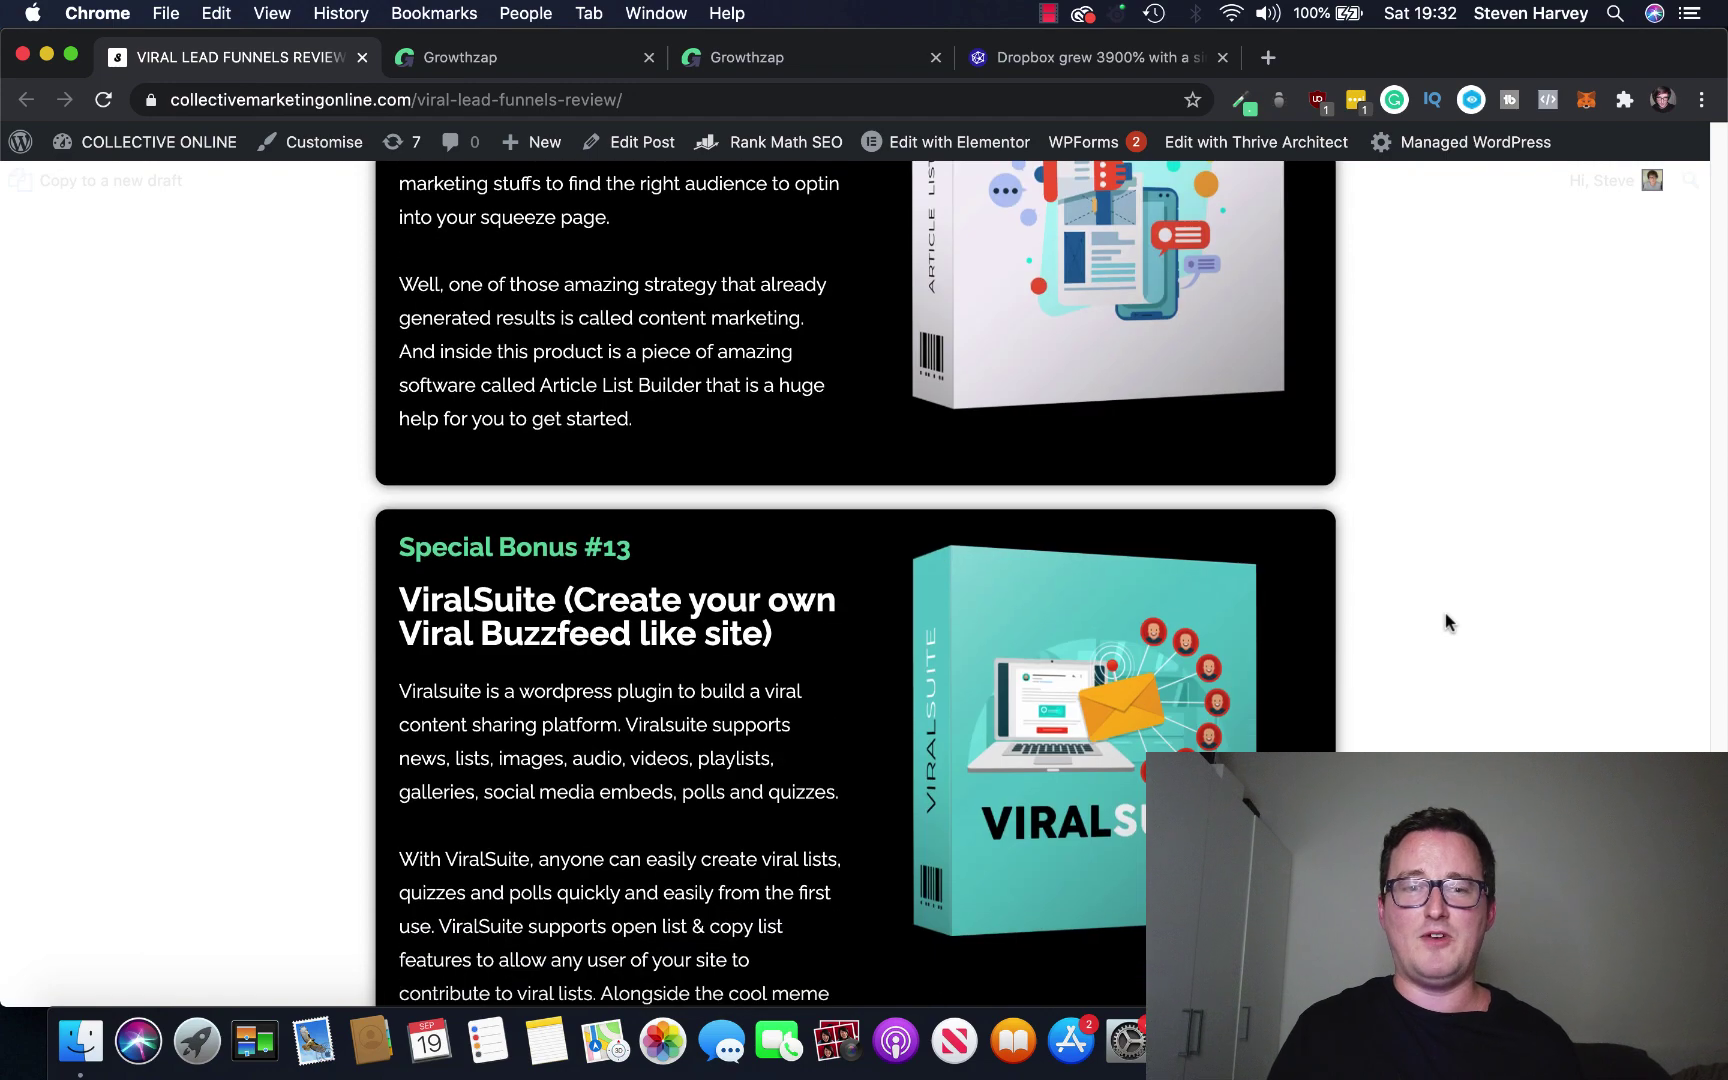
scroll(1445, 623, down, 1)
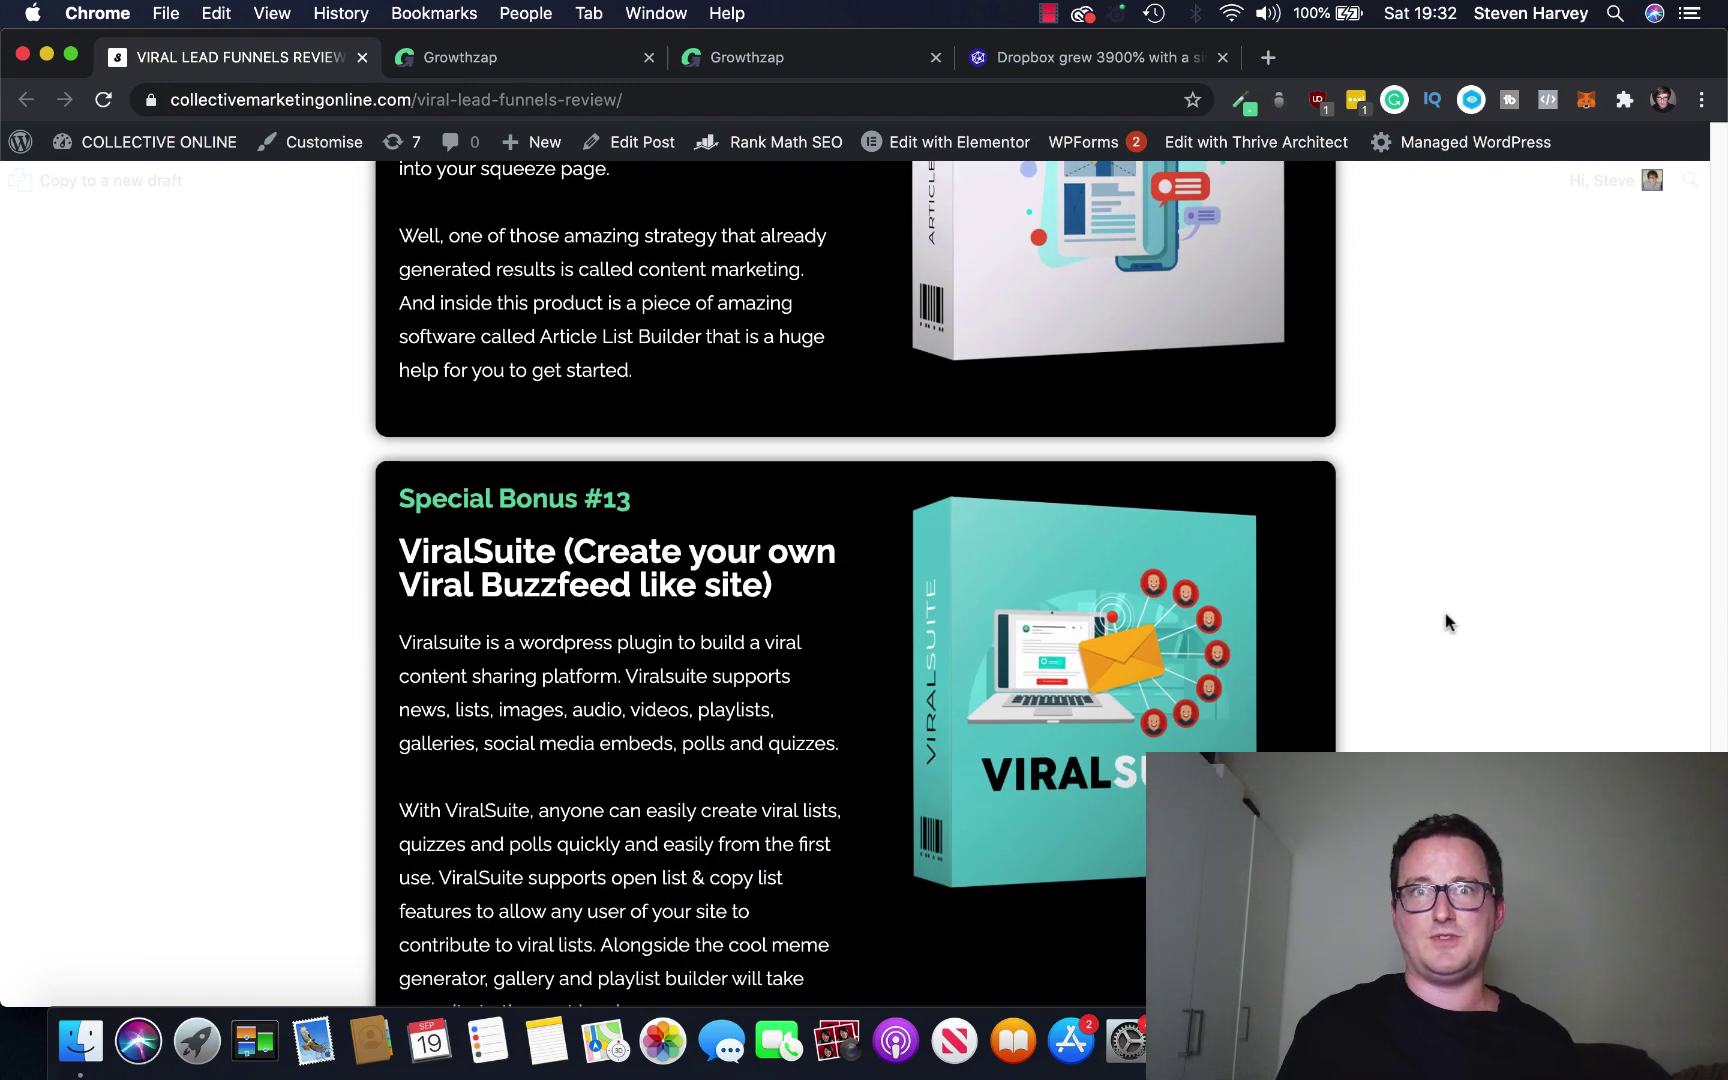
scroll(1445, 622, down, 5)
scroll(1445, 622, down, 3)
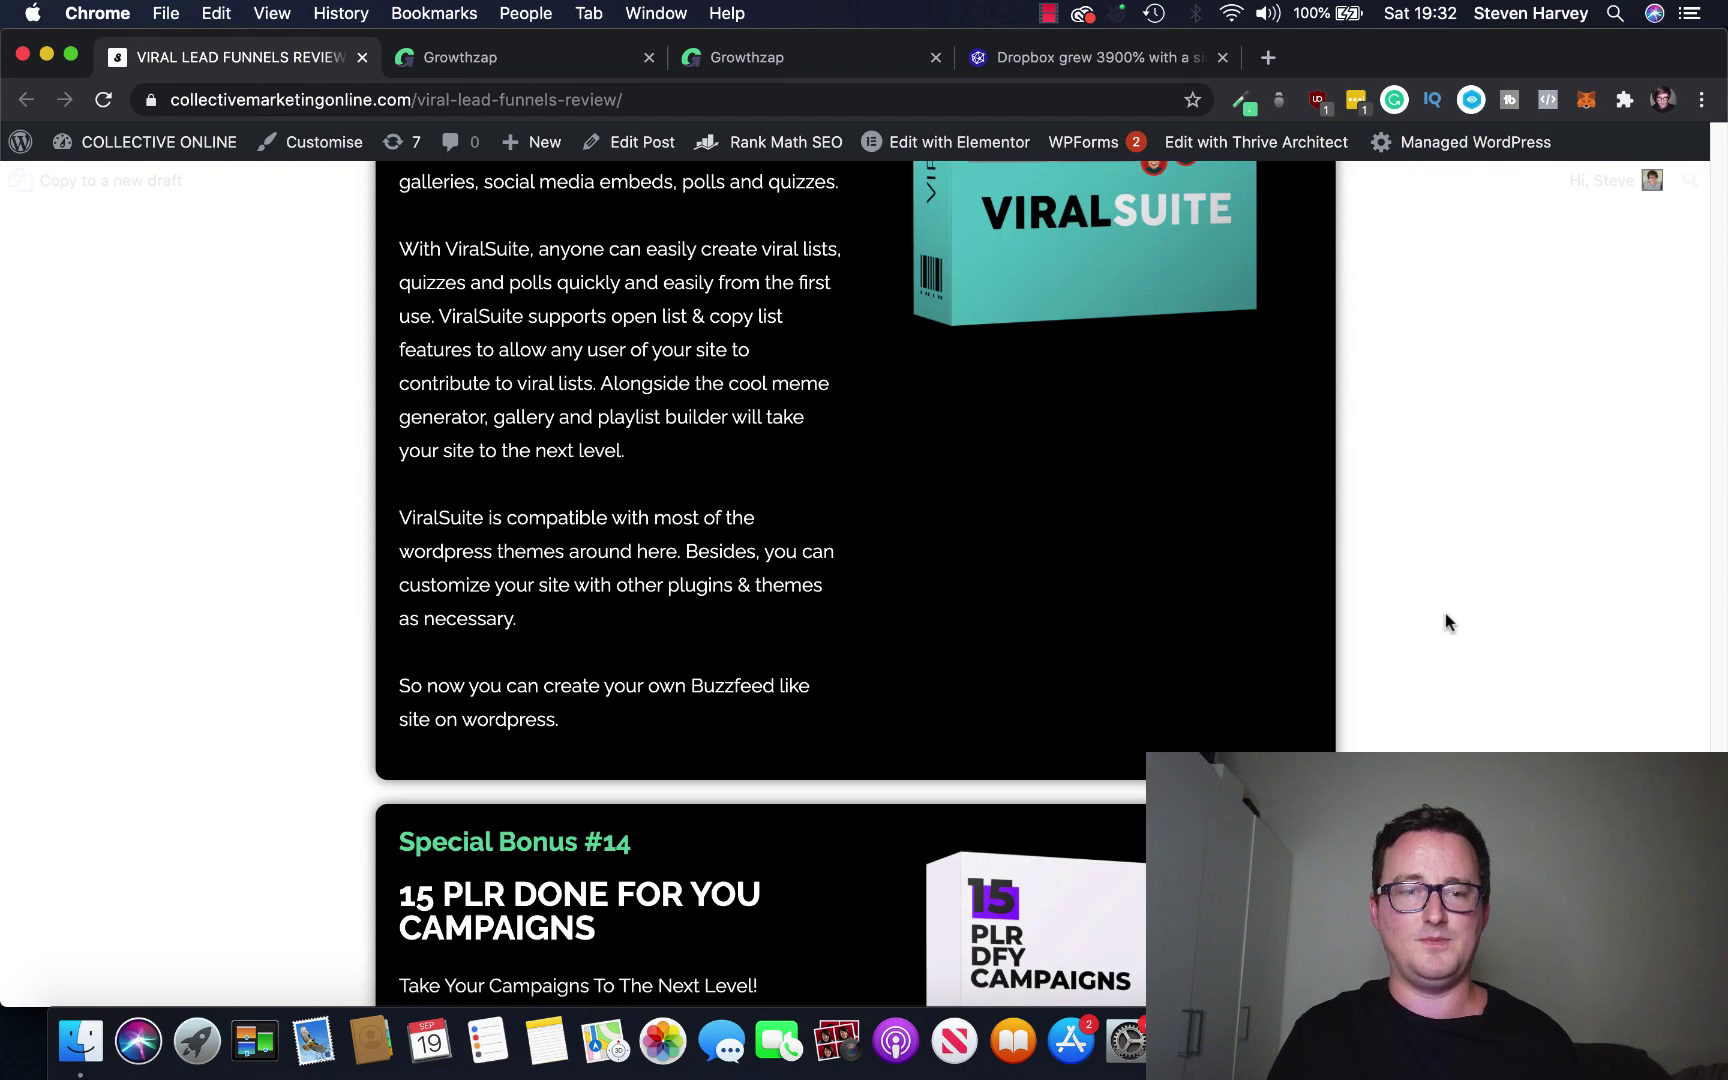
scroll(1445, 623, down, 3)
scroll(1445, 622, down, 3)
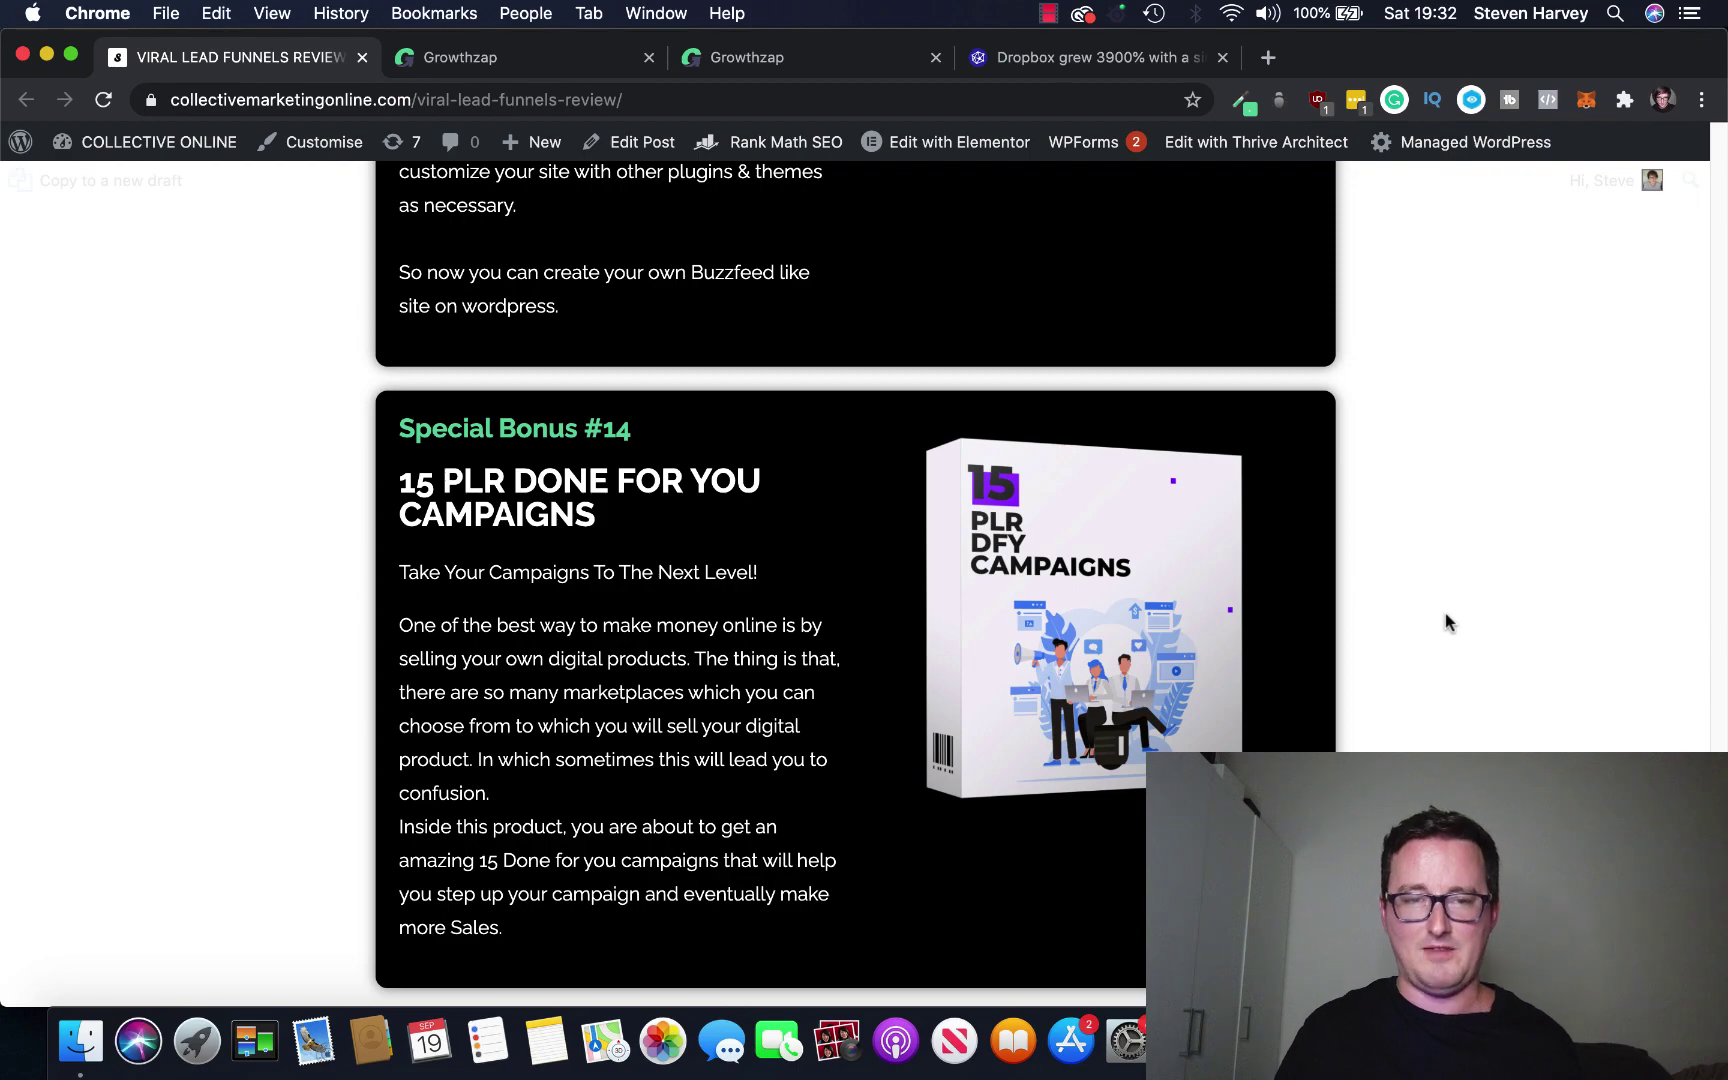
scroll(1490, 587, up, 5)
scroll(1489, 590, up, 5)
scroll(1489, 591, up, 5)
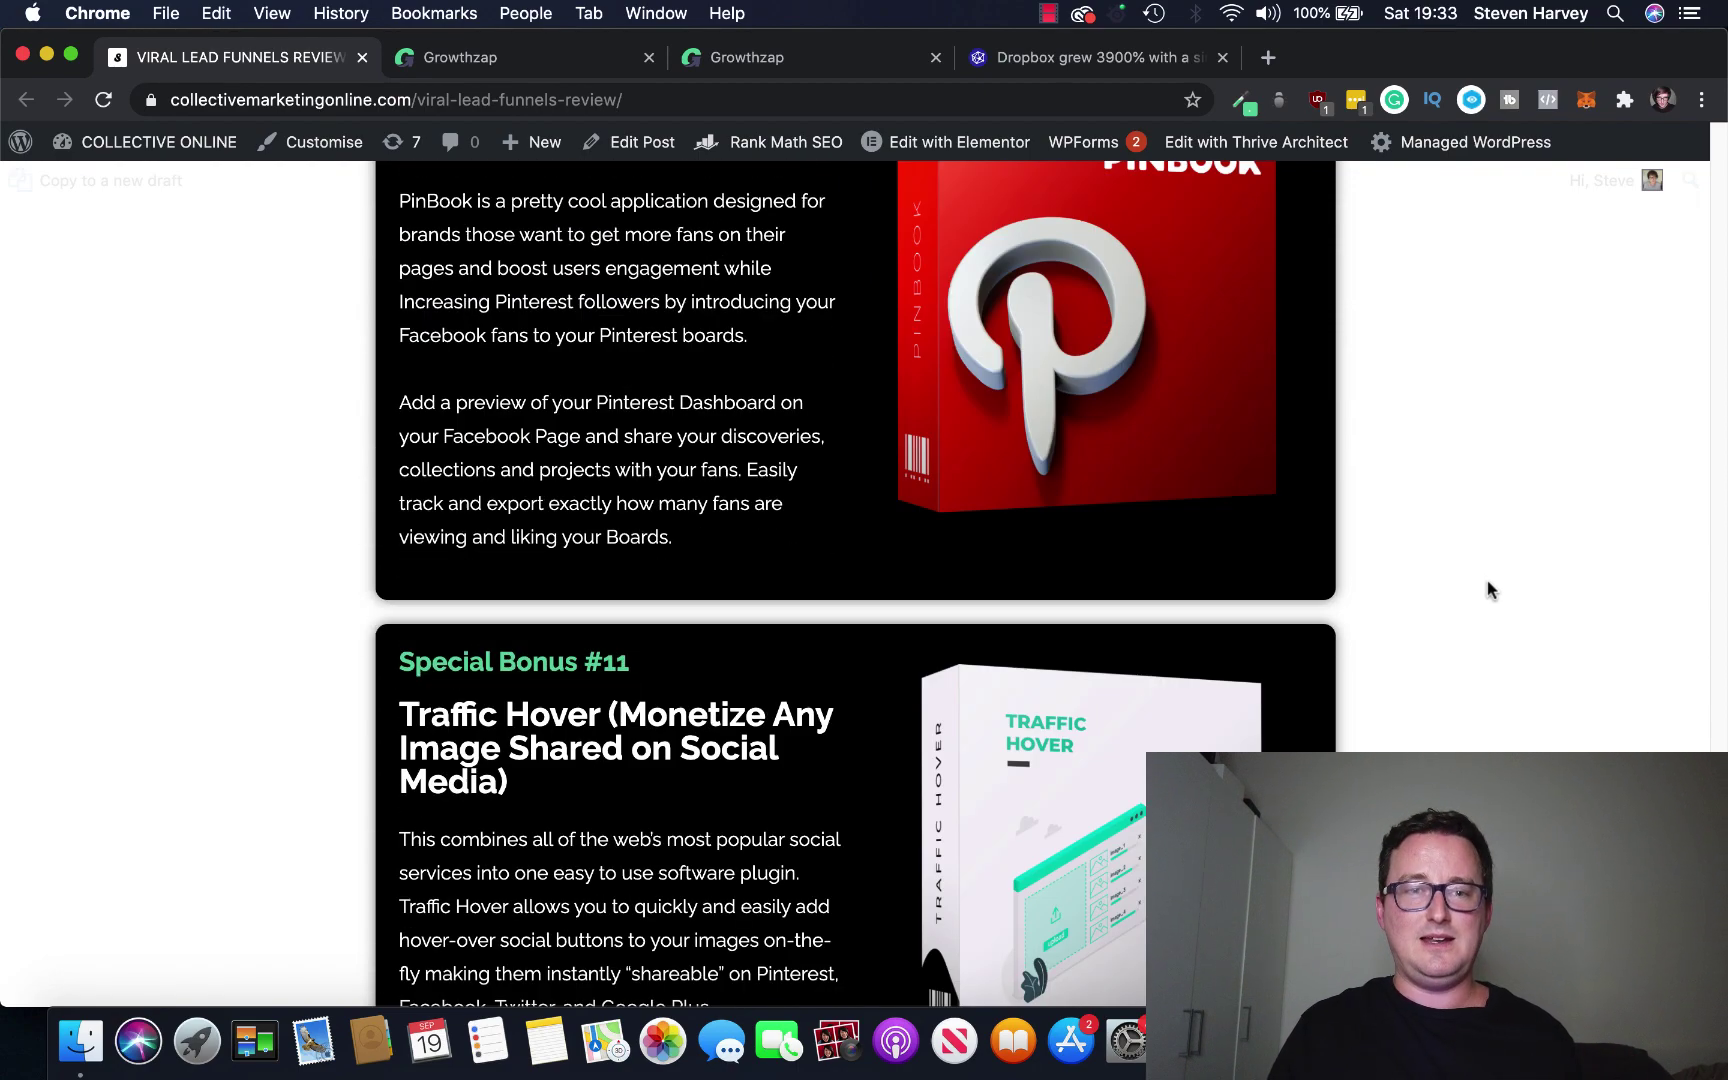
scroll(1489, 587, up, 5)
scroll(1478, 580, up, 5)
scroll(1499, 554, up, 5)
scroll(1533, 525, up, 5)
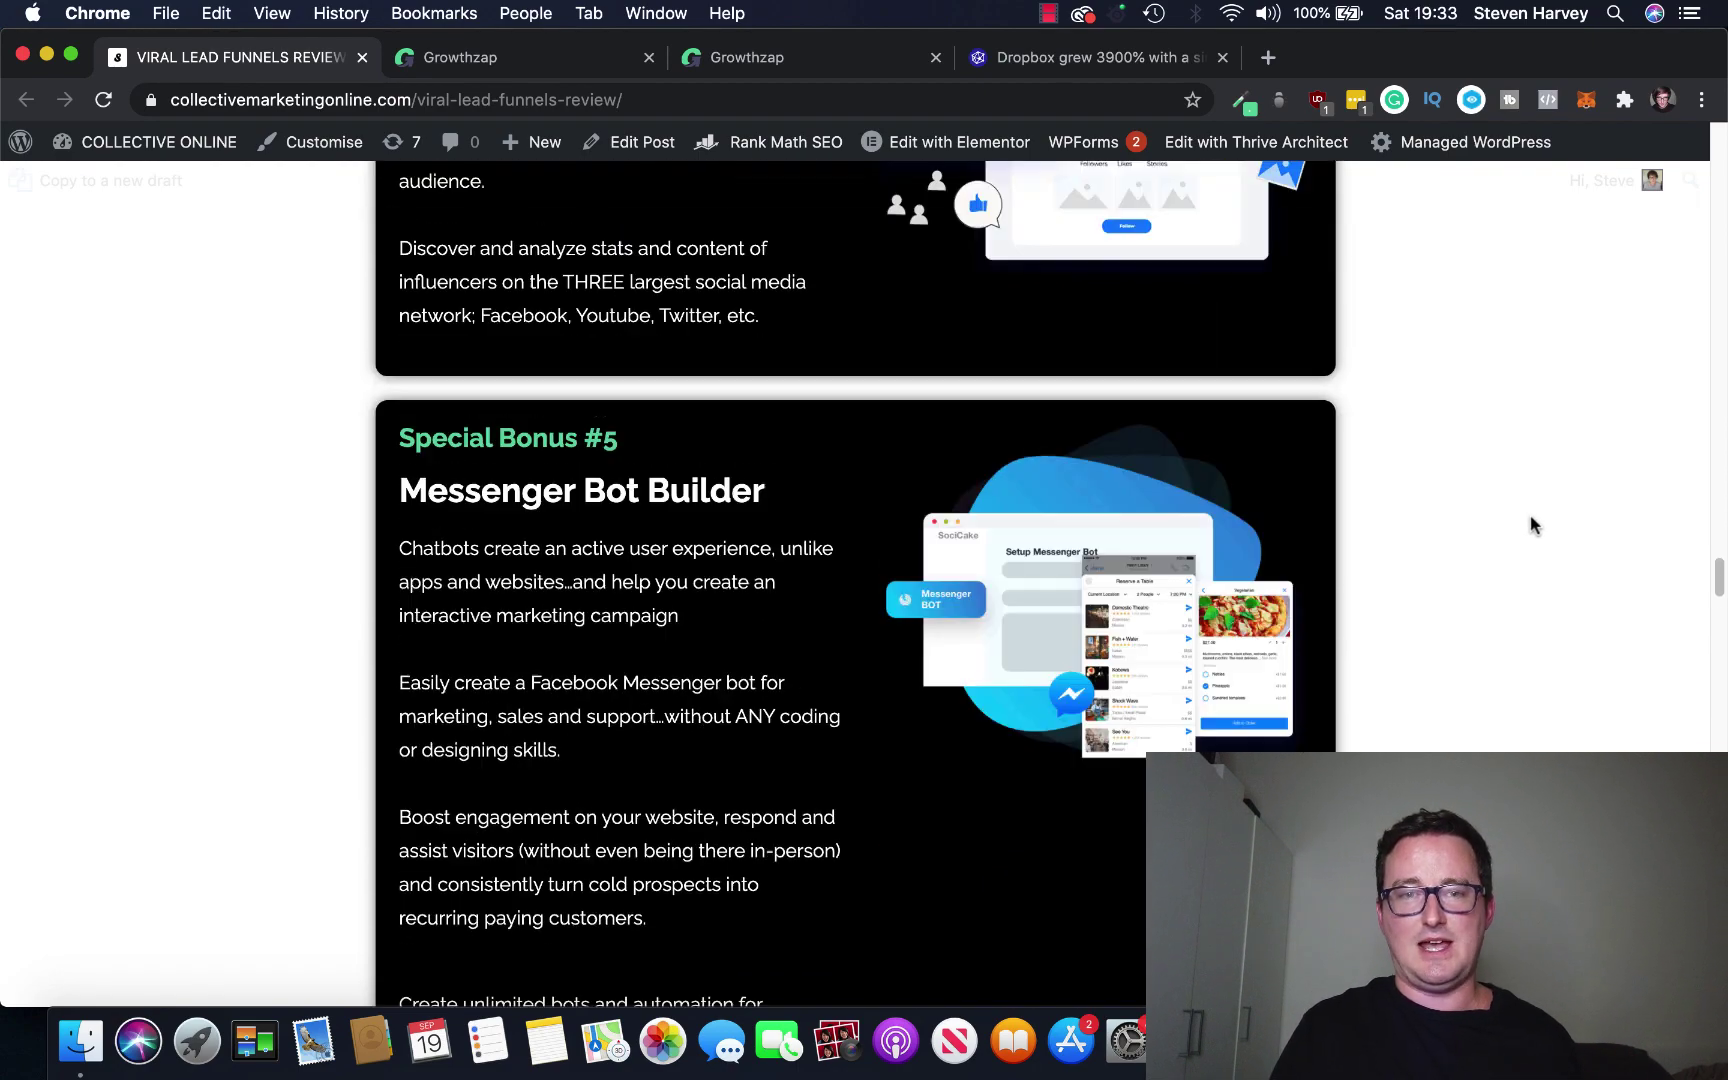
scroll(1530, 524, up, 5)
scroll(1531, 520, up, 2)
scroll(1531, 516, up, 5)
scroll(1531, 516, up, 2)
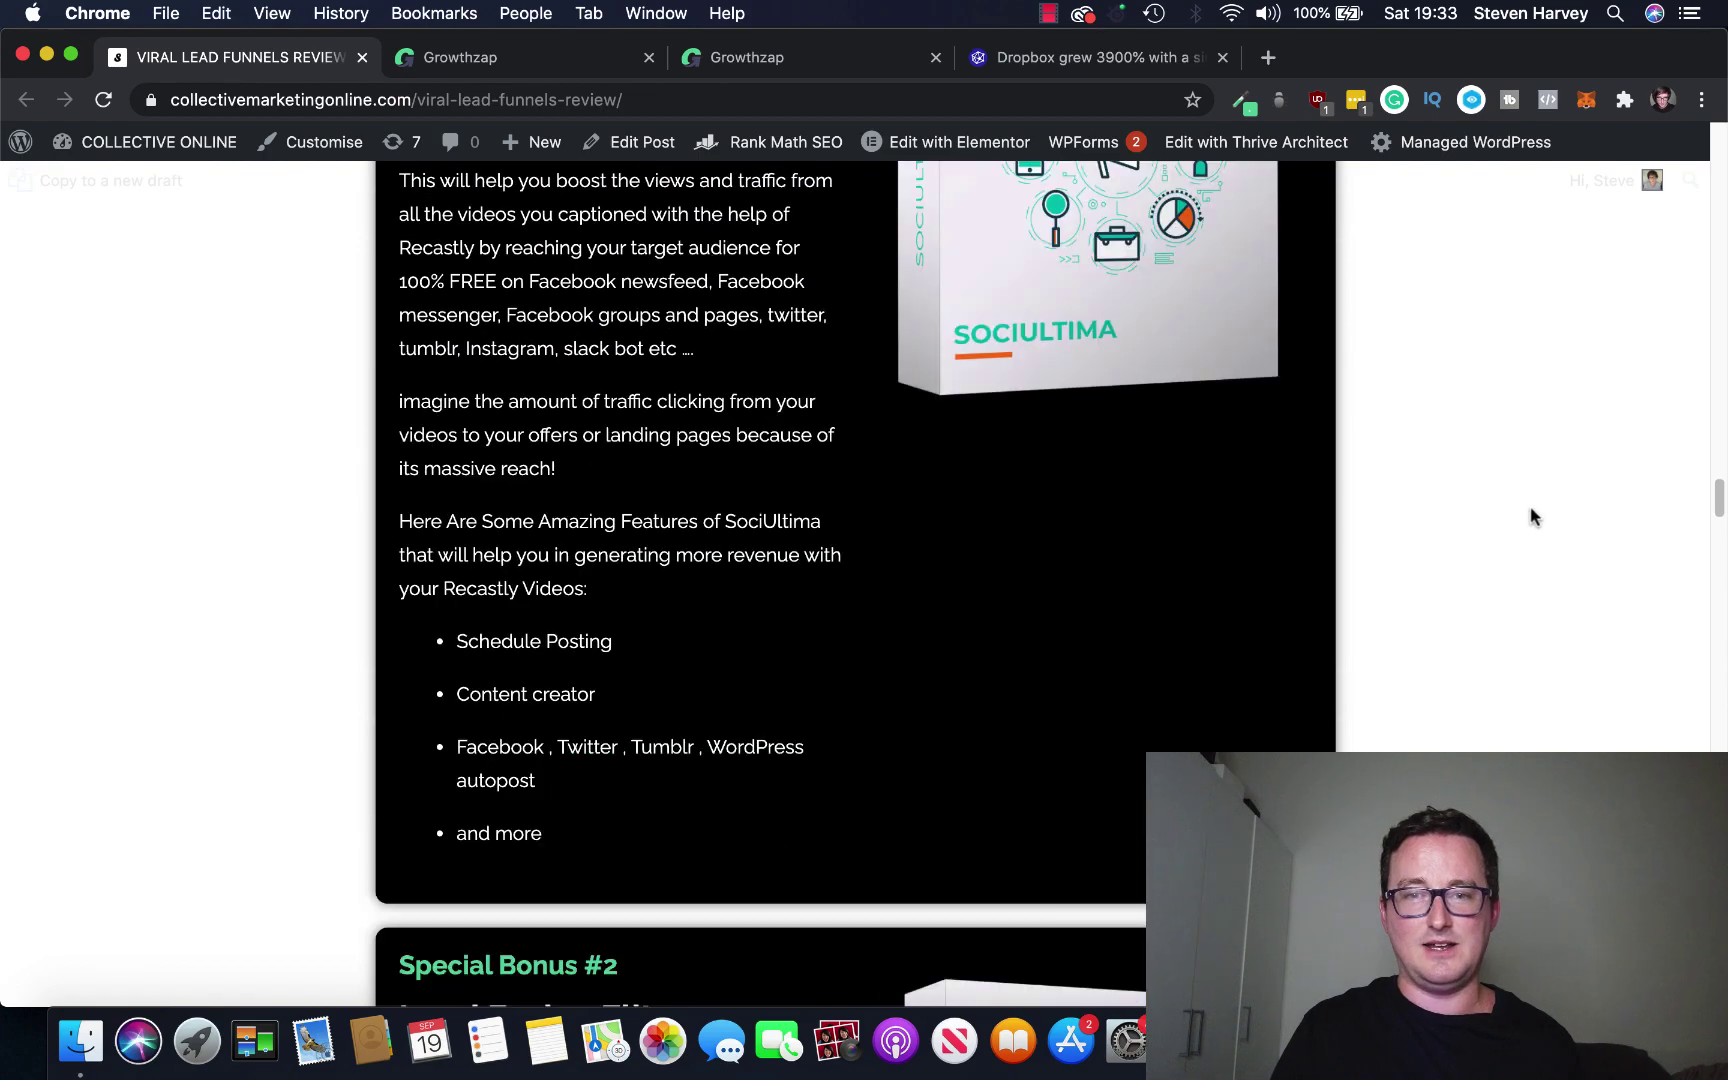
scroll(1485, 507, up, 2)
scroll(1282, 473, down, 5)
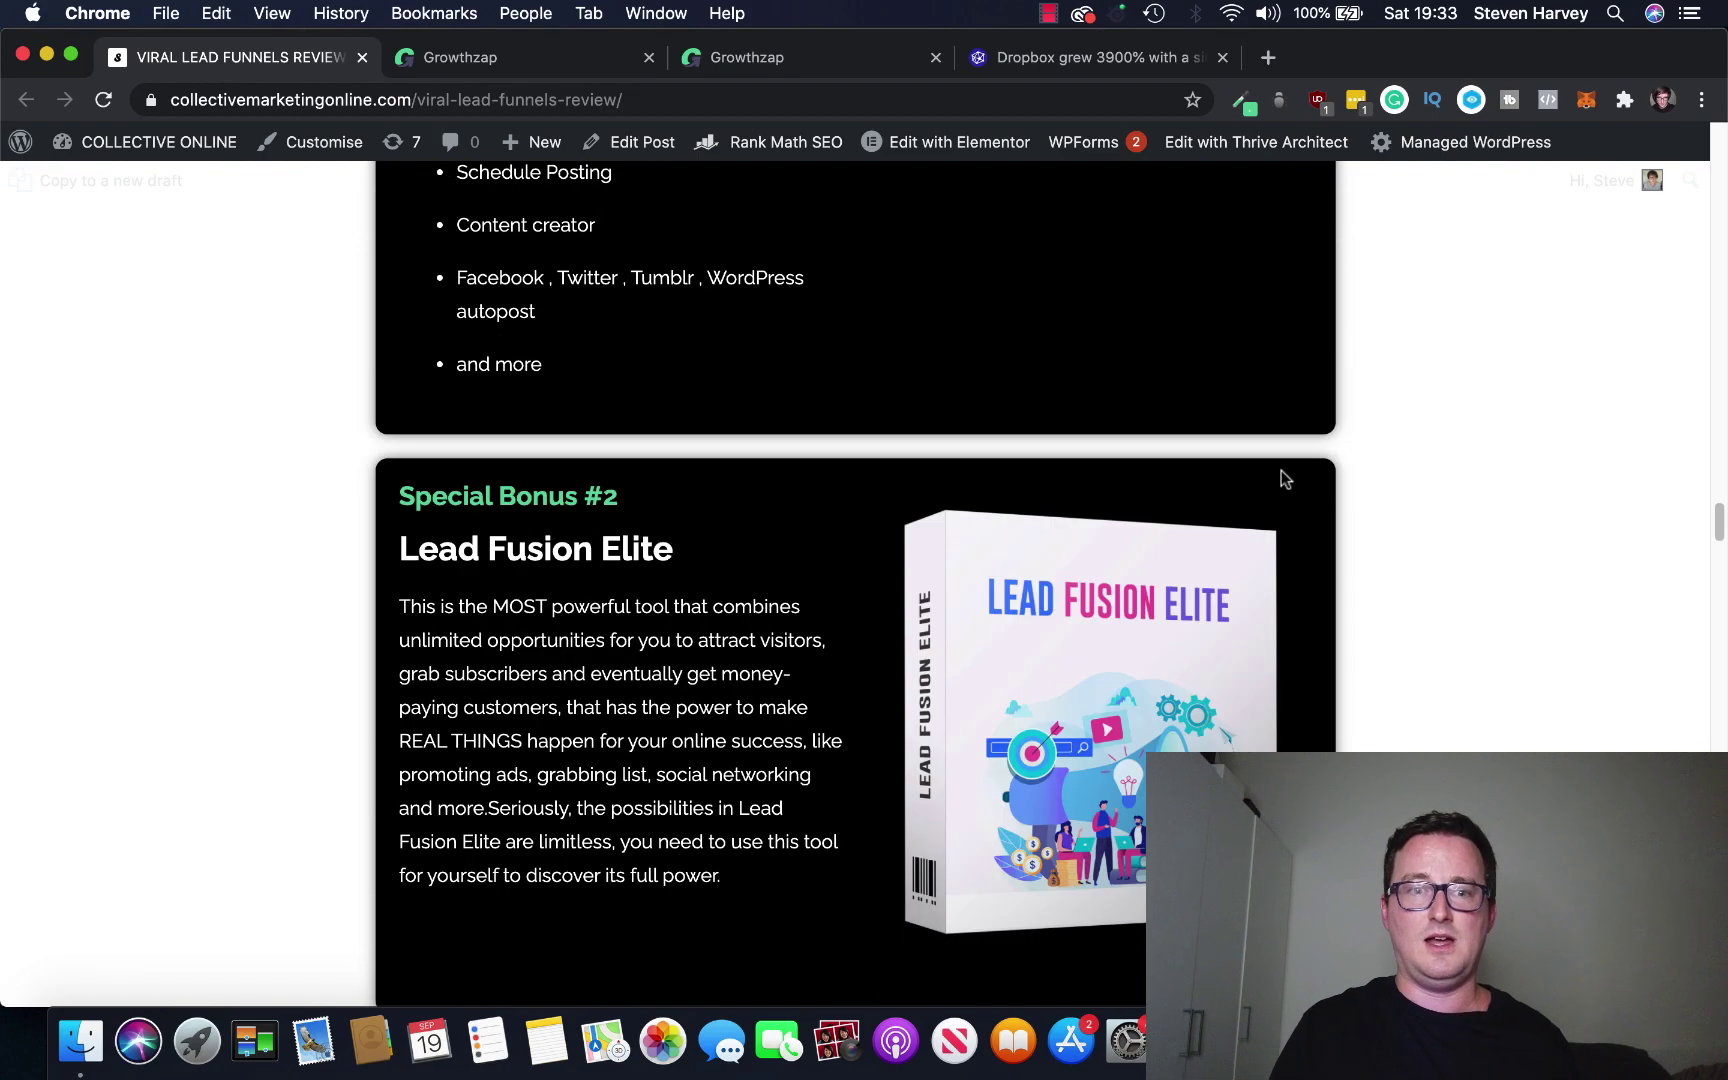
scroll(1285, 481, down, 5)
scroll(1323, 489, down, 3)
scroll(1378, 500, up, 4)
scroll(1541, 515, up, 5)
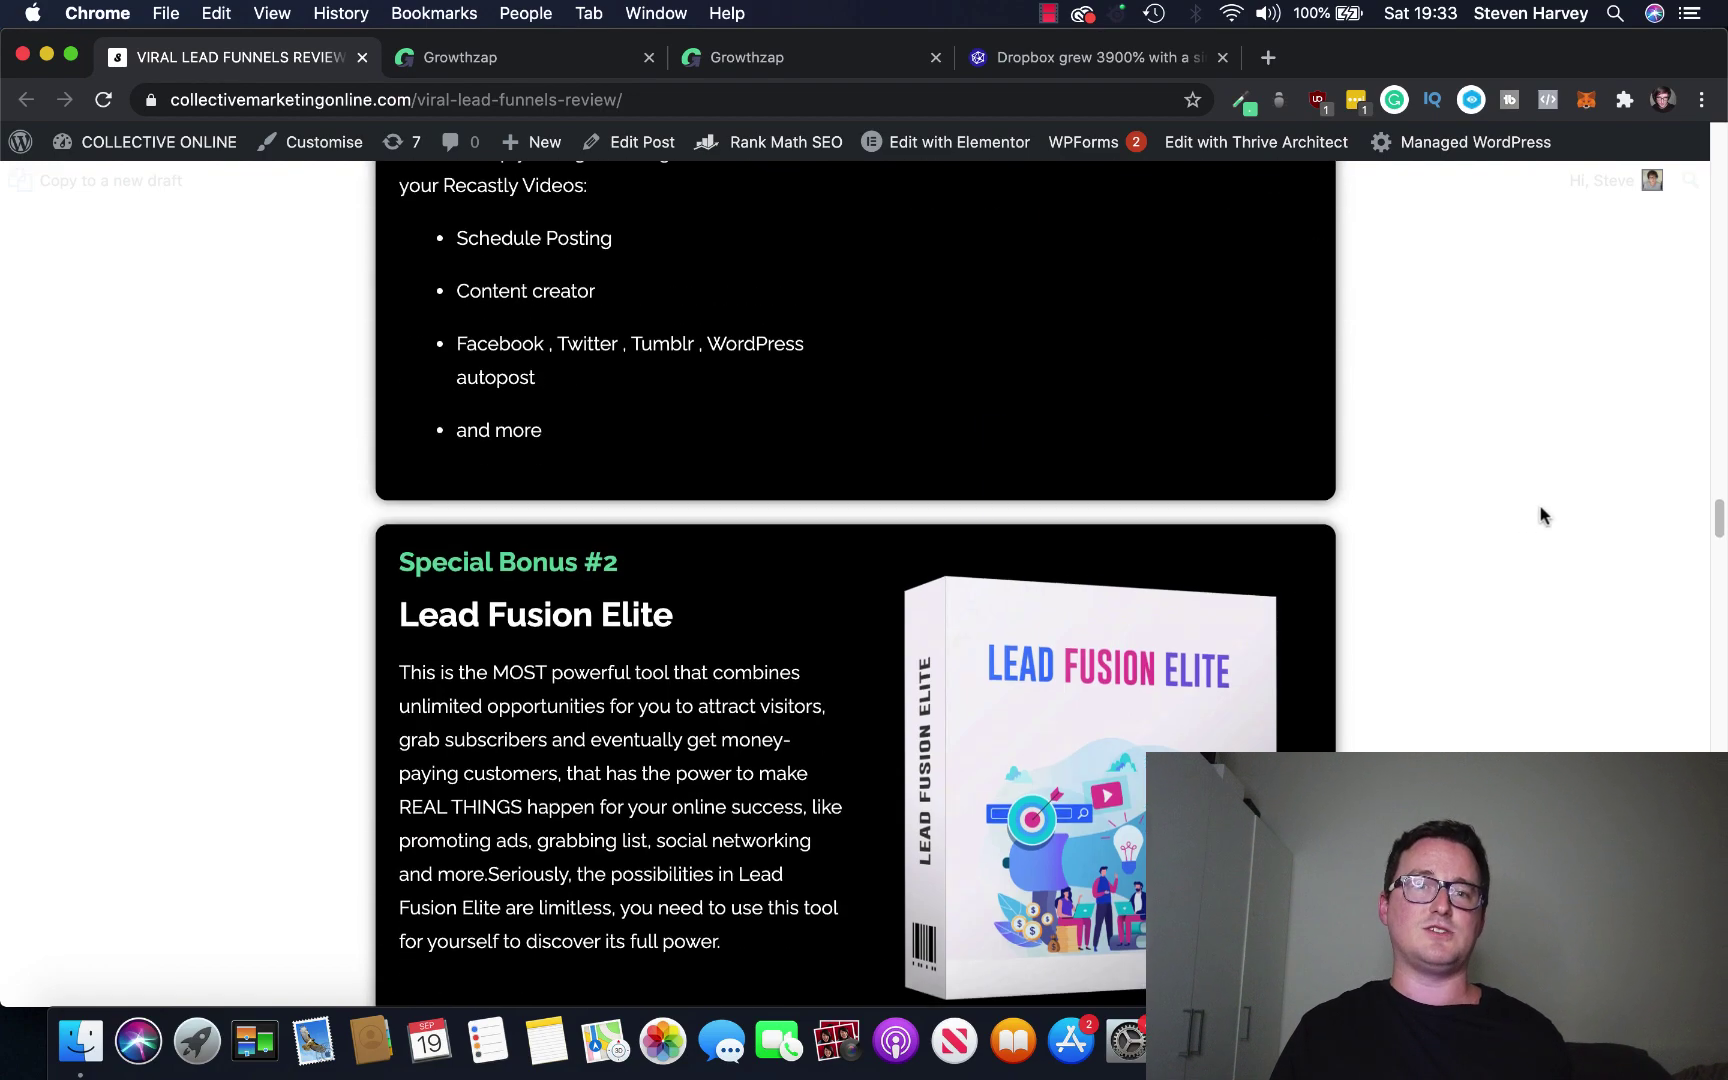
scroll(1553, 513, up, 5)
scroll(1566, 513, up, 5)
scroll(1566, 516, up, 1)
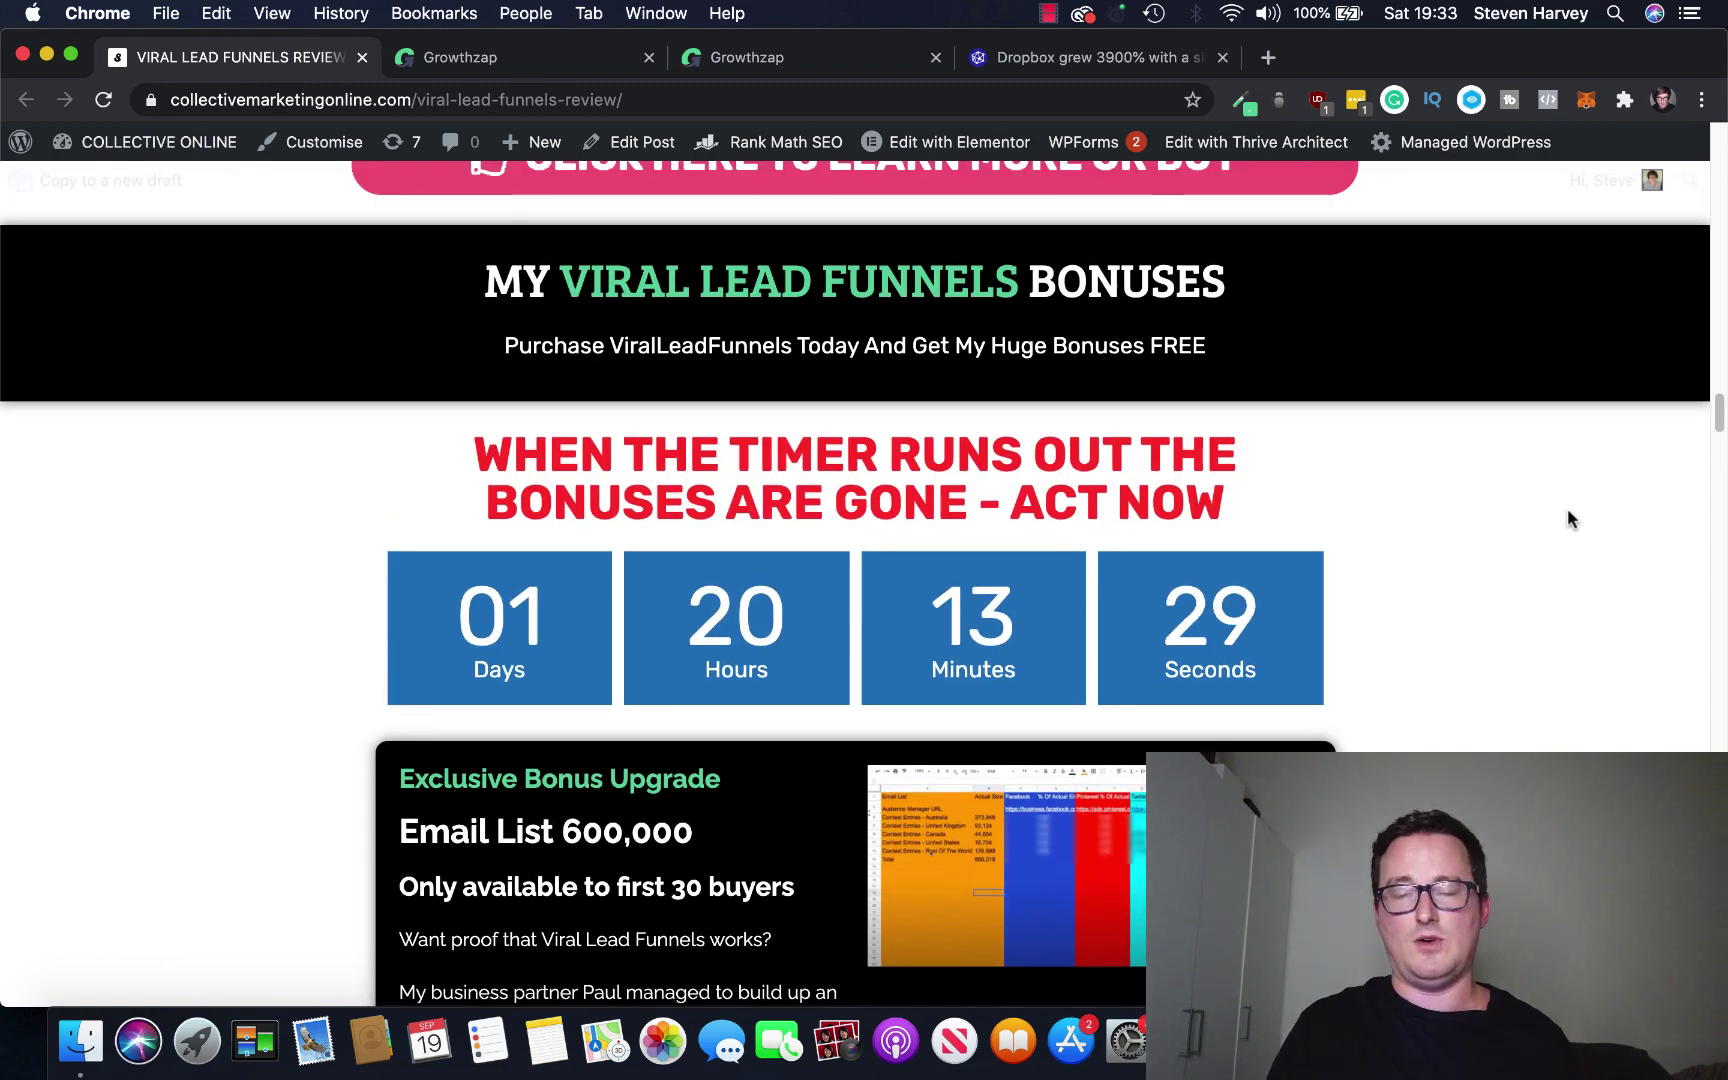
scroll(1568, 517, up, 1)
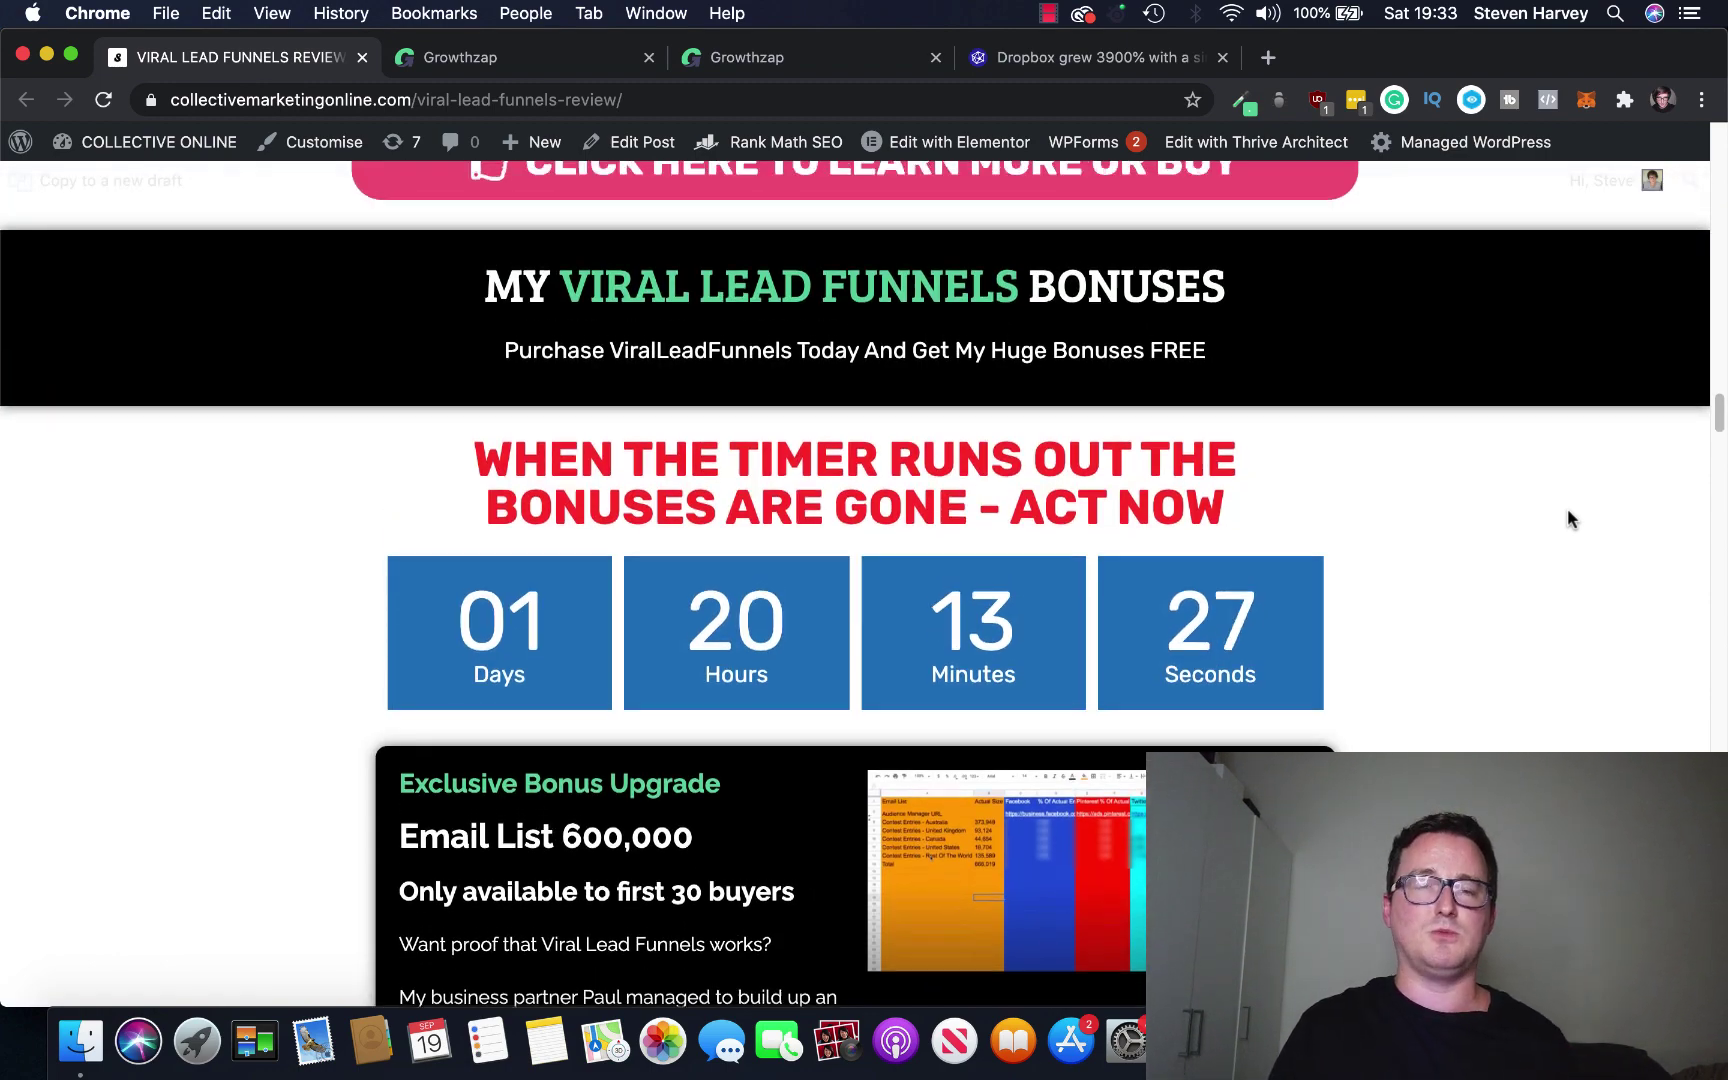
scroll(1568, 519, up, 4)
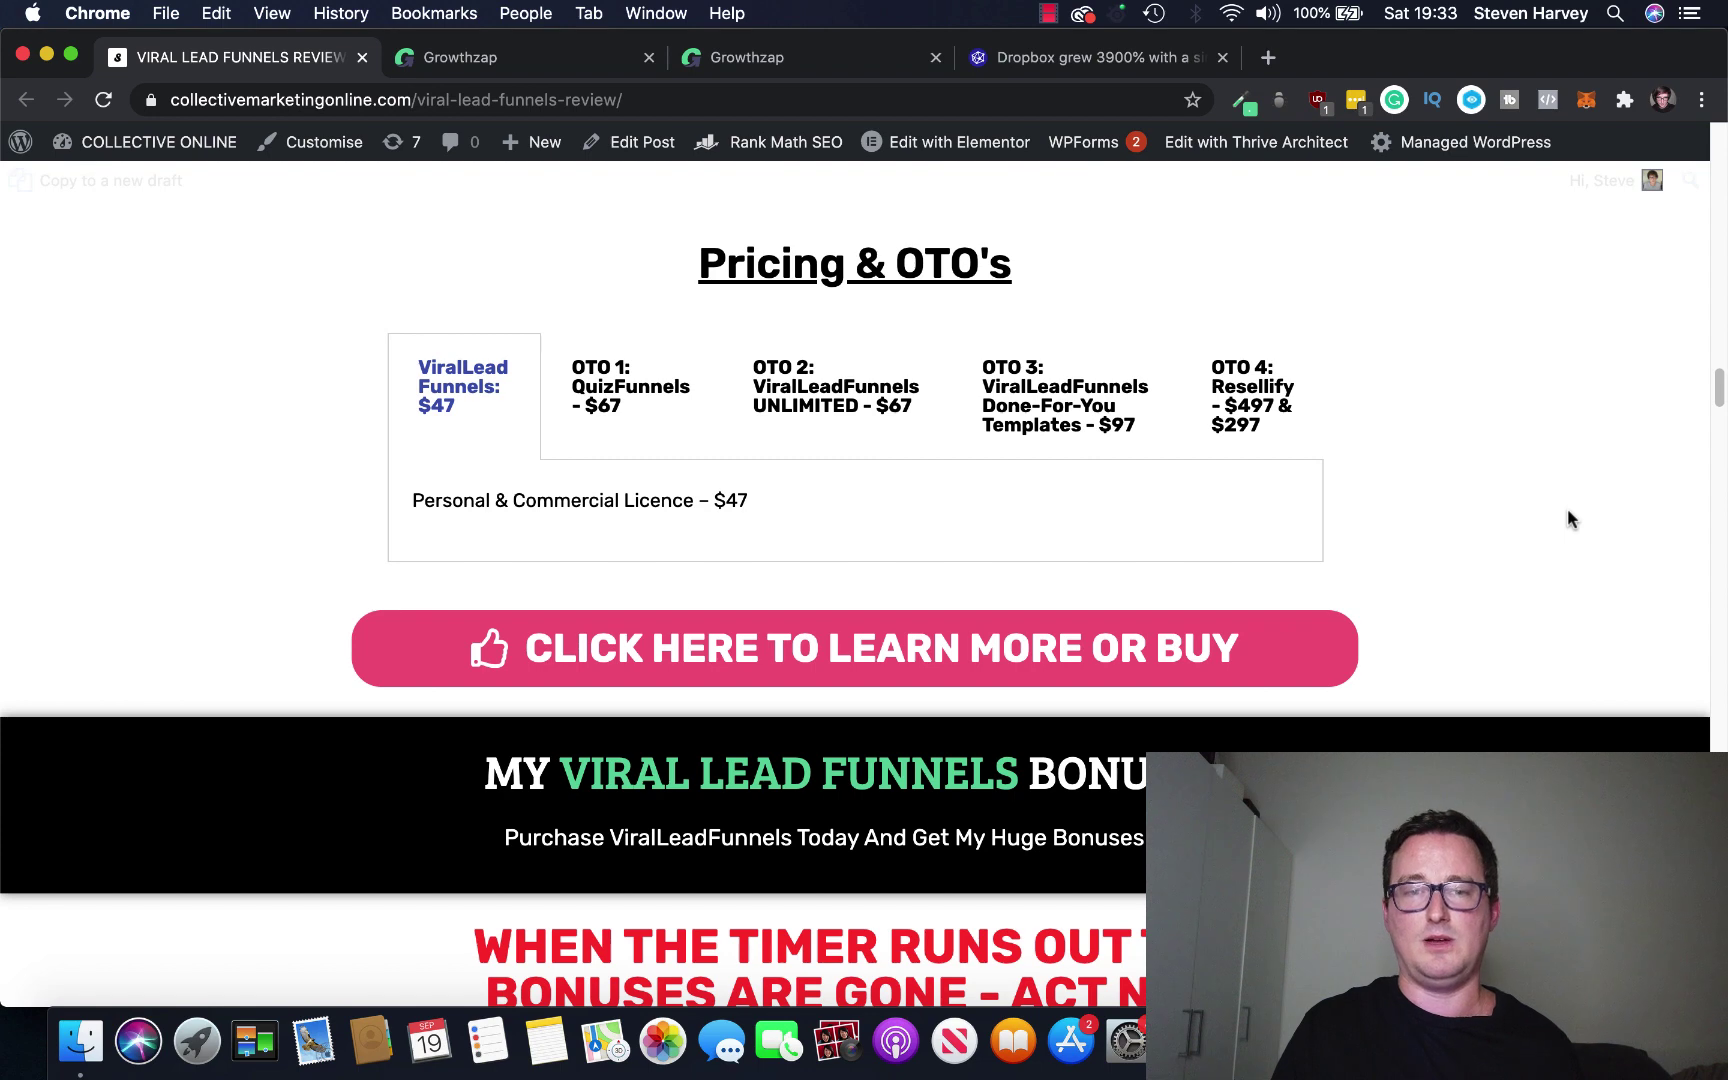
scroll(1567, 519, up, 1)
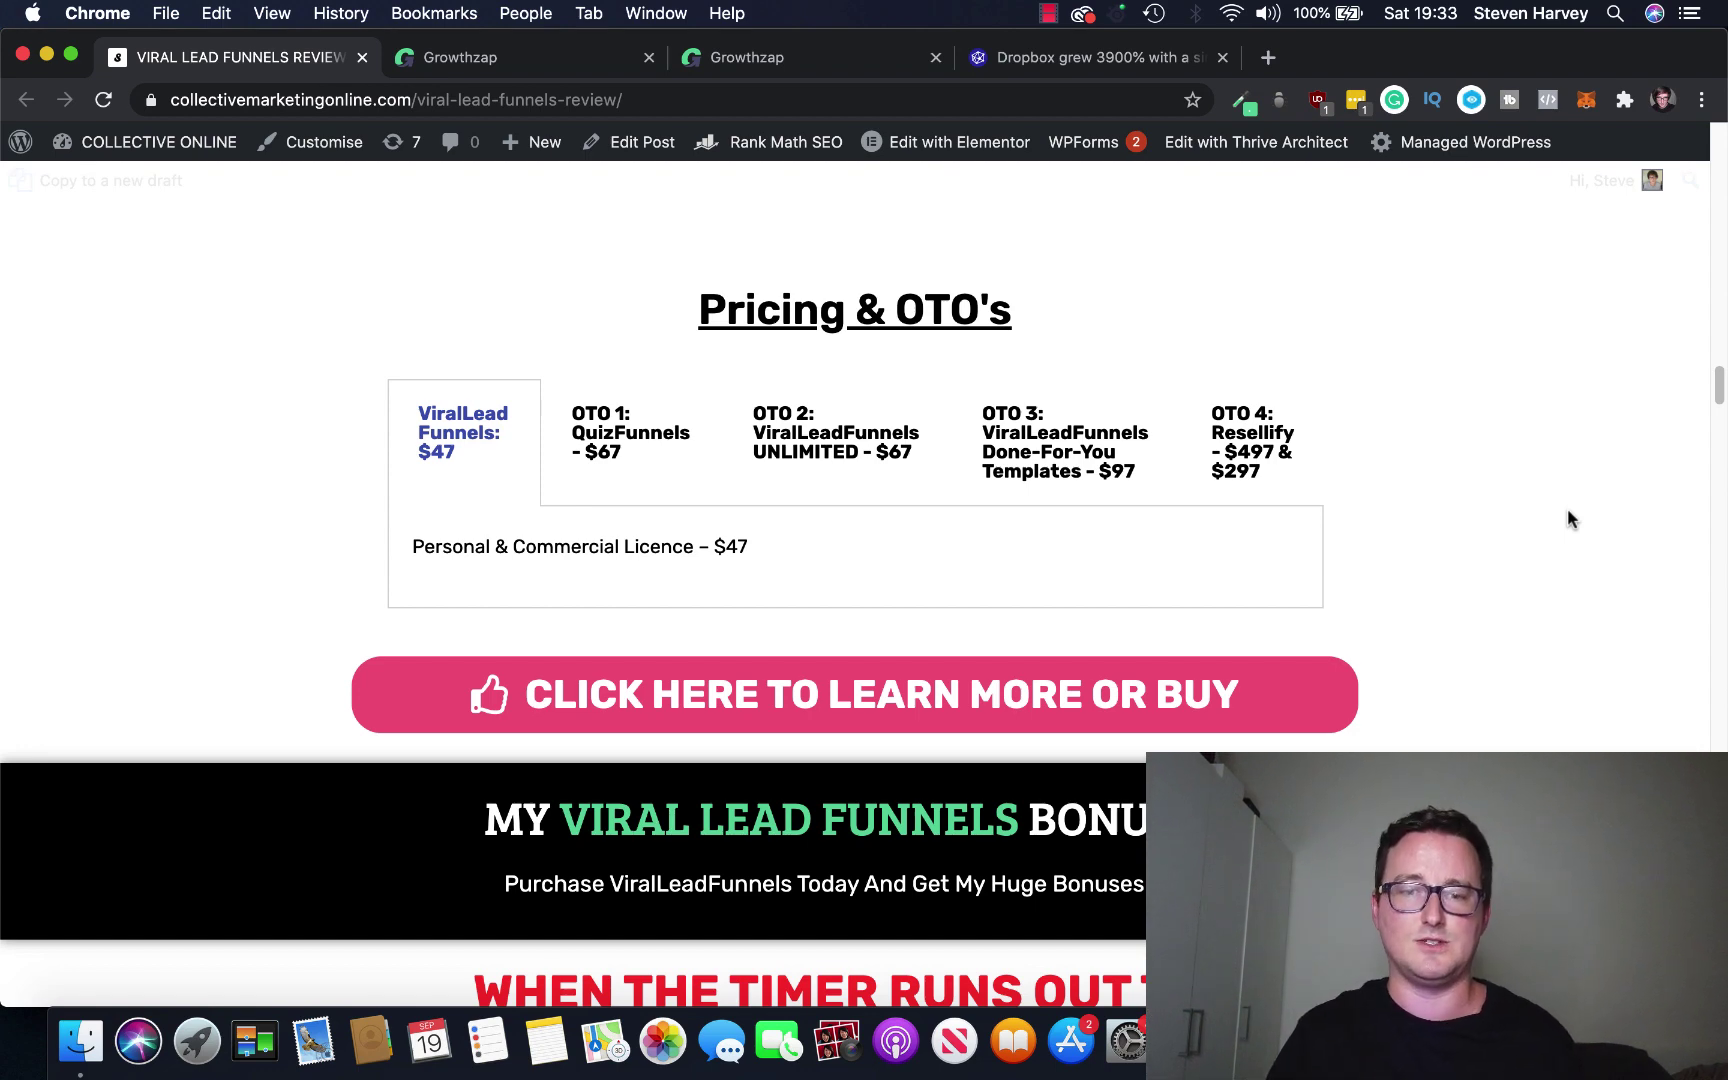
scroll(1570, 518, down, 3)
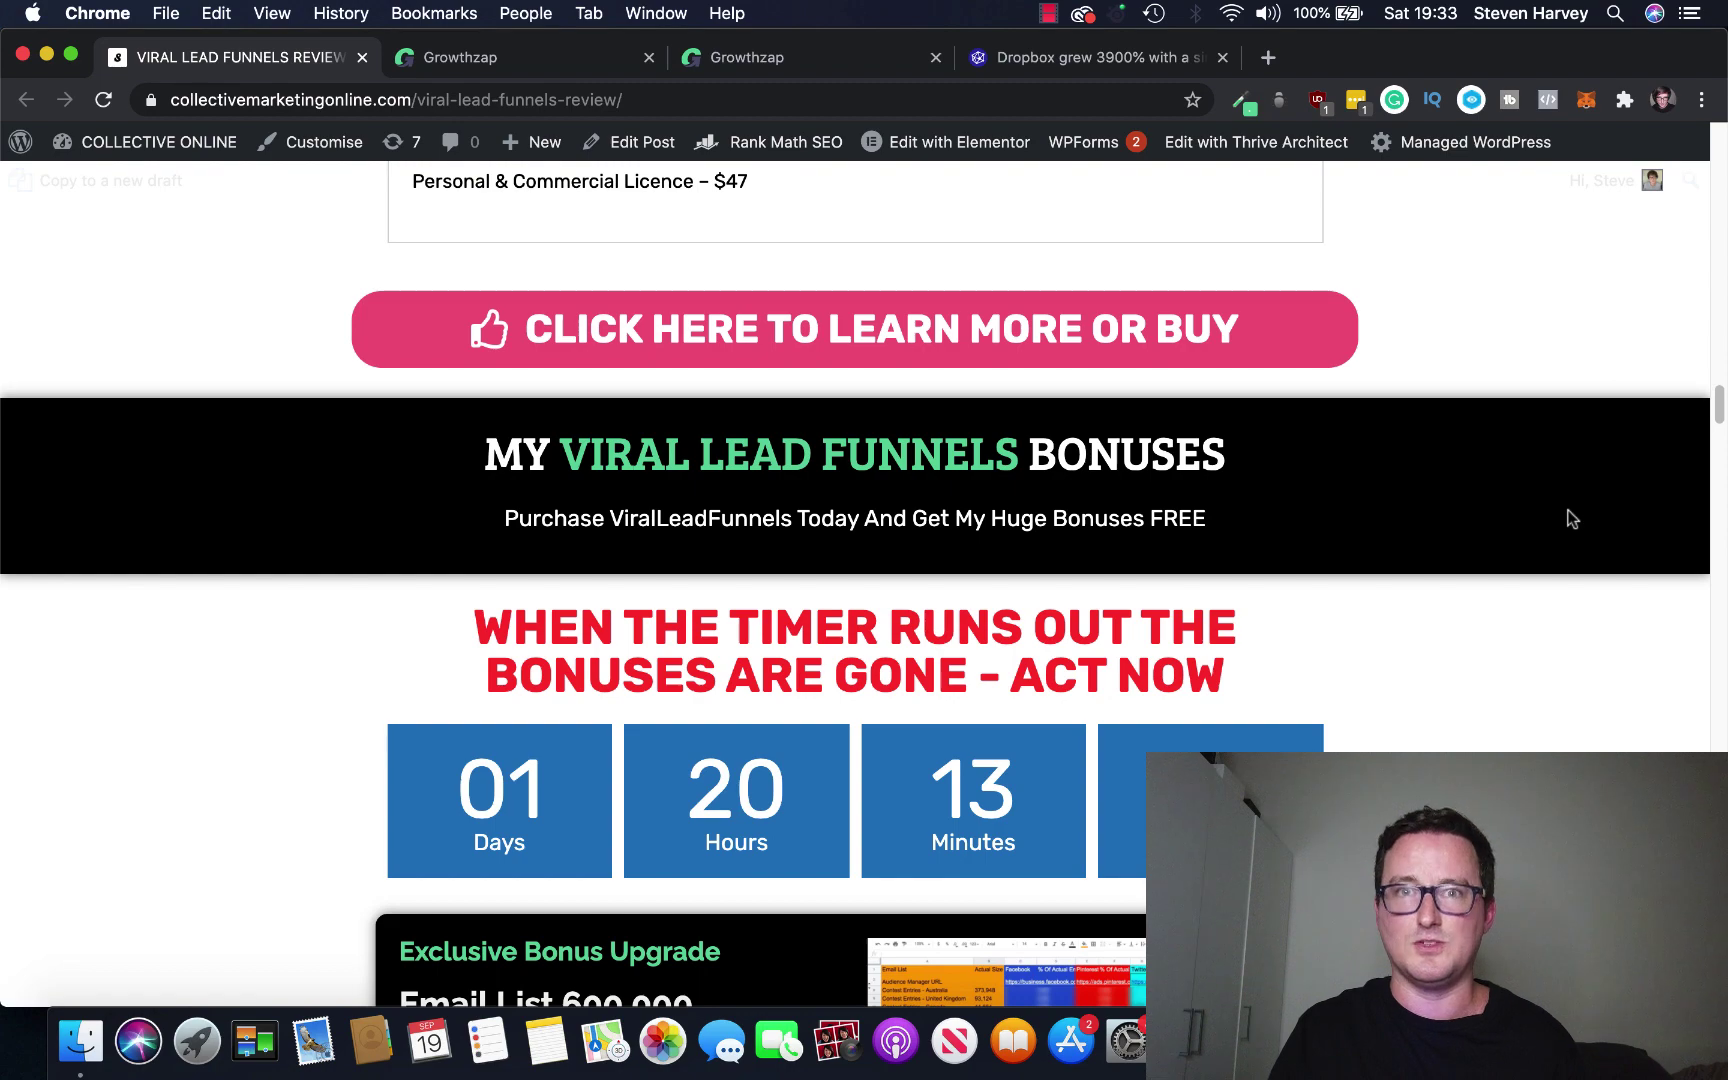
scroll(1571, 518, up, 5)
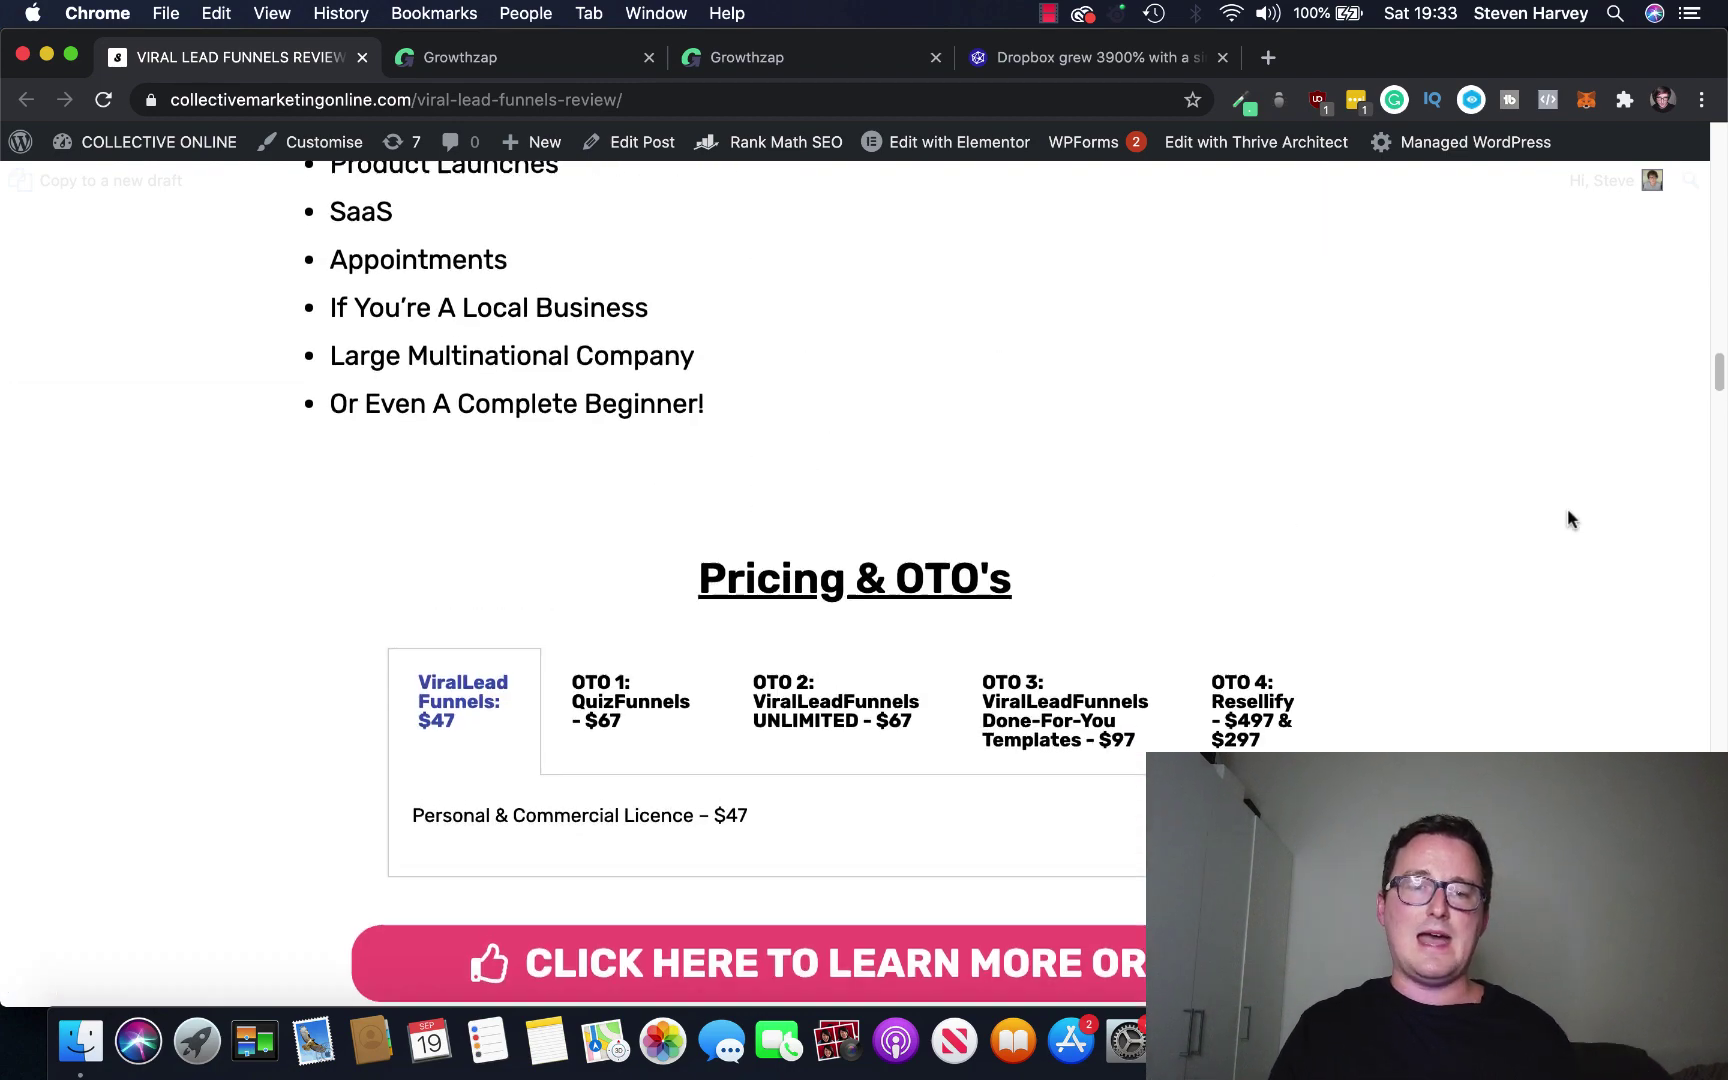
scroll(1570, 519, up, 2)
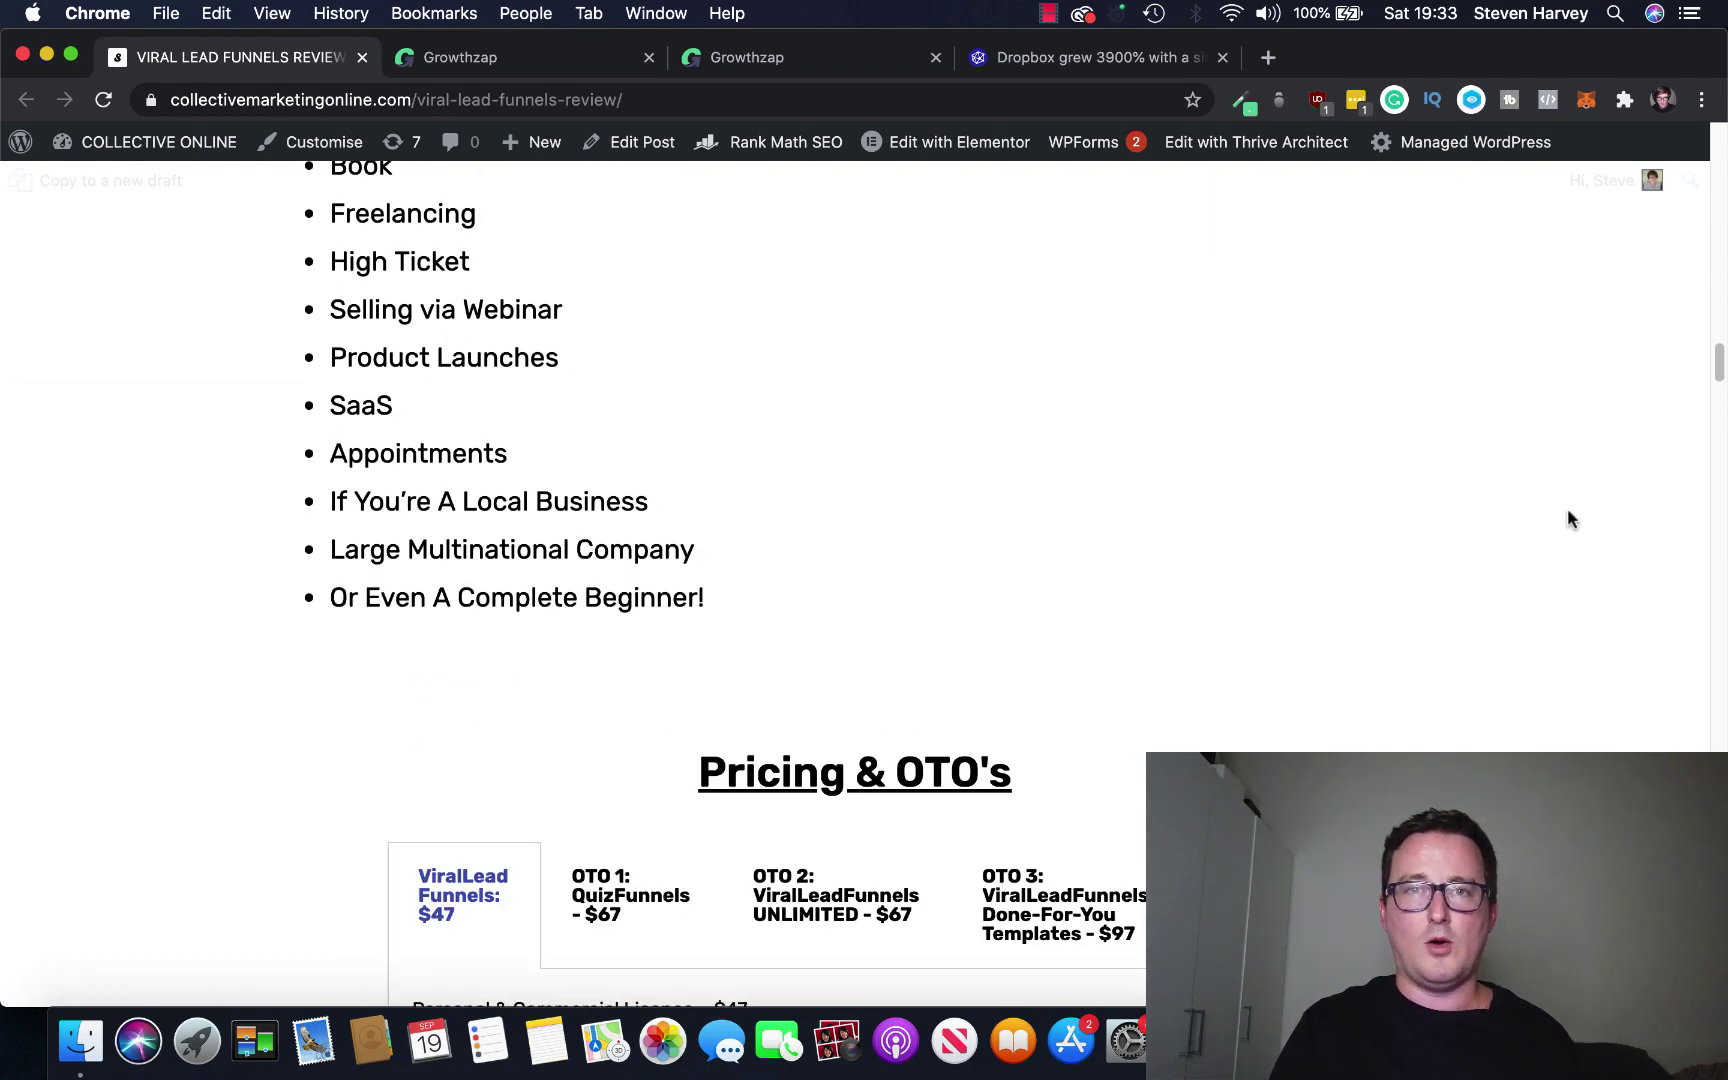